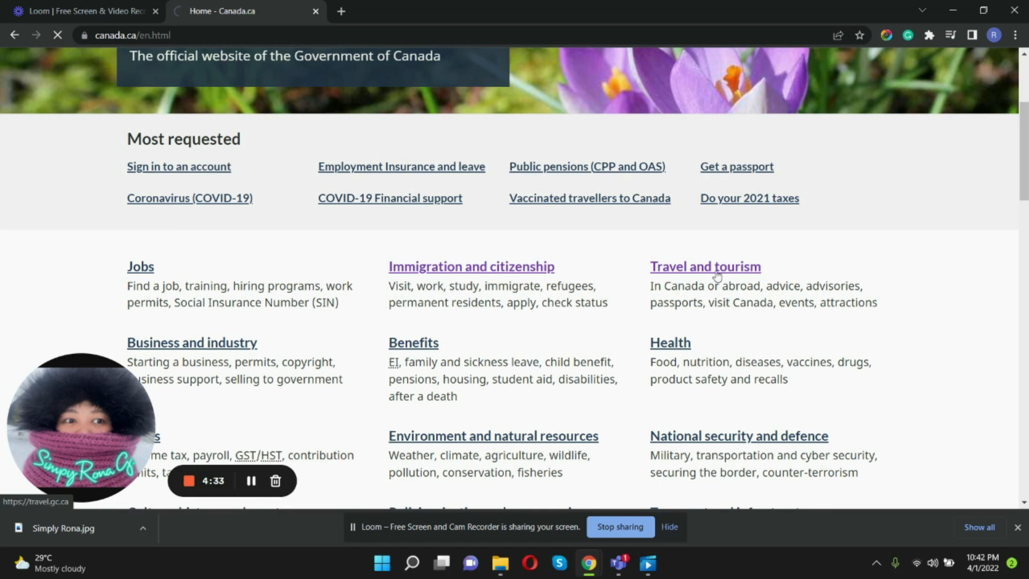
# - Open the Visit Canada page by way of the Travel and tourism section of the Canada.ca site
pyautogui.click(699, 271)
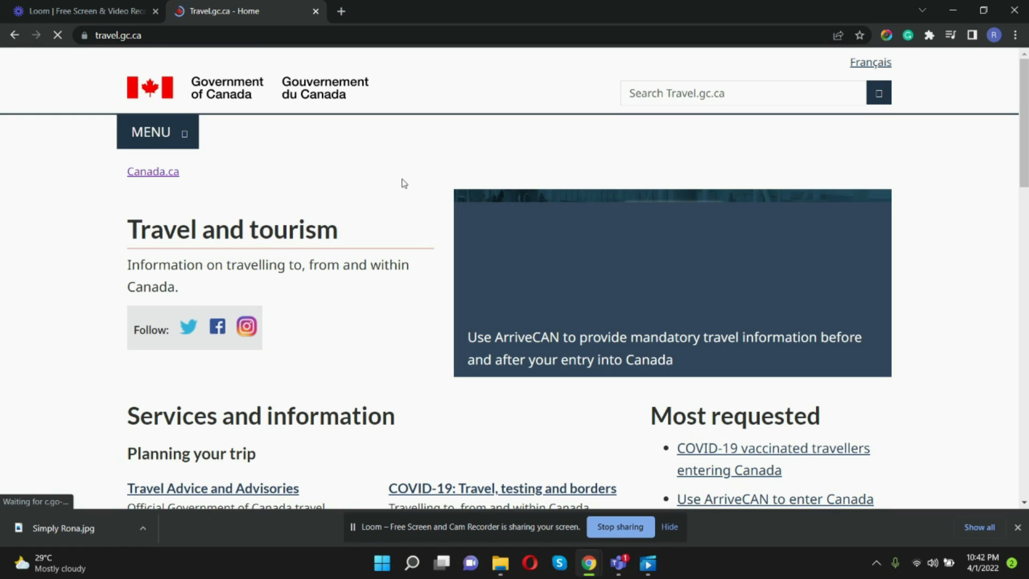
pyautogui.scroll(-3, 404, 184)
pyautogui.scroll(-3, 404, 183)
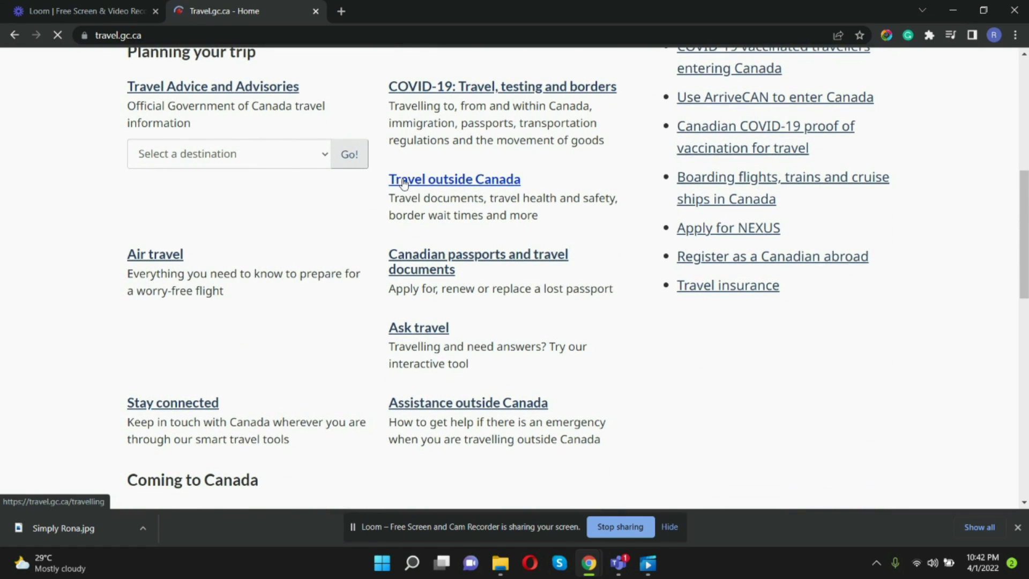
pyautogui.scroll(-3, 405, 183)
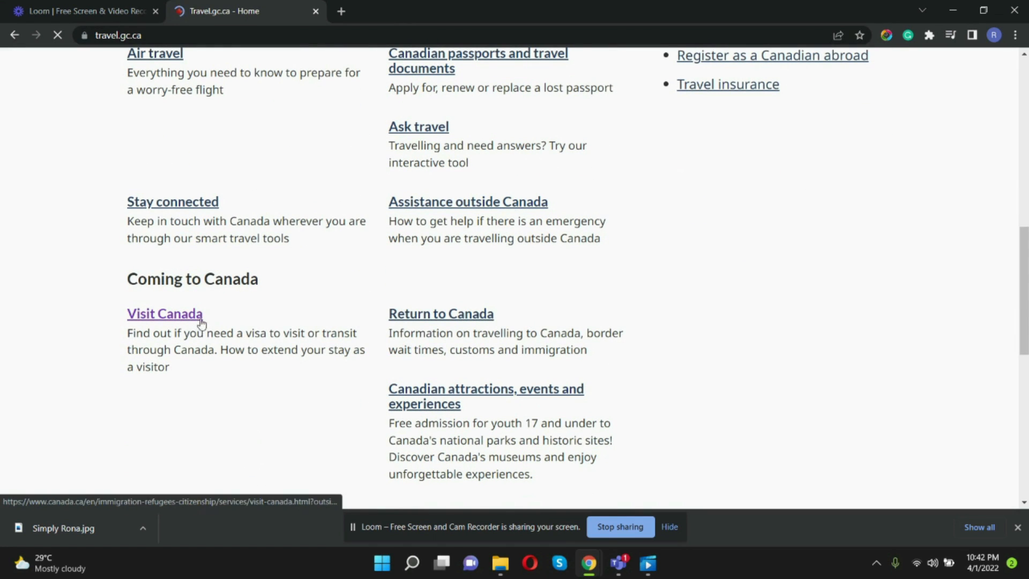
pyautogui.click(173, 318)
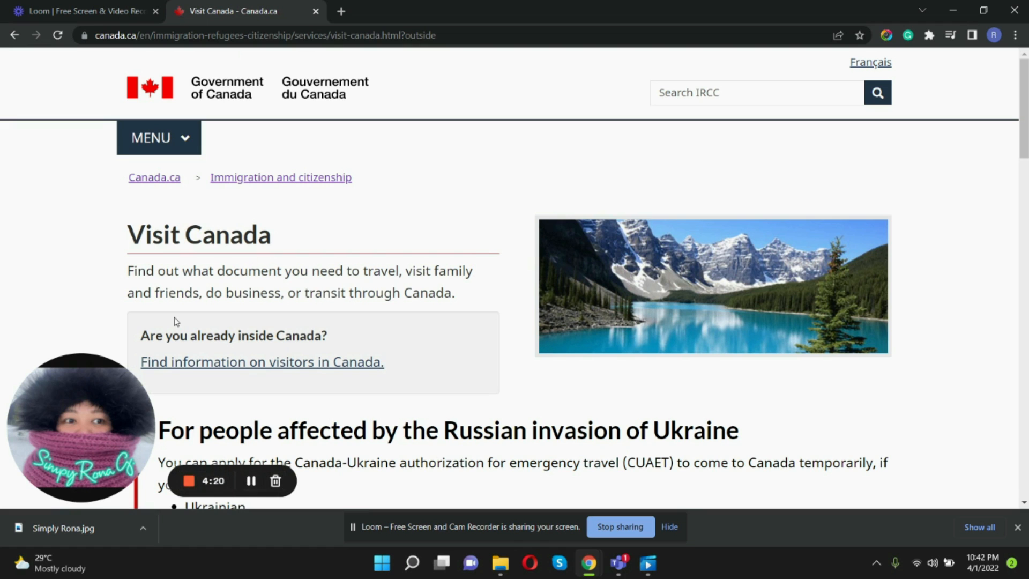
# - Open the Apply for a visitor visa page and review its About the document section, including fees and processing time
pyautogui.scroll(-6, 475, 324)
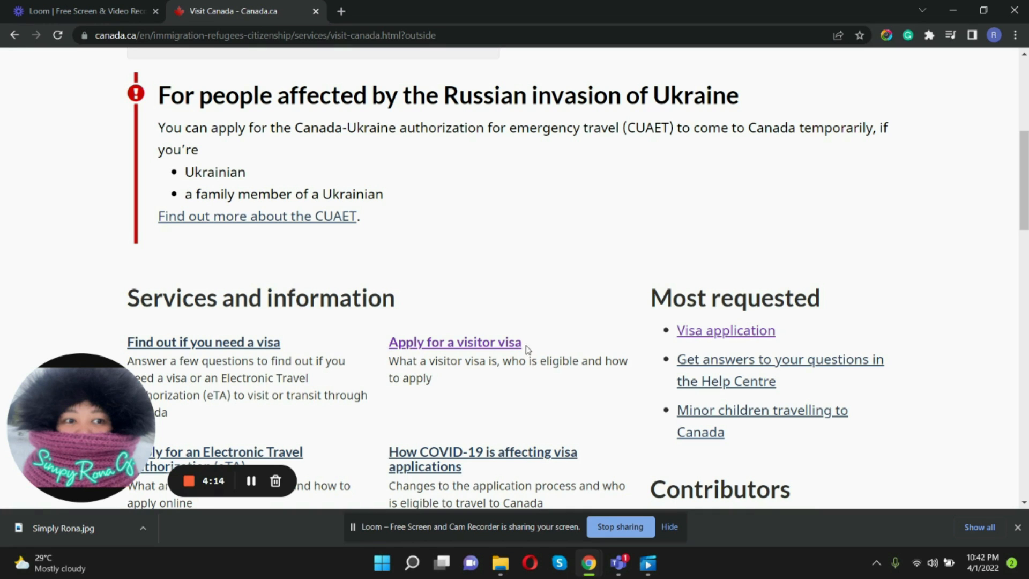
pyautogui.click(445, 346)
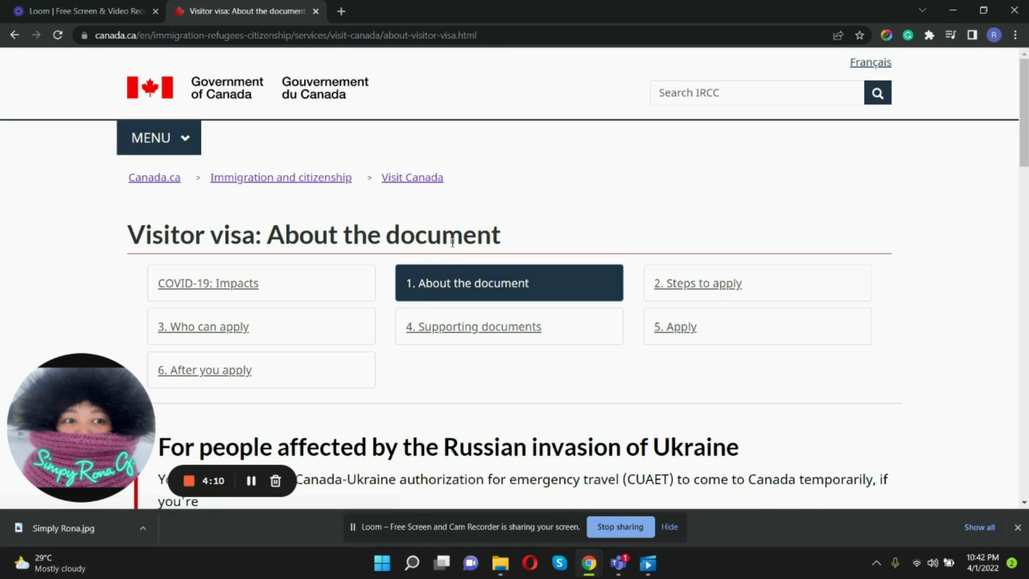
pyautogui.scroll(-6, 461, 232)
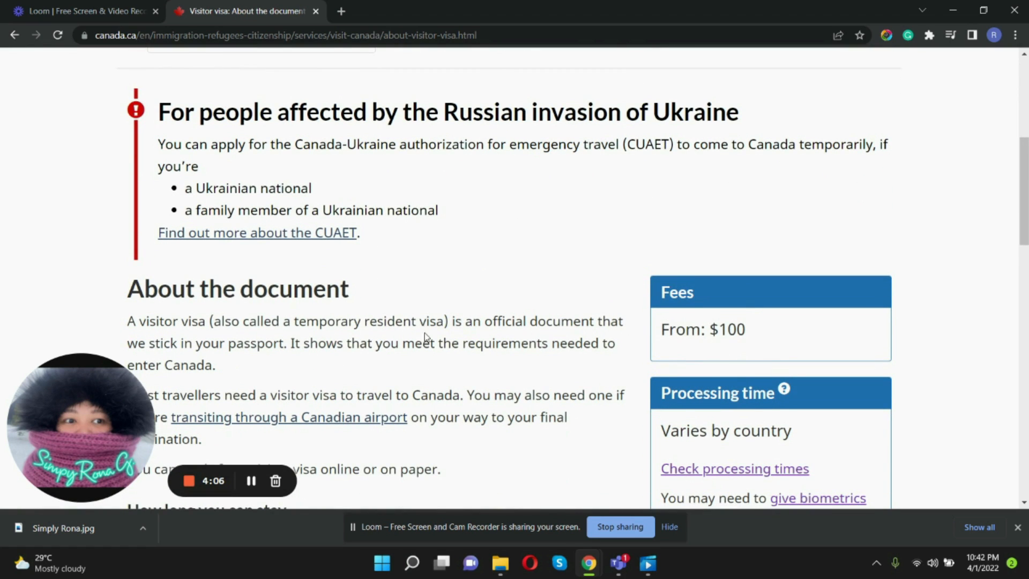
pyautogui.scroll(-6, 531, 370)
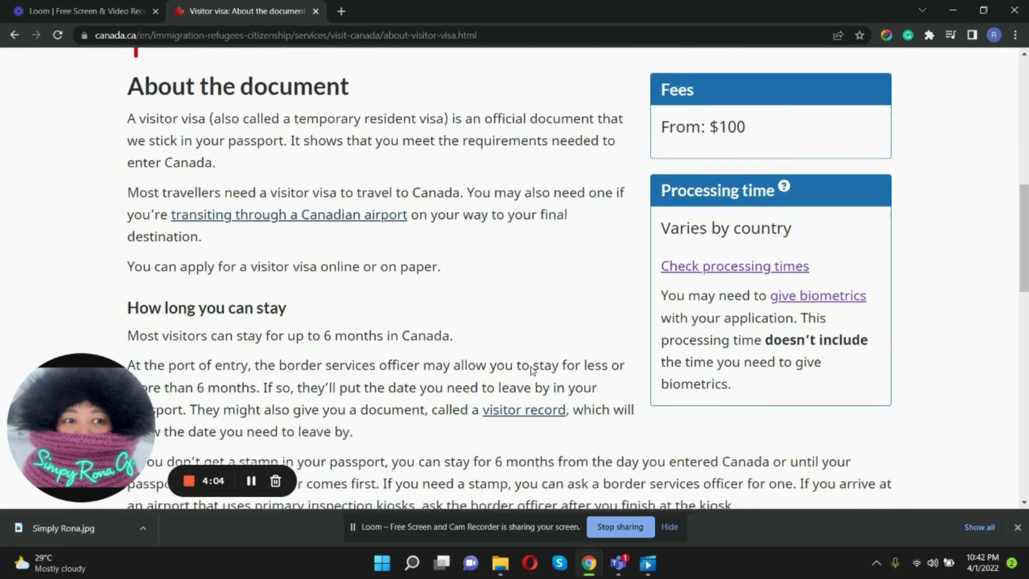
pyautogui.scroll(10, 531, 366)
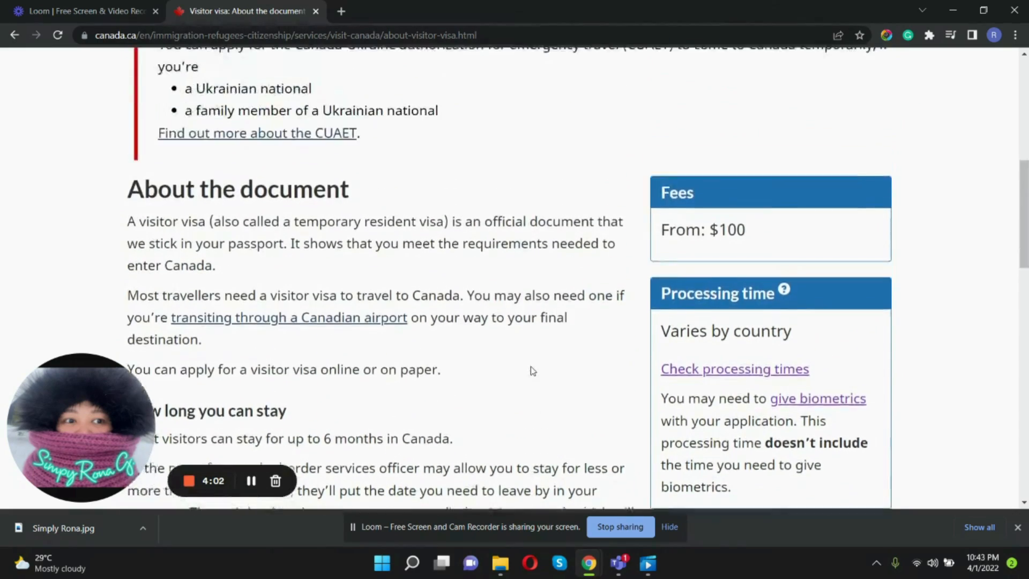
pyautogui.scroll(2, 533, 370)
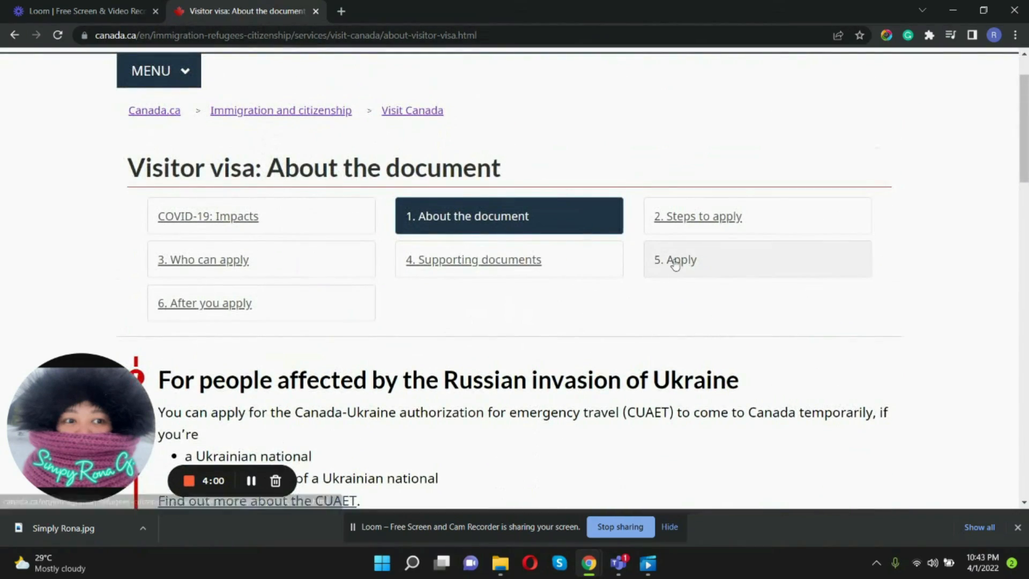
# - On the visitor visa Apply page, choose "To unite with a family member" as the reason and get the instructions
pyautogui.click(670, 262)
pyautogui.scroll(-3, 615, 284)
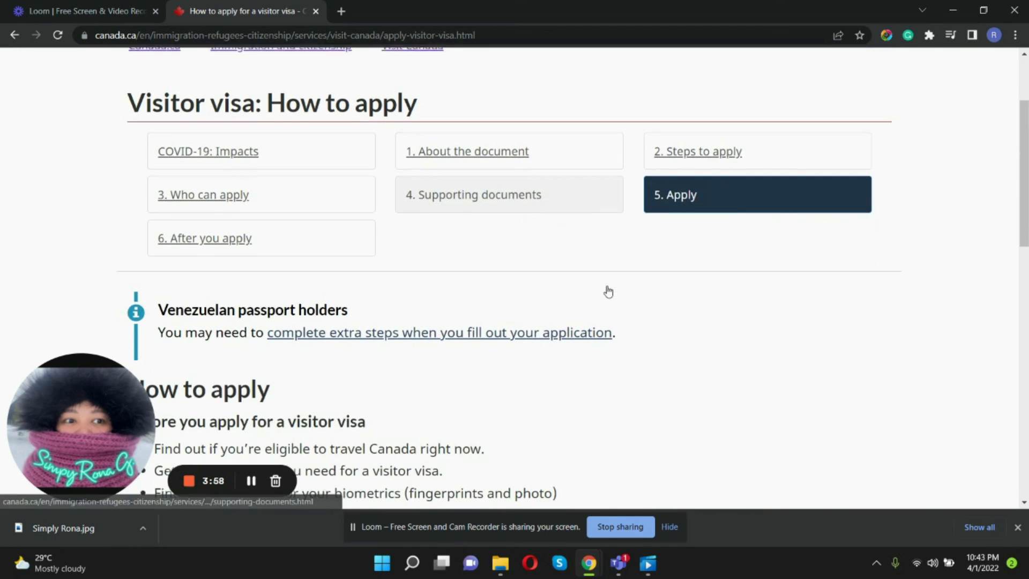
pyautogui.scroll(-5, 608, 291)
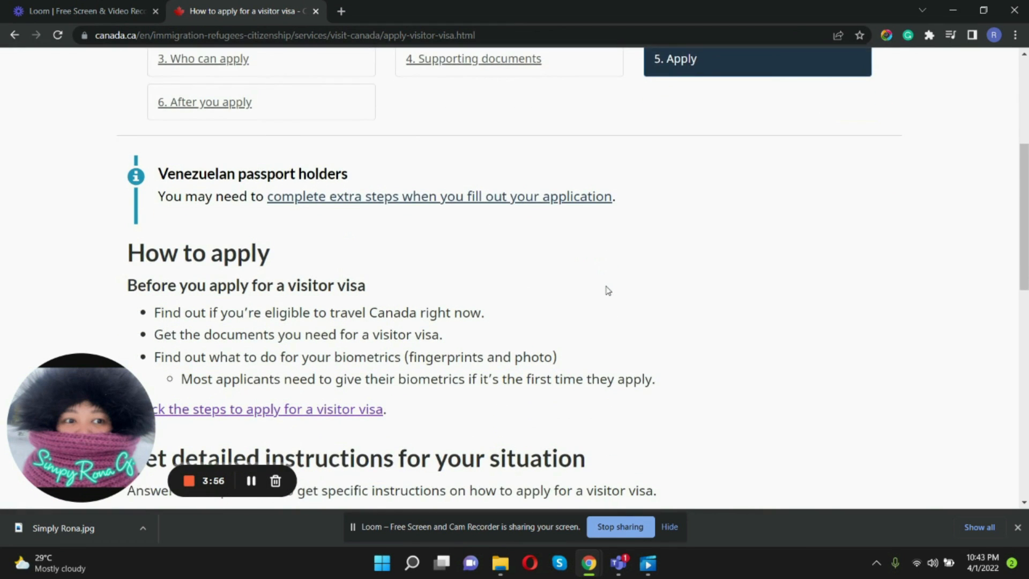
pyautogui.scroll(-1, 605, 287)
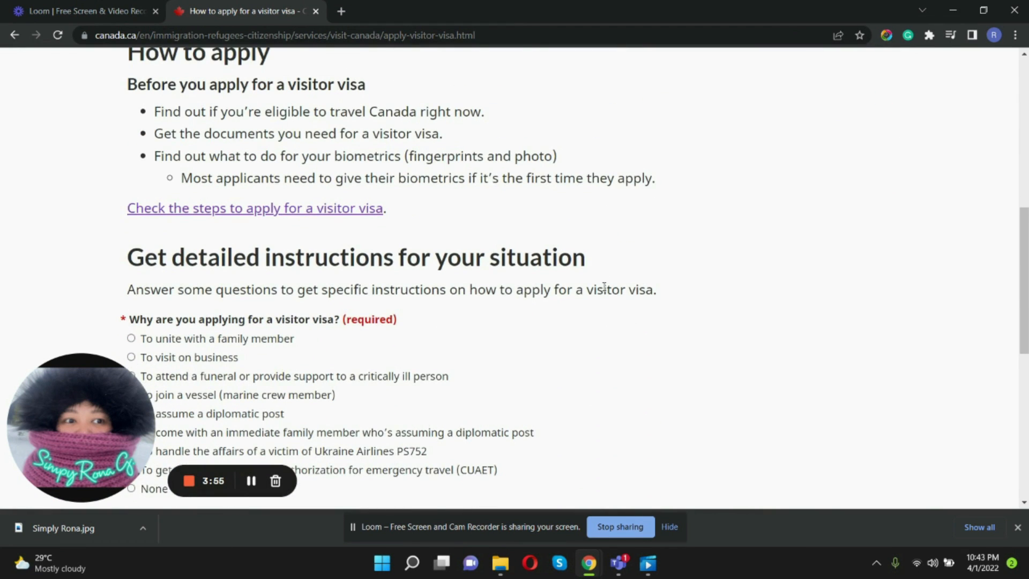
pyautogui.scroll(-3, 320, 262)
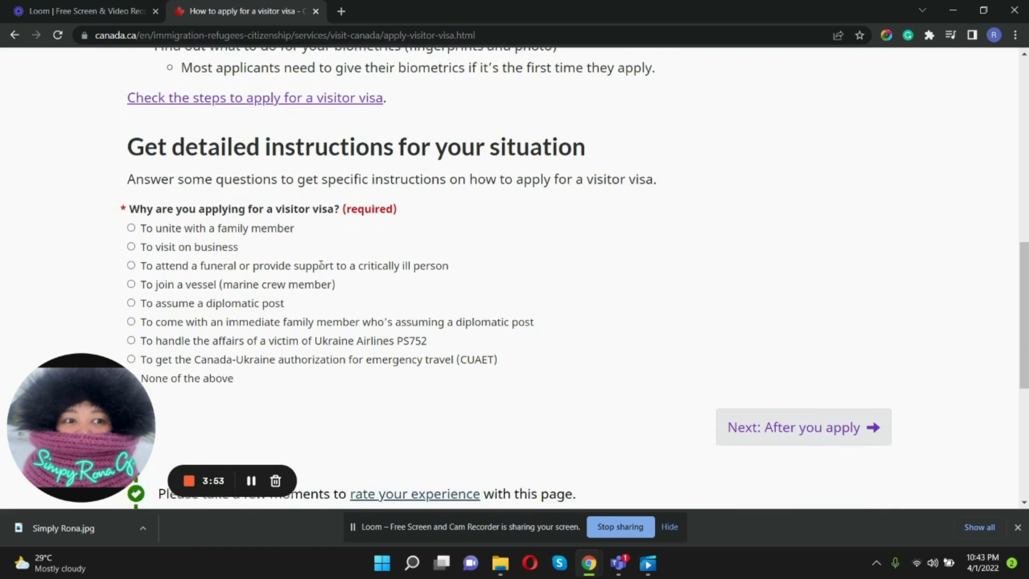
pyautogui.scroll(1, 494, 209)
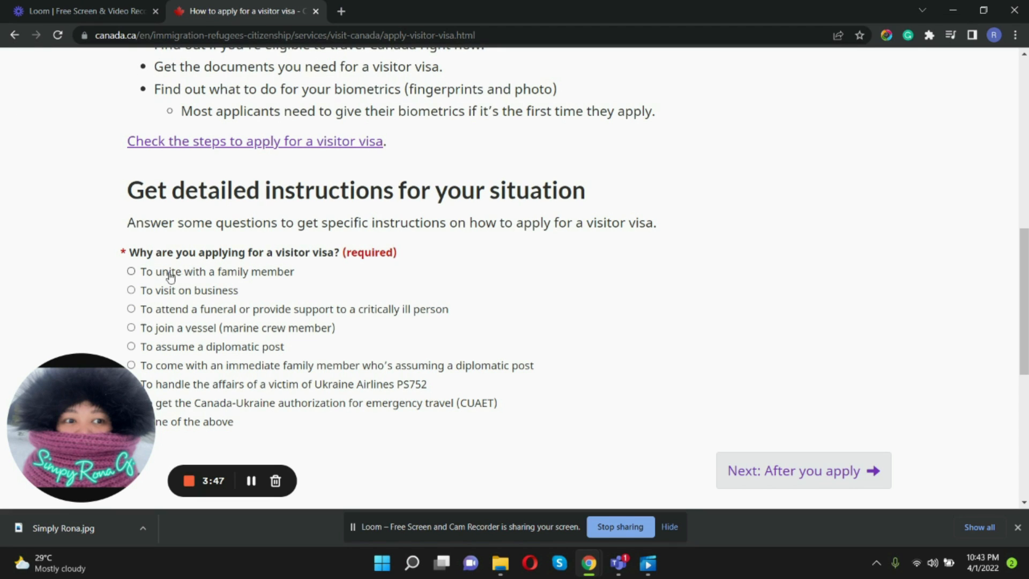
pyautogui.scroll(-1, 170, 276)
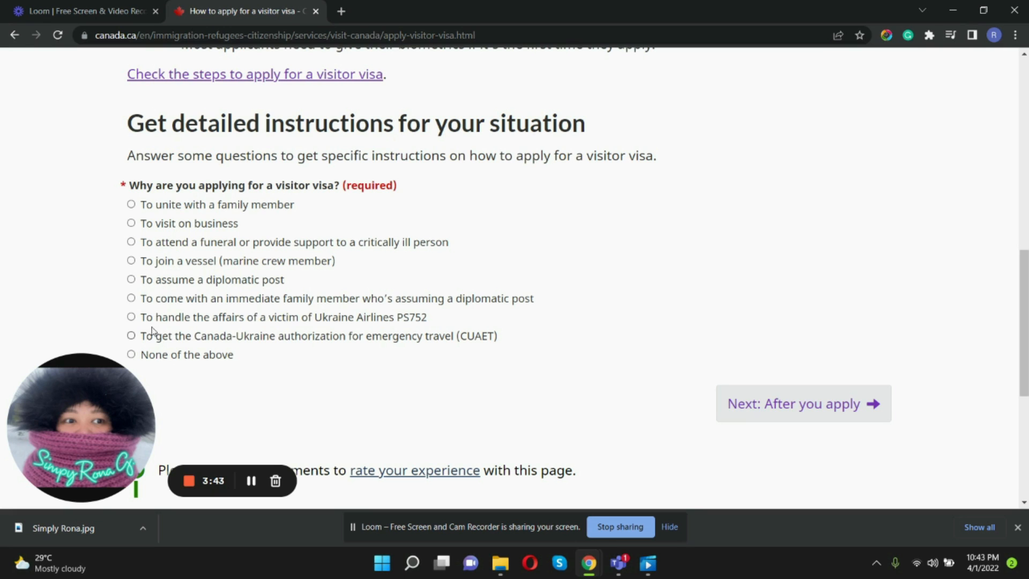
pyautogui.click(131, 204)
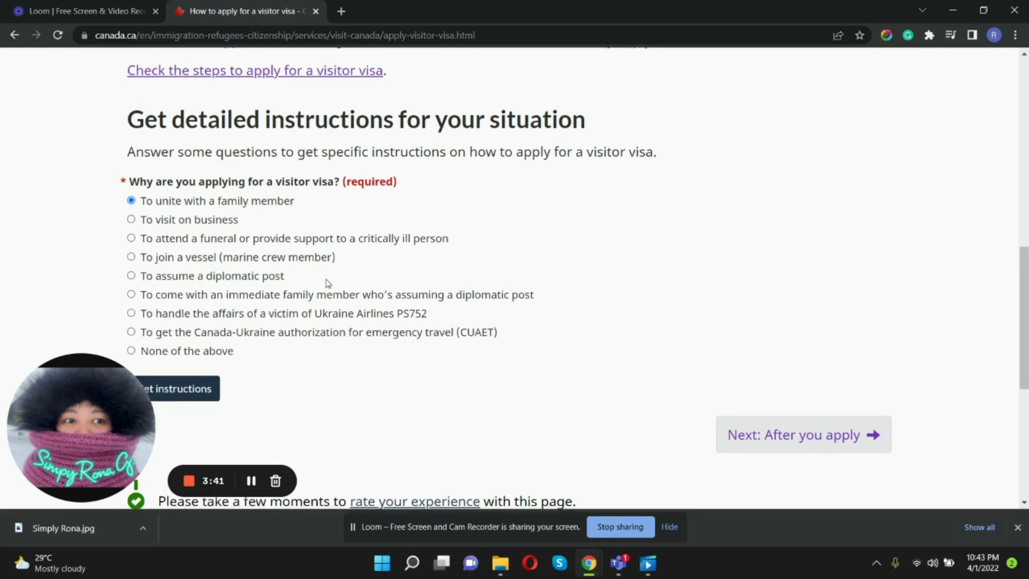
pyautogui.scroll(-2, 183, 285)
pyautogui.click(174, 263)
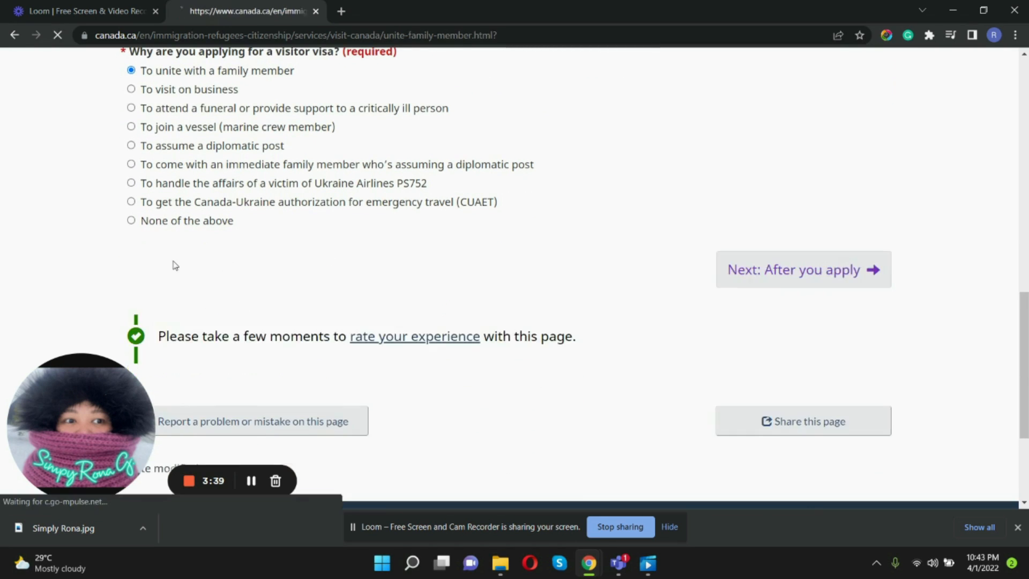
# - Confirm wanting to unite with a family member and open the instructions for applying through the IRCC Portal
pyautogui.scroll(-1, 485, 351)
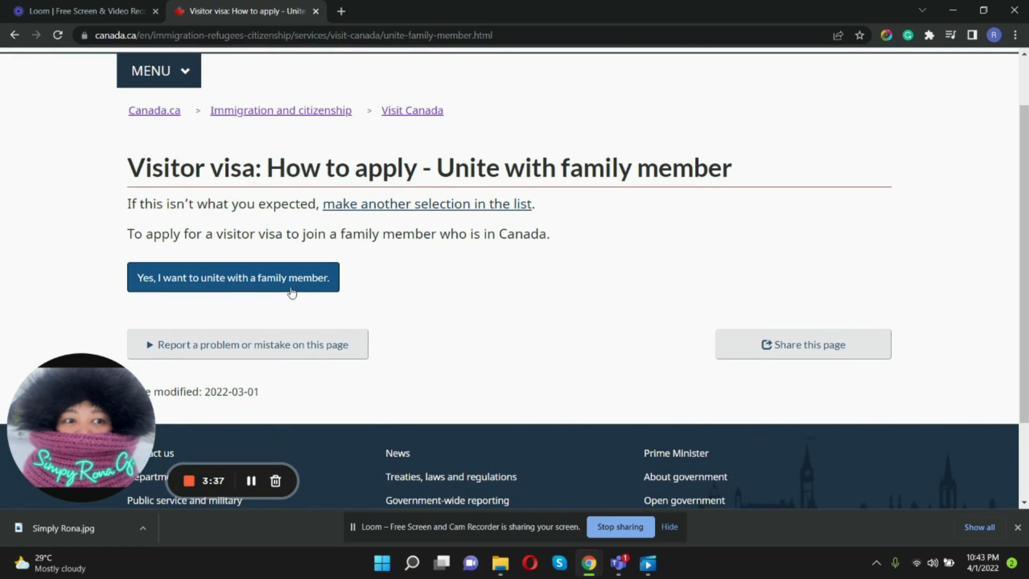
pyautogui.click(240, 286)
pyautogui.scroll(-2, 536, 359)
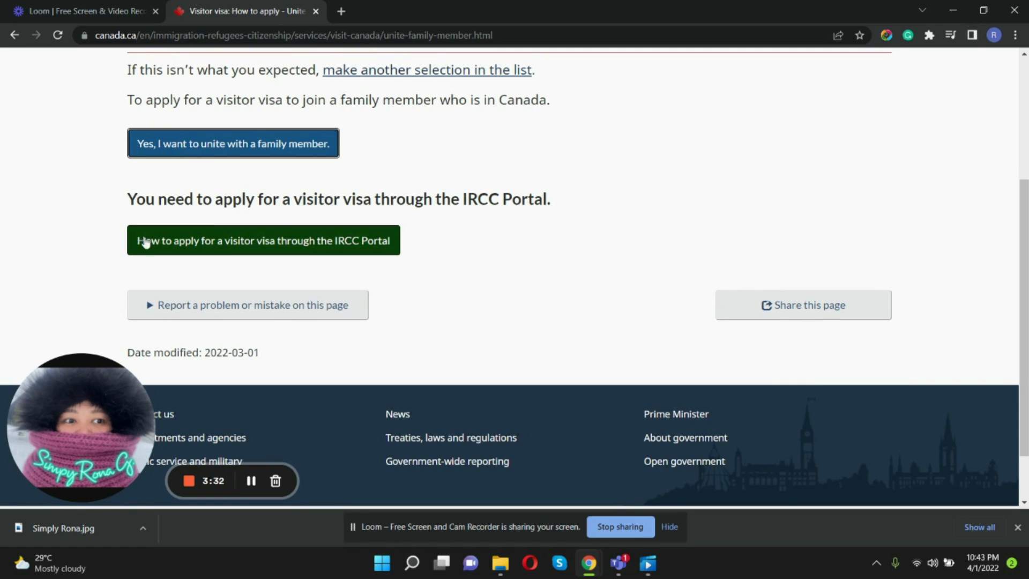
pyautogui.click(270, 252)
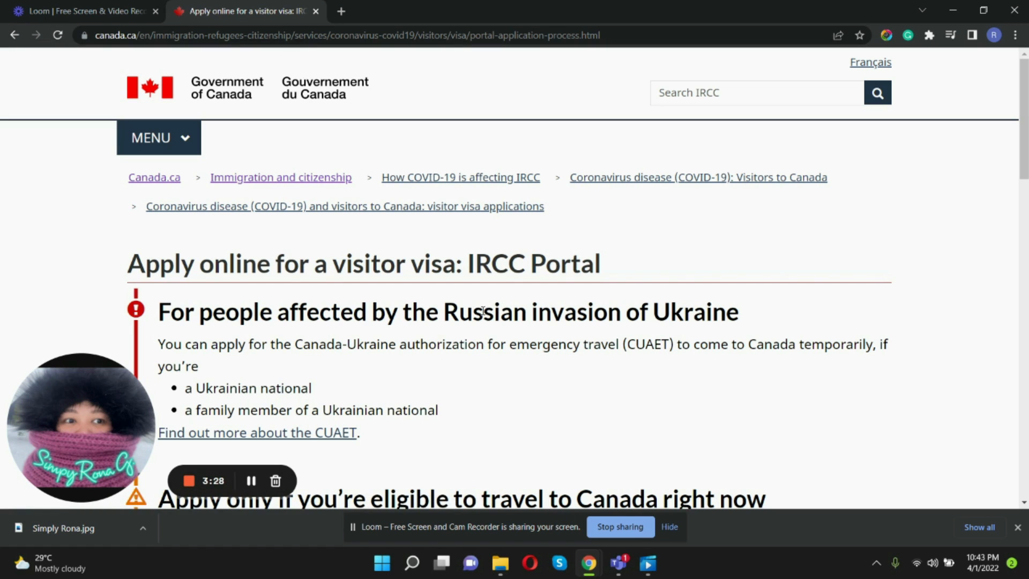
# - Review the steps for applying online with the IRCC Portal and start the sign-up and application process
pyautogui.scroll(-2, 484, 310)
pyautogui.scroll(-5, 466, 310)
pyautogui.scroll(-4, 460, 308)
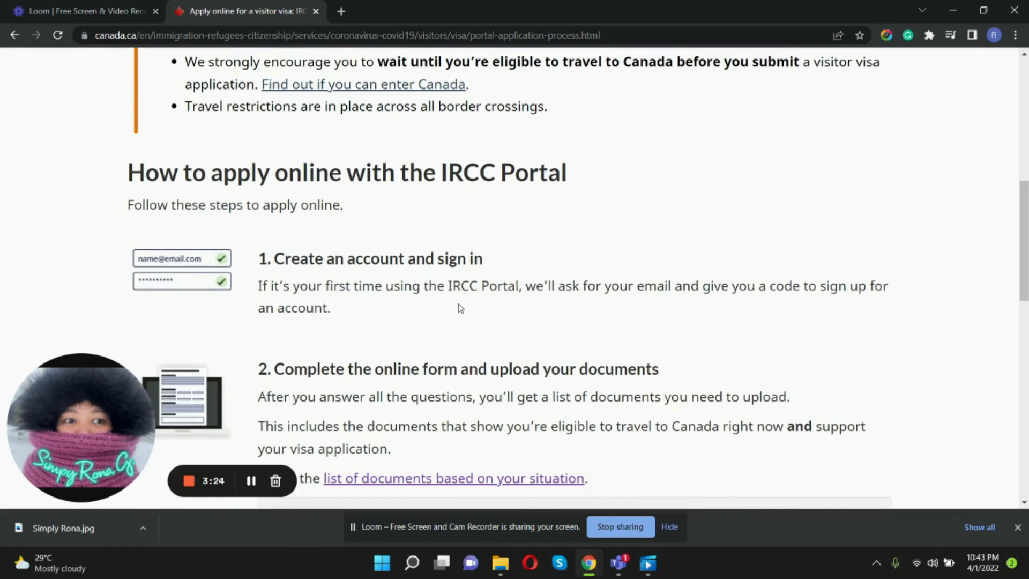
pyautogui.scroll(-5, 458, 308)
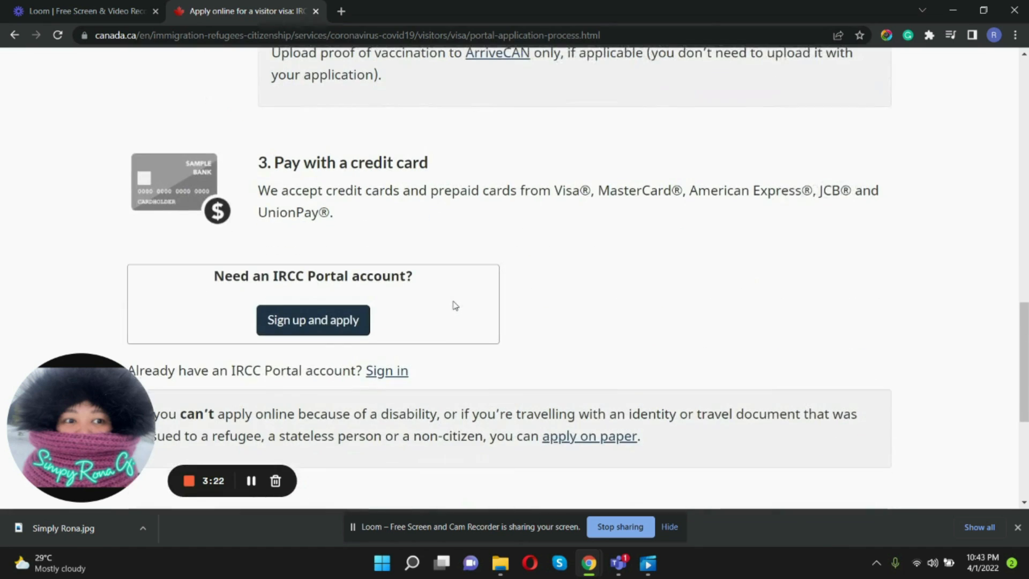
pyautogui.click(346, 324)
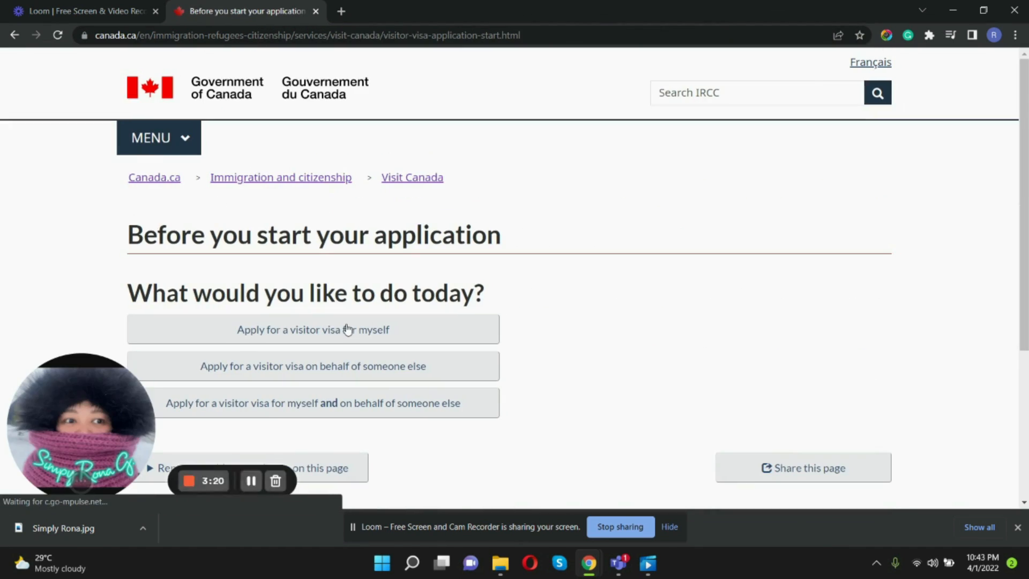
# - Choose to apply for a visitor visa for myself and answer No to having an application in process
pyautogui.scroll(-1, 509, 311)
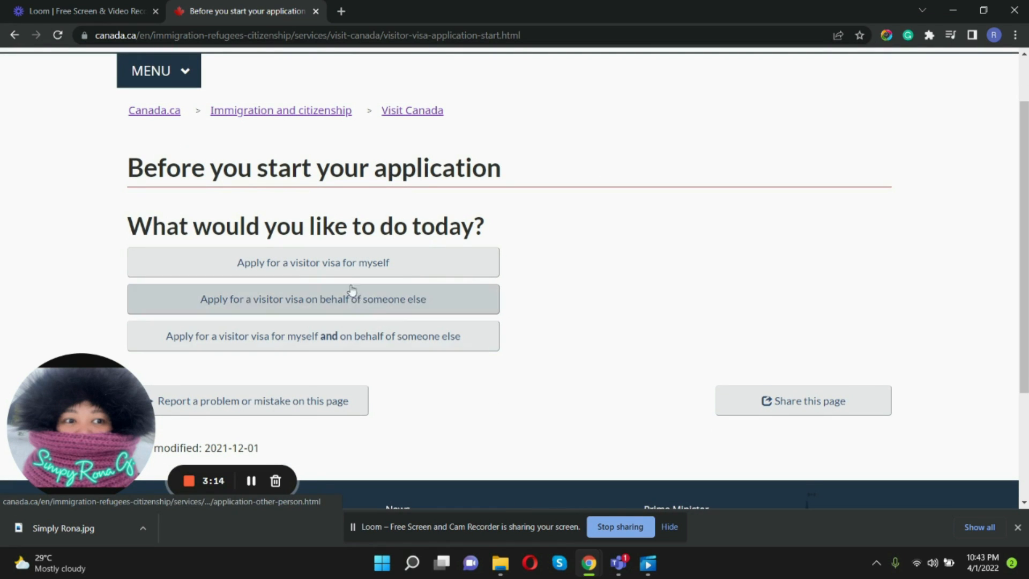
pyautogui.click(344, 264)
pyautogui.scroll(-2, 616, 354)
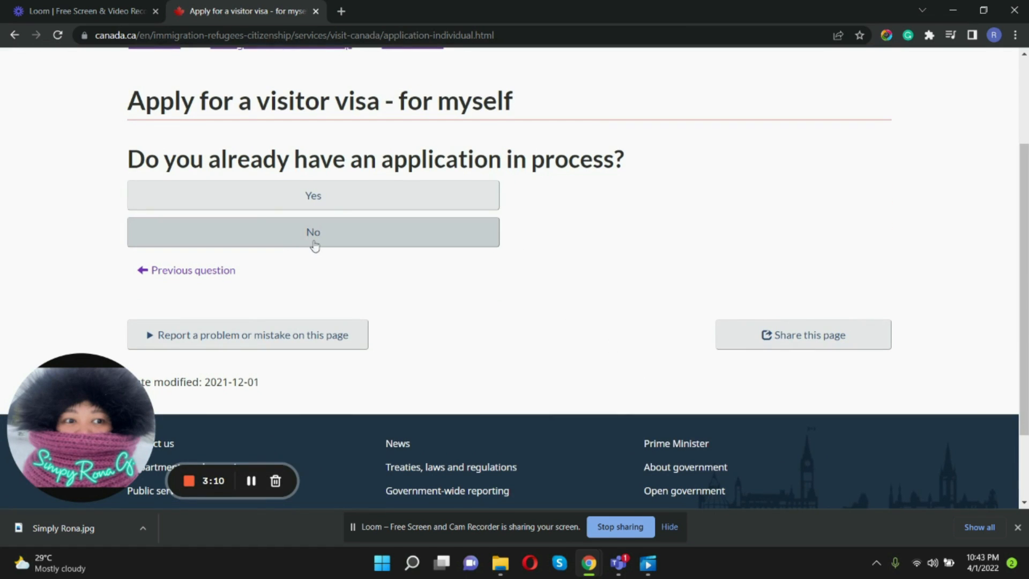
pyautogui.click(319, 238)
pyautogui.scroll(-2, 520, 310)
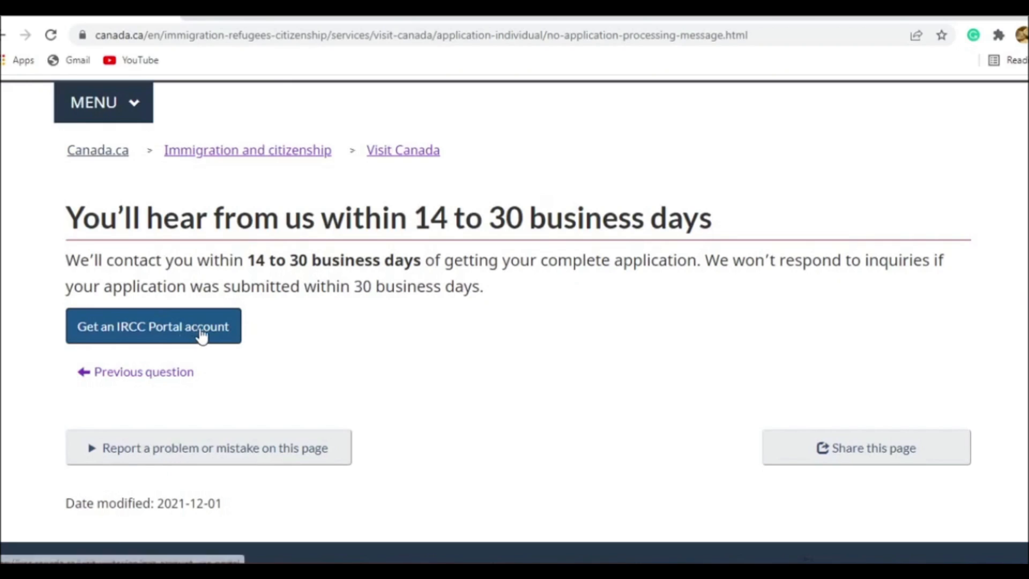
# - Request an IRCC Portal account invitation code with the applicant's email address entered and confirmed
pyautogui.click(200, 329)
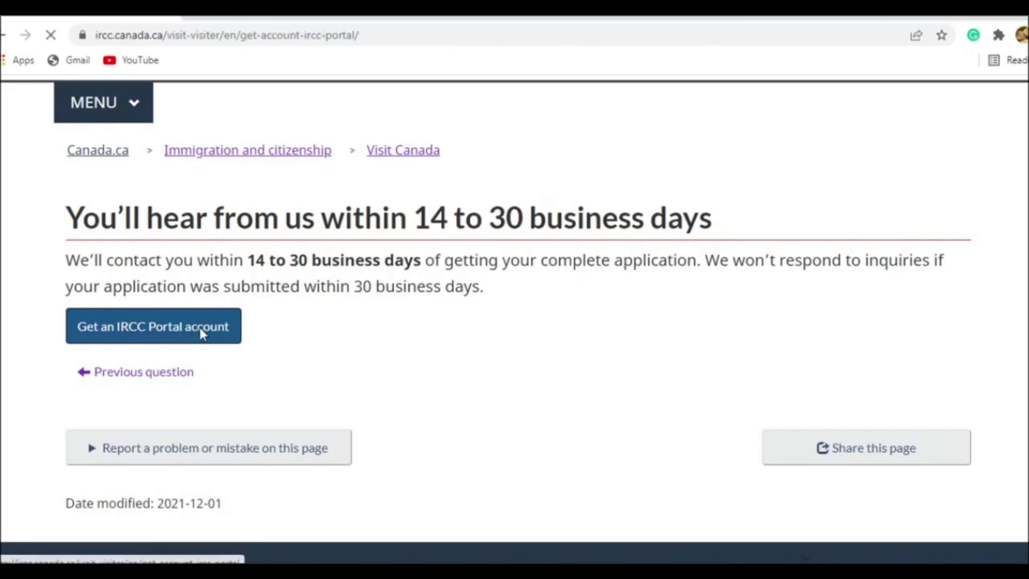
pyautogui.scroll(-4, 276, 332)
pyautogui.scroll(1, 276, 332)
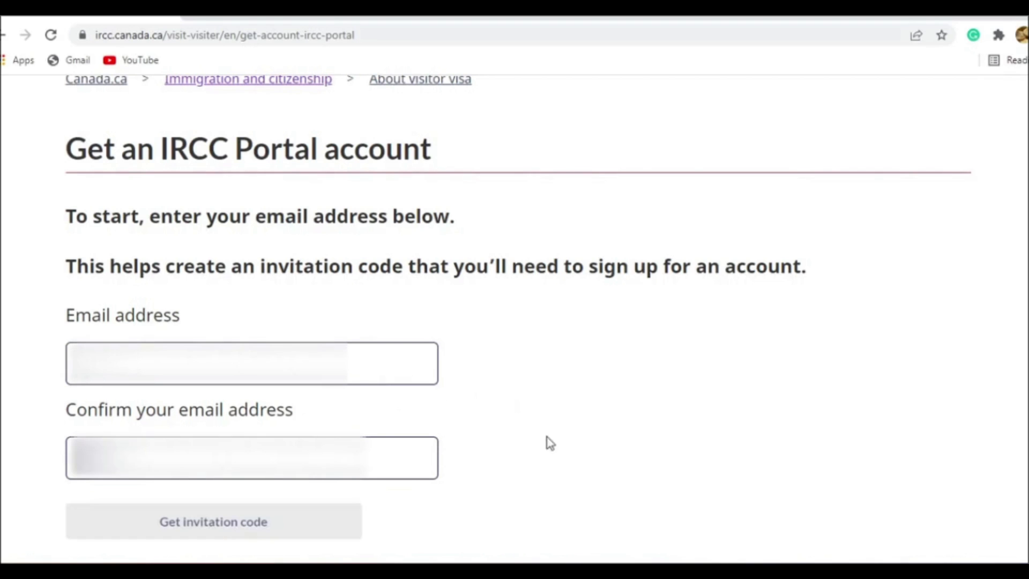
pyautogui.click(336, 533)
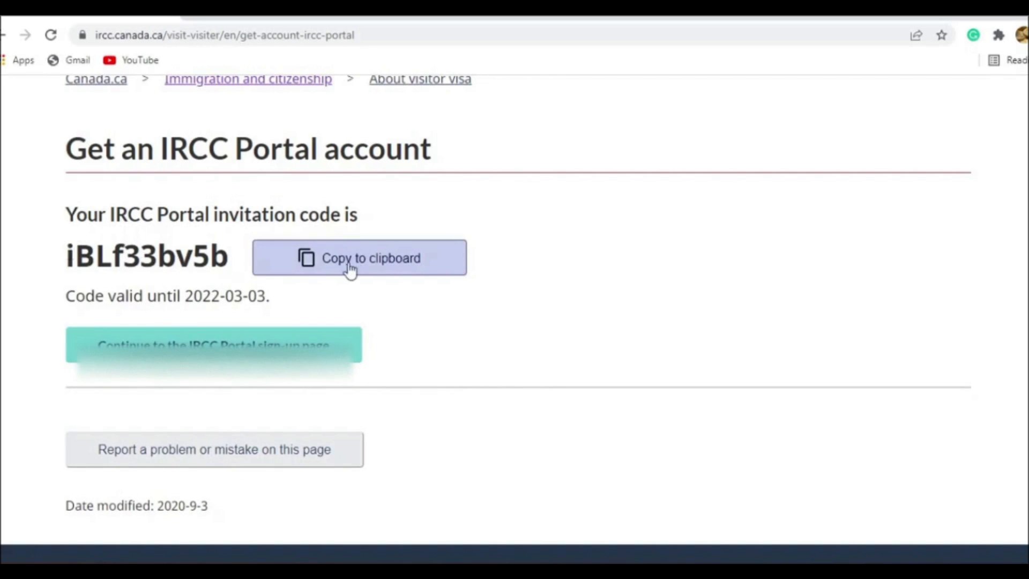
# - Copy the invitation code, continue to the IRCC Portal sign-up page and paste it as the invite code
pyautogui.click(381, 271)
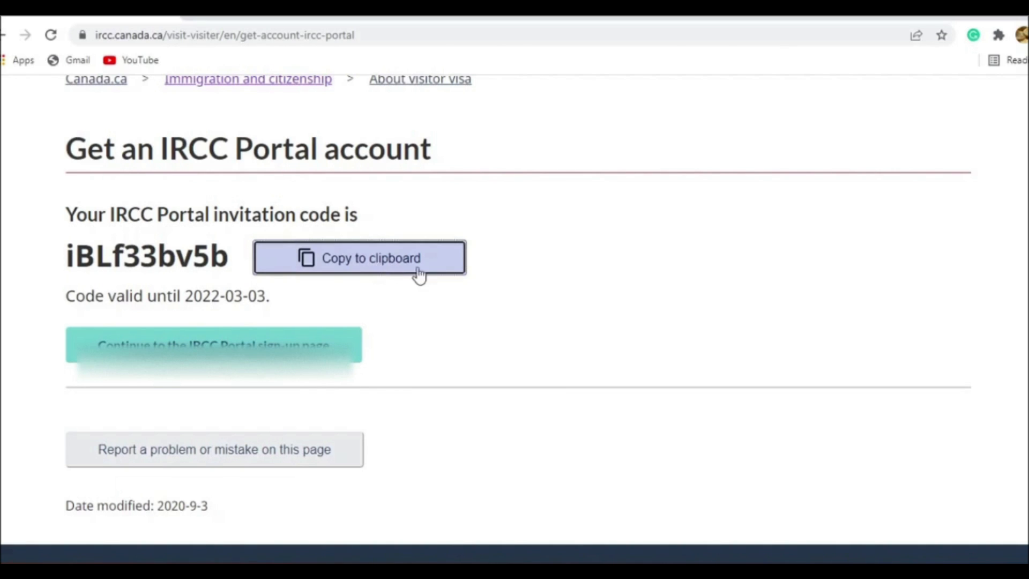
pyautogui.click(320, 344)
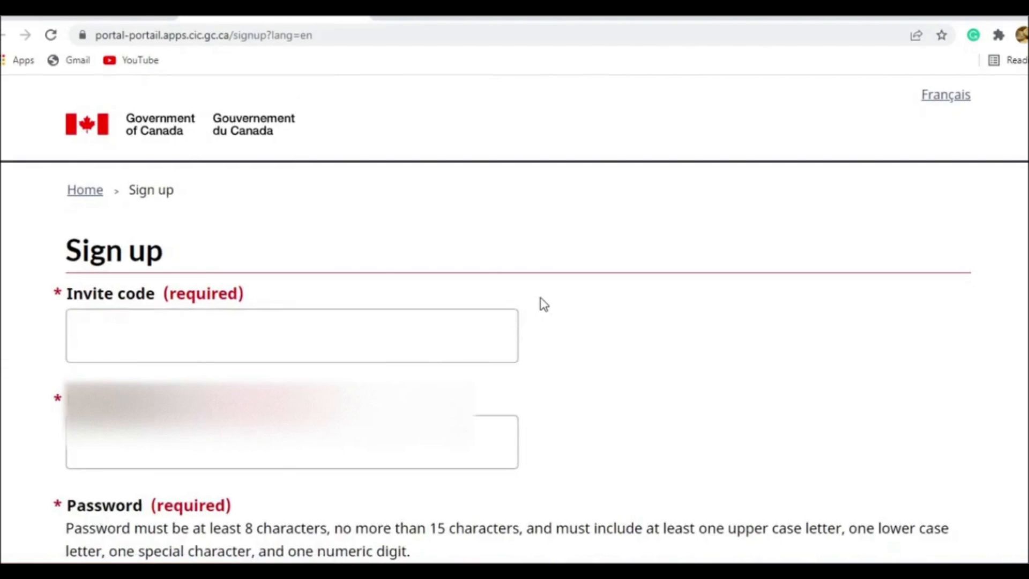
pyautogui.scroll(-1, 542, 304)
pyautogui.click(472, 264)
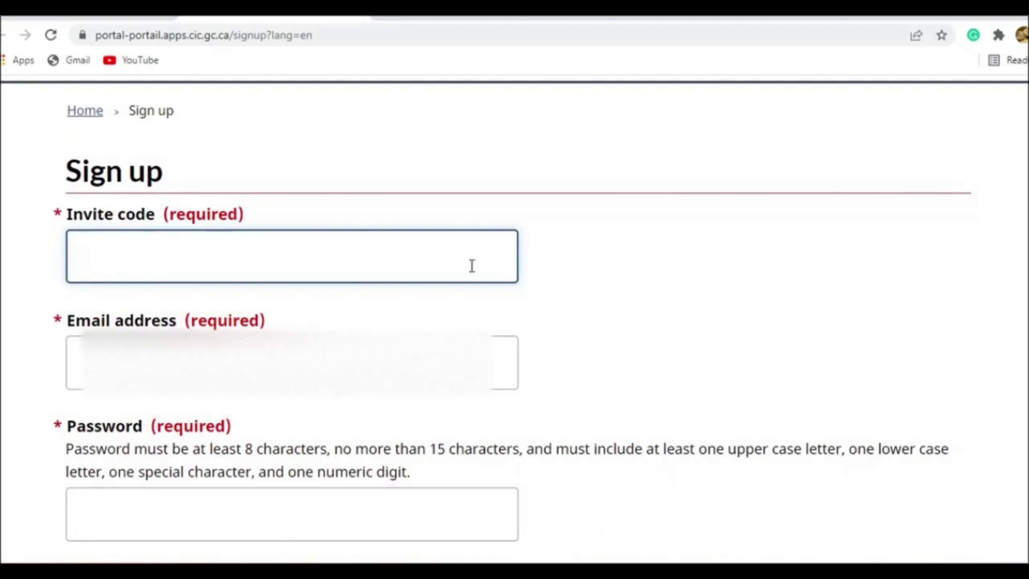
pyautogui.hotkey('ctrl', 'v')
pyautogui.click(583, 310)
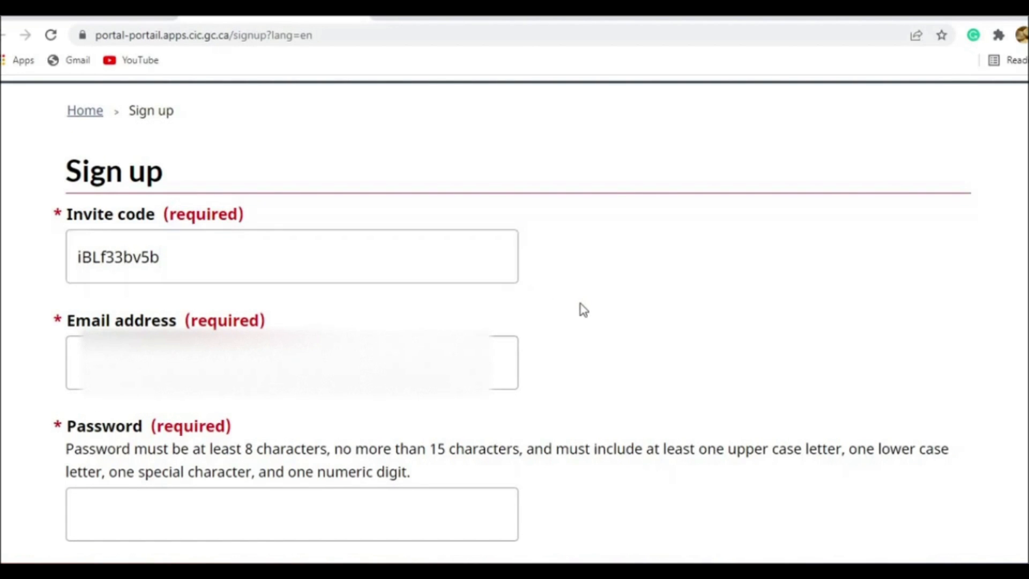
# - Fill in the applicant's email address on the sign-up form
pyautogui.scroll(-1, 583, 310)
pyautogui.press('Tab')
pyautogui.click(375, 297)
pyautogui.click(206, 327)
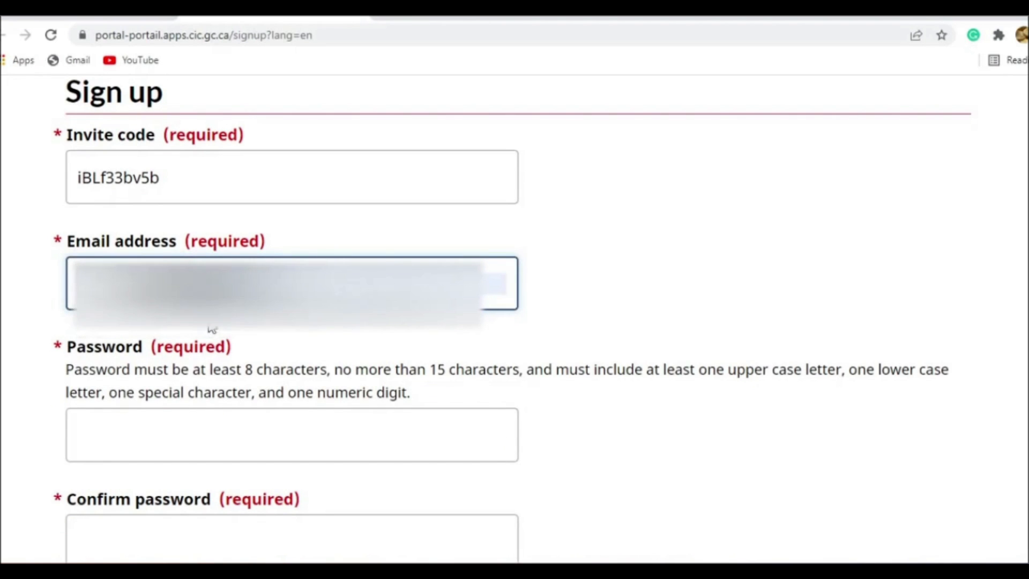
# - Enter the account password on the sign-up form and repeat it in the confirmation field
pyautogui.scroll(-4, 605, 279)
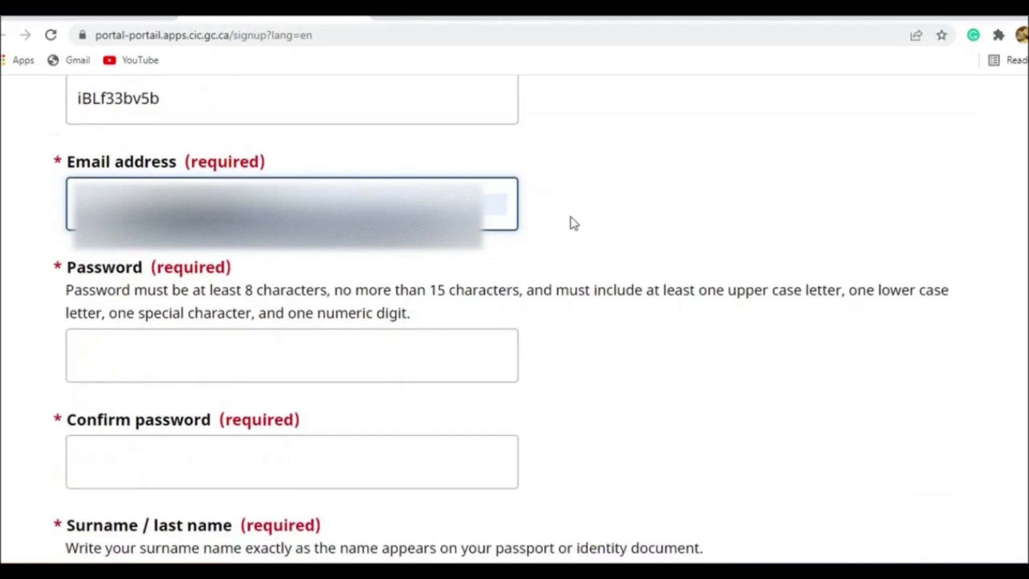
pyautogui.click(466, 207)
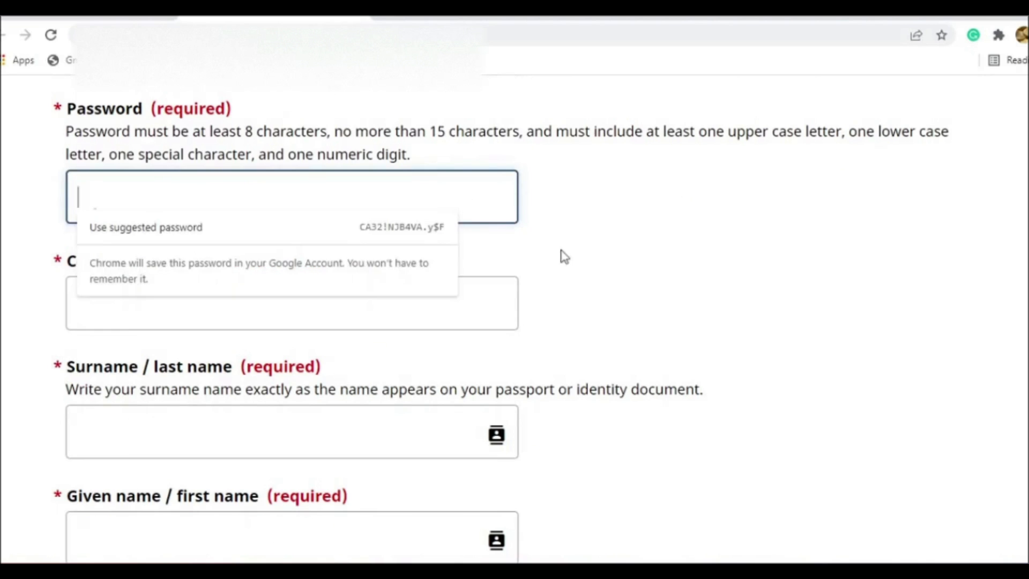
pyautogui.scroll(3, 600, 279)
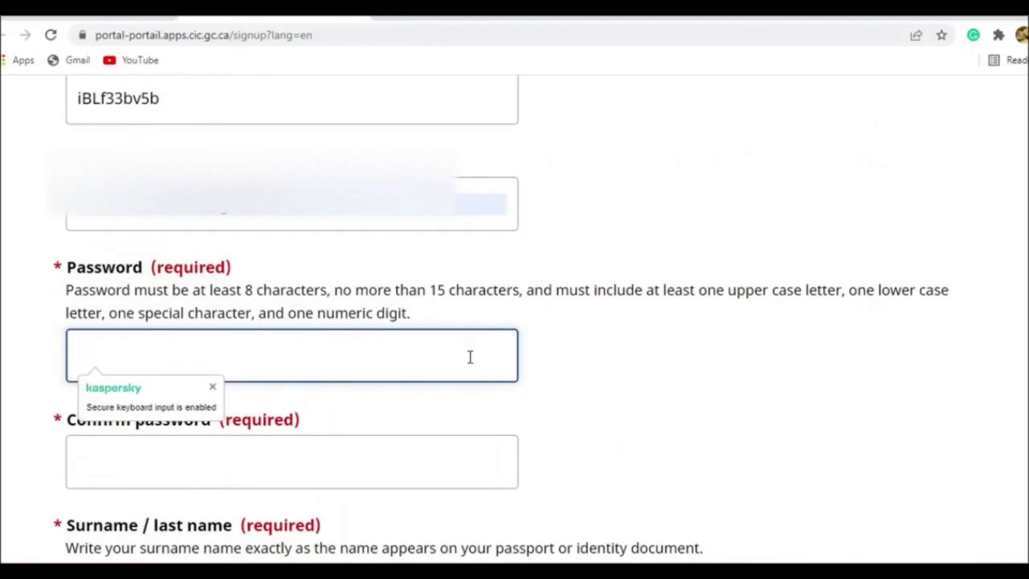
pyautogui.click(213, 386)
pyautogui.click(234, 361)
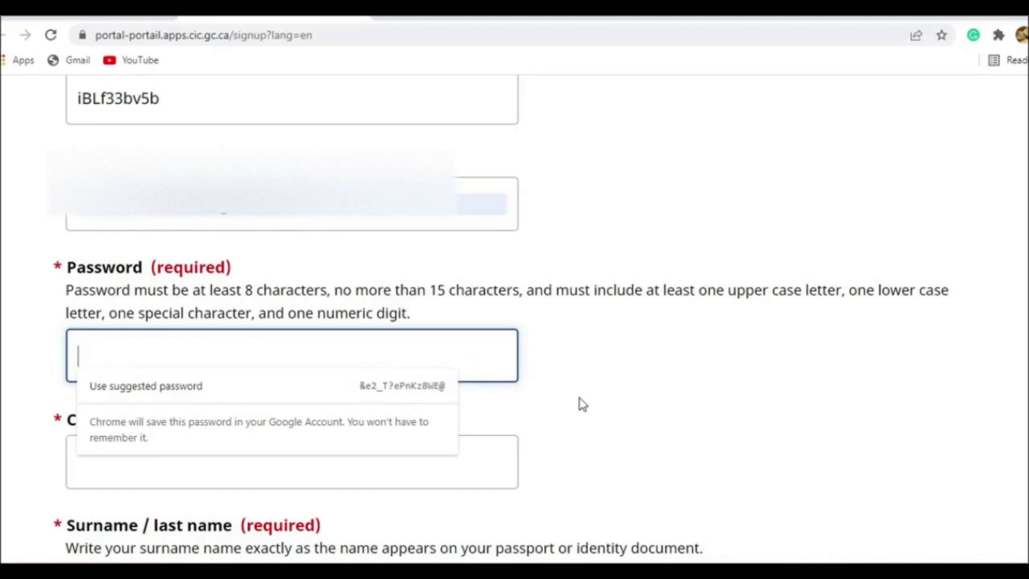
pyautogui.write('••••••••')
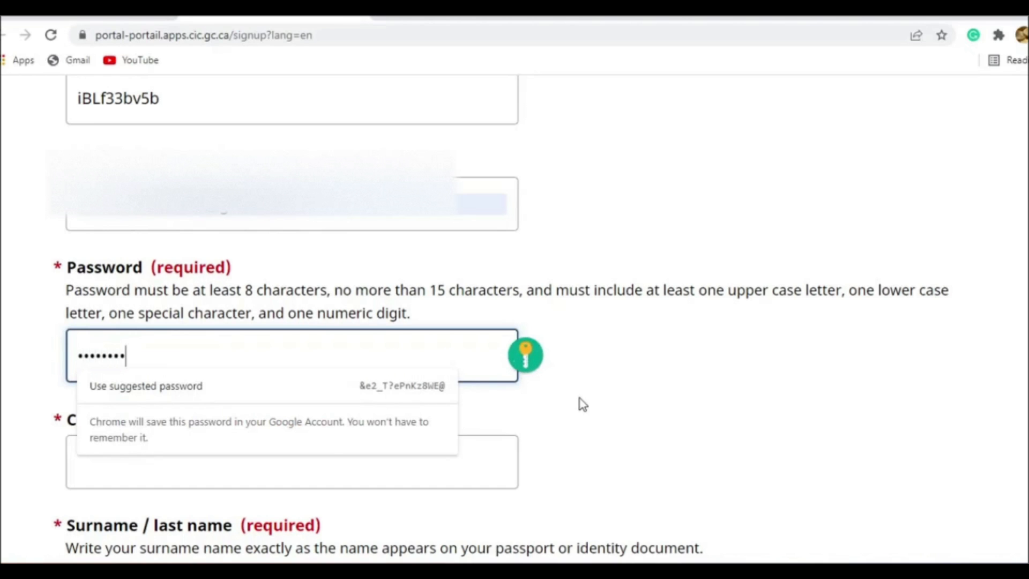
pyautogui.press('Tab')
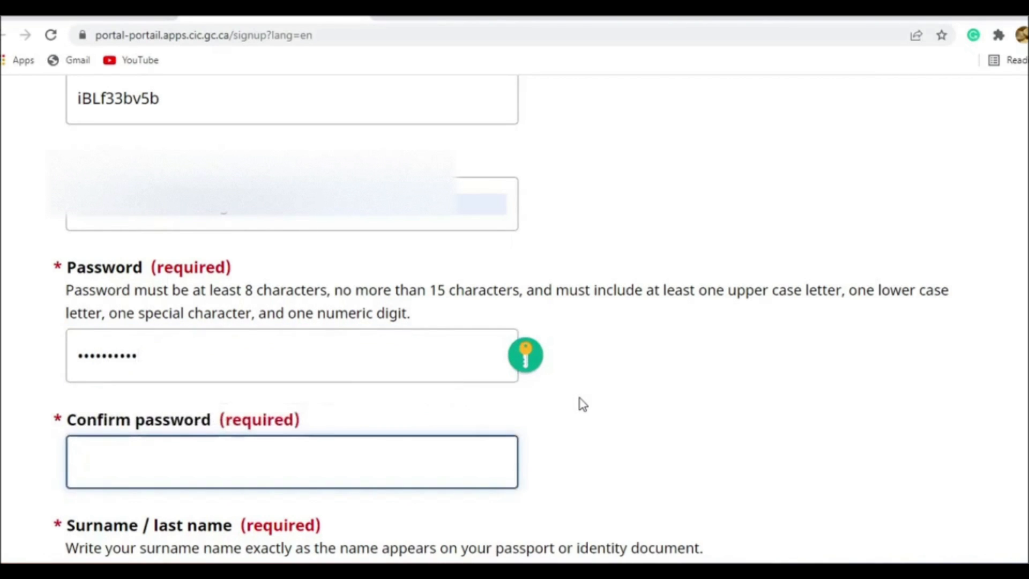
pyautogui.write('••••••••')
# - Fill in the applicant's surname and given name on the sign-up form from the saved suggestions
pyautogui.scroll(-5, 560, 330)
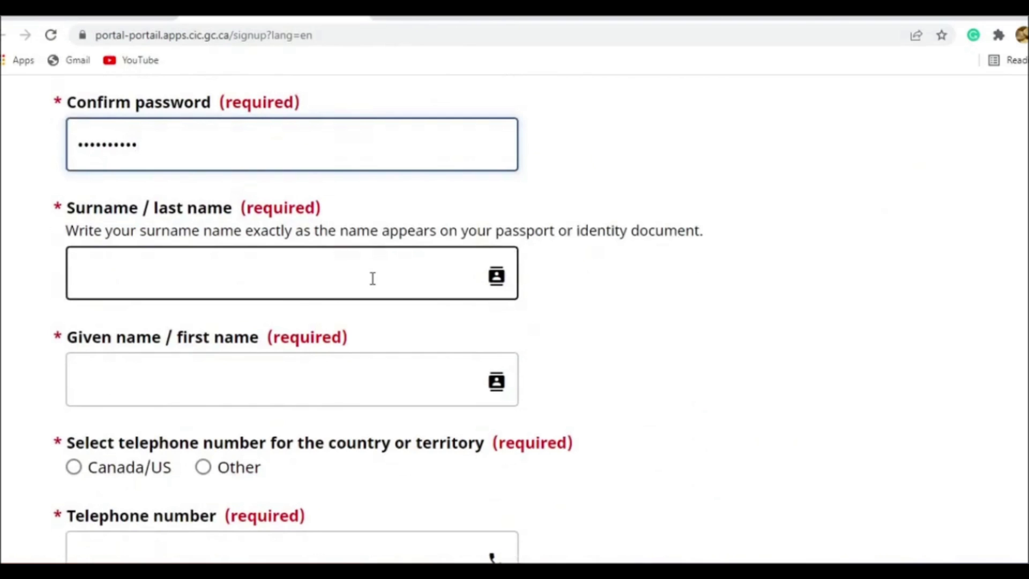
pyautogui.click(372, 278)
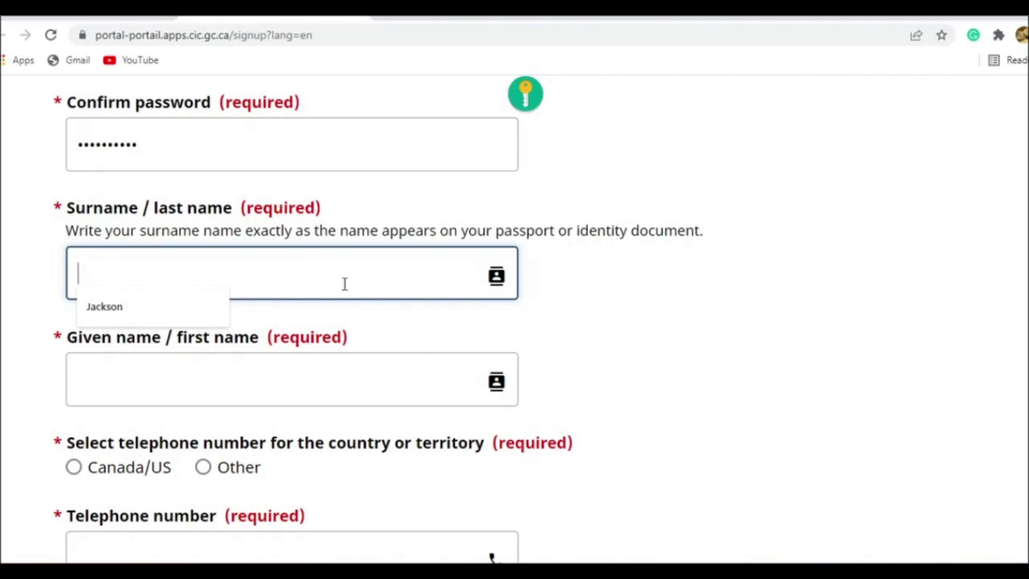
pyautogui.click(215, 319)
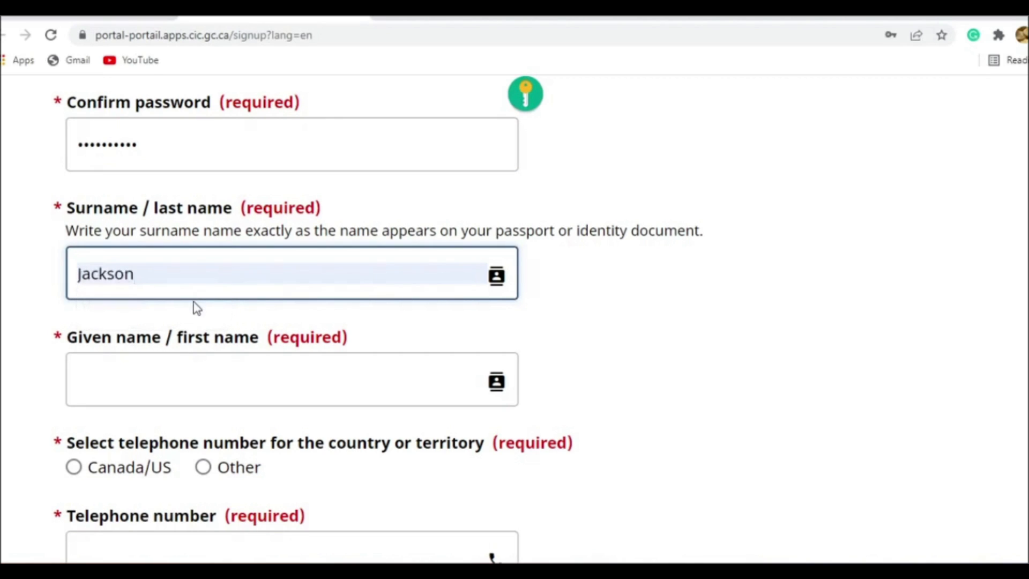
pyautogui.click(186, 385)
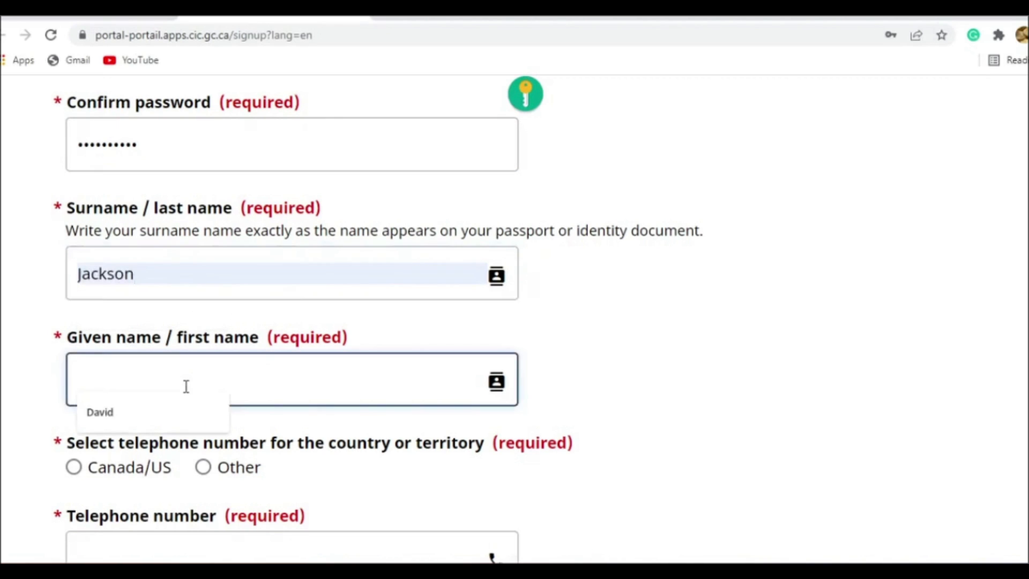
pyautogui.click(156, 417)
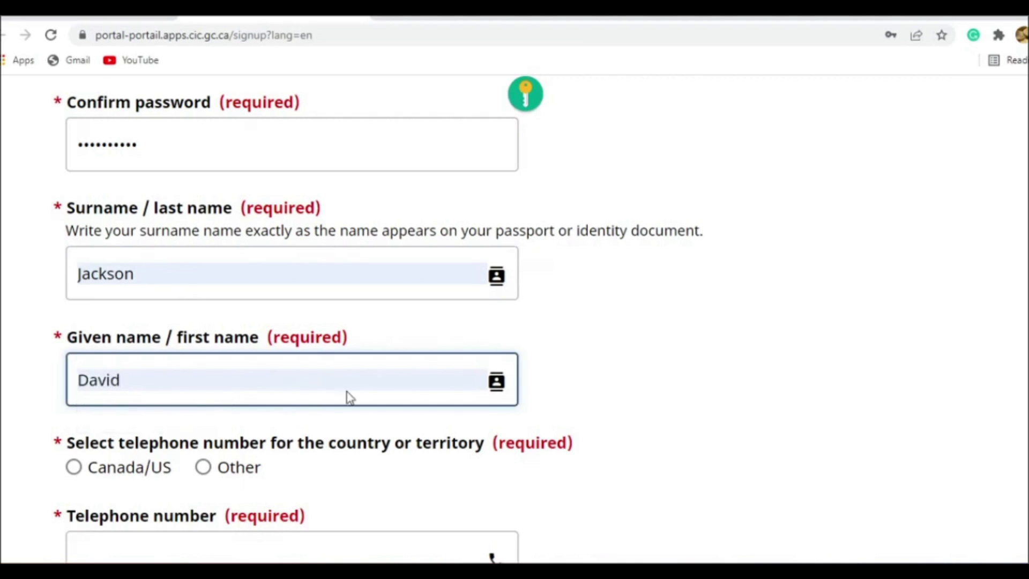
pyautogui.click(615, 364)
# - Set the telephone country to Canada/US and fill in the applicant's telephone number
pyautogui.scroll(-1, 616, 364)
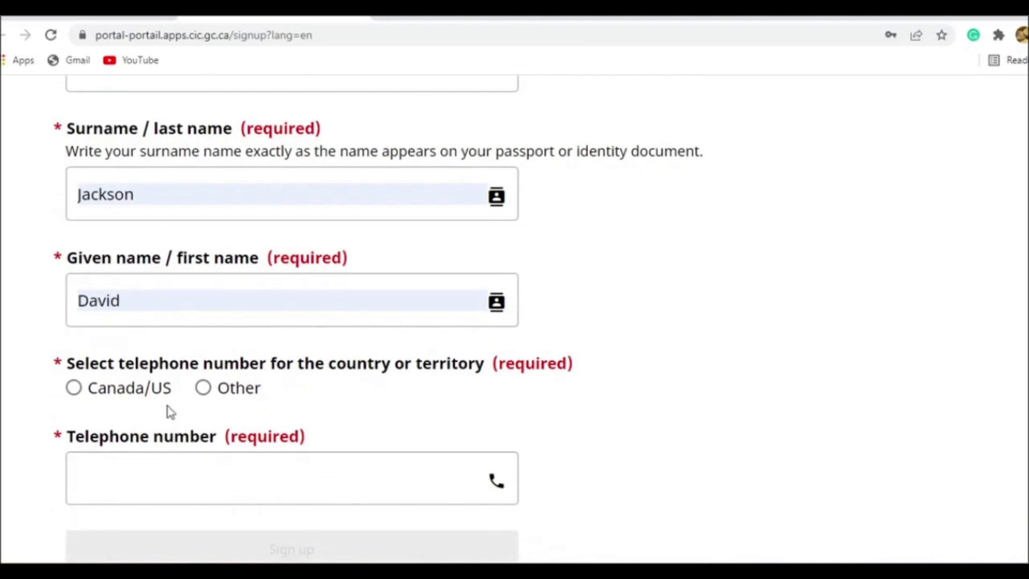
pyautogui.click(74, 388)
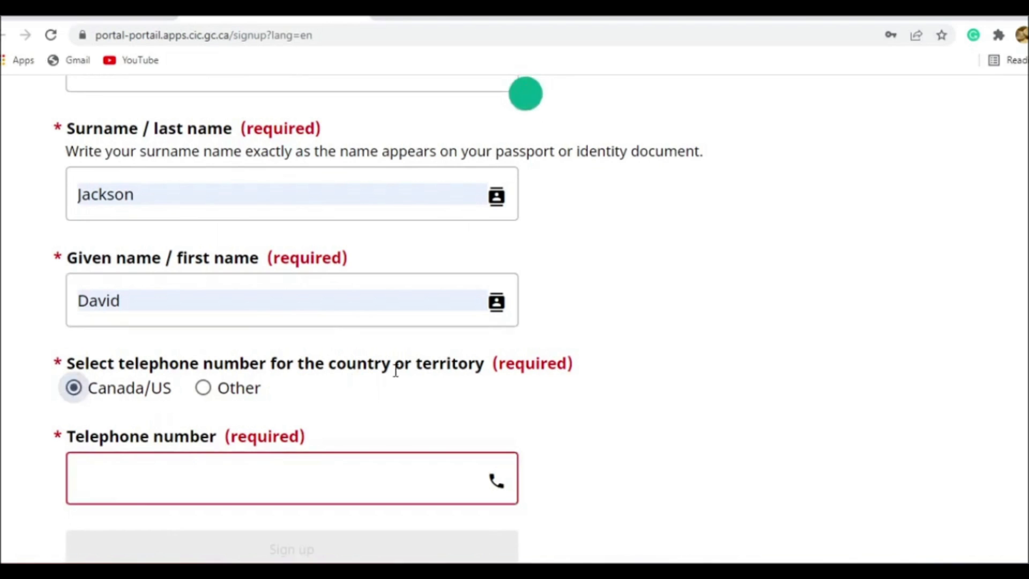
pyautogui.scroll(-1, 611, 381)
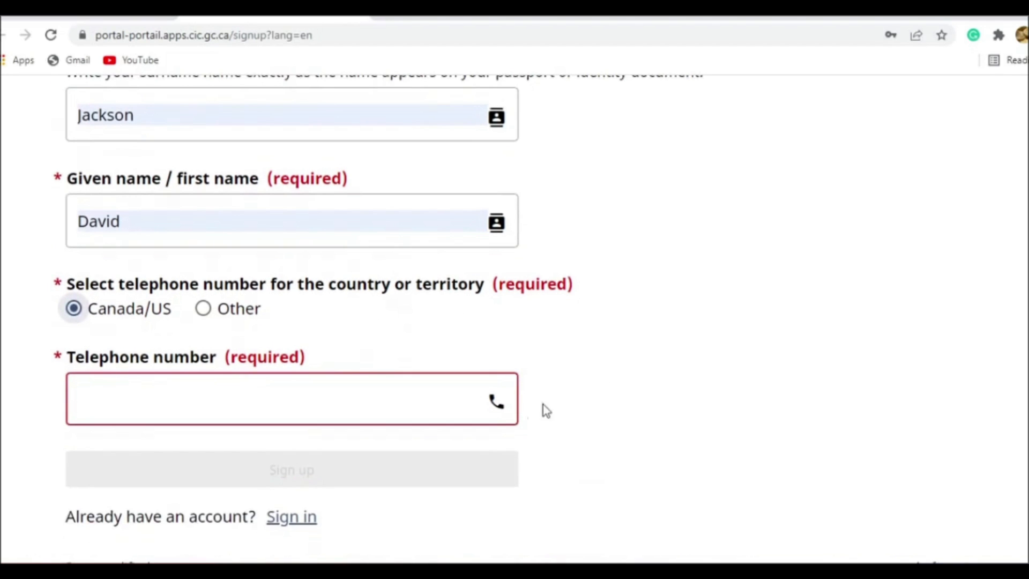
pyautogui.scroll(1, 749, 397)
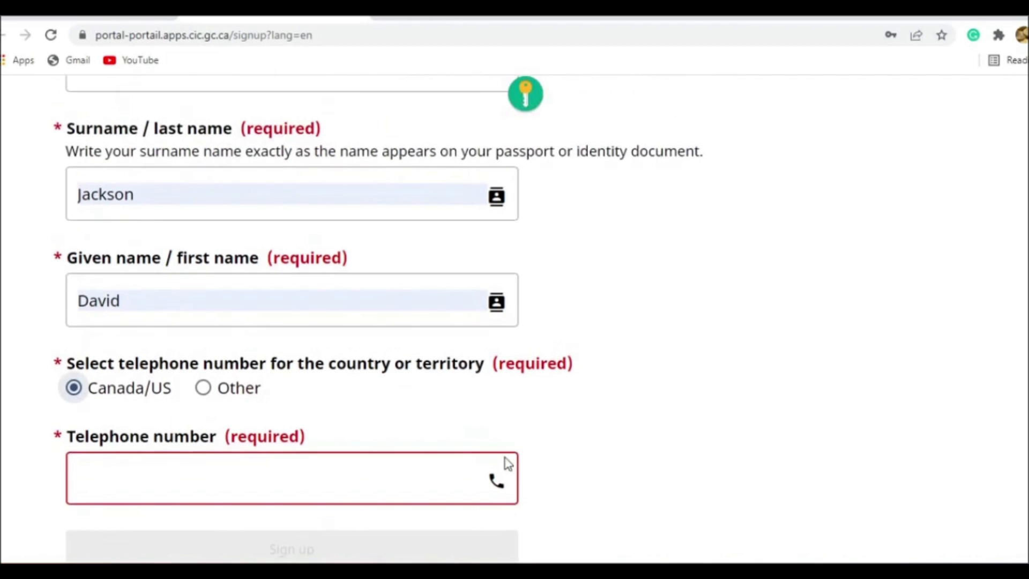
pyautogui.click(391, 473)
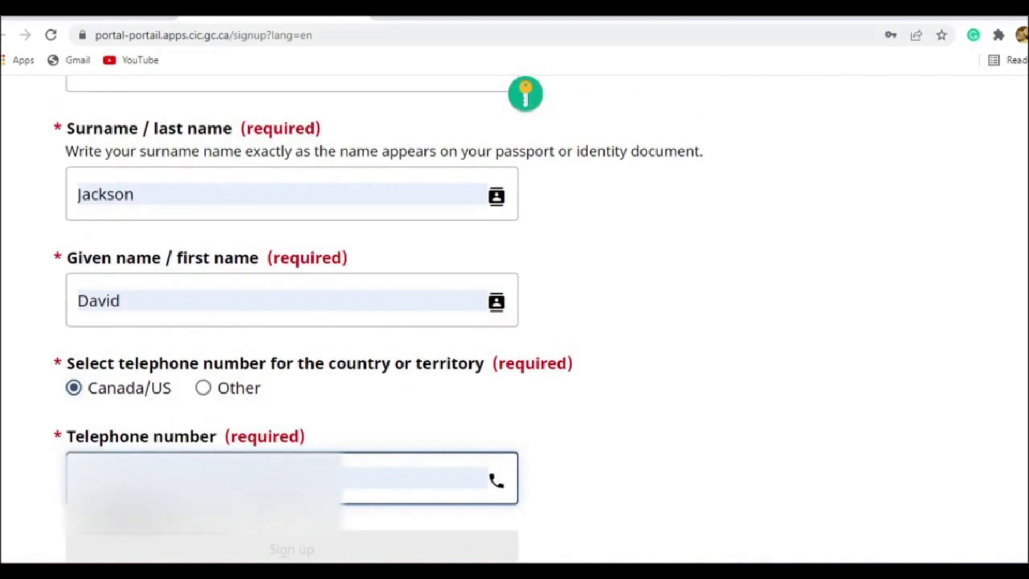
pyautogui.click(273, 517)
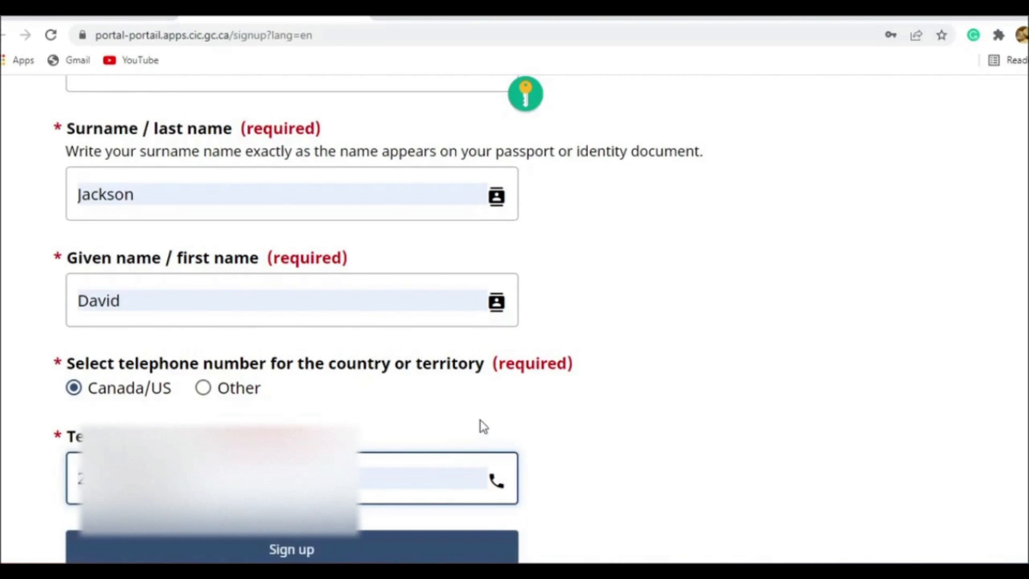
# - Submit the sign-up form and dismiss the browser's offer to save the password
pyautogui.scroll(-3, 480, 420)
pyautogui.scroll(3, 437, 413)
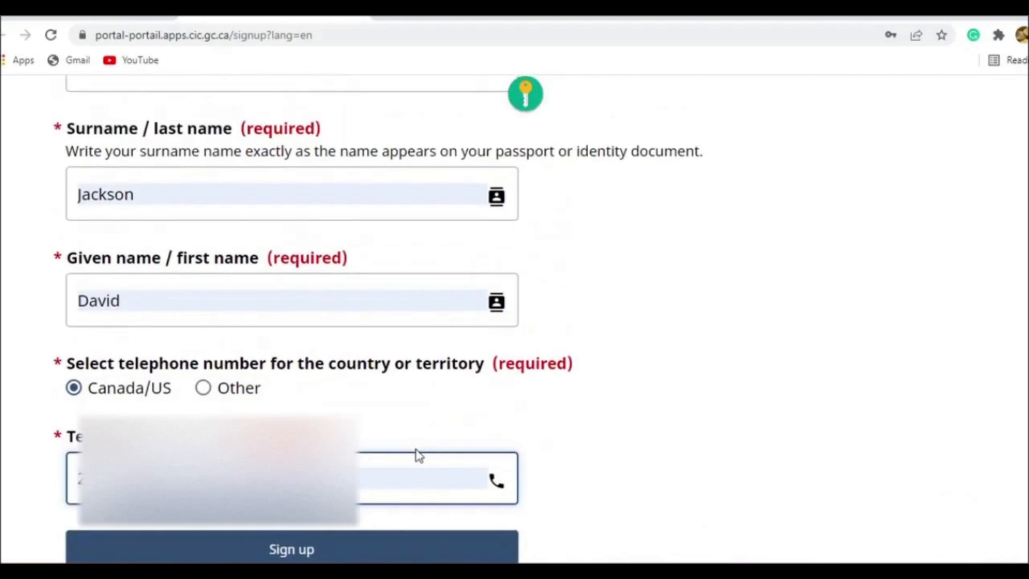
pyautogui.scroll(-1, 419, 456)
pyautogui.click(382, 485)
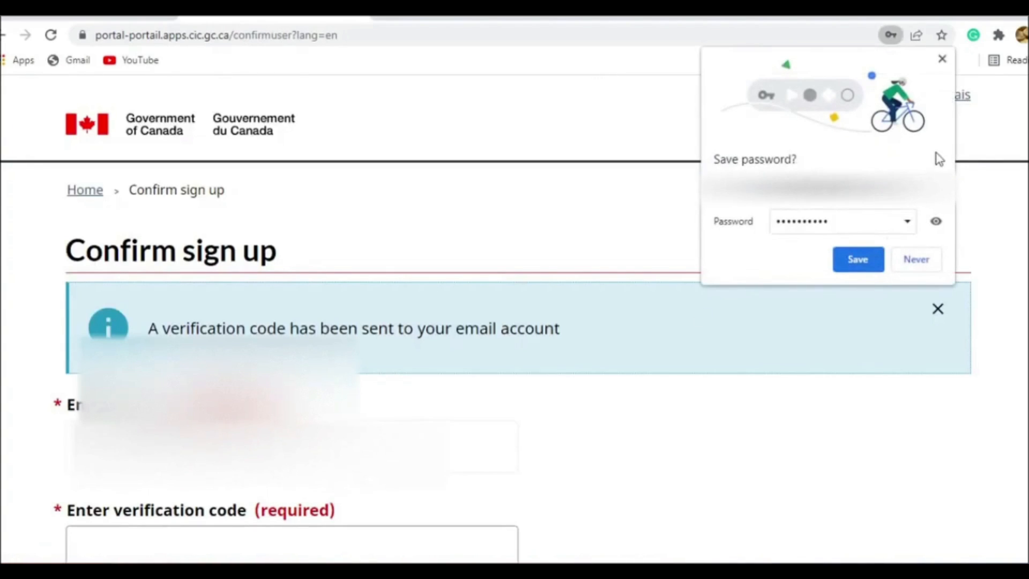
pyautogui.click(942, 59)
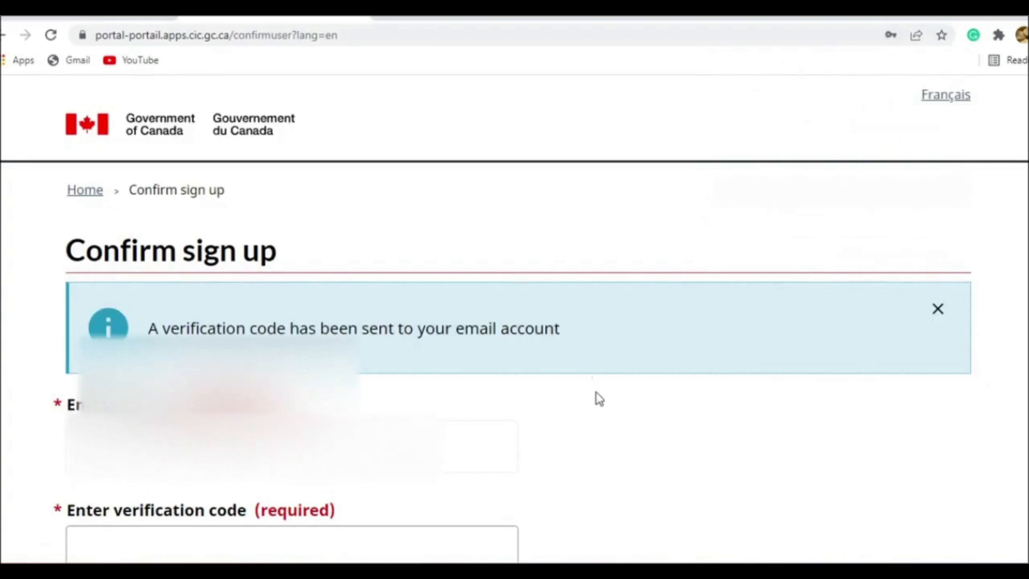
# - Enter the emailed verification code and confirm the sign-up
pyautogui.scroll(-3, 591, 391)
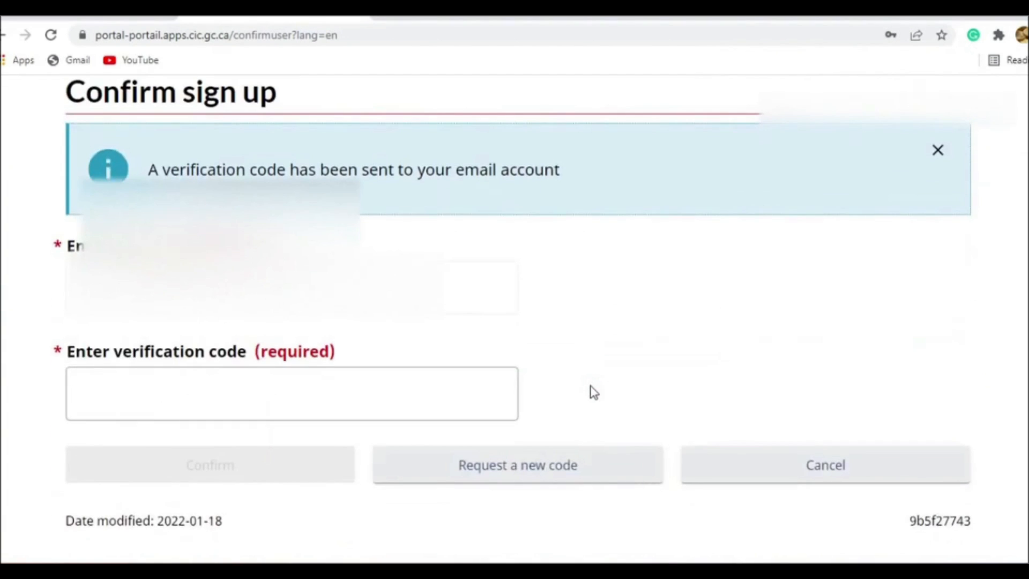
pyautogui.scroll(2, 593, 391)
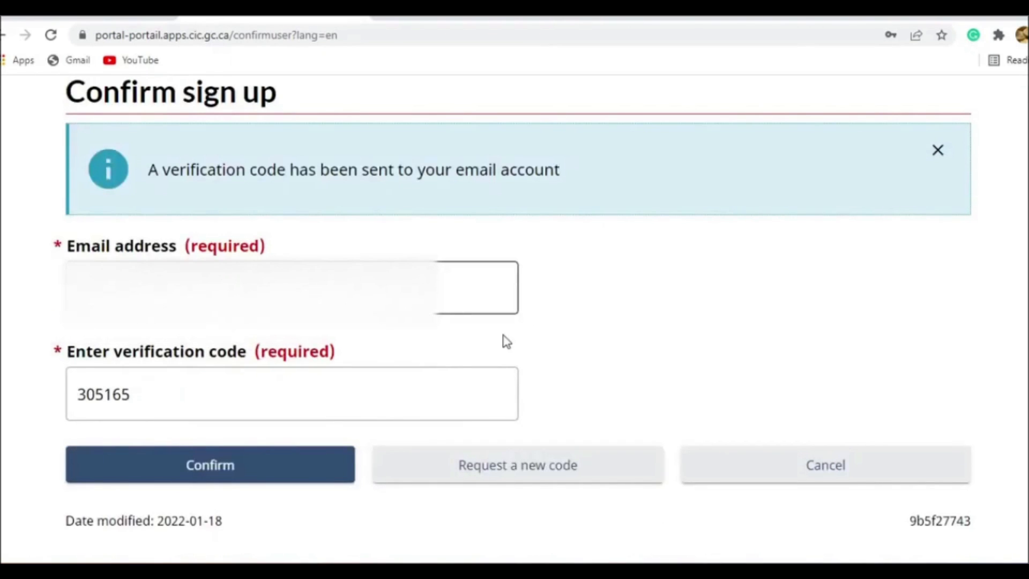
pyautogui.click(298, 470)
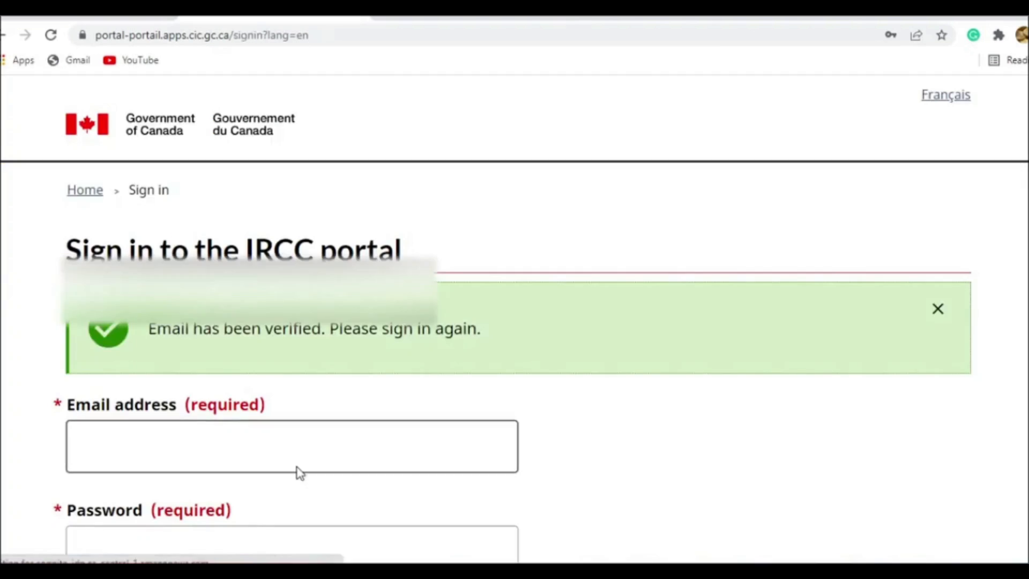
# - Sign in to the IRCC portal with the registered email address and account password, and accept the terms and conditions
pyautogui.scroll(-1, 433, 375)
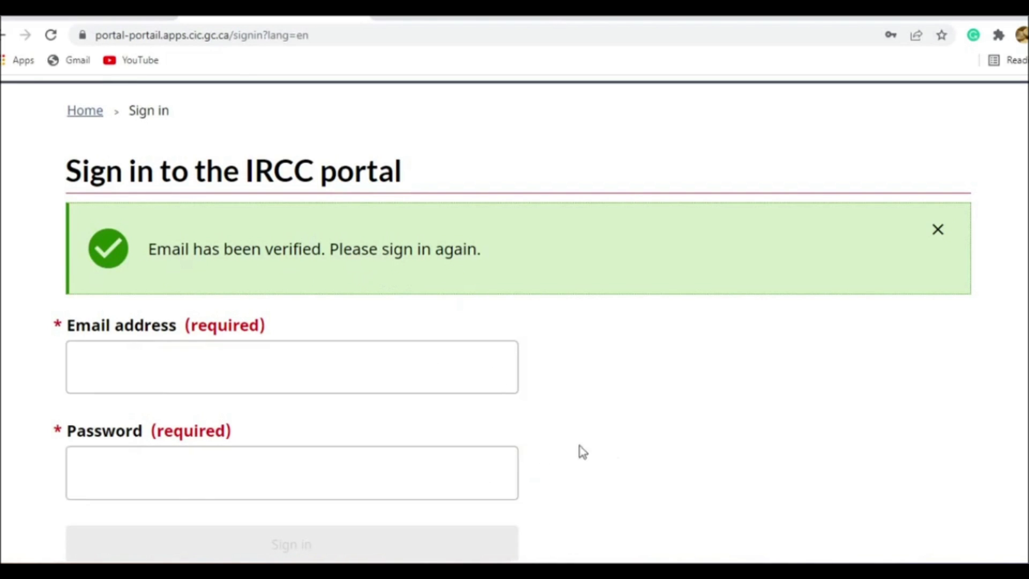
pyautogui.scroll(-3, 557, 429)
pyautogui.scroll(3, 836, 392)
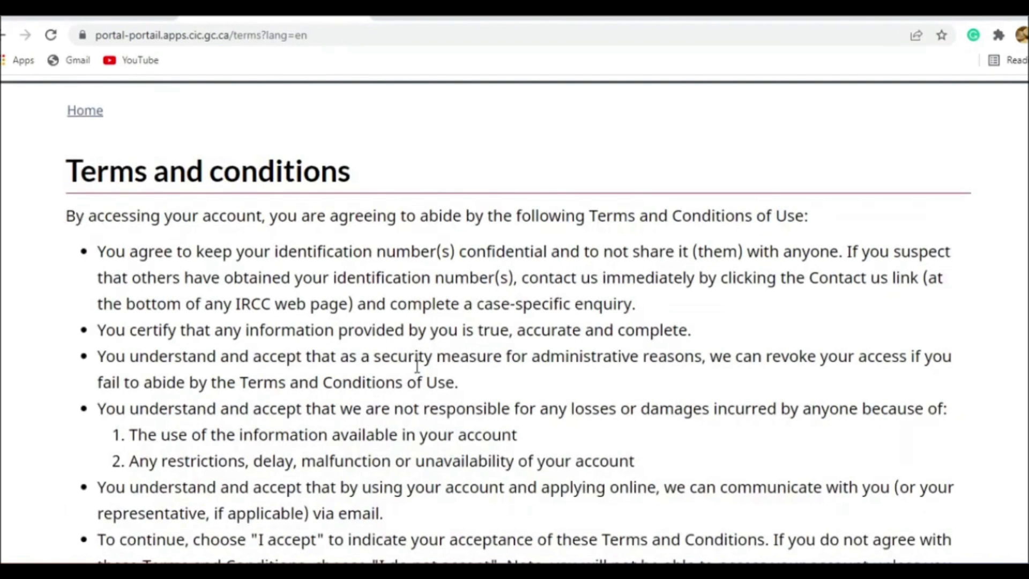
pyautogui.scroll(-8, 398, 349)
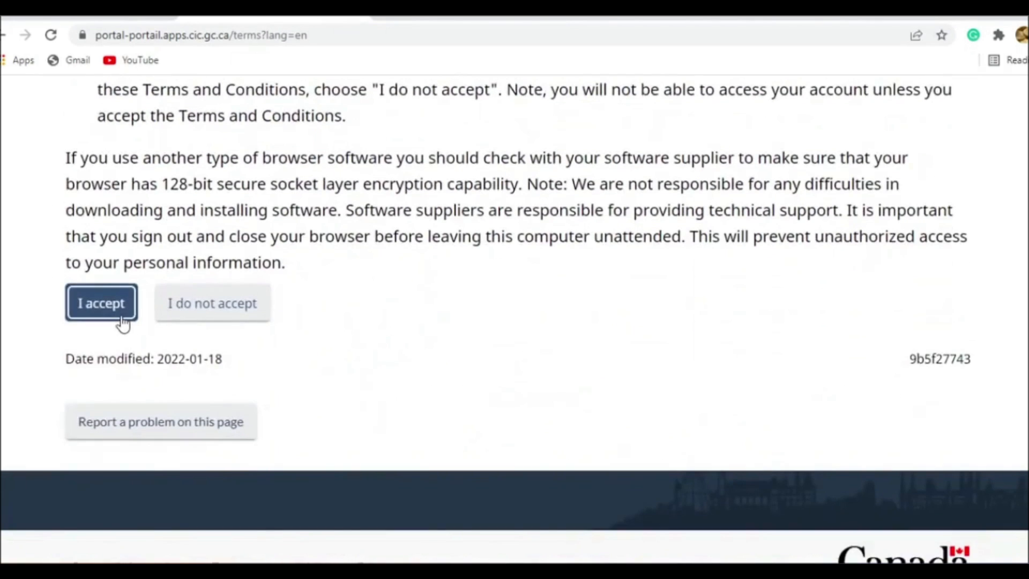
pyautogui.click(122, 322)
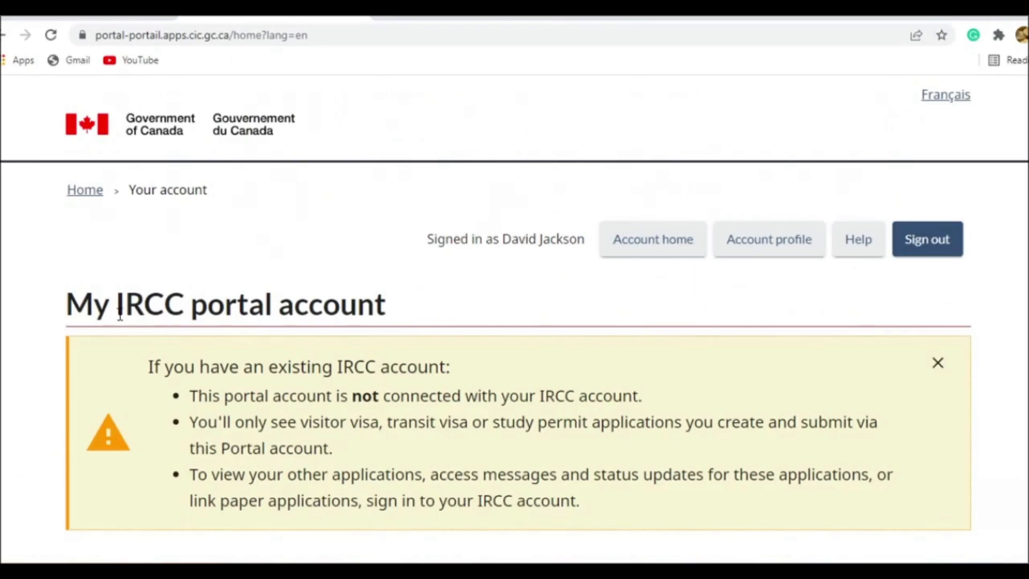
# - Review the portal account's sections for starting an application, viewing submitted applications and continuing unsubmitted ones
pyautogui.scroll(-3, 259, 329)
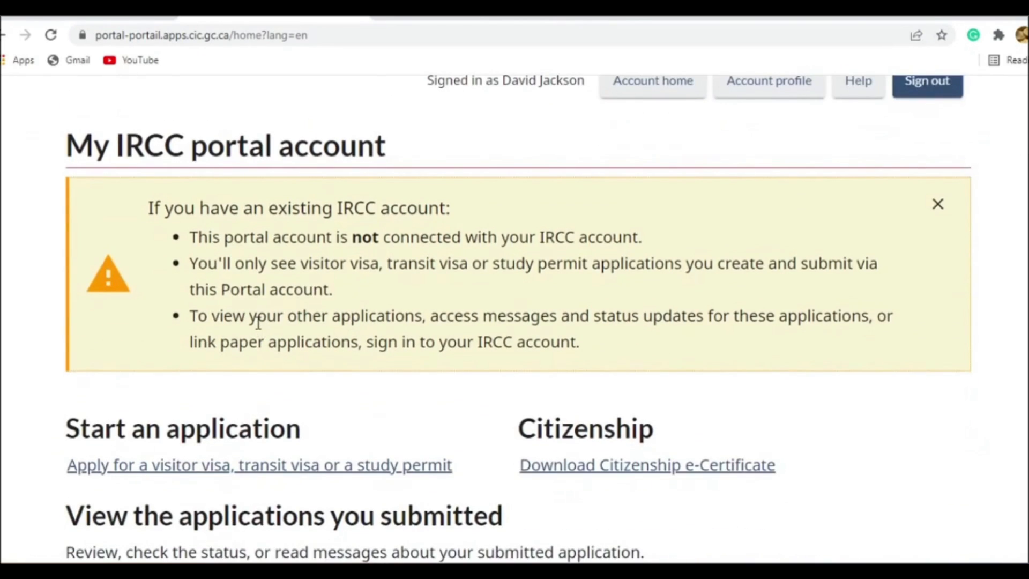
pyautogui.scroll(-3, 258, 322)
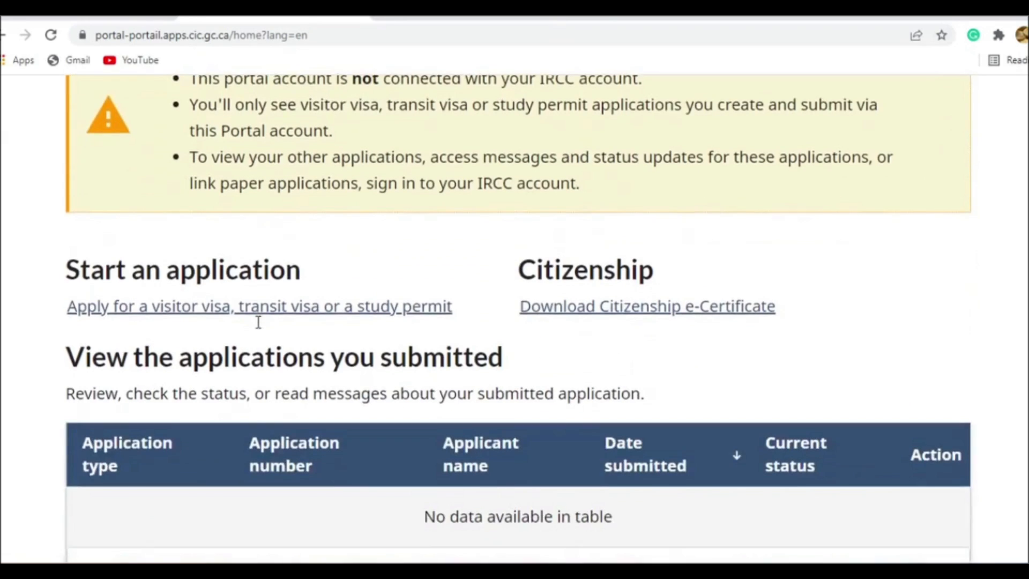
pyautogui.scroll(-4, 260, 328)
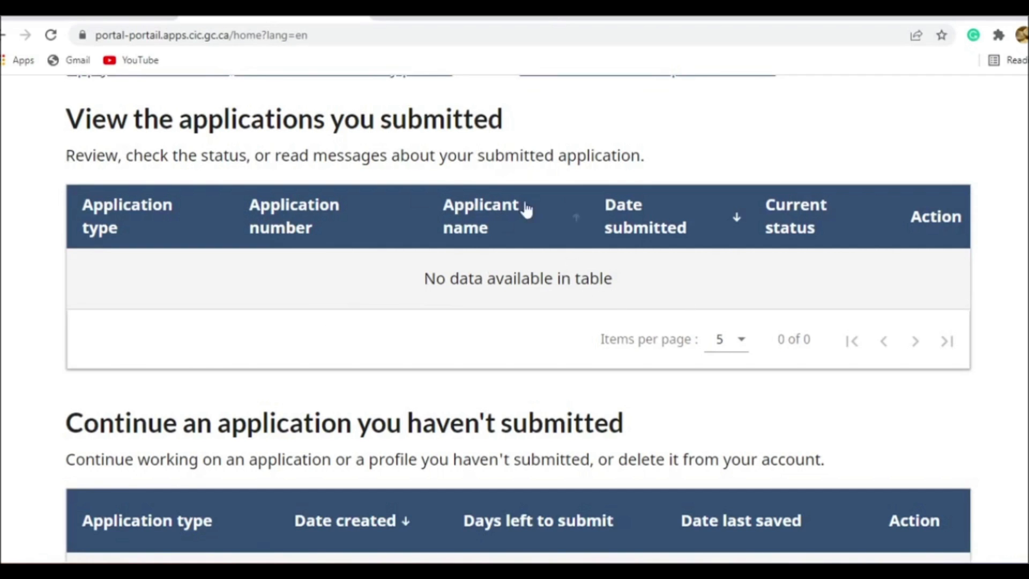
pyautogui.scroll(-3, 592, 343)
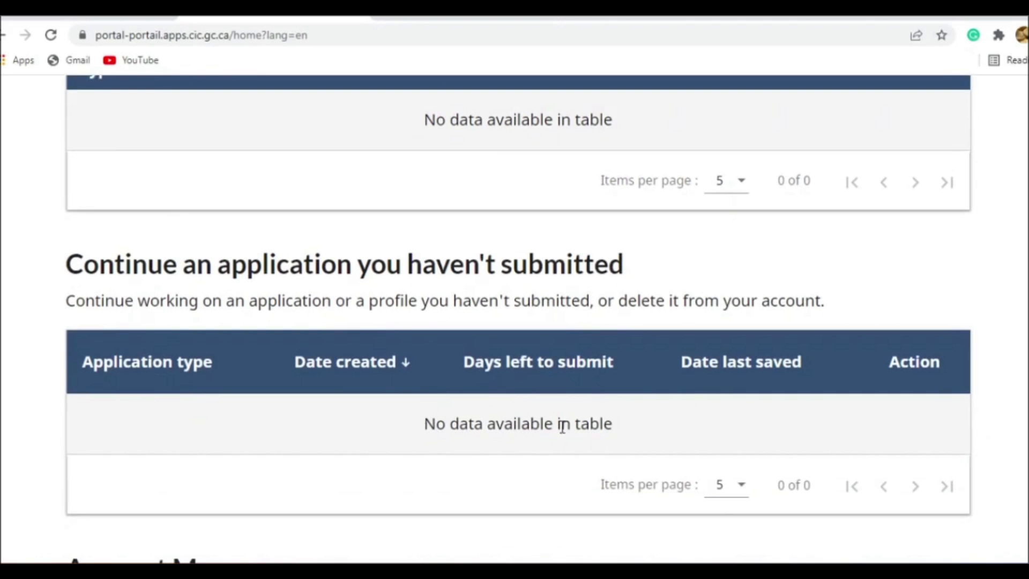
pyautogui.scroll(-2, 545, 453)
pyautogui.scroll(10, 544, 455)
pyautogui.scroll(5, 544, 454)
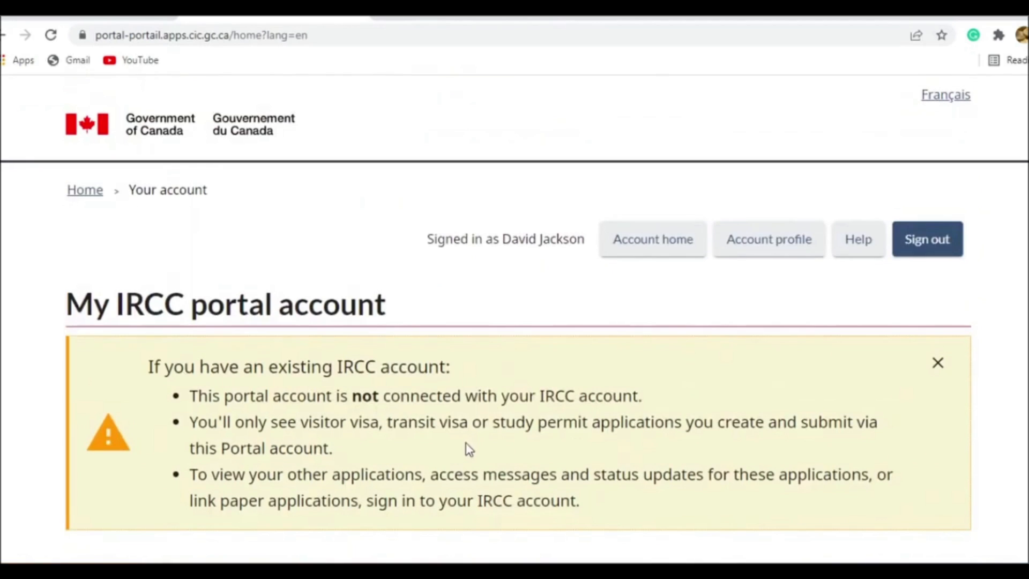
# - Start a new application for a visitor visa, transit visa or study permit from the account home page
pyautogui.scroll(-3, 474, 437)
pyautogui.scroll(-3, 476, 441)
pyautogui.scroll(6, 476, 441)
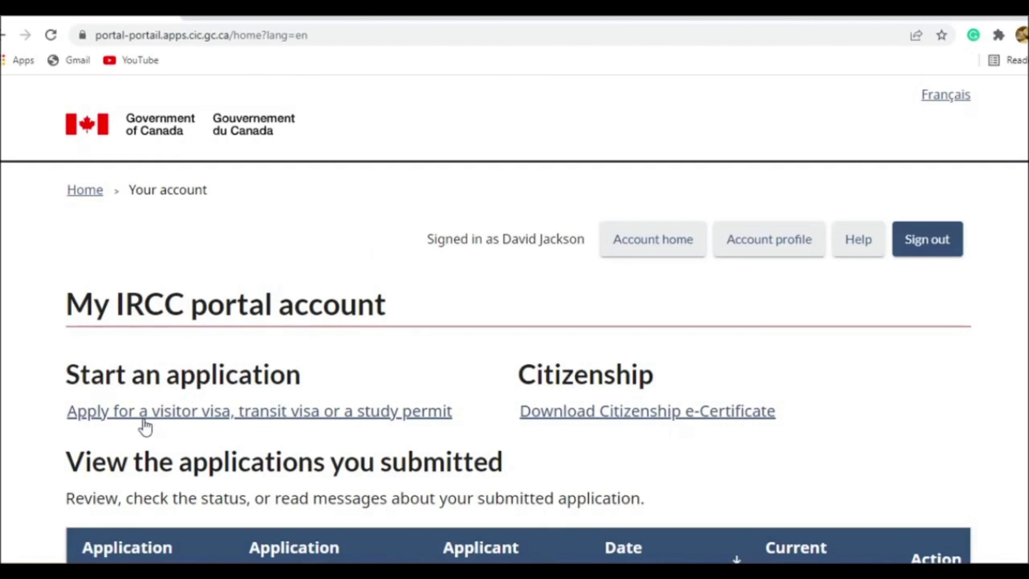
pyautogui.click(300, 423)
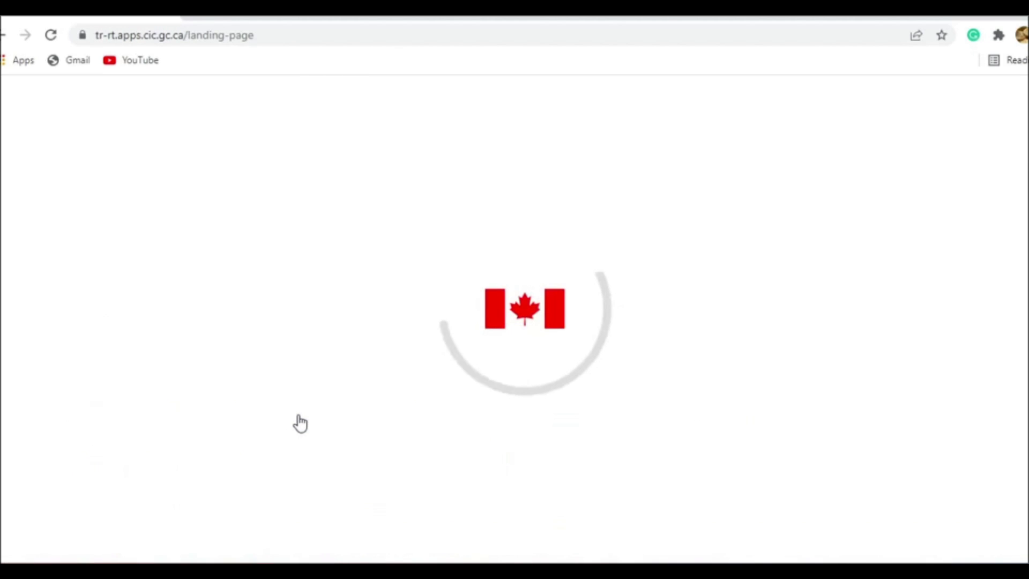
pyautogui.scroll(-2, 280, 368)
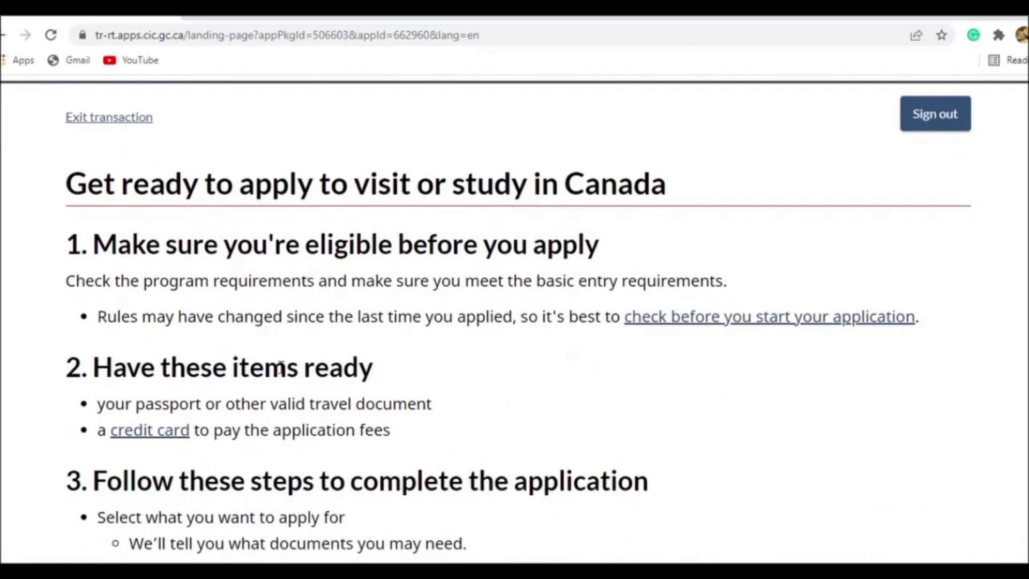
# - Review the application preparation instructions, acknowledge having read them, and start the application
pyautogui.scroll(-9, 281, 368)
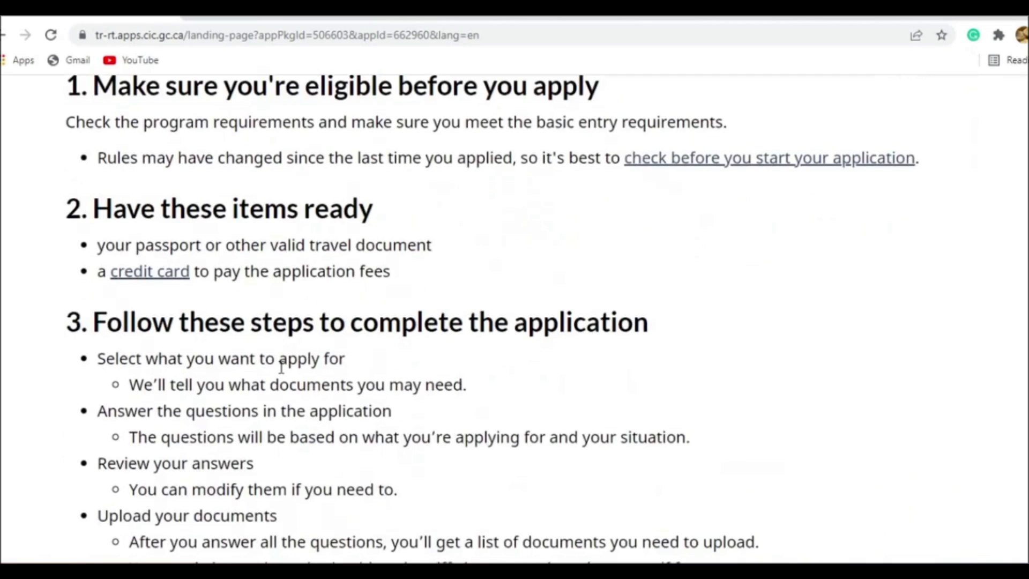
pyautogui.click(87, 406)
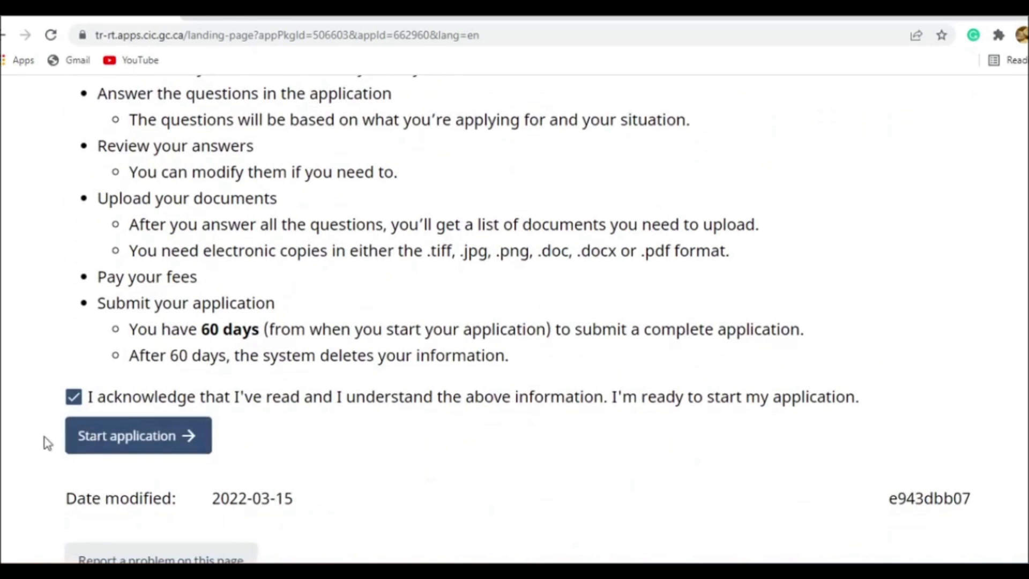
pyautogui.scroll(4, 113, 410)
pyautogui.scroll(-6, 104, 415)
pyautogui.scroll(5, 129, 412)
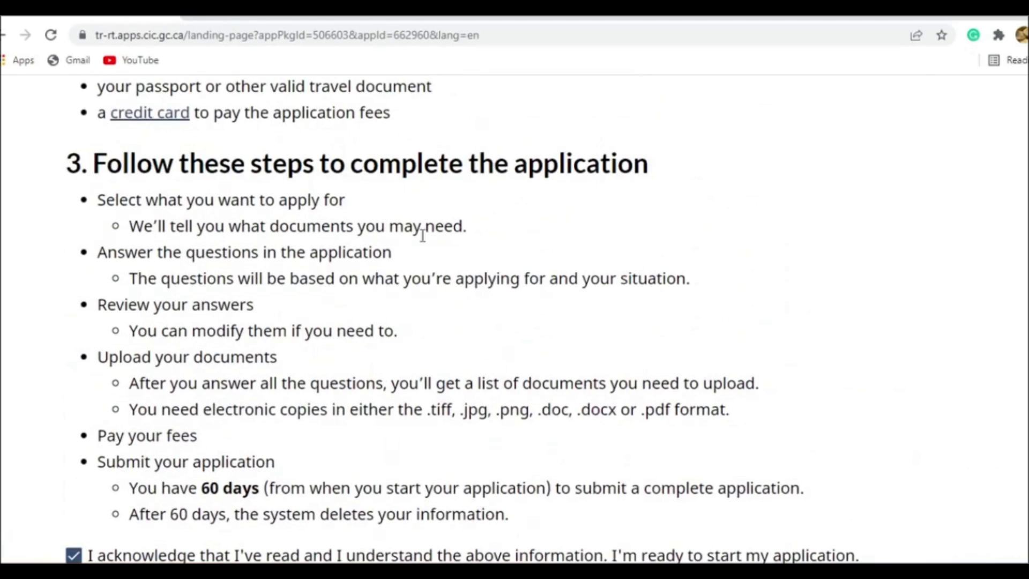
pyautogui.scroll(-3, 249, 415)
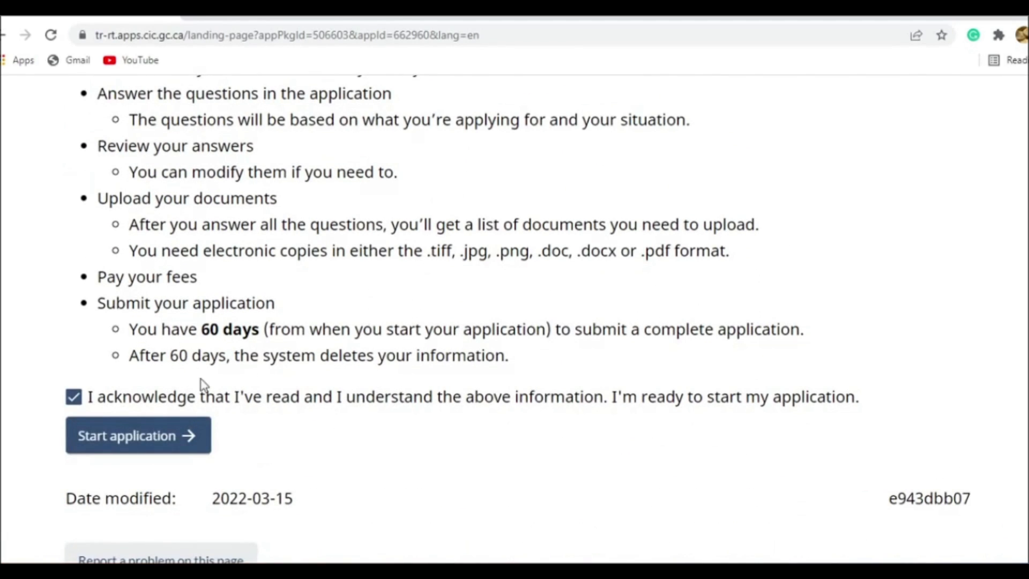
pyautogui.click(169, 439)
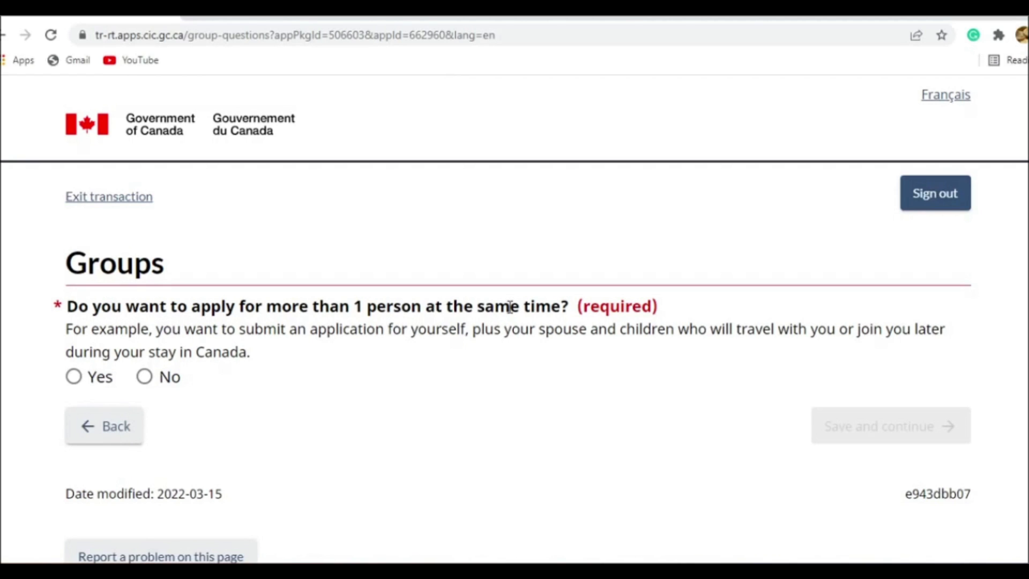
# - Choose to apply for more than one person at the same time, with Family as the group type
pyautogui.click(87, 379)
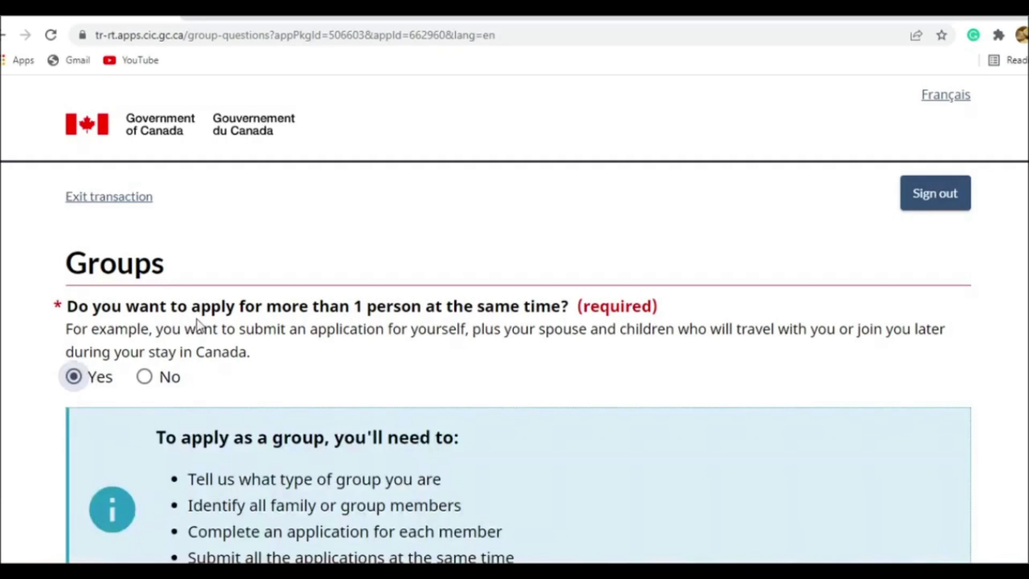
pyautogui.scroll(-5, 198, 325)
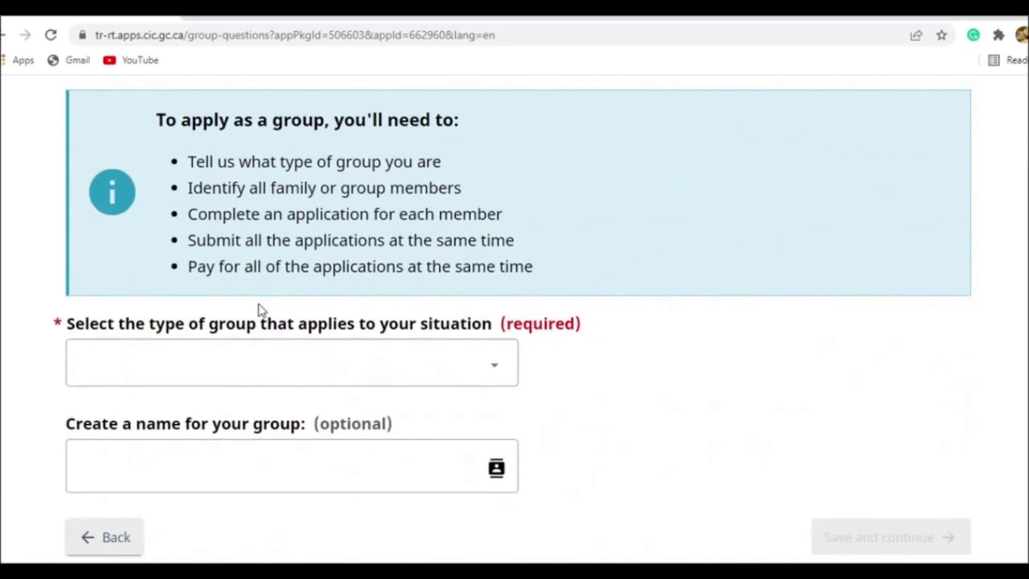
pyautogui.click(256, 371)
pyautogui.click(203, 441)
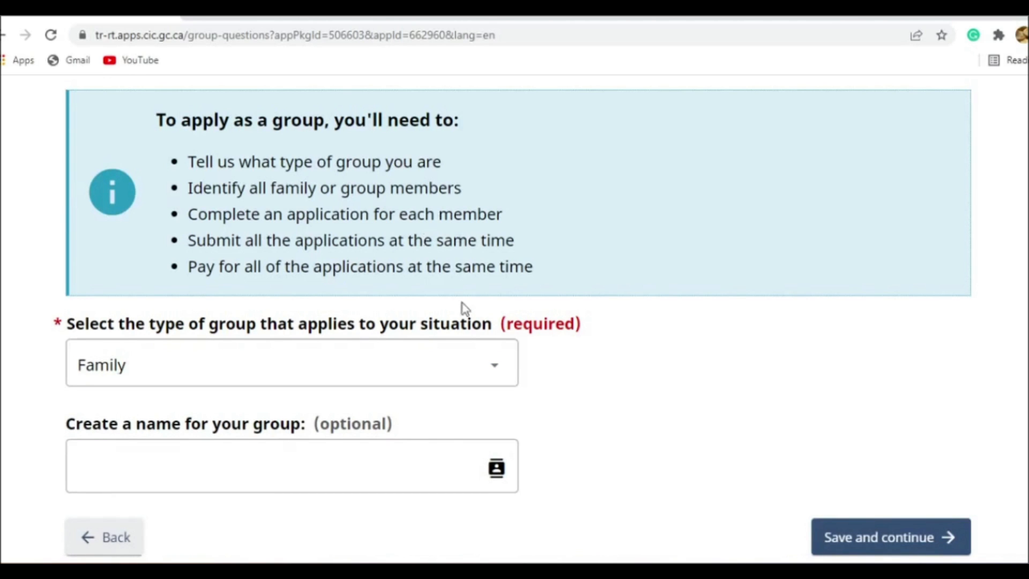
# - Enter the family surname as the optional group name, then save and continue
pyautogui.scroll(-3, 661, 391)
pyautogui.click(369, 315)
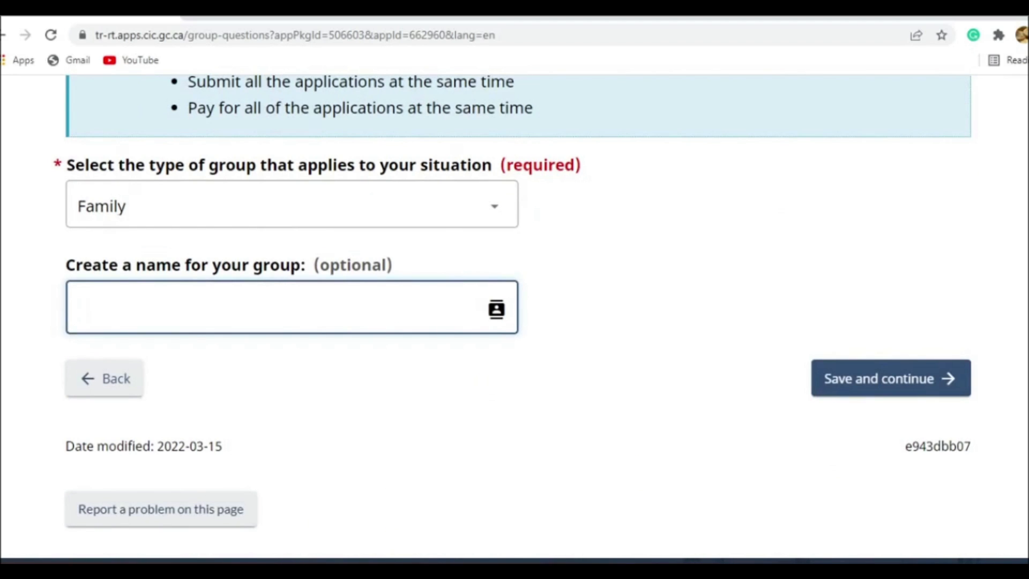
pyautogui.write('Jackonnon')
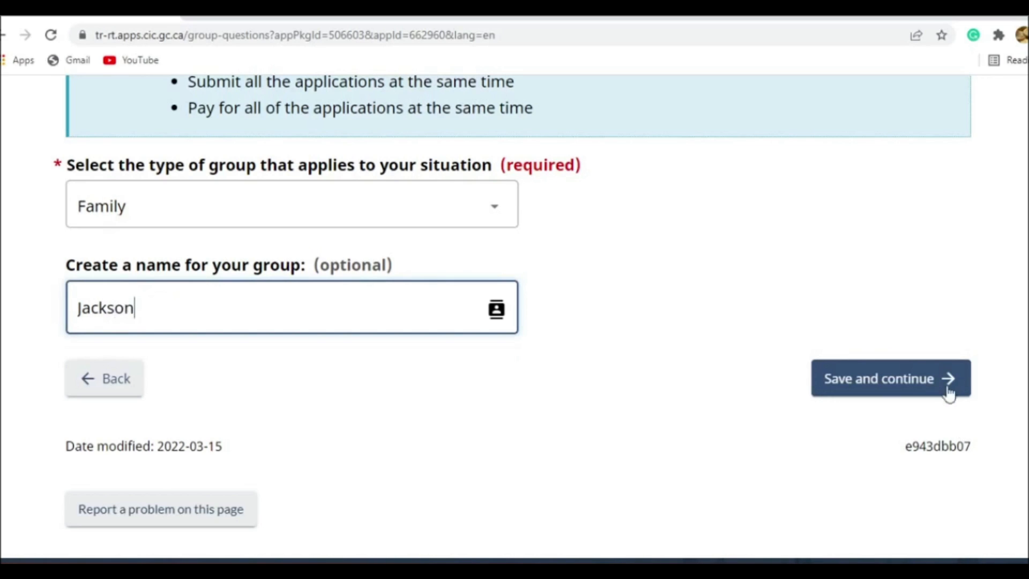
pyautogui.click(946, 381)
# - Add another member to the family group
pyautogui.scroll(-5, 434, 276)
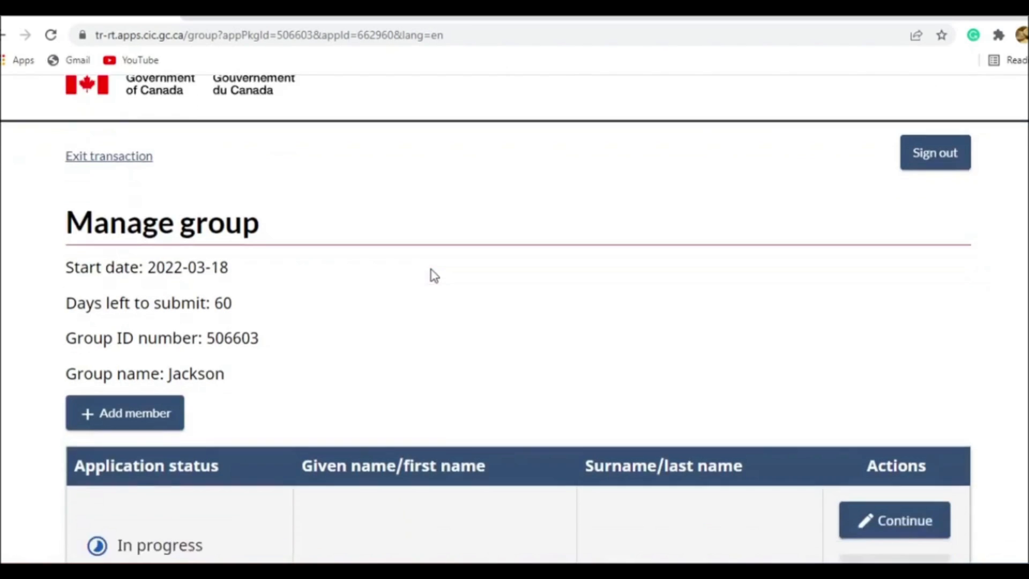
pyautogui.scroll(2, 290, 274)
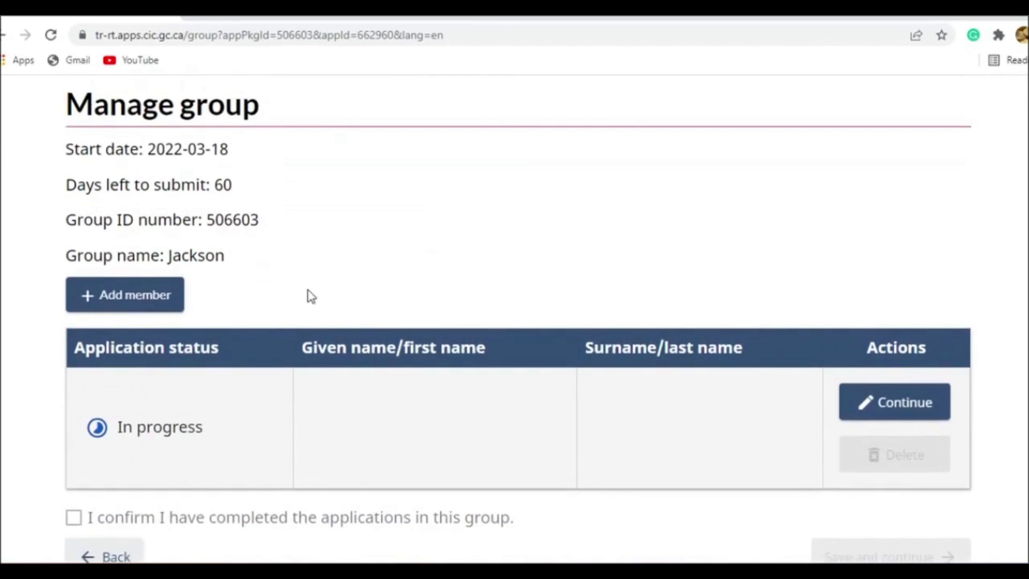
pyautogui.scroll(-3, 308, 294)
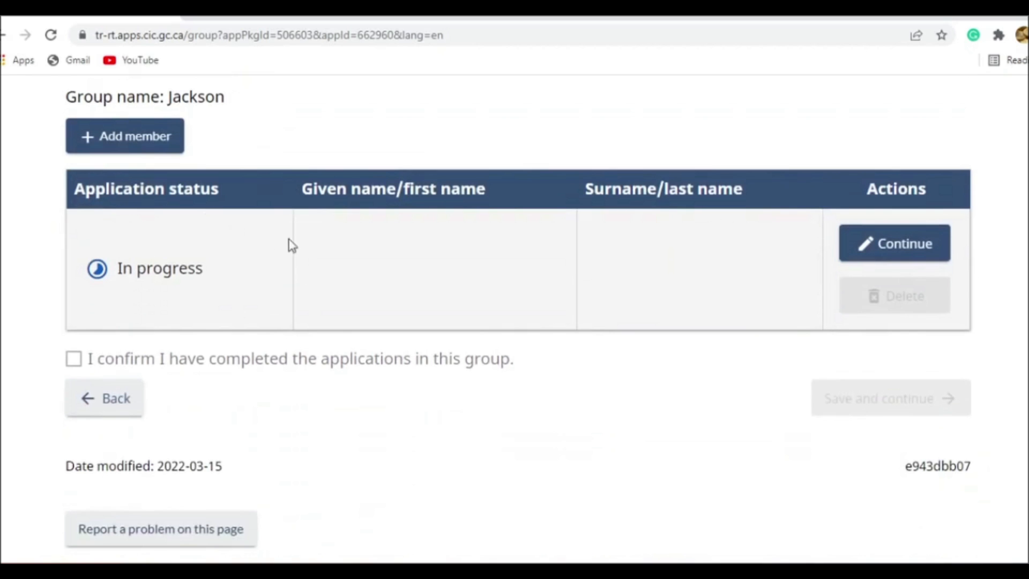
pyautogui.scroll(2, 391, 271)
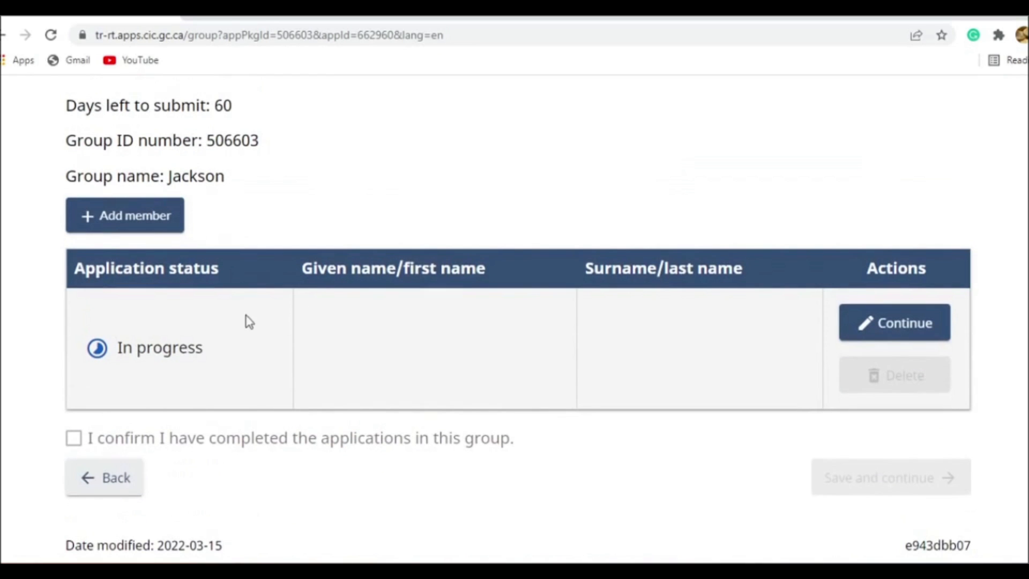
pyautogui.click(172, 220)
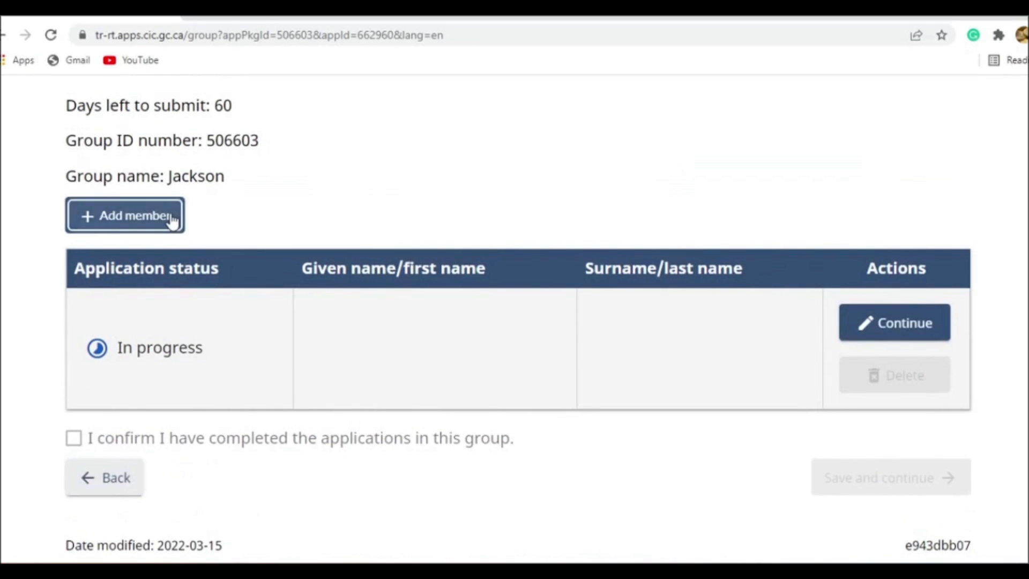
pyautogui.scroll(-4, 337, 353)
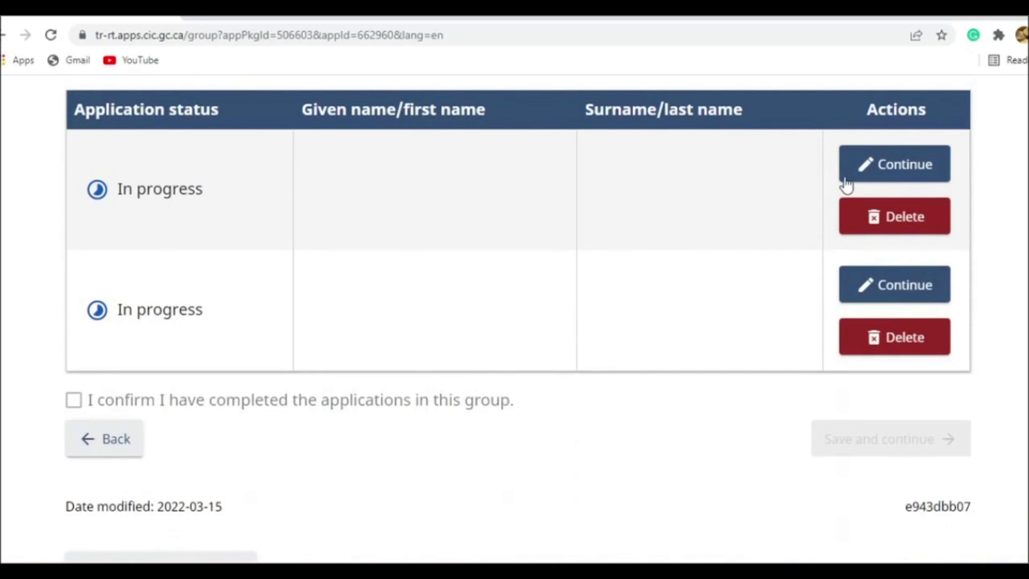
# - Continue the in-progress application of the first member in the group table
pyautogui.scroll(5, 726, 237)
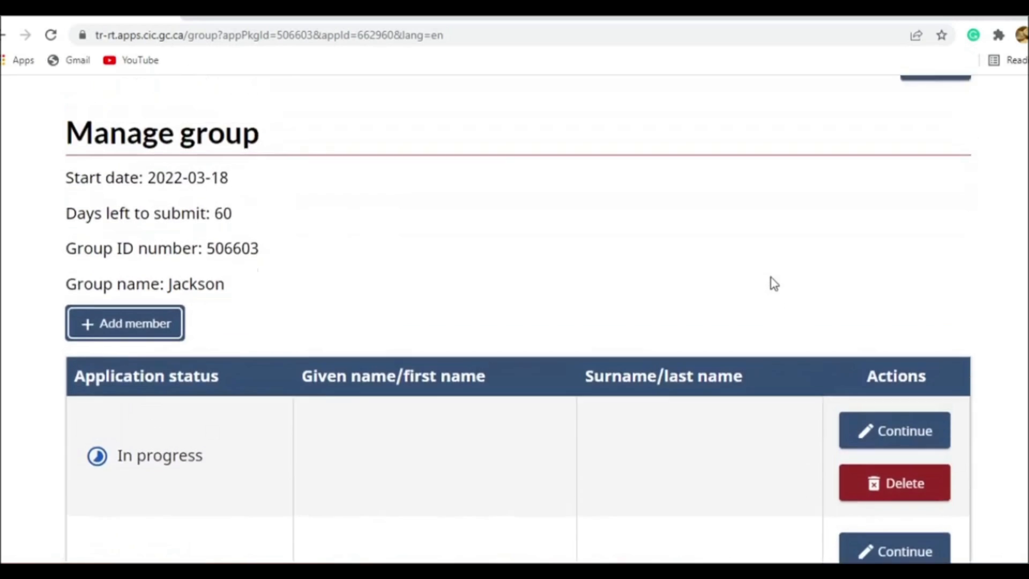
pyautogui.scroll(-2, 774, 284)
pyautogui.click(874, 339)
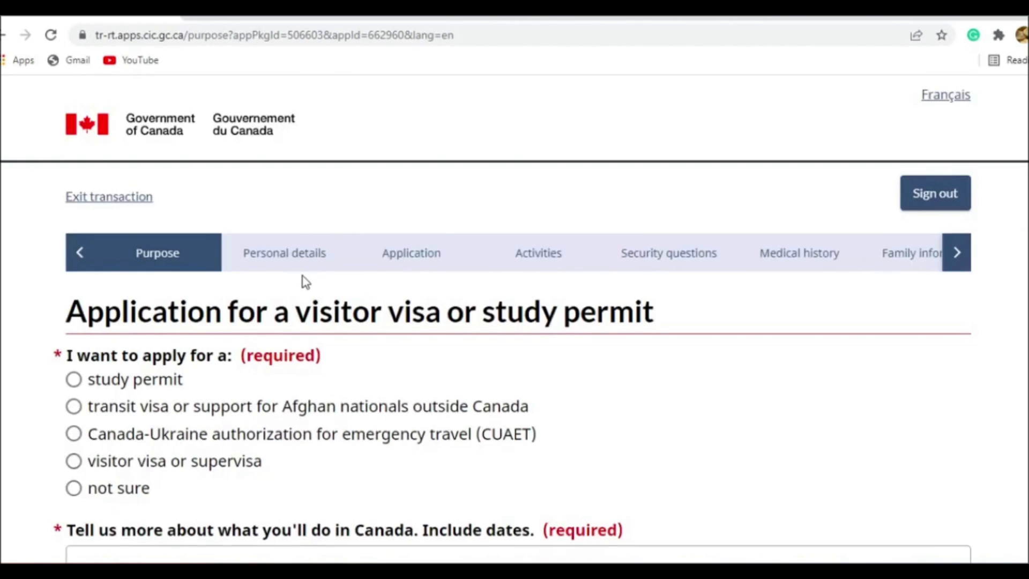
# - Apply for a visitor visa or supervisa, giving as reason a visit to other unlisted family or friends for less than 6 months
pyautogui.scroll(-3, 306, 282)
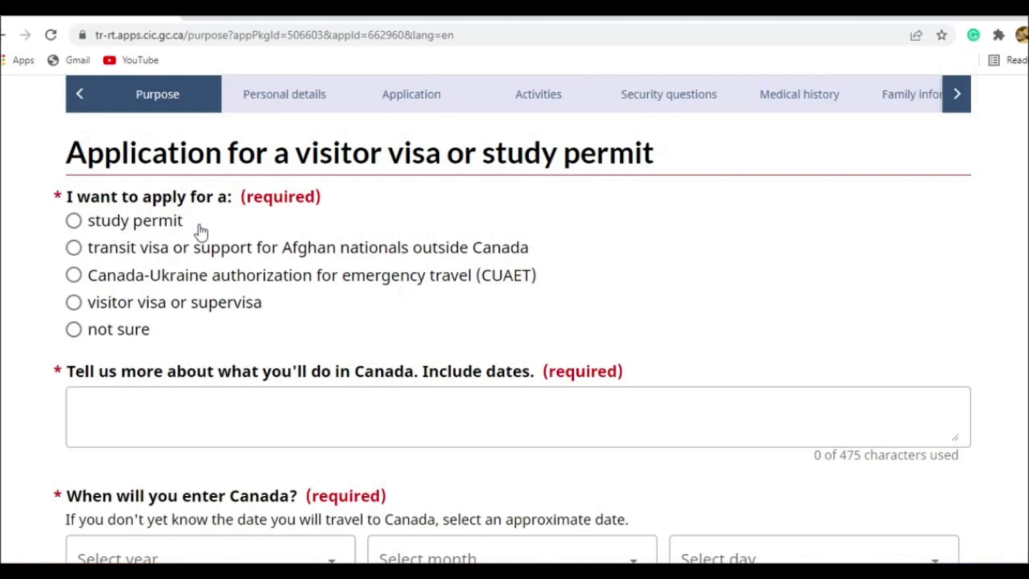
pyautogui.click(101, 310)
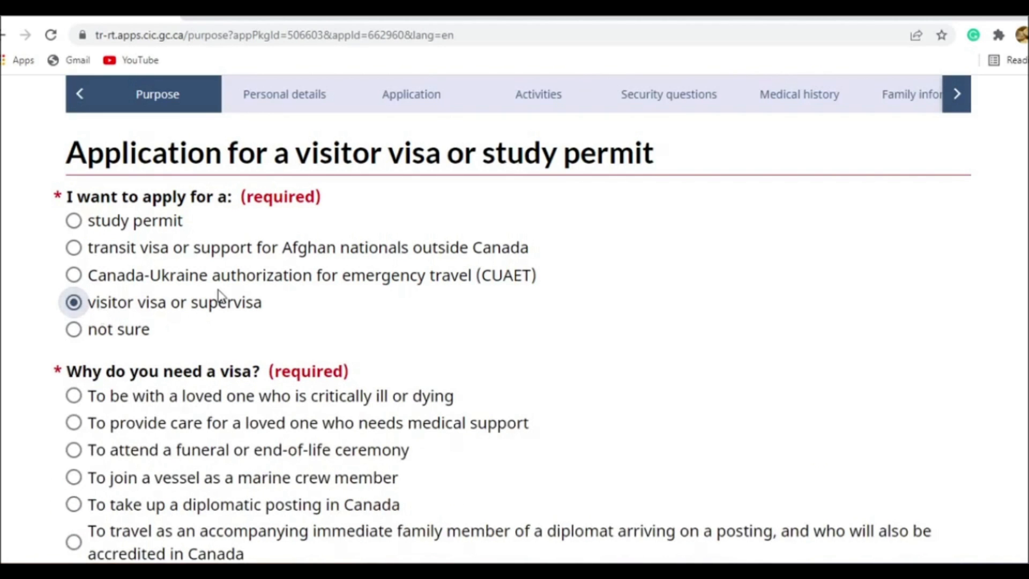
pyautogui.scroll(-3, 214, 292)
pyautogui.scroll(-3, 107, 278)
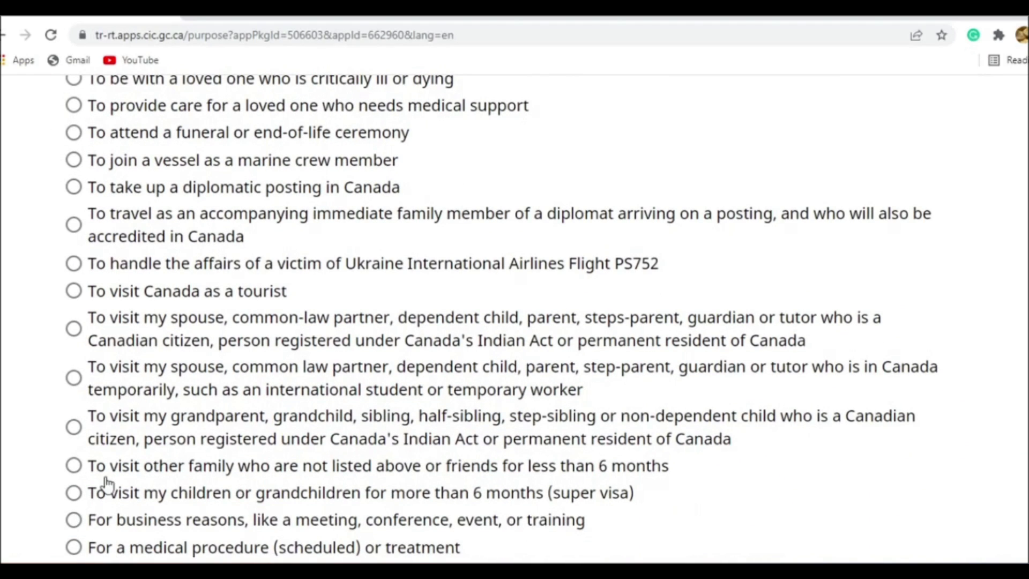
pyautogui.scroll(4, 166, 390)
pyautogui.scroll(-2, 280, 417)
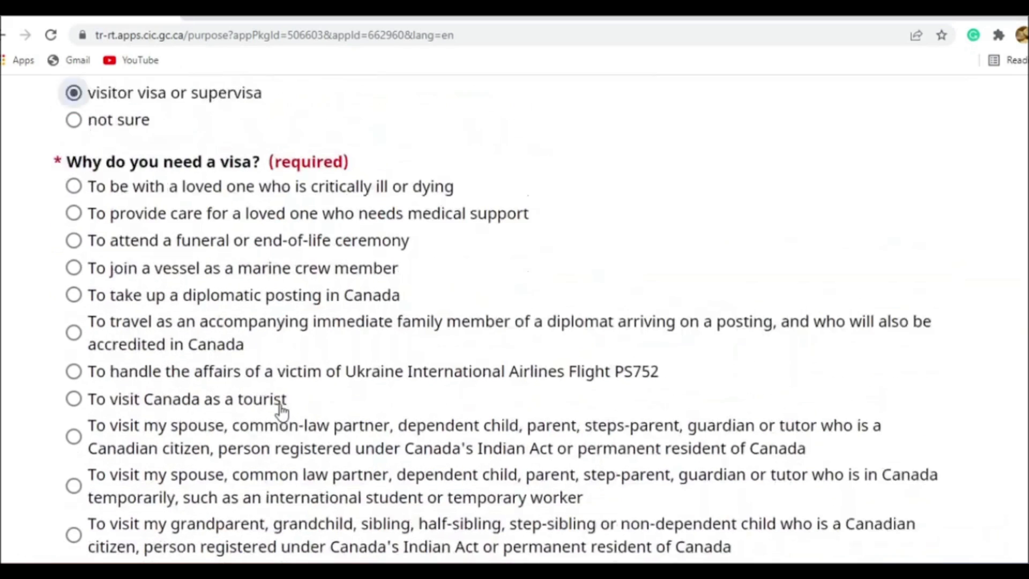
pyautogui.scroll(-1, 282, 413)
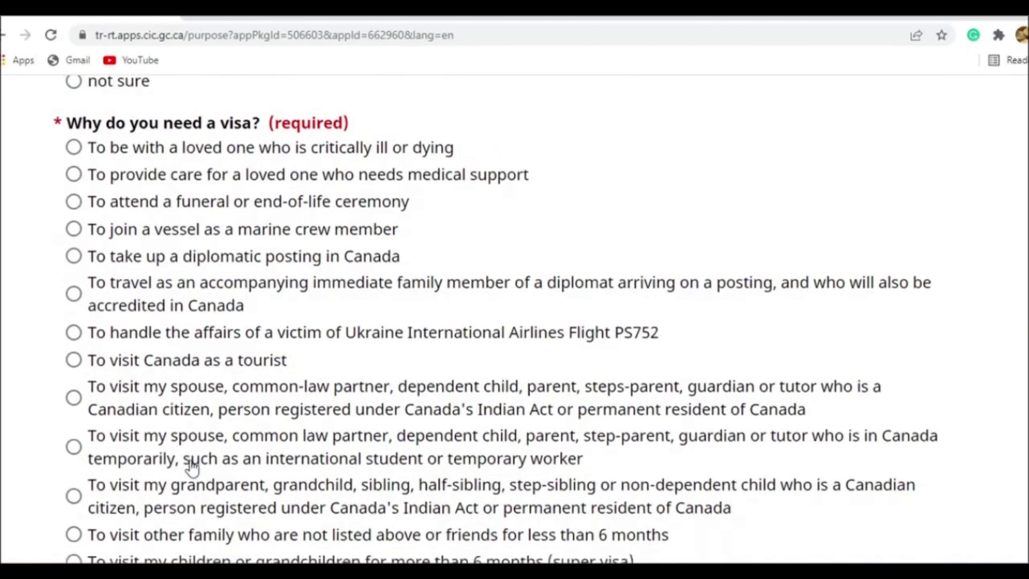
pyautogui.scroll(-3, 192, 465)
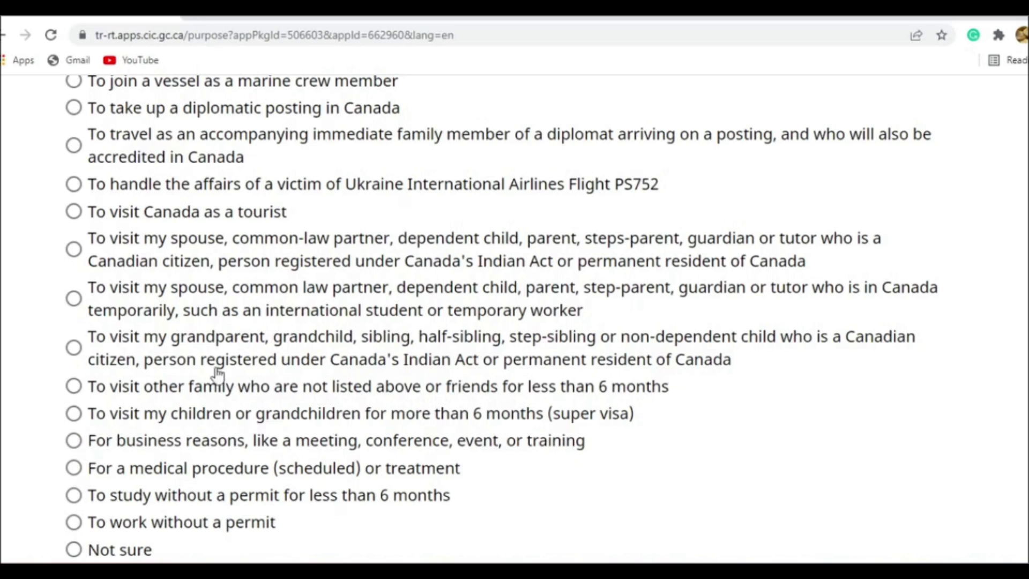
pyautogui.click(156, 398)
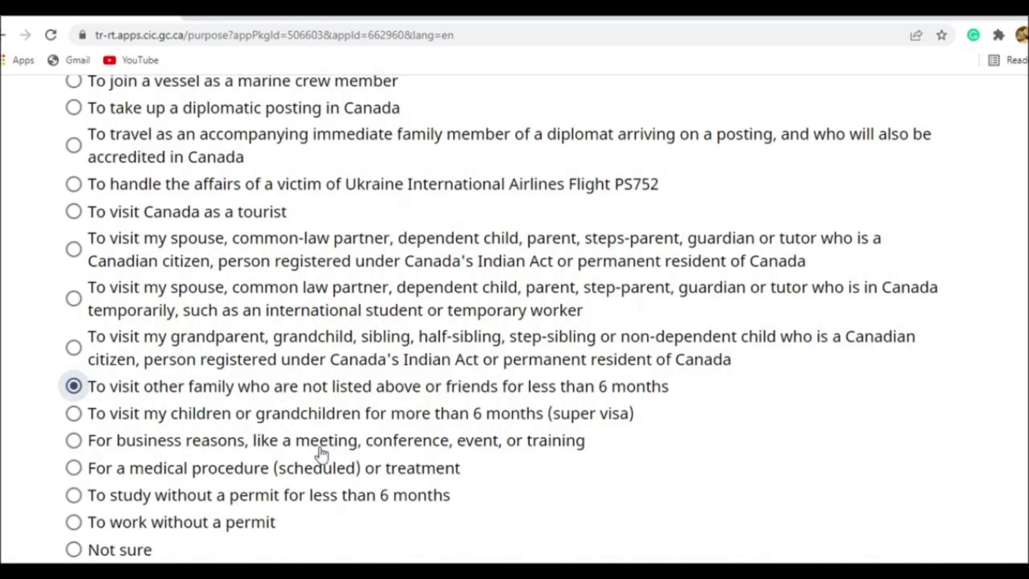
# - Describe the planned activities in Canada as "Reason. Dates when you will come and go back."
pyautogui.scroll(-4, 300, 456)
pyautogui.click(216, 403)
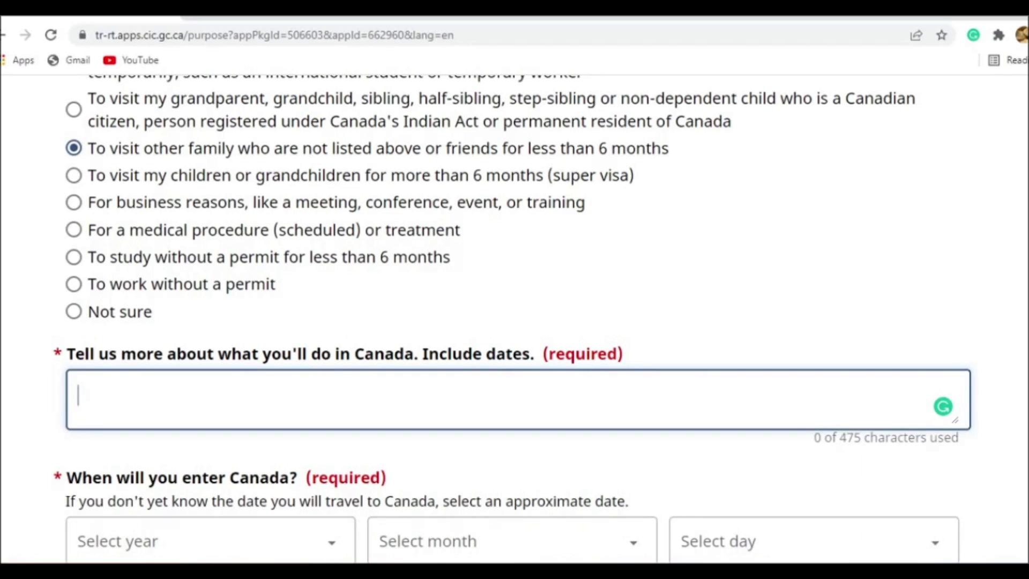
pyautogui.write('Rs')
pyautogui.press('BackSpace')
pyautogui.write('eson')
pyautogui.press('BackSpace')
pyautogui.press('BackSpace')
pyautogui.press('BackSpace')
pyautogui.write('ason.')
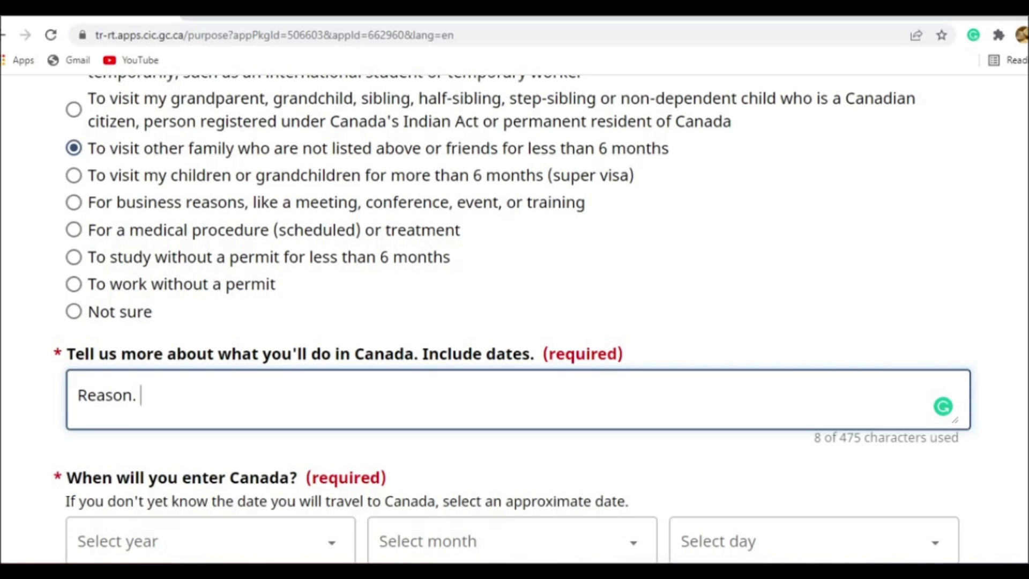
pyautogui.write('Dates whe')
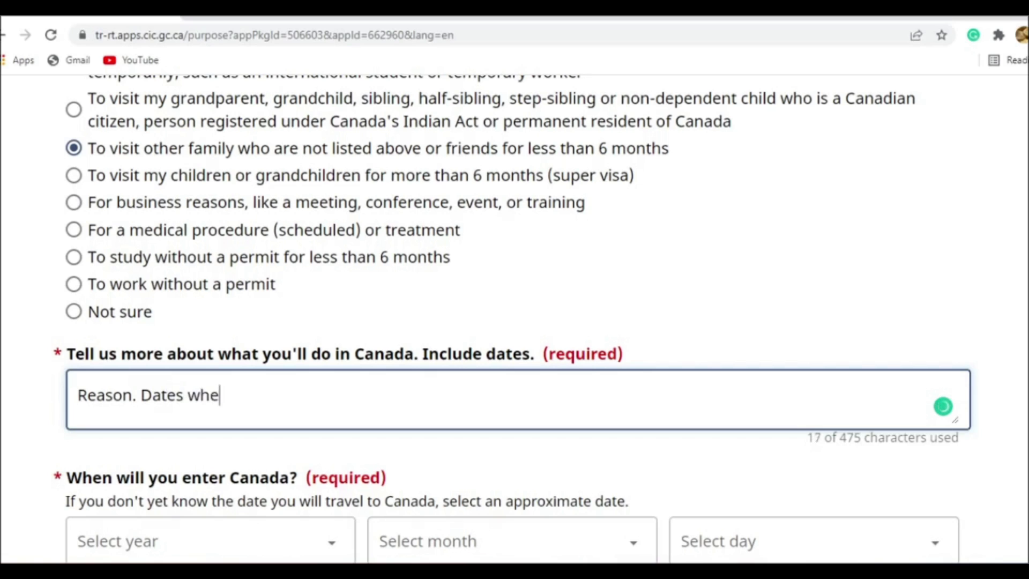
pyautogui.write('n you will c')
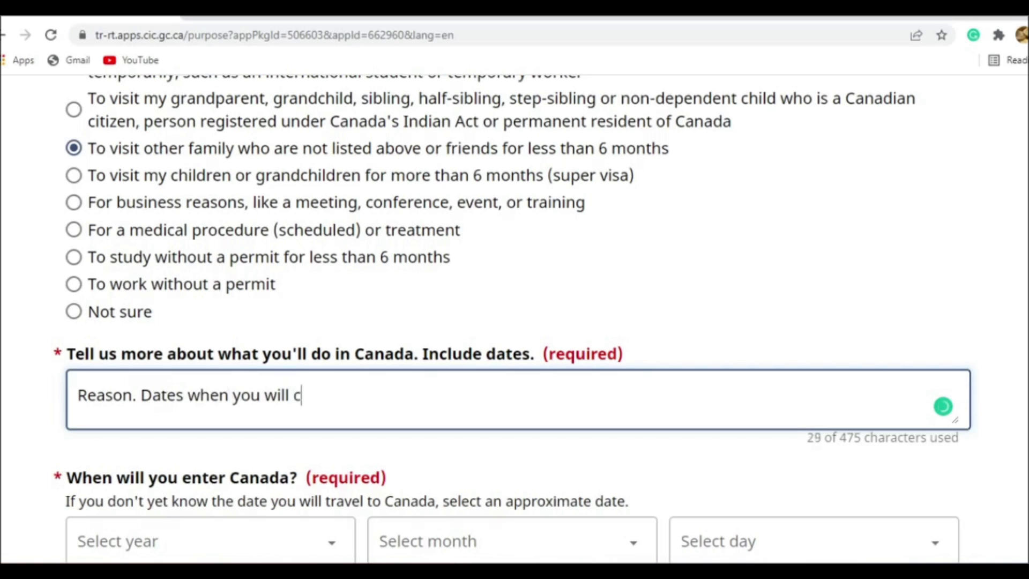
pyautogui.write('ome and go back.')
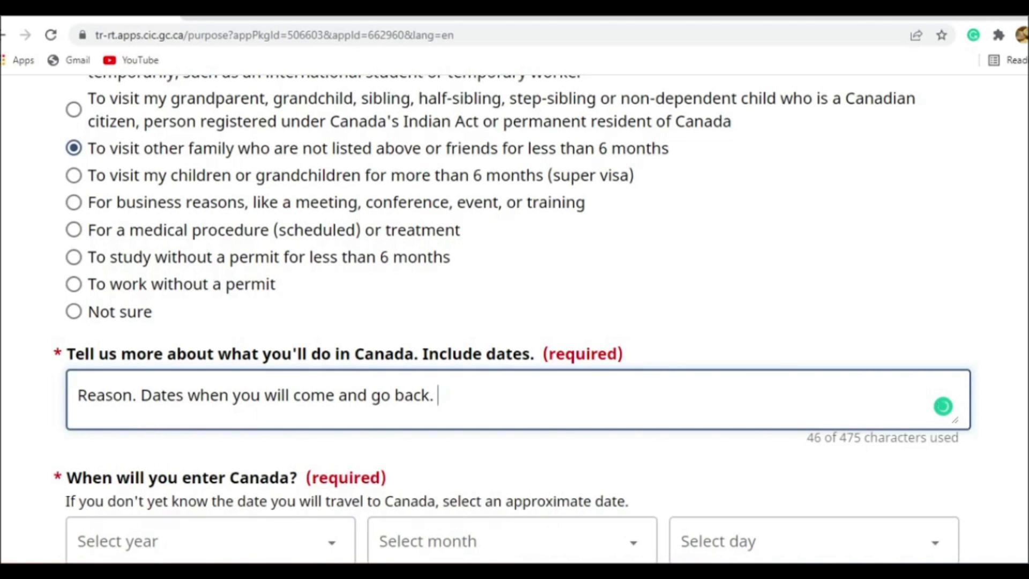
# - Set the date of entering Canada to June 1, 2022
pyautogui.scroll(-5, 749, 183)
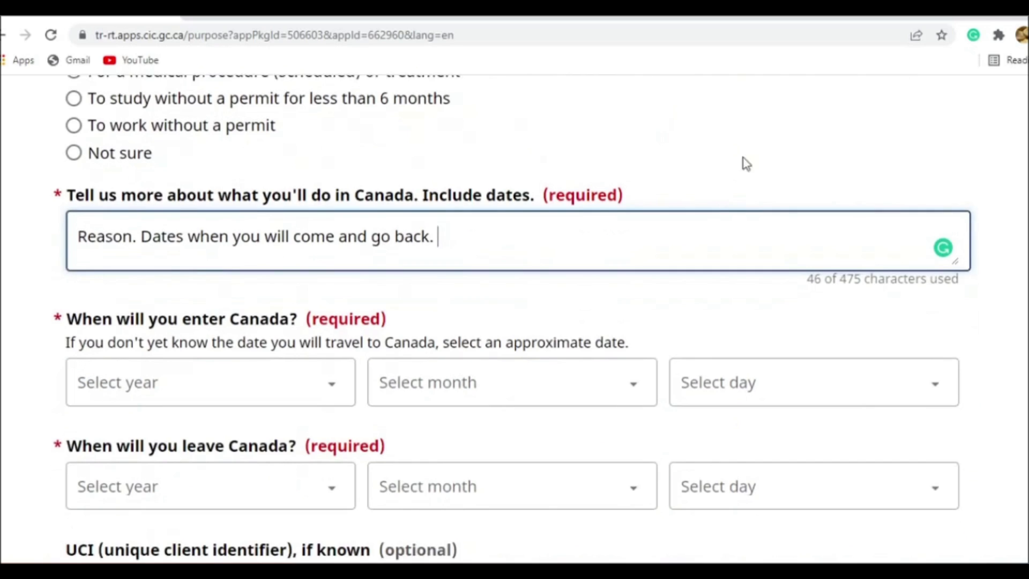
pyautogui.click(240, 226)
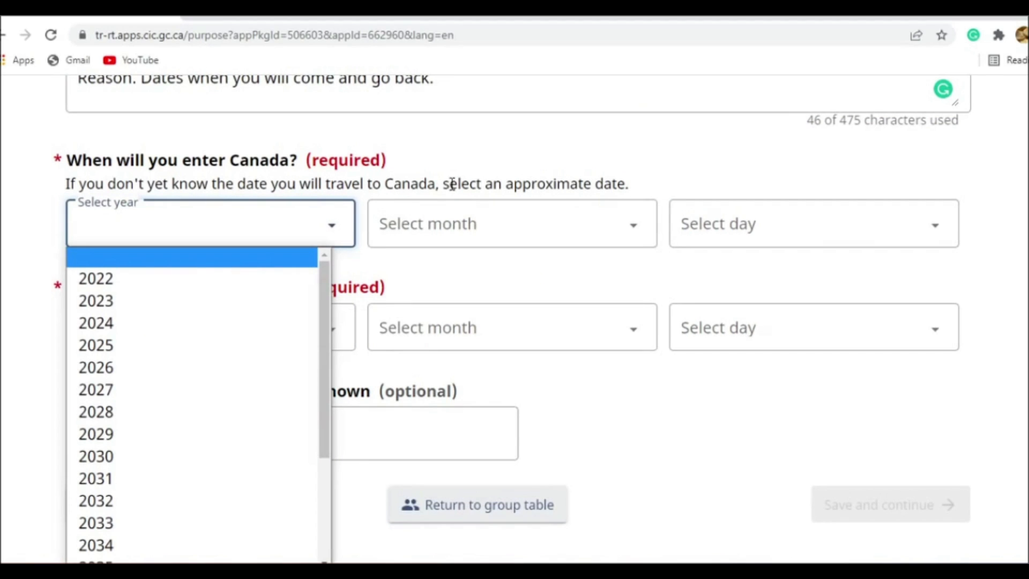
pyautogui.click(177, 279)
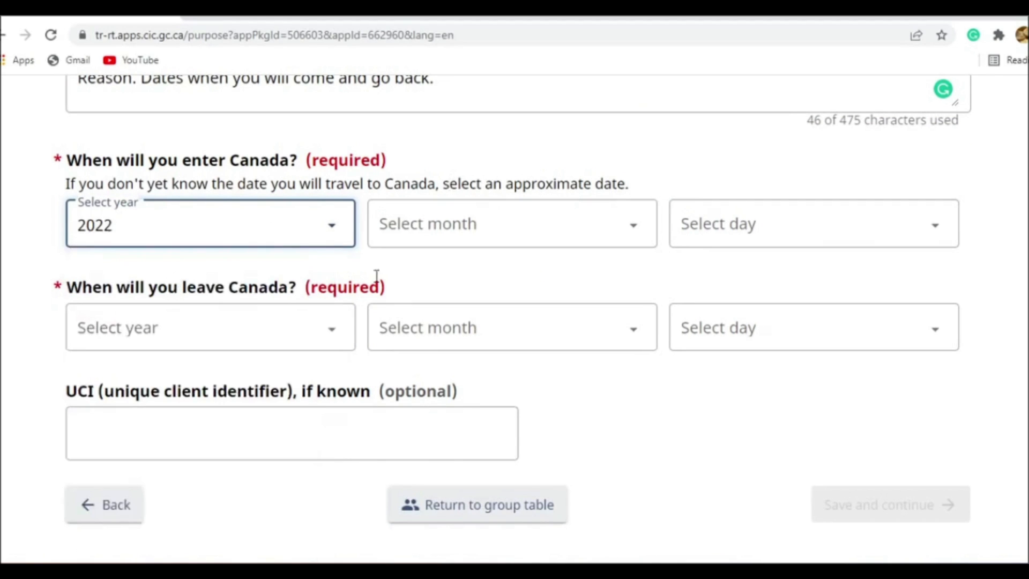
pyautogui.click(421, 238)
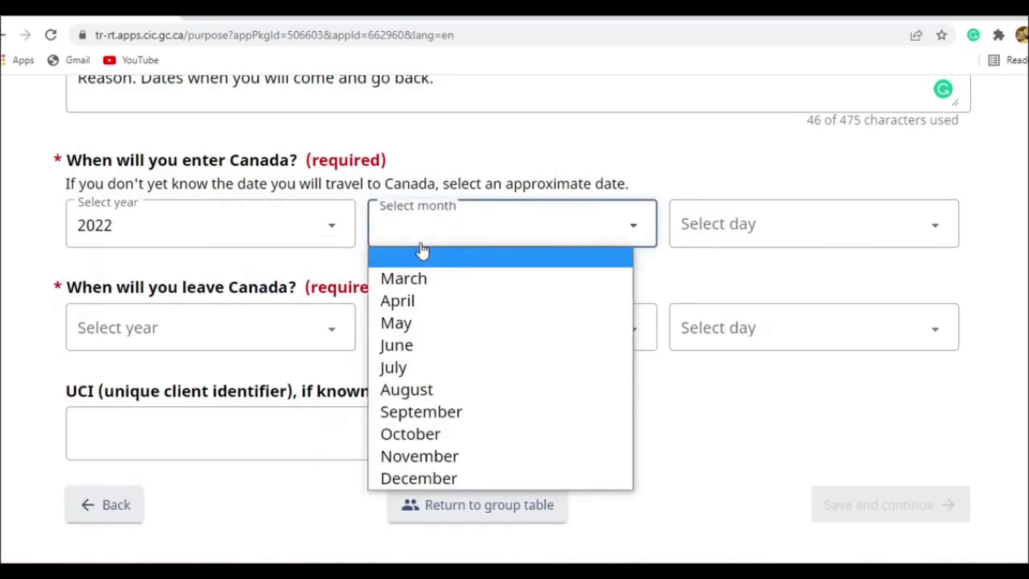
pyautogui.click(432, 344)
pyautogui.click(729, 233)
pyautogui.click(702, 279)
# - Set the date of leaving Canada to July 1, 2022
pyautogui.click(242, 333)
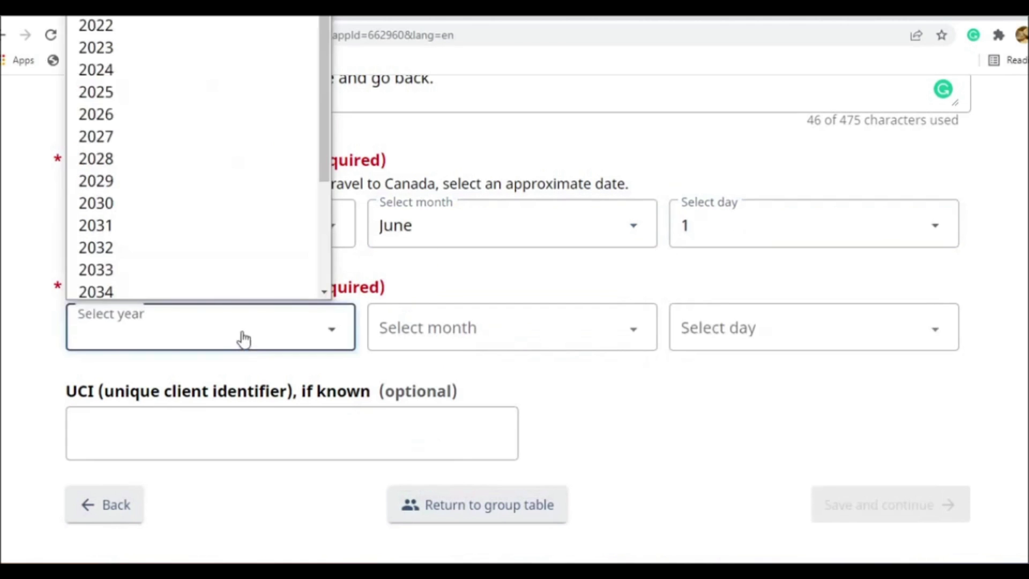
pyautogui.click(214, 33)
pyautogui.click(420, 328)
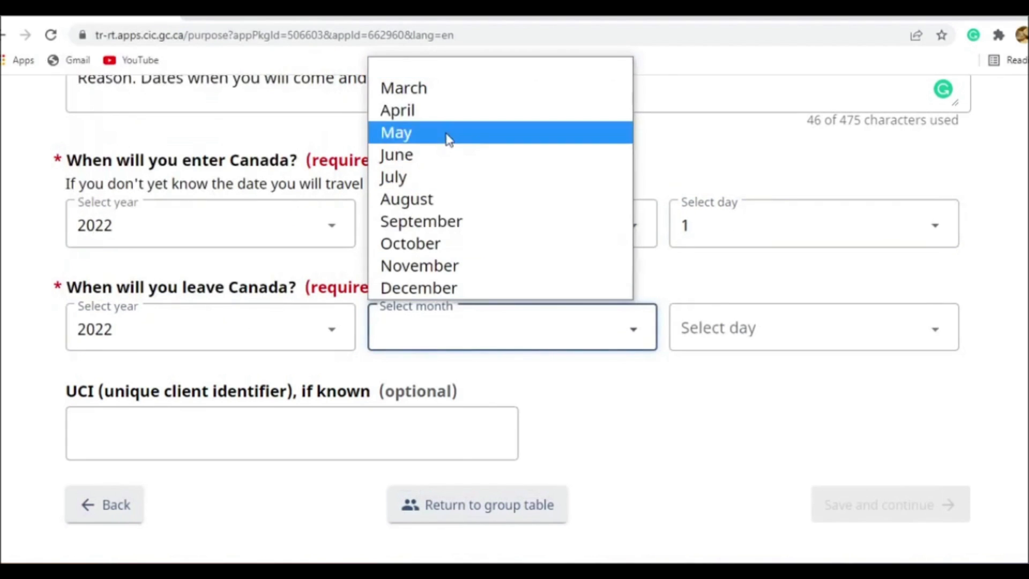
pyautogui.click(446, 182)
pyautogui.click(742, 336)
pyautogui.click(710, 43)
pyautogui.click(739, 343)
pyautogui.click(692, 23)
pyautogui.scroll(8, 986, 292)
pyautogui.scroll(-10, 986, 295)
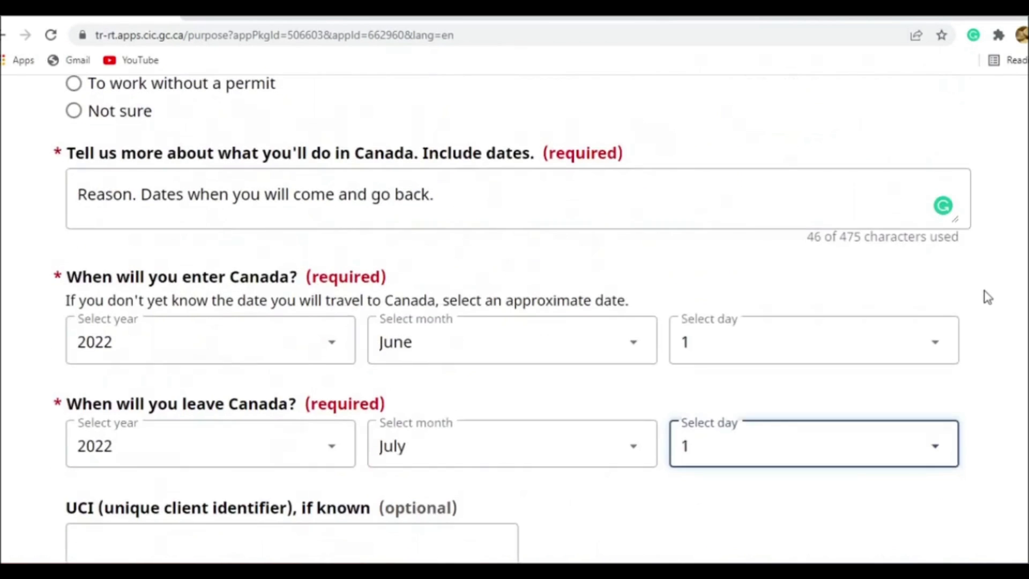
# - Leave the optional UCI blank, then save the purpose answers and continue
pyautogui.click(173, 304)
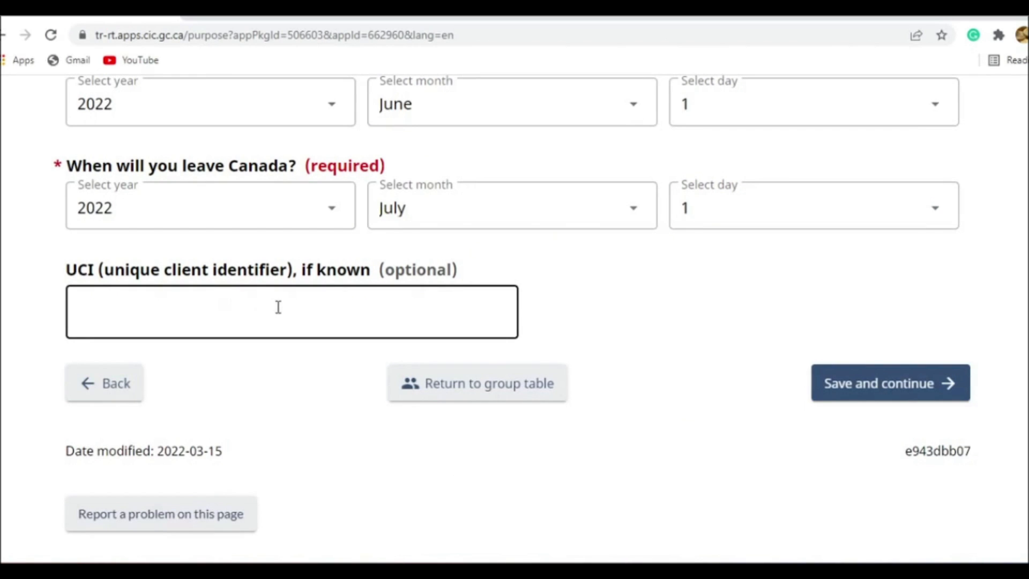
pyautogui.click(554, 312)
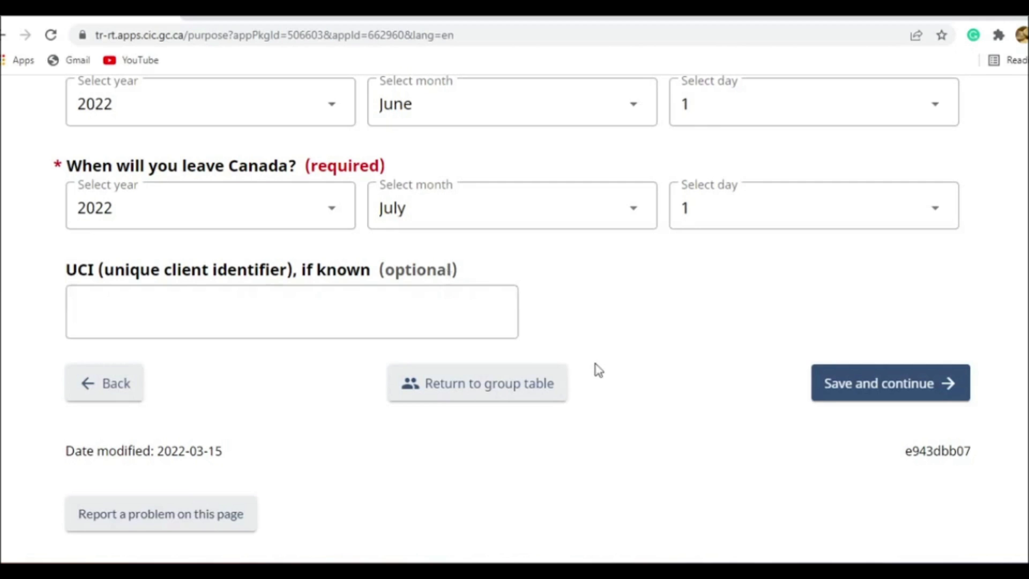
pyautogui.click(829, 384)
# - Review the documents and information needed for the family visit and continue to the application
pyautogui.scroll(-8, 504, 310)
pyautogui.scroll(3, 502, 310)
pyautogui.scroll(-3, 503, 312)
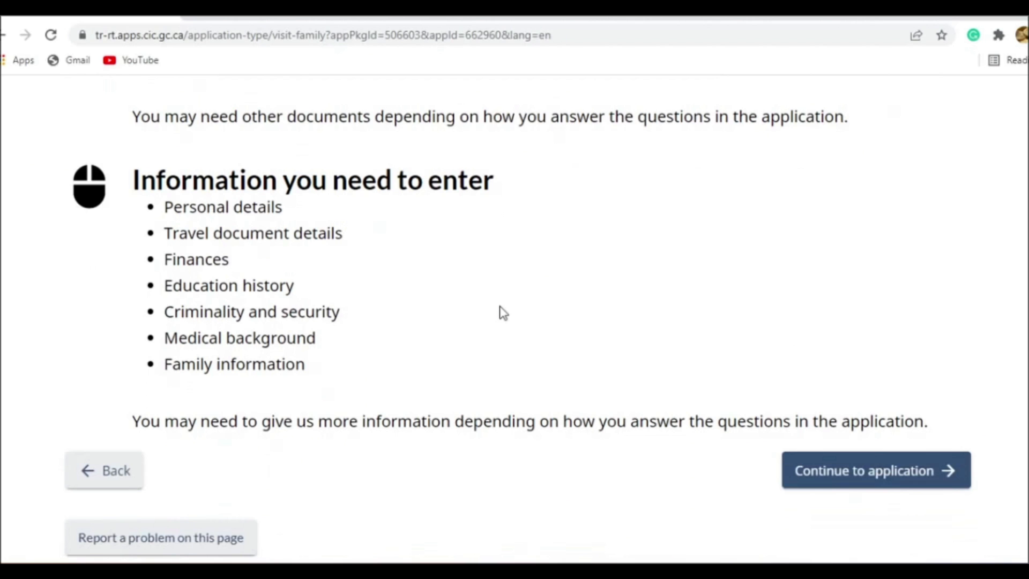
pyautogui.scroll(6, 503, 312)
pyautogui.scroll(-9, 501, 311)
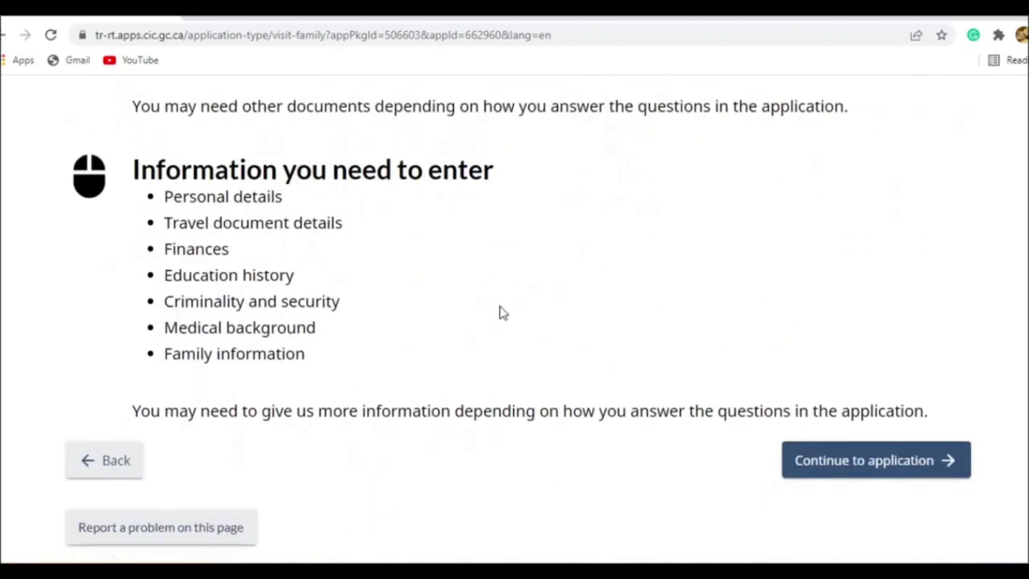
pyautogui.click(822, 329)
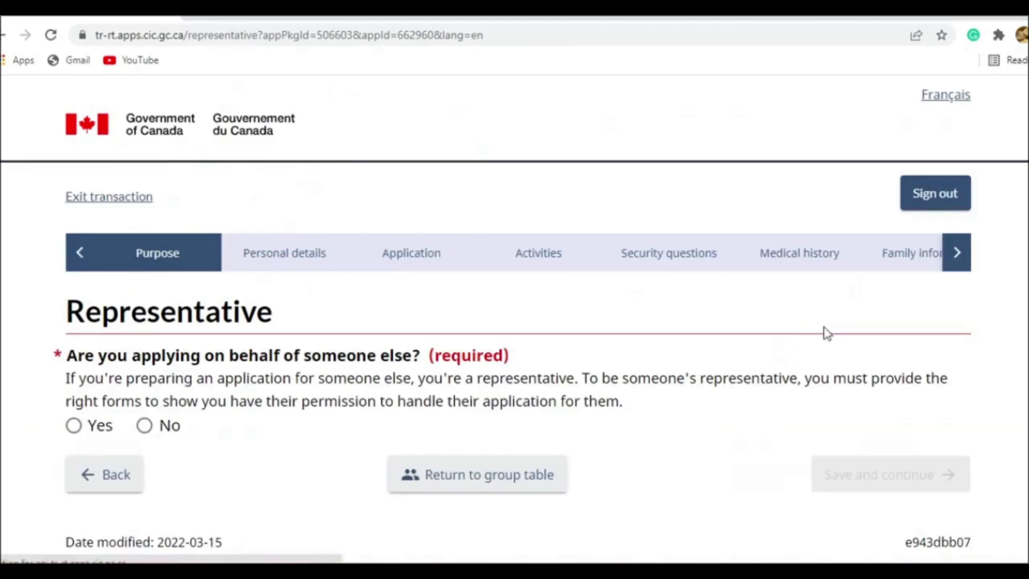
# - Answer No to applying on behalf of someone else, then save and continue
pyautogui.scroll(-3, 336, 238)
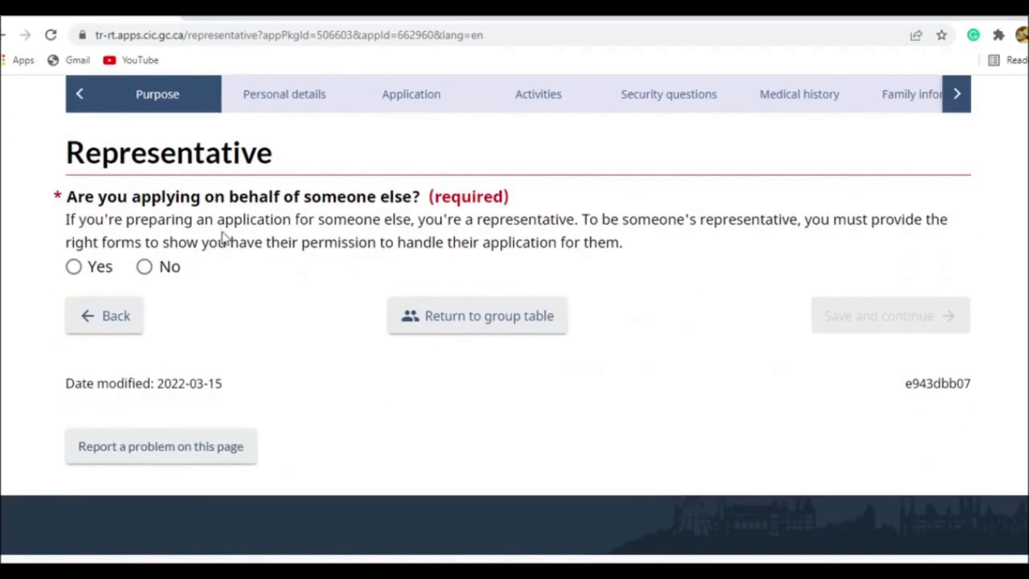
pyautogui.click(150, 269)
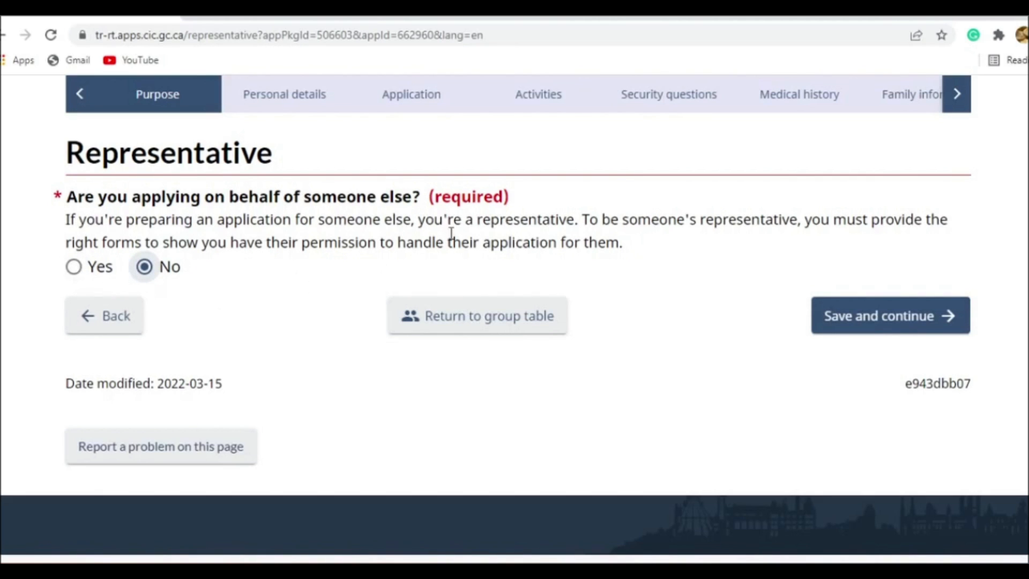
pyautogui.click(817, 322)
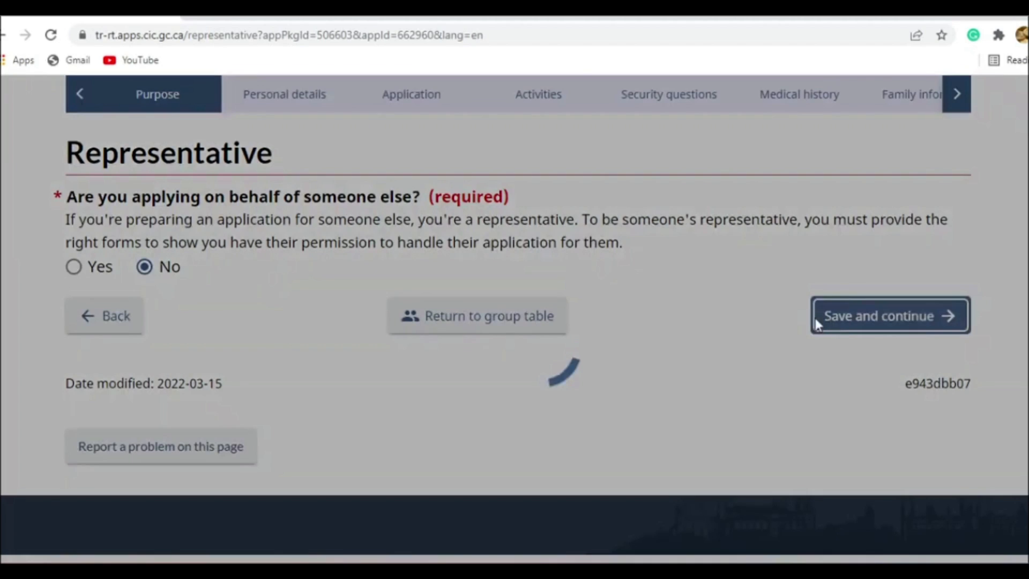
# - Fill in the applicant's surname and given name using the saved entries suggested for each
pyautogui.scroll(-2, 616, 294)
pyautogui.click(356, 249)
pyautogui.scroll(-1, 345, 236)
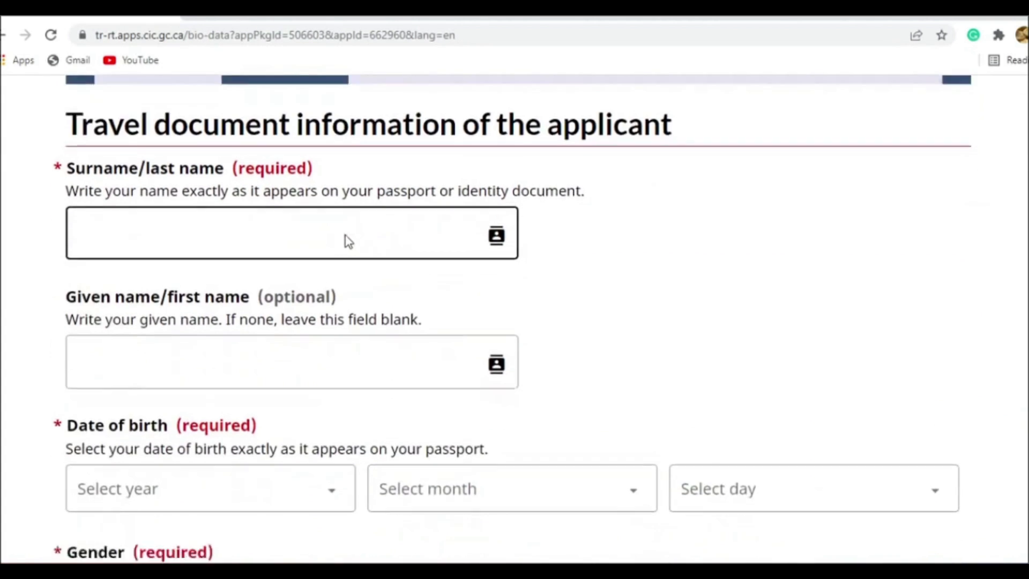
pyautogui.scroll(-1, 346, 240)
pyautogui.scroll(2, 340, 250)
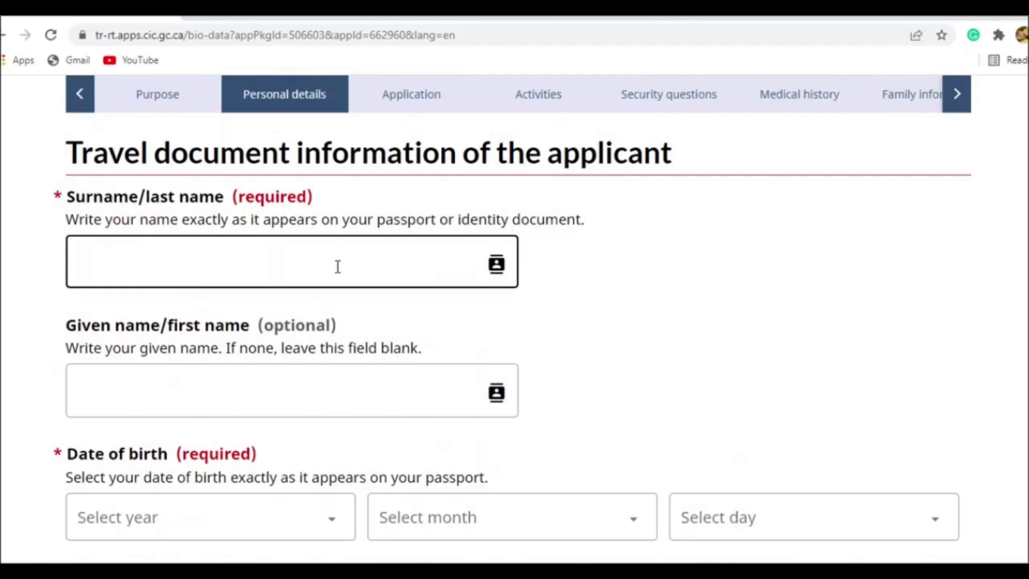
pyautogui.scroll(-2, 338, 255)
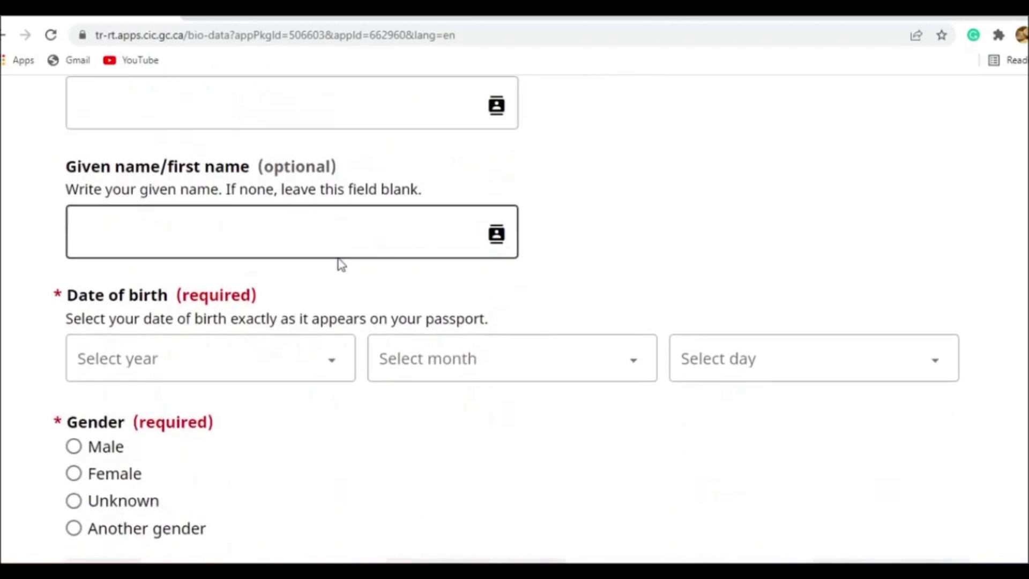
pyautogui.scroll(3, 338, 268)
pyautogui.click(324, 347)
pyautogui.click(188, 381)
pyautogui.click(188, 473)
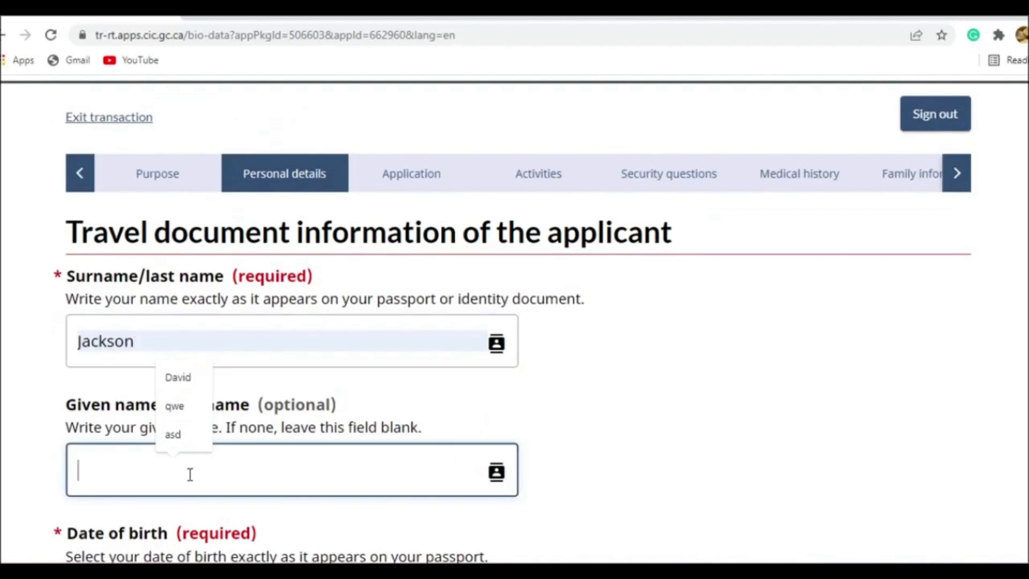
pyautogui.click(192, 385)
# - Fill in the applicant's date of birth with year, month and day
pyautogui.scroll(-3, 616, 471)
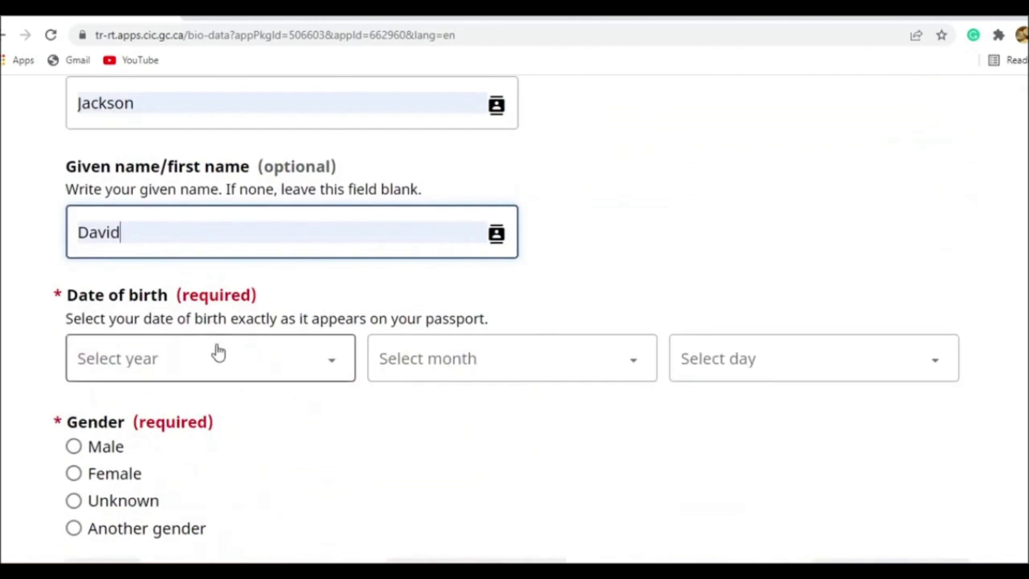
pyautogui.click(217, 364)
pyautogui.scroll(-15, 228, 185)
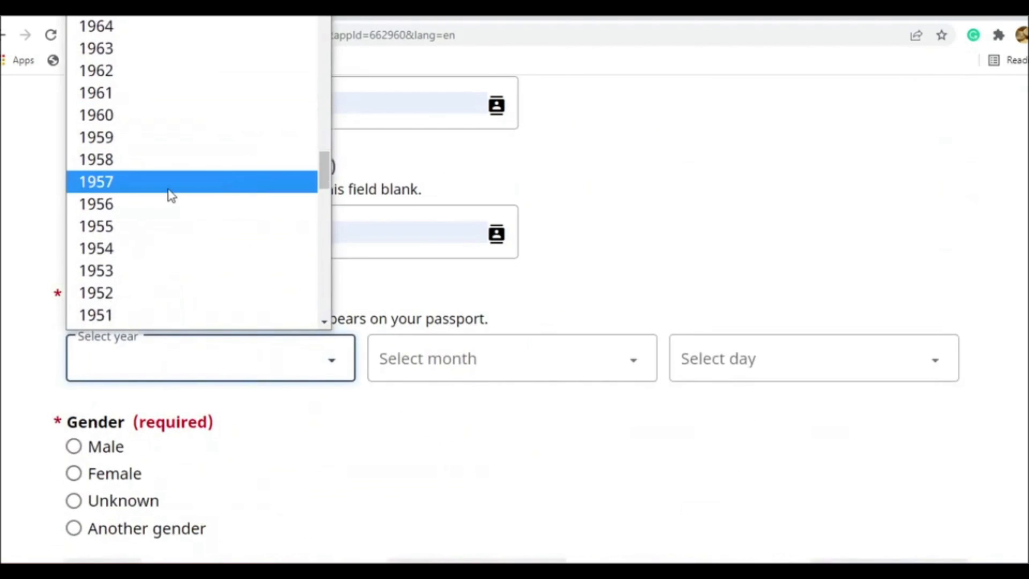
pyautogui.scroll(5, 168, 195)
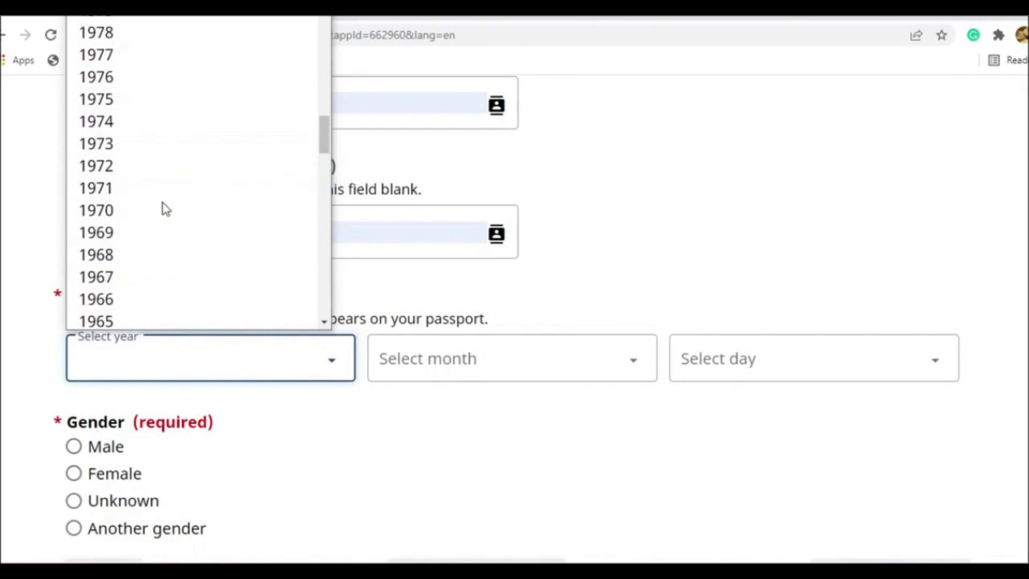
pyautogui.click(129, 214)
pyautogui.click(428, 367)
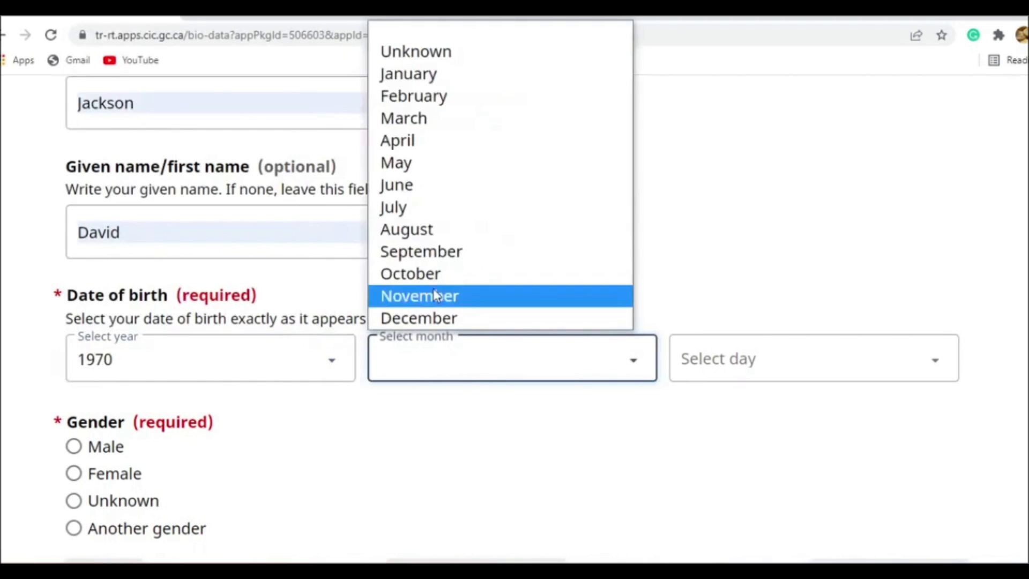
pyautogui.click(445, 73)
pyautogui.click(702, 357)
pyautogui.click(740, 47)
# - Set the applicant's gender to Male, then save and continue
pyautogui.scroll(-3, 620, 296)
pyautogui.click(103, 294)
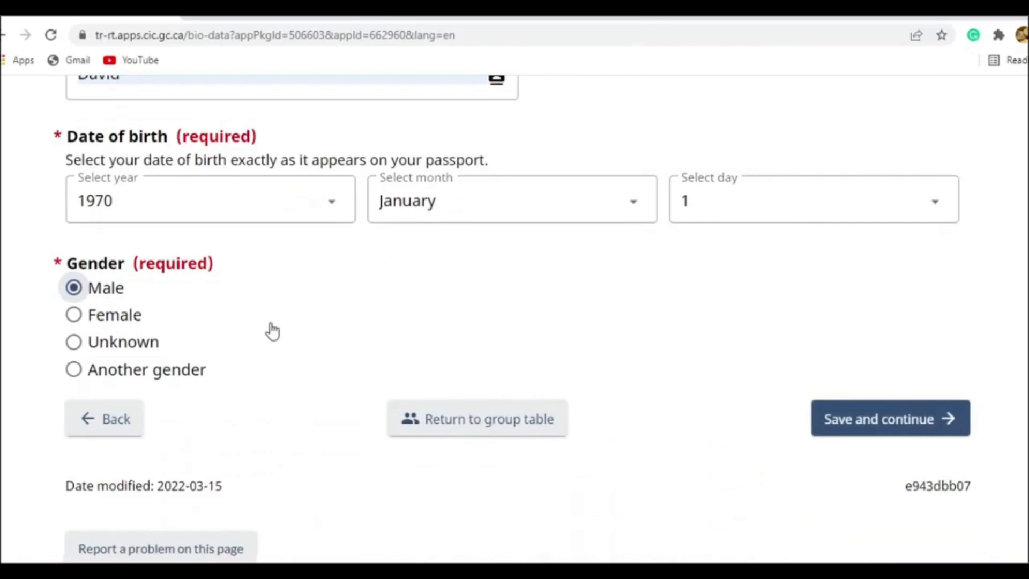
pyautogui.scroll(2, 269, 331)
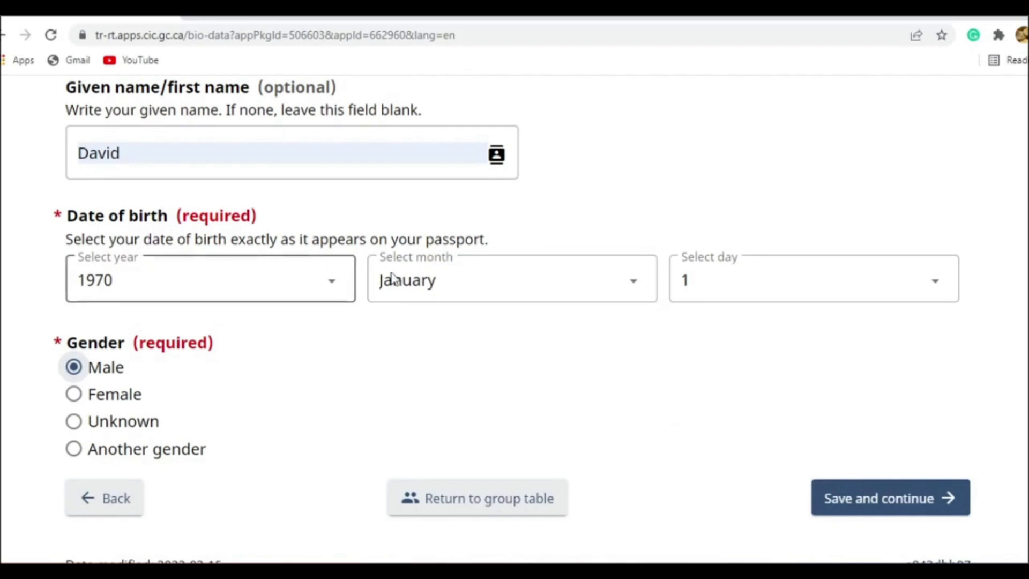
pyautogui.click(905, 503)
# - Choose Passport as the travel document and Regular as the kind of passport
pyautogui.scroll(-3, 365, 298)
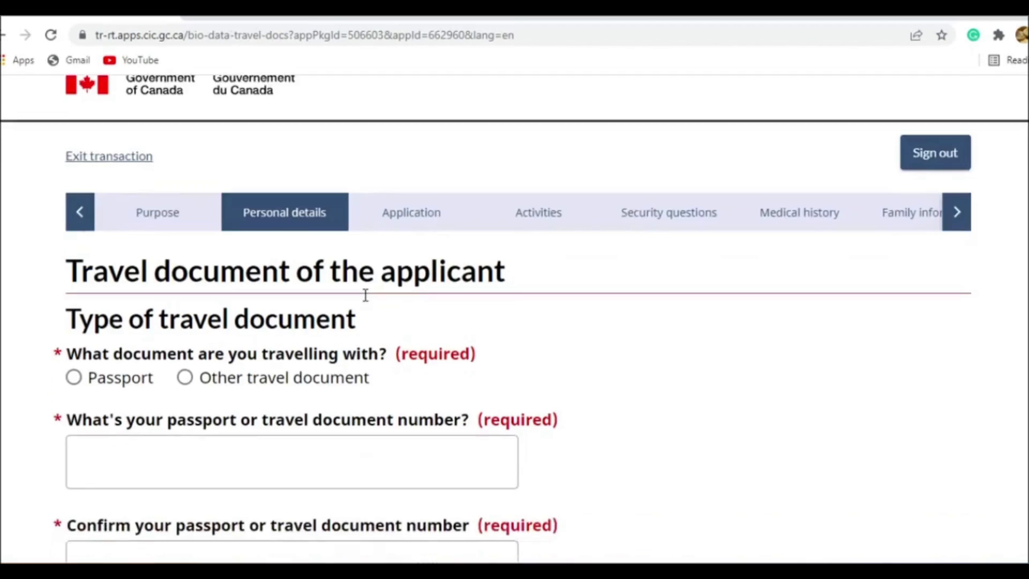
pyautogui.click(134, 262)
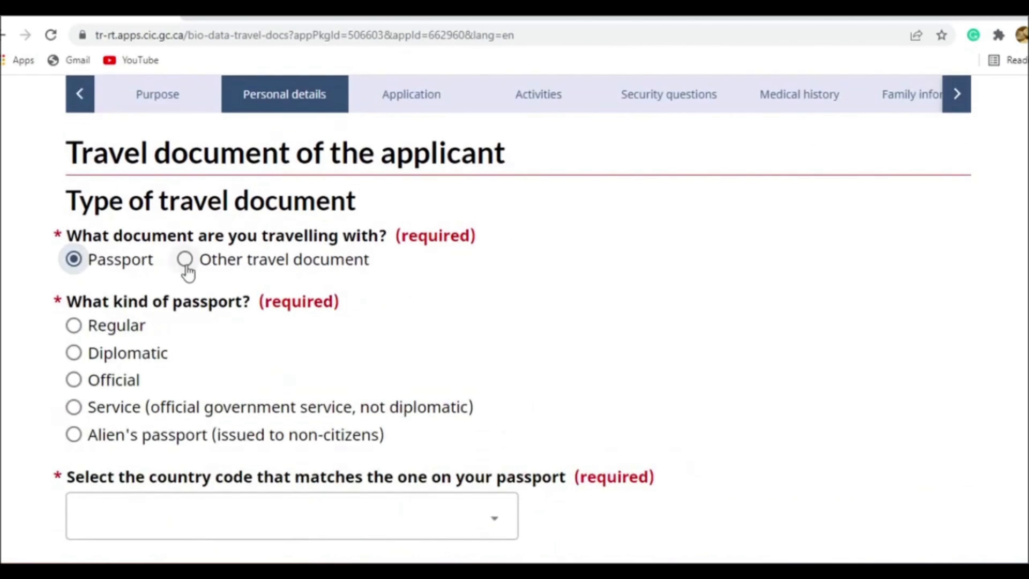
pyautogui.scroll(-2, 240, 263)
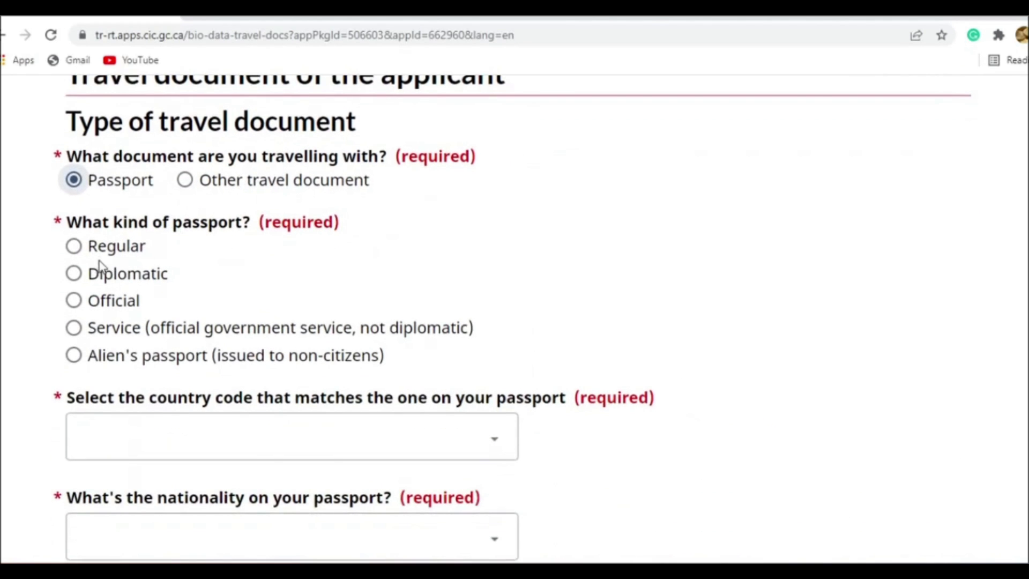
pyautogui.click(128, 251)
# - Set the passport's country code to IND (India)
pyautogui.scroll(-2, 232, 252)
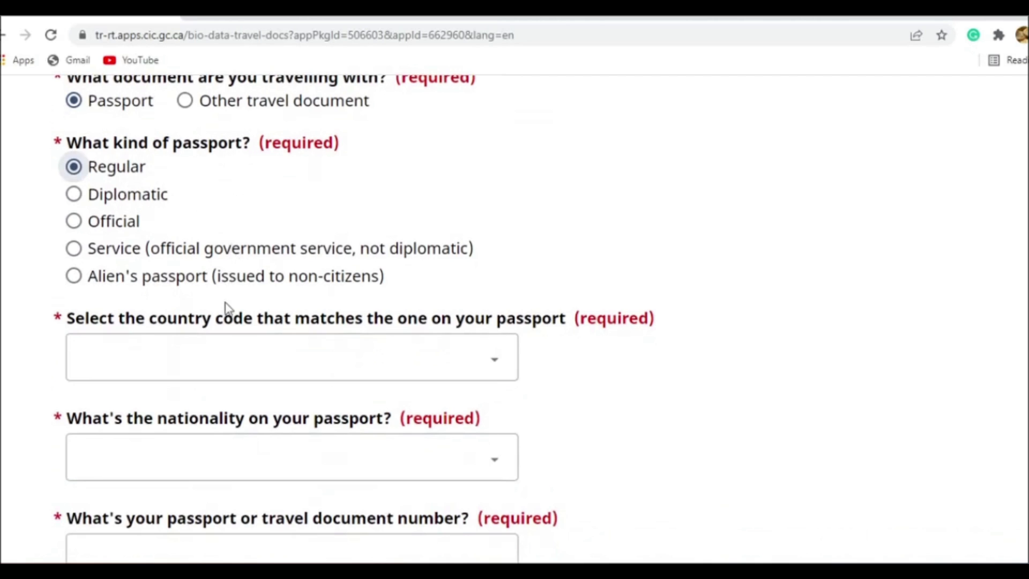
pyautogui.click(227, 375)
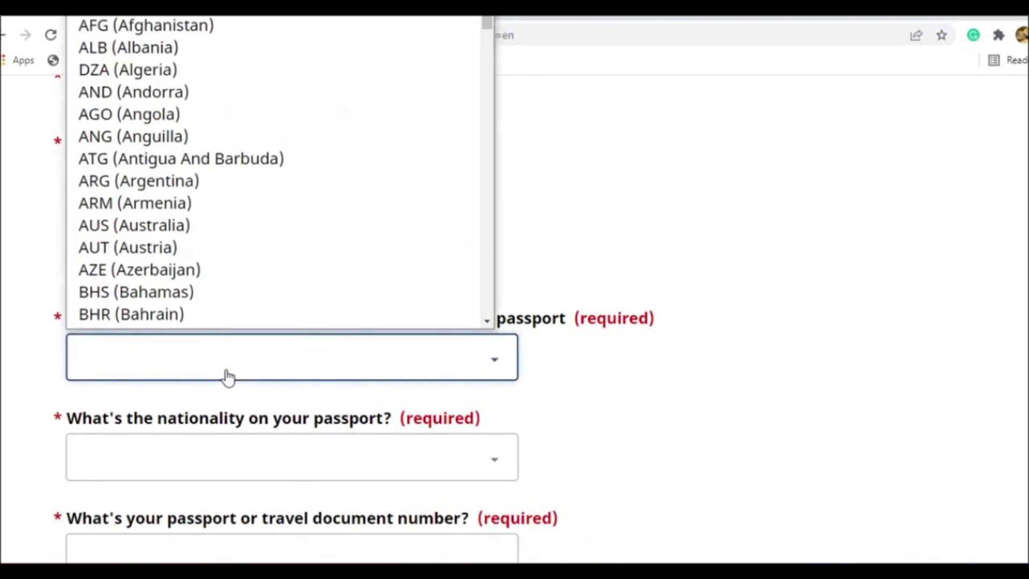
pyautogui.press('i')
pyautogui.scroll(-2, 265, 269)
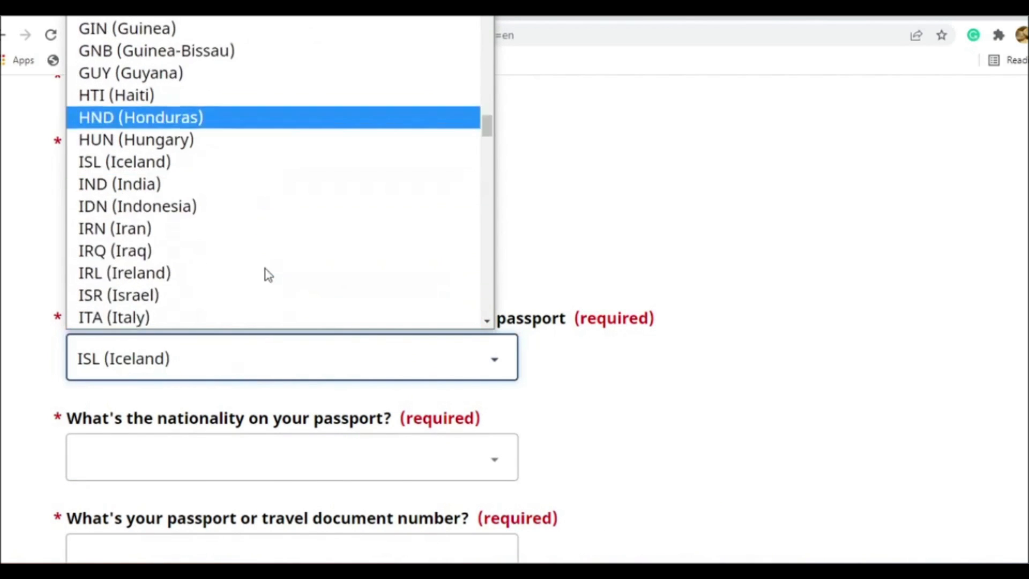
pyautogui.click(200, 183)
# - Set the nationality on the passport to India
pyautogui.scroll(-3, 595, 351)
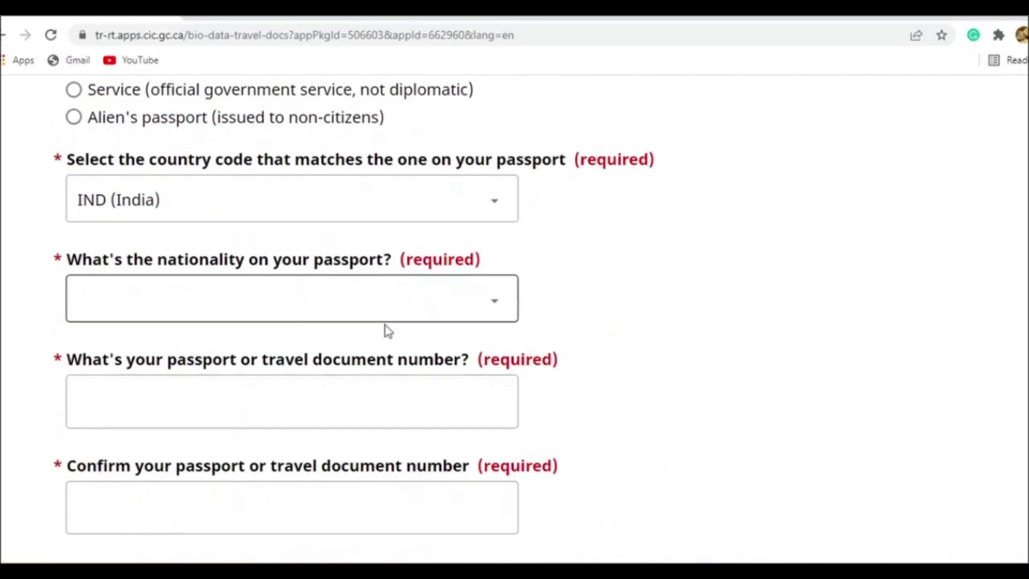
pyautogui.click(294, 307)
pyautogui.press('i')
pyautogui.press('i')
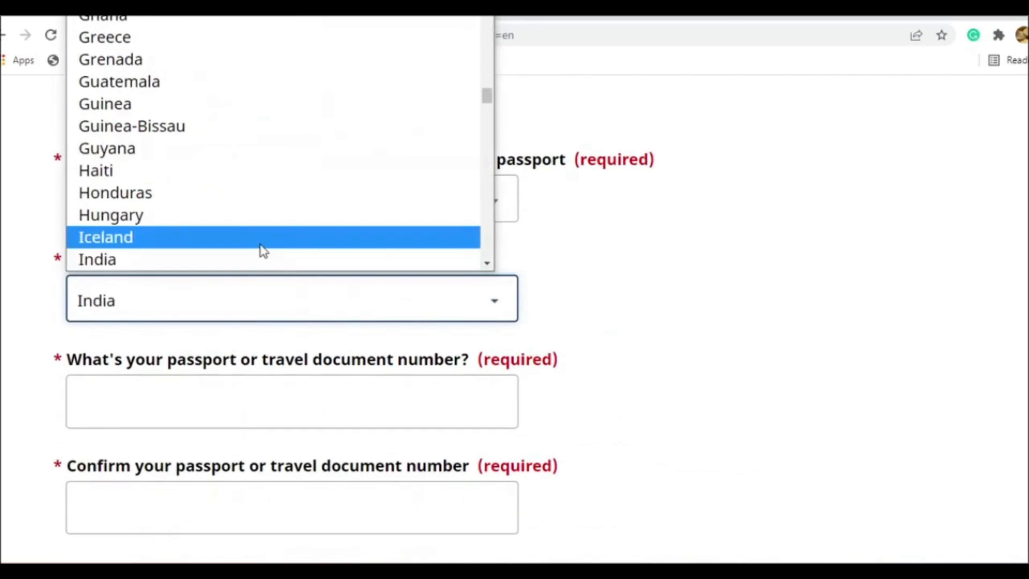
pyautogui.click(266, 294)
# - Enter the applicant's passport number and repeat it as confirmation
pyautogui.scroll(-1, 527, 354)
pyautogui.scroll(-2, 527, 355)
pyautogui.click(364, 262)
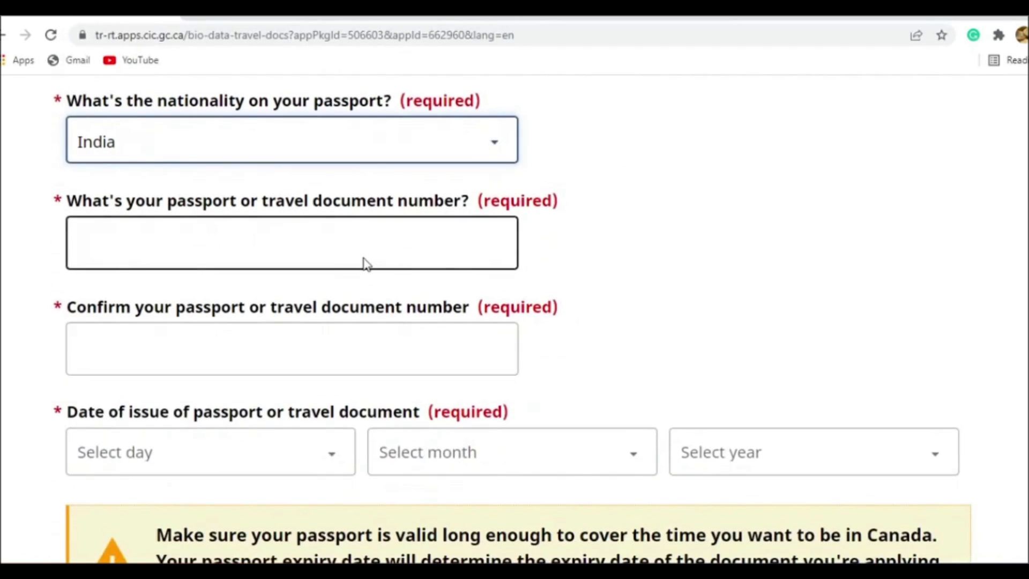
pyautogui.click(365, 262)
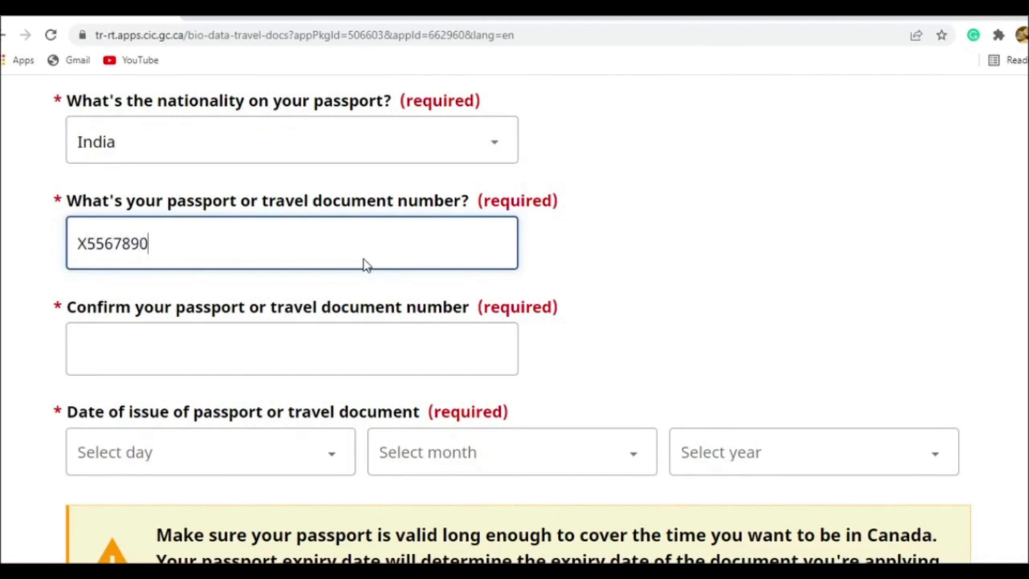
pyautogui.scroll(-2, 366, 264)
pyautogui.click(334, 266)
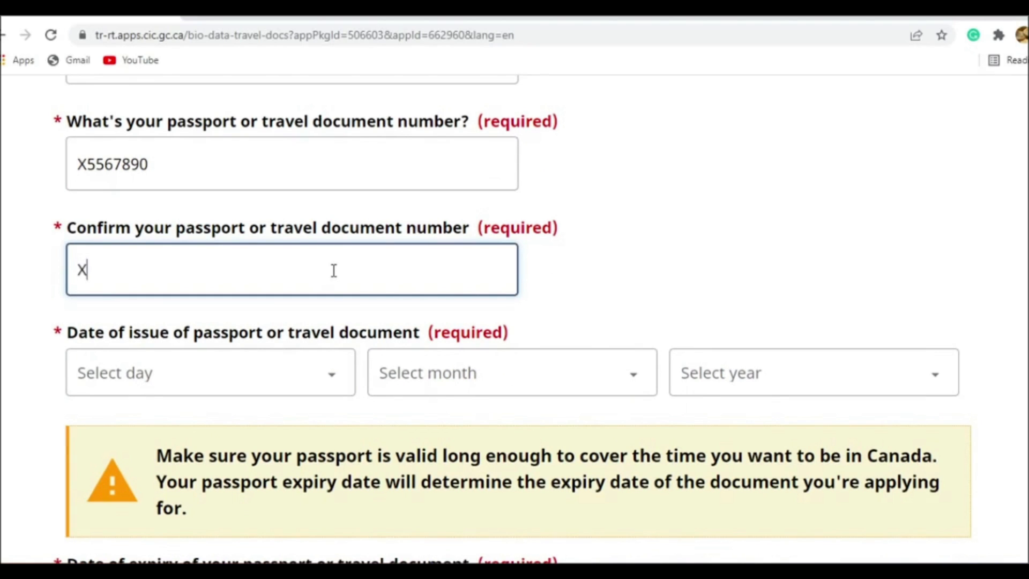
pyautogui.write('X5567890')
pyautogui.click(700, 276)
# - Set the passport's date of issue to 2 January 2020
pyautogui.scroll(-2, 595, 243)
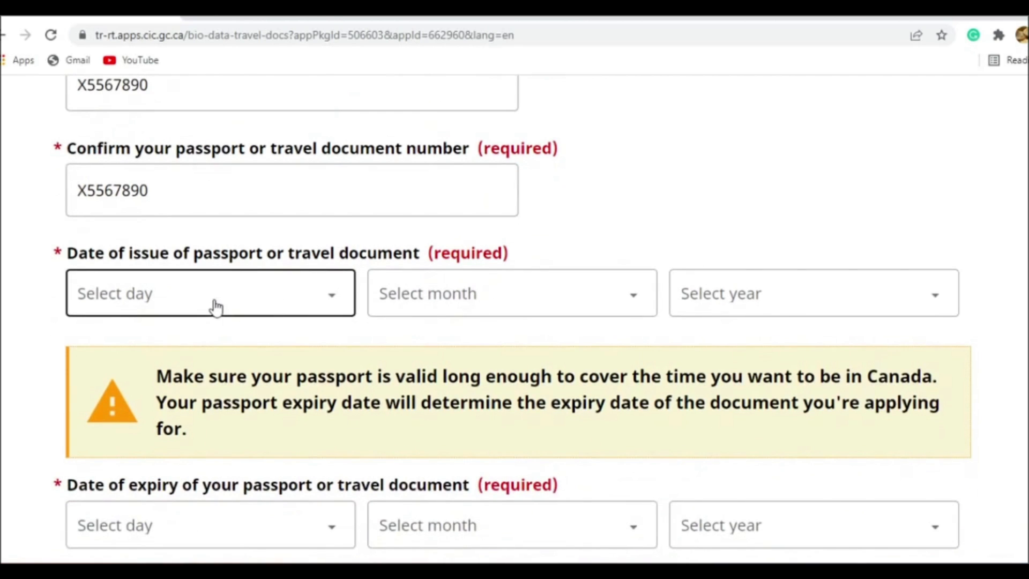
pyautogui.click(216, 309)
pyautogui.scroll(1, 200, 111)
pyautogui.scroll(3, 551, 218)
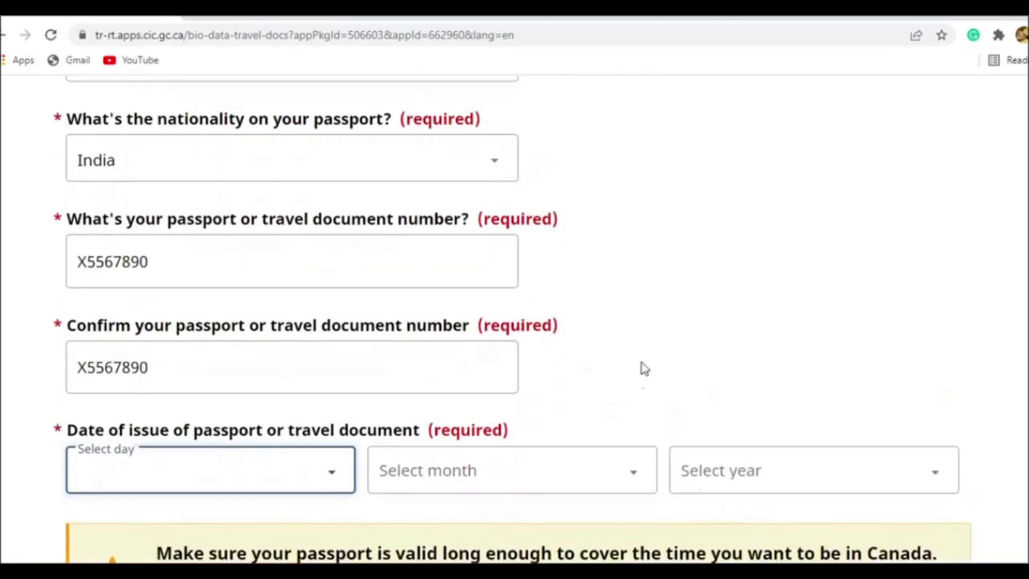
pyautogui.click(707, 453)
pyautogui.click(713, 274)
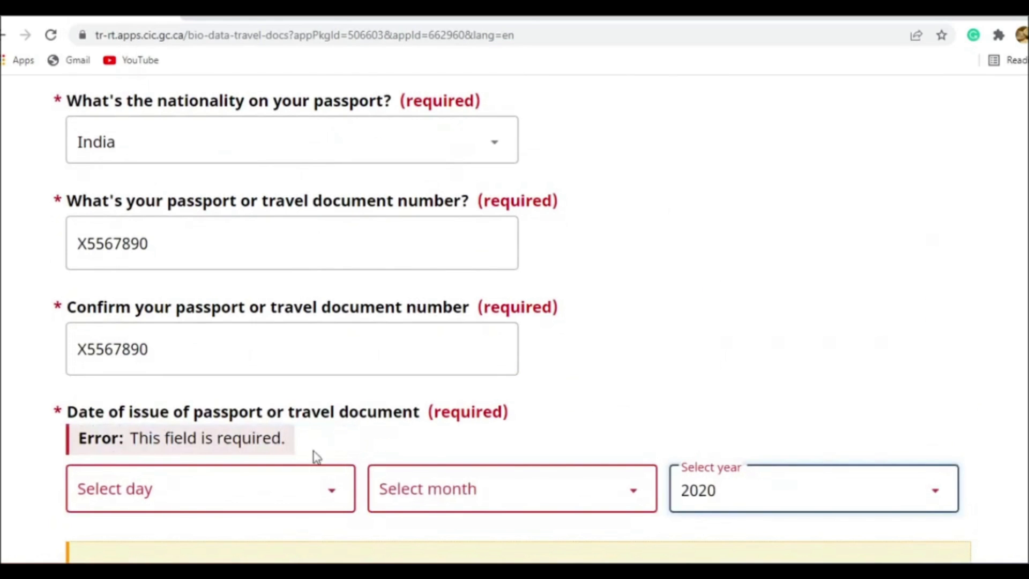
pyautogui.click(417, 512)
pyautogui.click(487, 213)
pyautogui.click(316, 504)
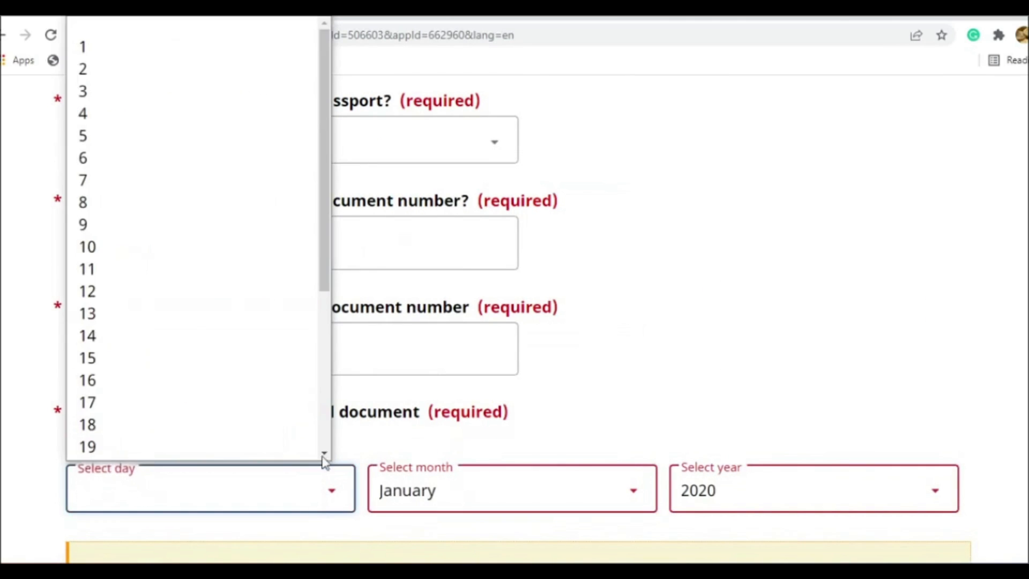
pyautogui.click(234, 69)
# - Set the passport's date of expiry to 1 January 2030
pyautogui.scroll(-3, 533, 329)
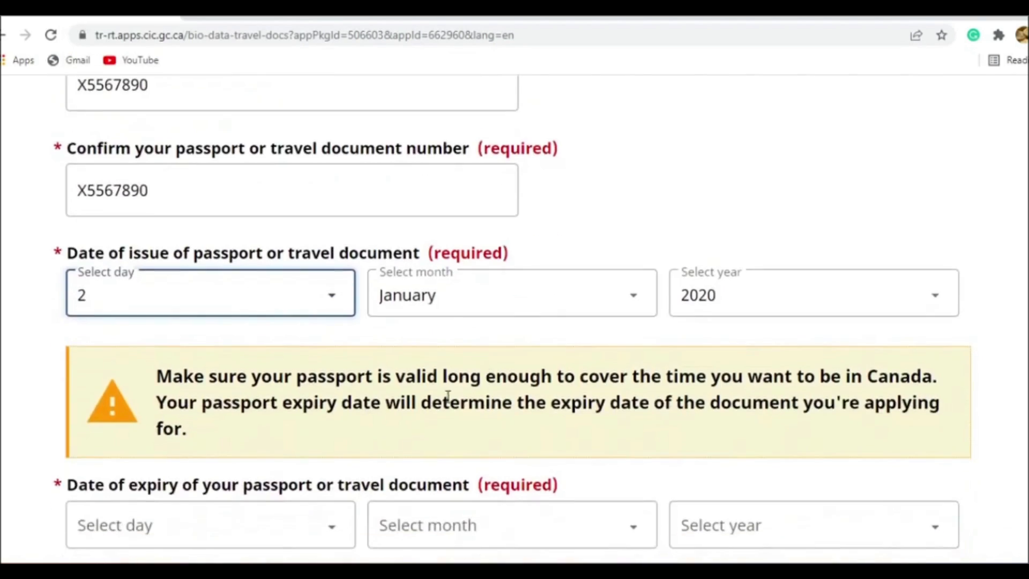
pyautogui.click(720, 543)
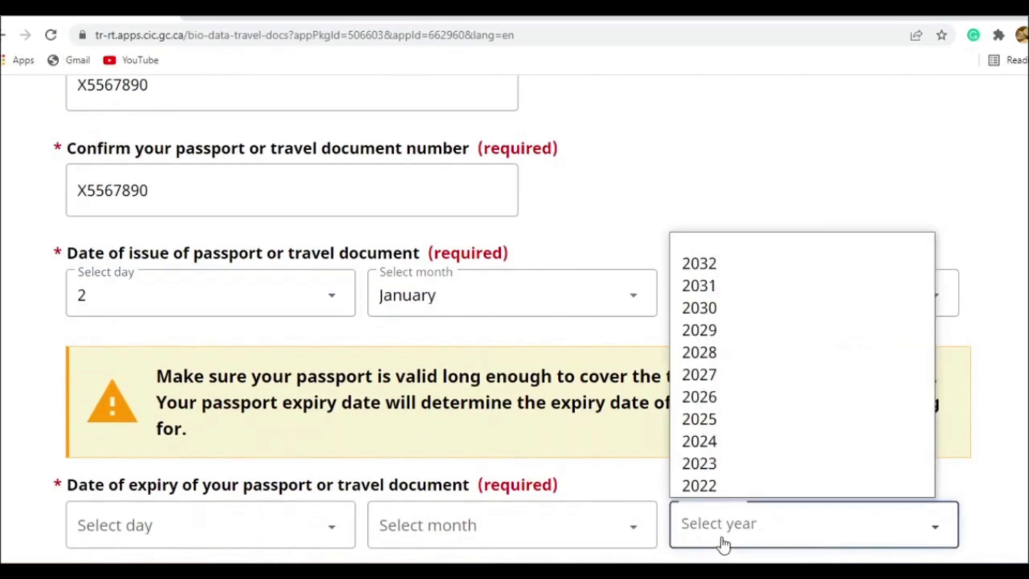
pyautogui.click(731, 310)
pyautogui.click(555, 528)
pyautogui.click(499, 241)
pyautogui.click(302, 522)
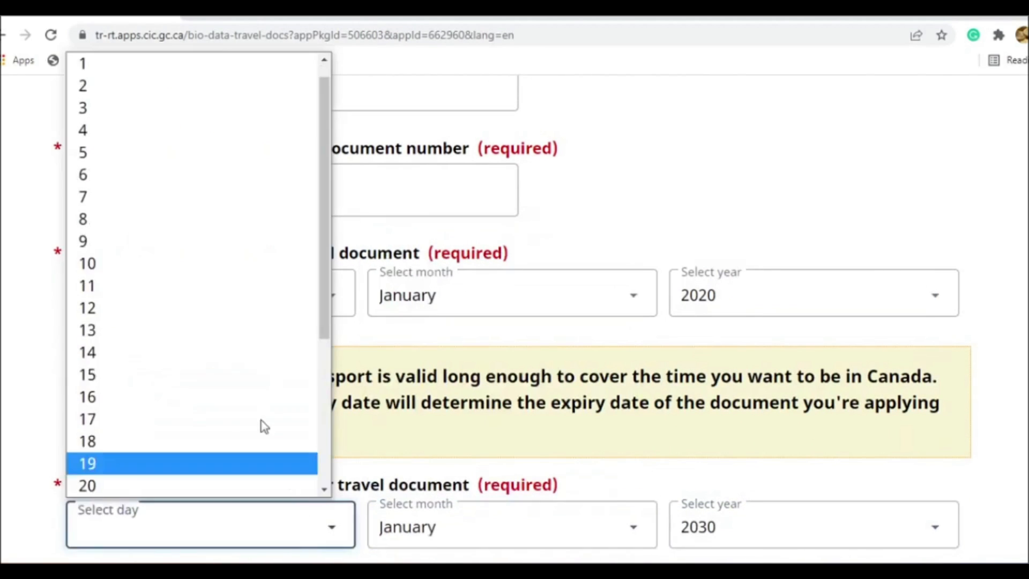
pyautogui.click(193, 67)
# - Answer No to the Green Card, past Canadian visa and U.S. nonimmigrant visa questions, Yes to travelling by air, and save the page
pyautogui.scroll(-8, 514, 152)
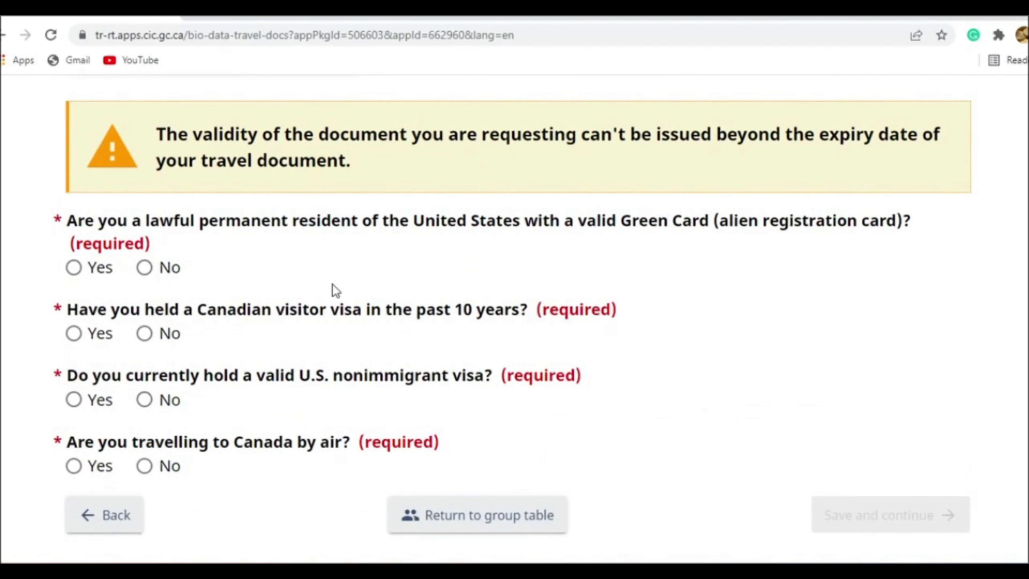
pyautogui.click(144, 267)
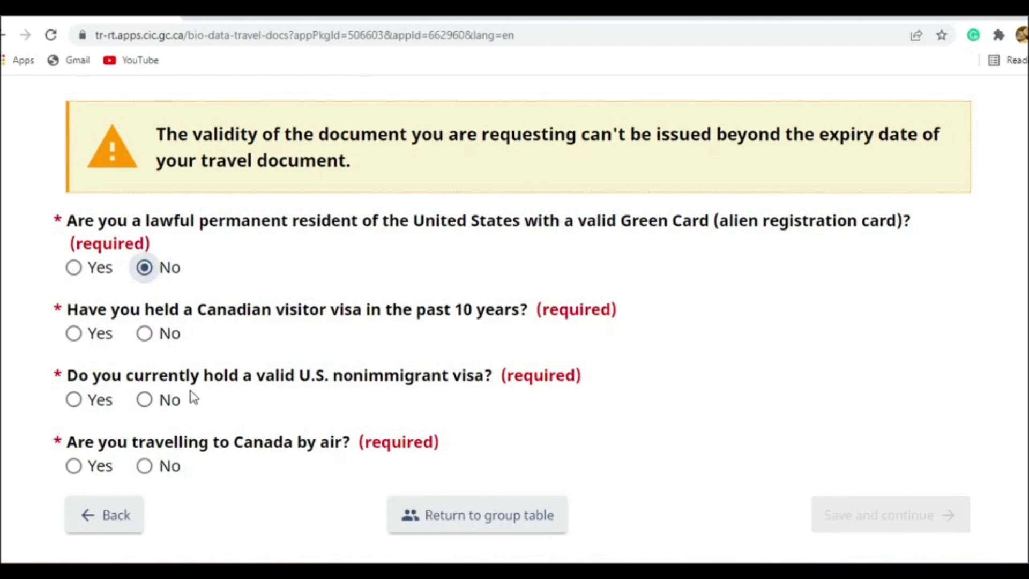
pyautogui.click(155, 338)
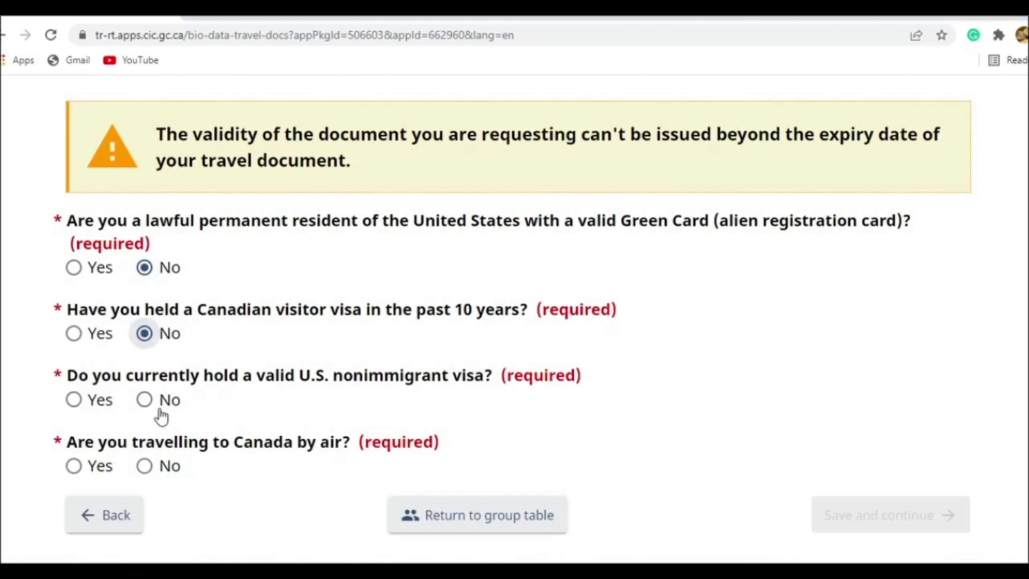
pyautogui.click(160, 412)
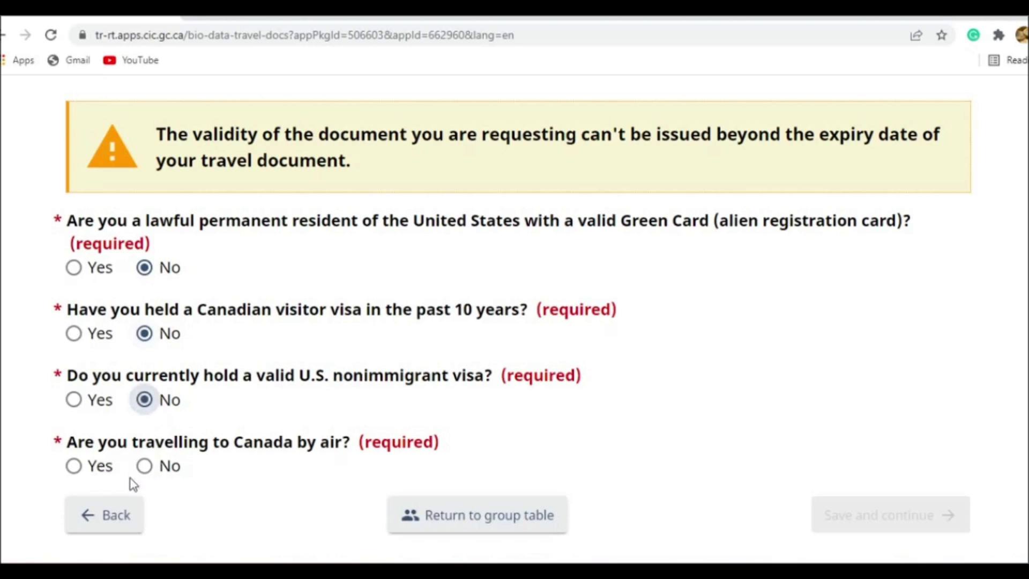
pyautogui.click(106, 471)
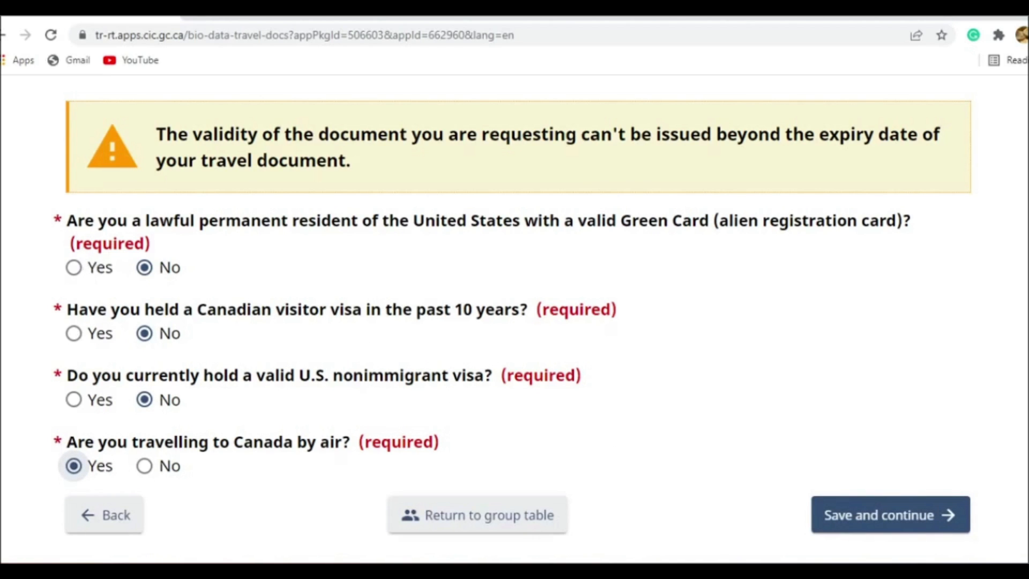
pyautogui.click(903, 527)
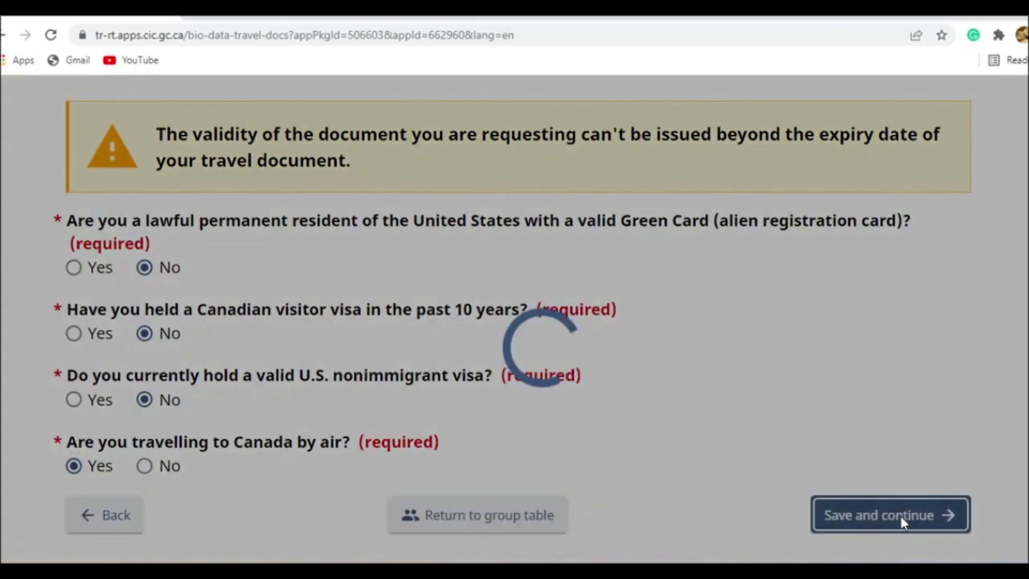
# - Set the applicant's country of birth to India and the city of birth to Delhi
pyautogui.scroll(-3, 568, 397)
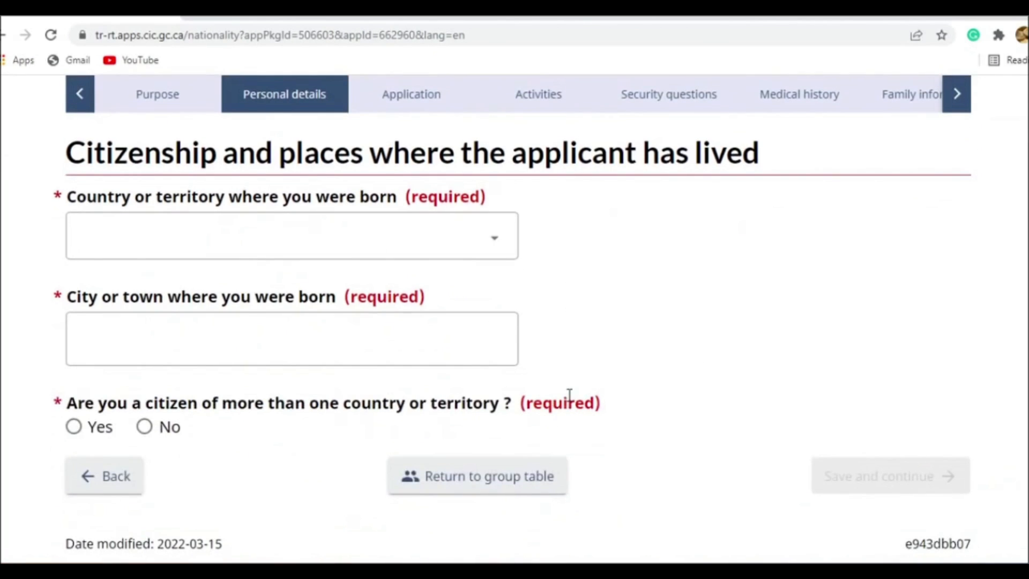
pyautogui.click(373, 256)
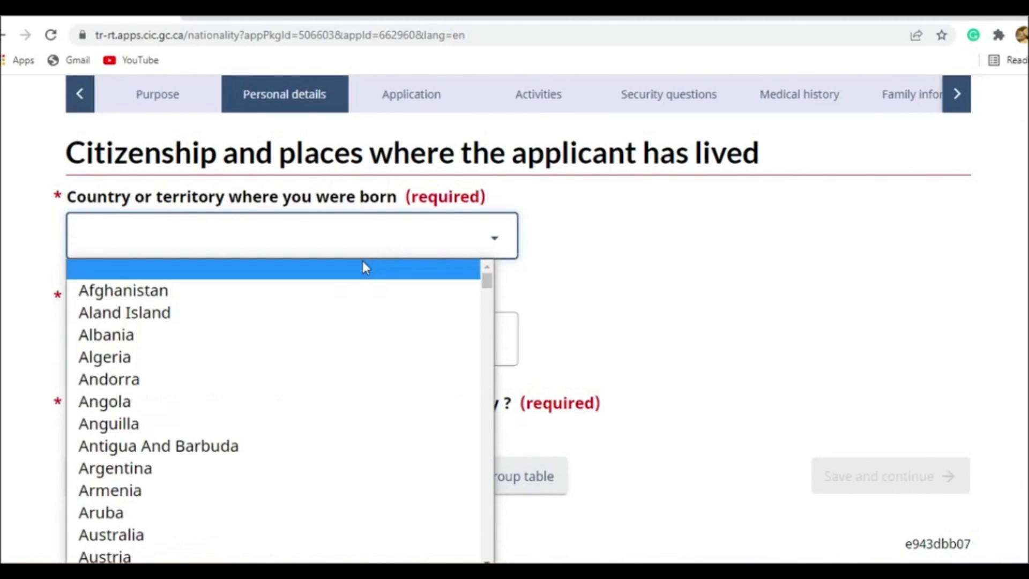
pyautogui.write('ind')
pyautogui.press('Return')
pyautogui.scroll(-1, 363, 261)
pyautogui.click(350, 267)
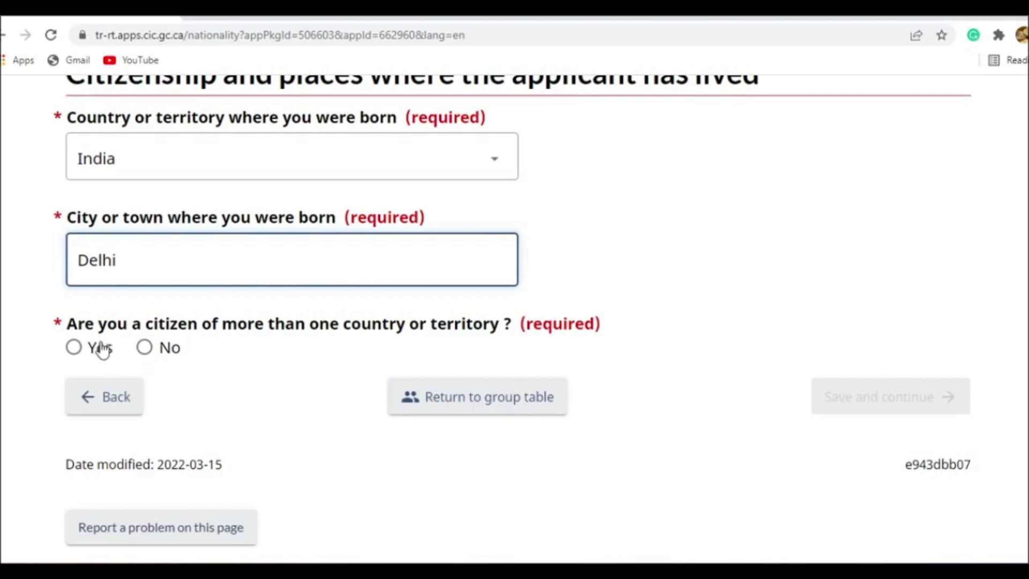
# - Answer No to multiple citizenship, choose India as the country of citizenship since birth, and save the page
pyautogui.click(160, 362)
pyautogui.click(158, 360)
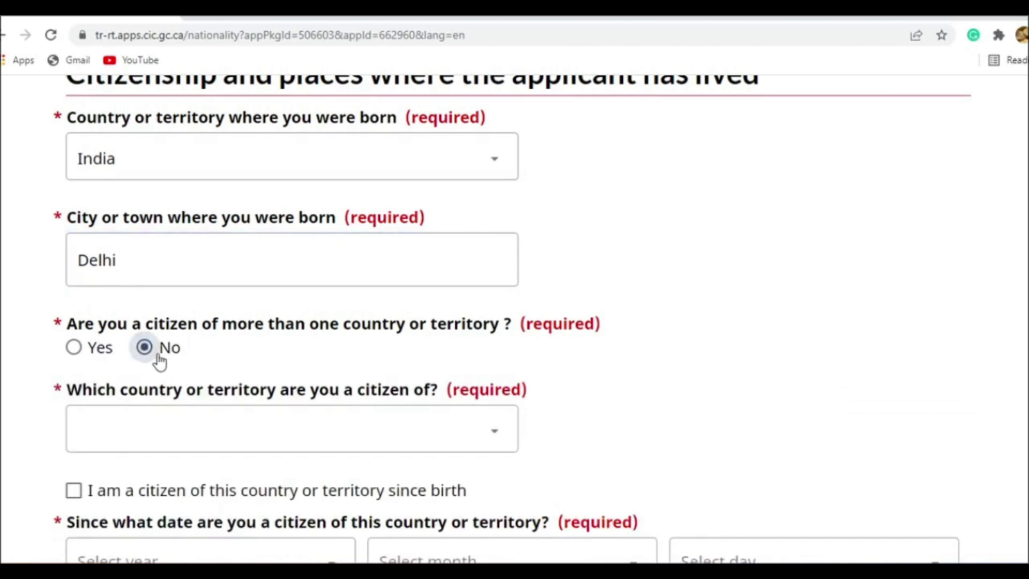
pyautogui.scroll(-3, 137, 347)
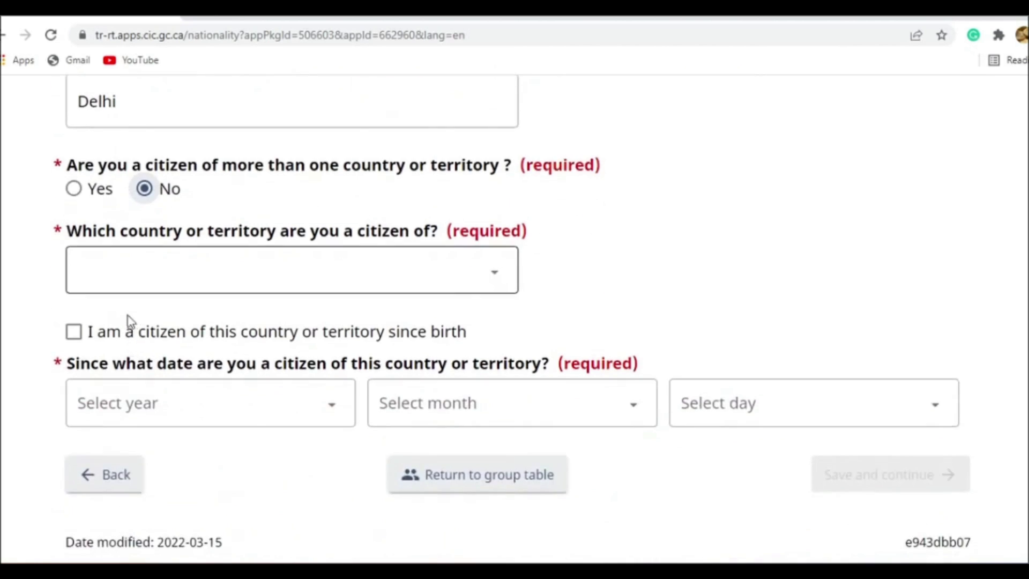
pyautogui.click(182, 287)
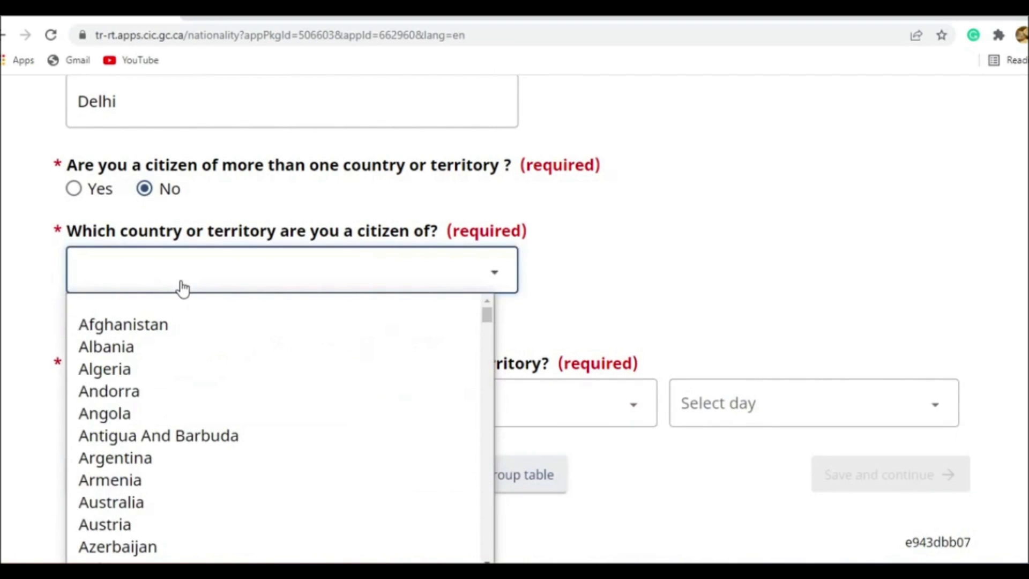
pyautogui.press('i')
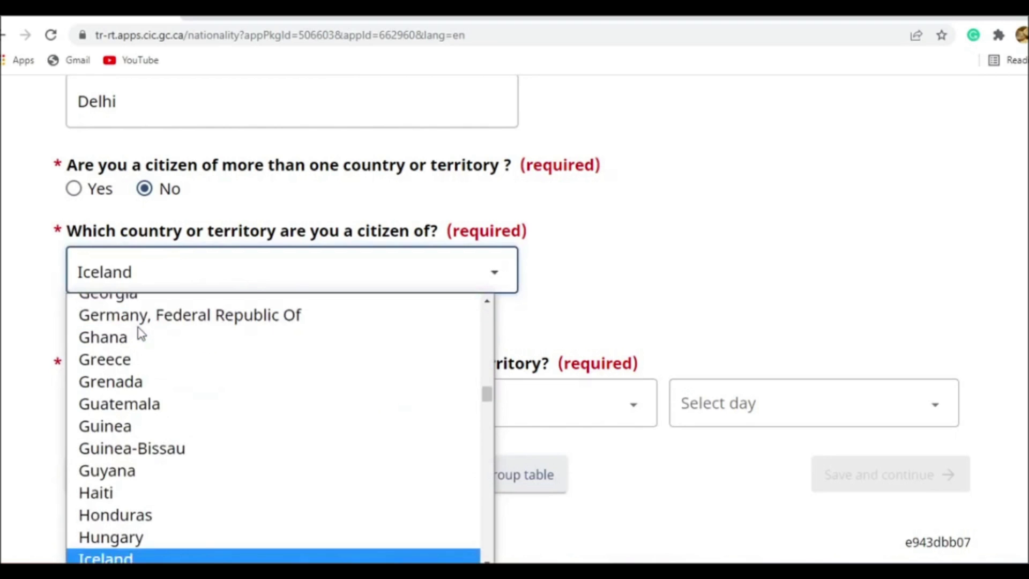
pyautogui.press('Down')
pyautogui.press('Return')
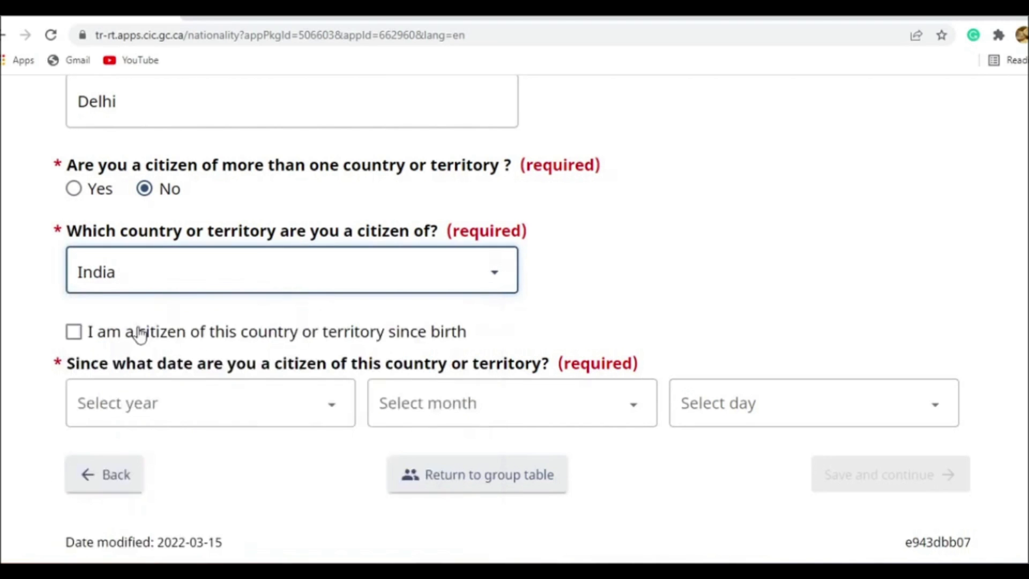
pyautogui.click(132, 339)
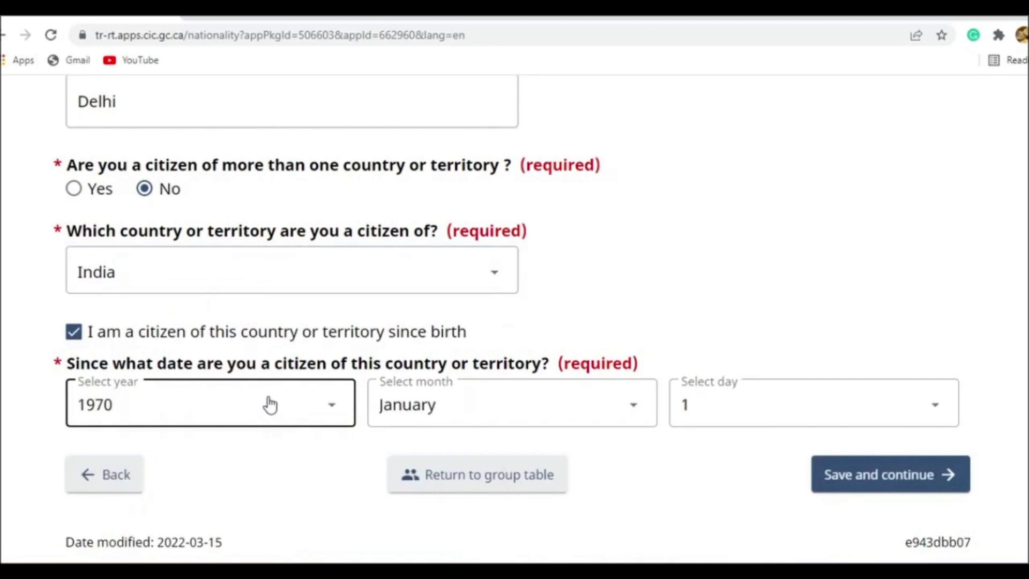
pyautogui.scroll(-3, 749, 360)
pyautogui.click(840, 333)
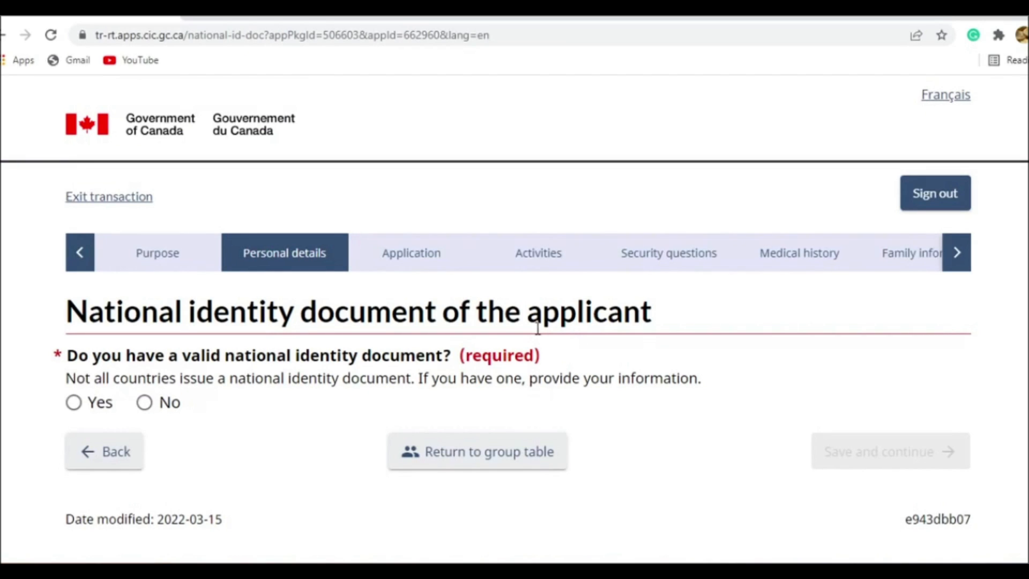
# - Answer No to having a national identity document and No to having used another name, saving each page
pyautogui.click(150, 407)
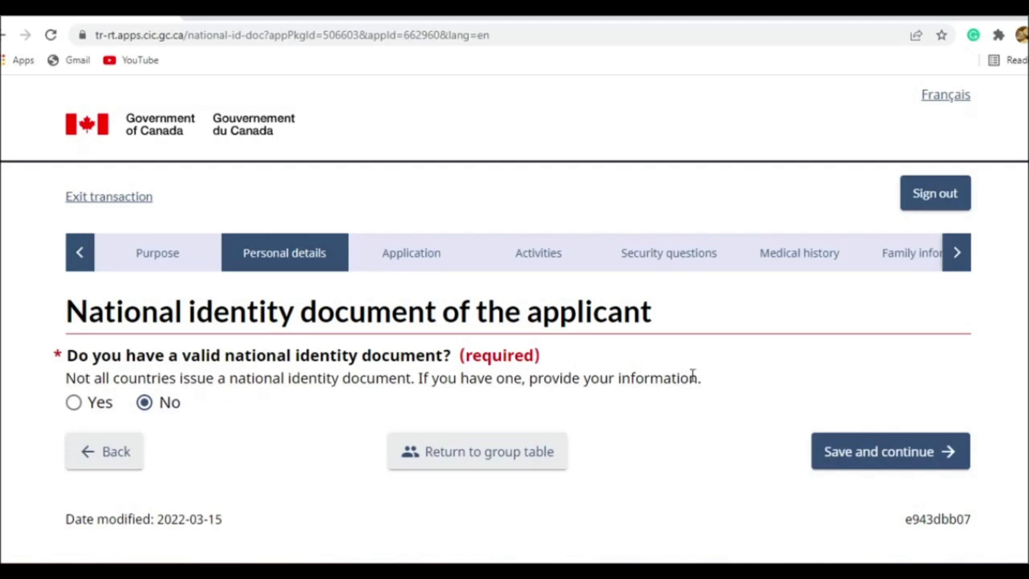
pyautogui.click(887, 453)
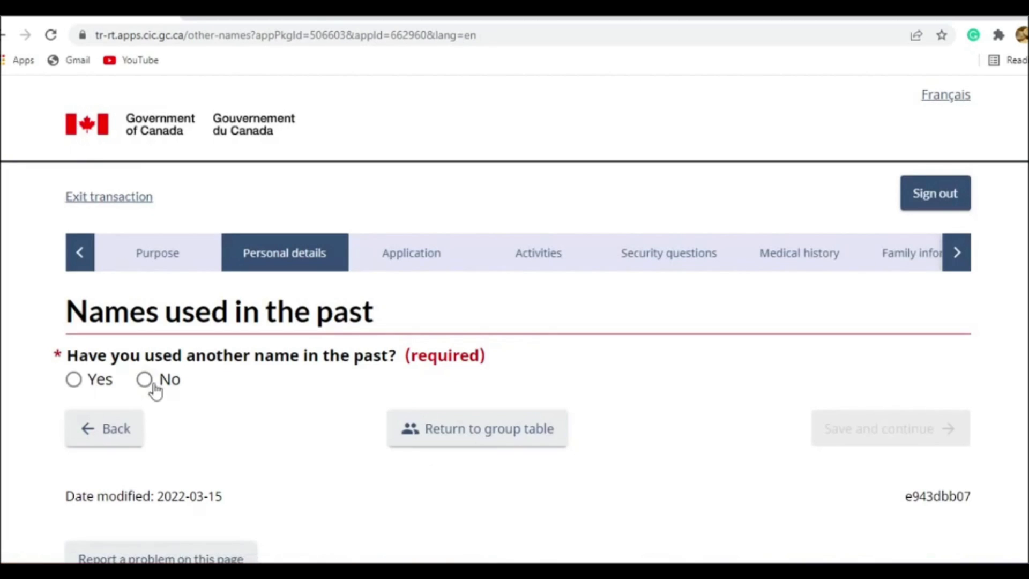
pyautogui.click(148, 382)
pyautogui.click(854, 429)
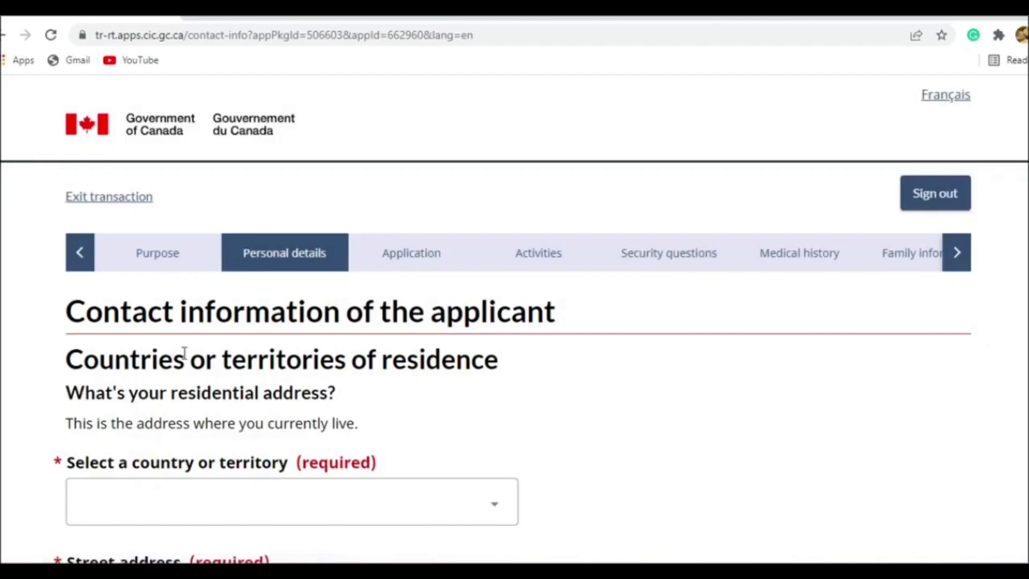
# - Set the country of the applicant's residential address to India
pyautogui.scroll(-3, 153, 369)
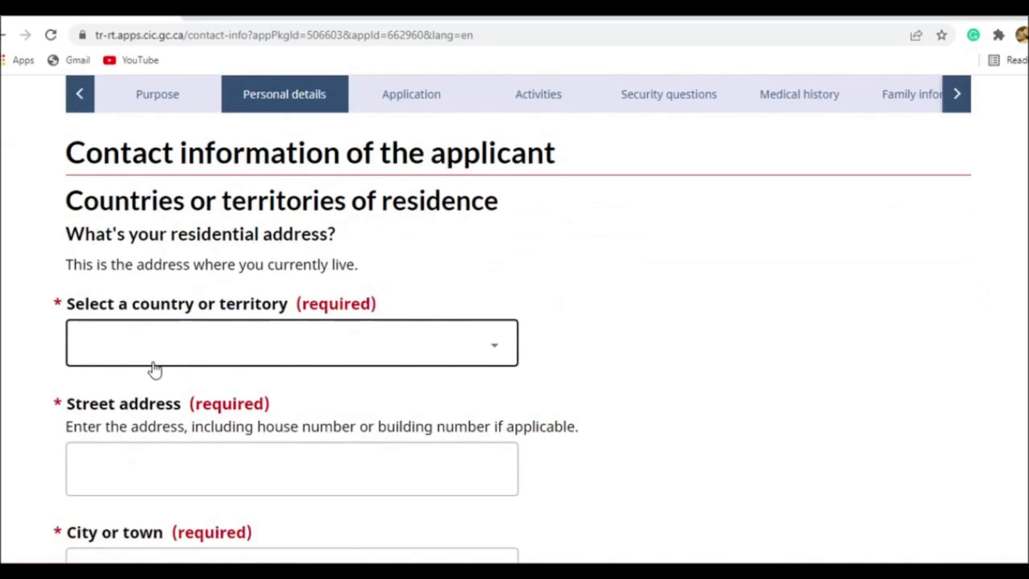
pyautogui.scroll(-3, 191, 354)
pyautogui.click(235, 187)
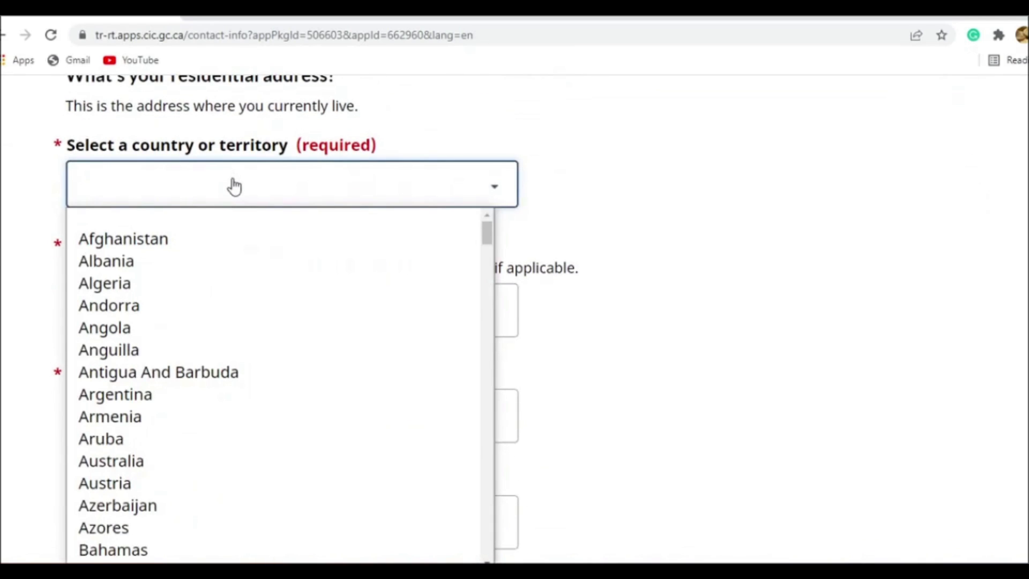
pyautogui.write('india')
pyautogui.press('Return')
# - Enter the applicant's street address, city and postal code for the residential address
pyautogui.click(219, 311)
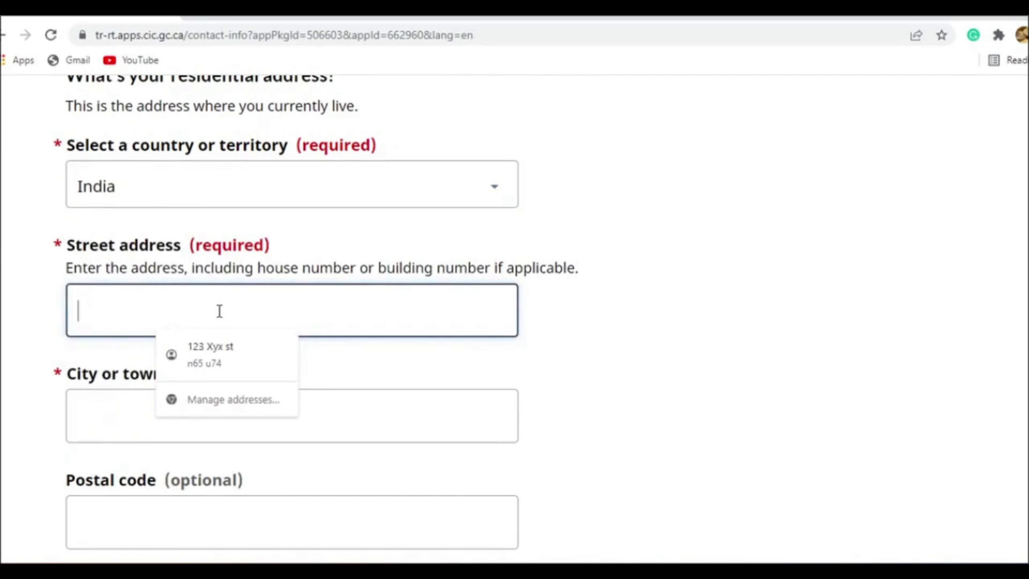
pyautogui.write('123 Hall')
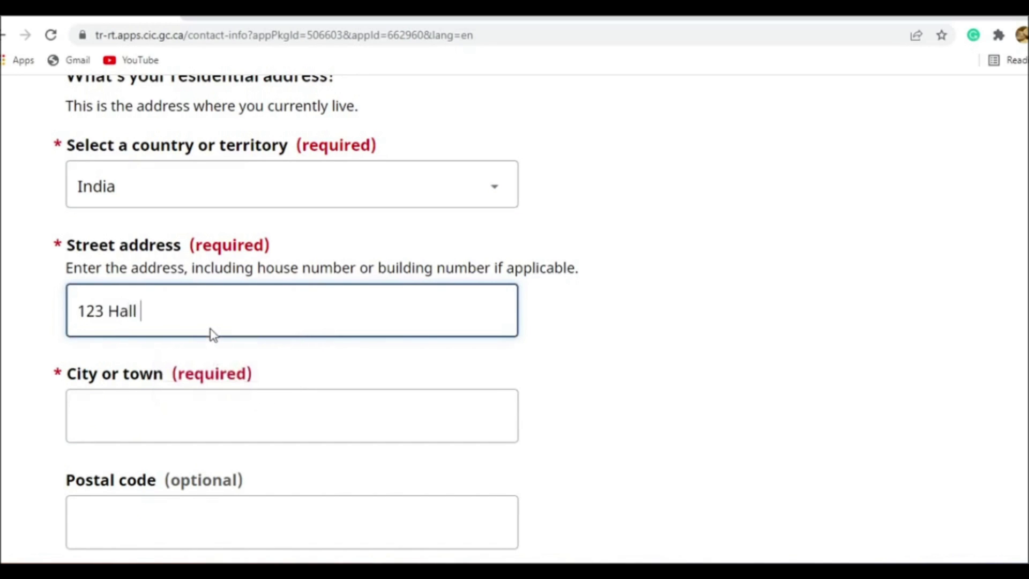
pyautogui.scroll(-1, 214, 333)
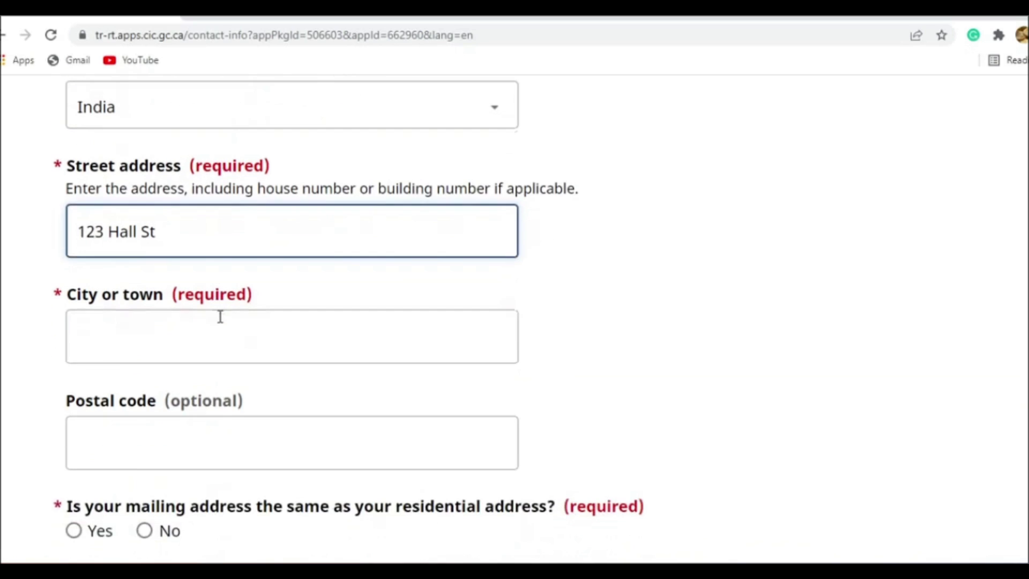
pyautogui.click(213, 341)
pyautogui.write('Delhi')
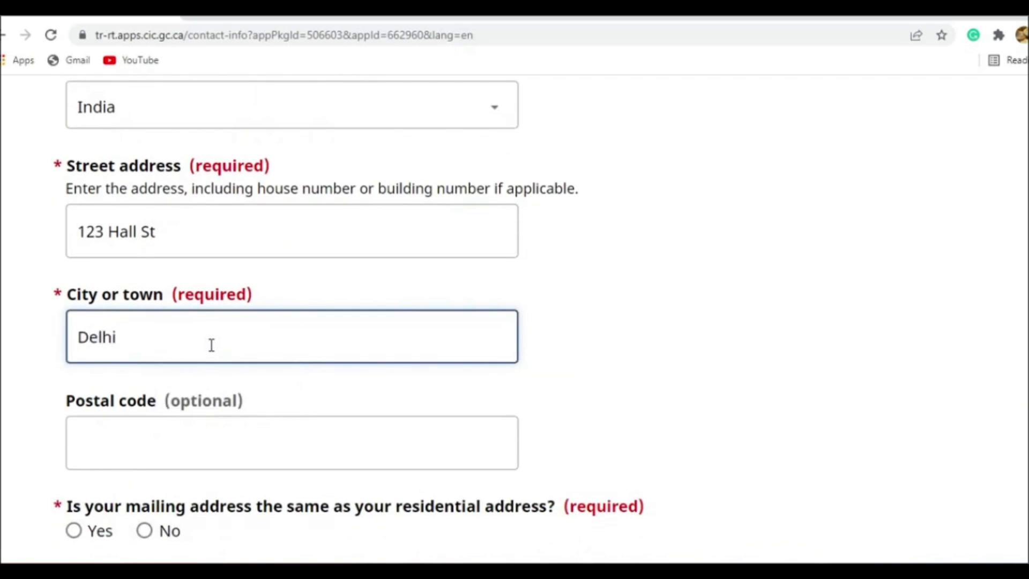
pyautogui.press('Tab')
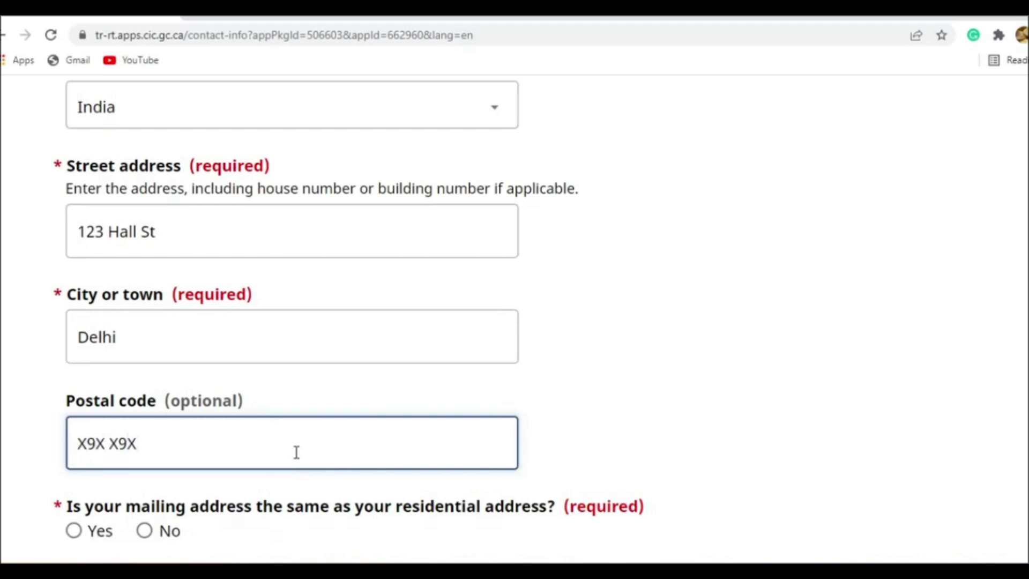
# - Answer Yes to the mailing address being the same as the residential address
pyautogui.scroll(-3, 297, 456)
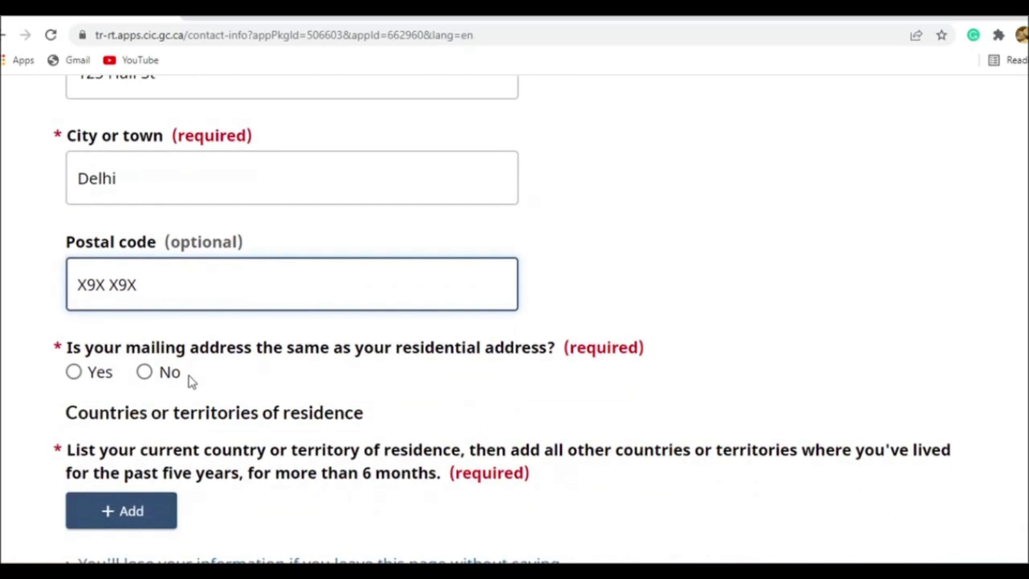
pyautogui.click(81, 375)
pyautogui.scroll(-3, 177, 374)
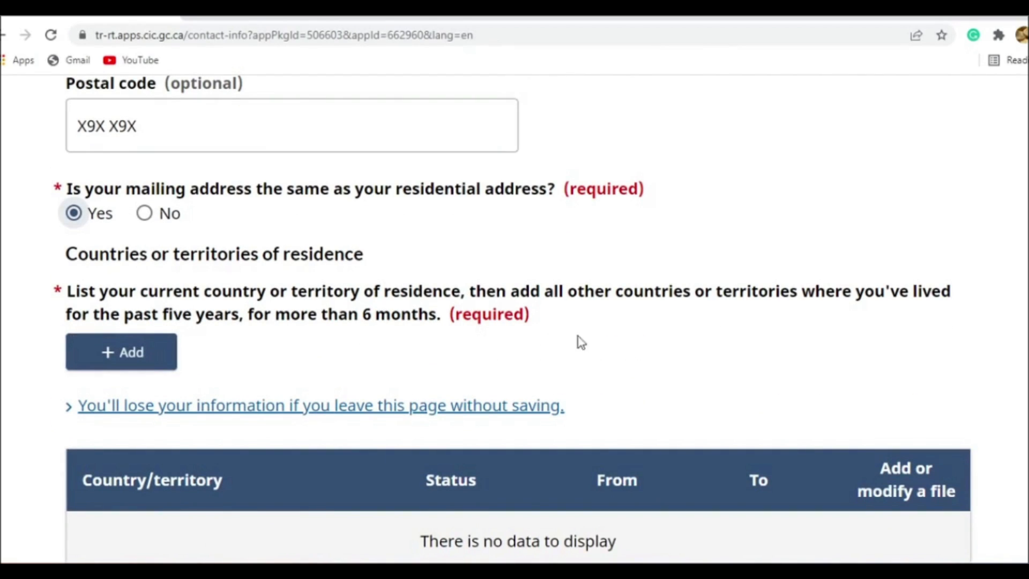
# - Add a country of residence entry for India with the status Citizen
pyautogui.scroll(-1, 585, 341)
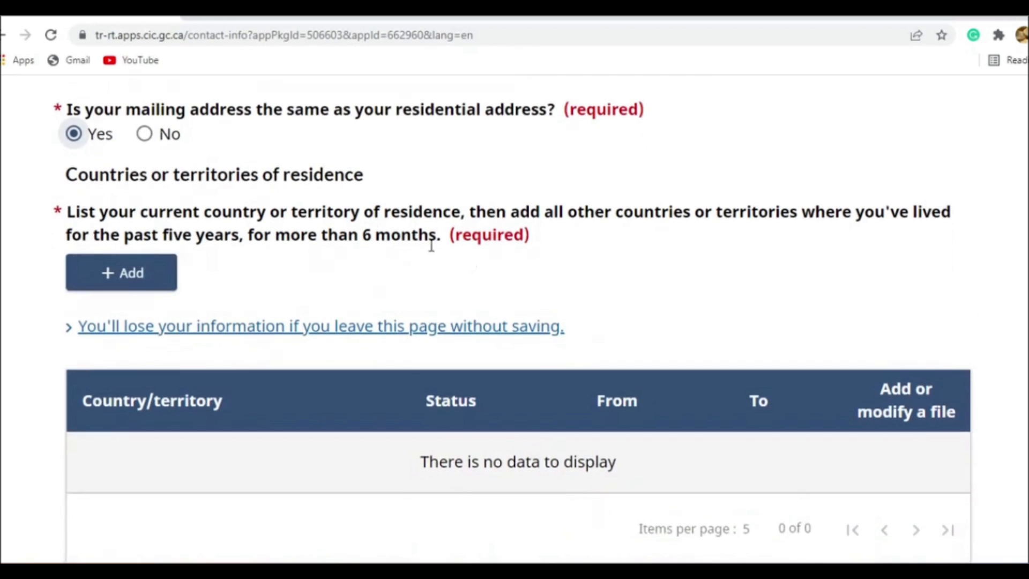
pyautogui.click(133, 273)
pyautogui.click(277, 294)
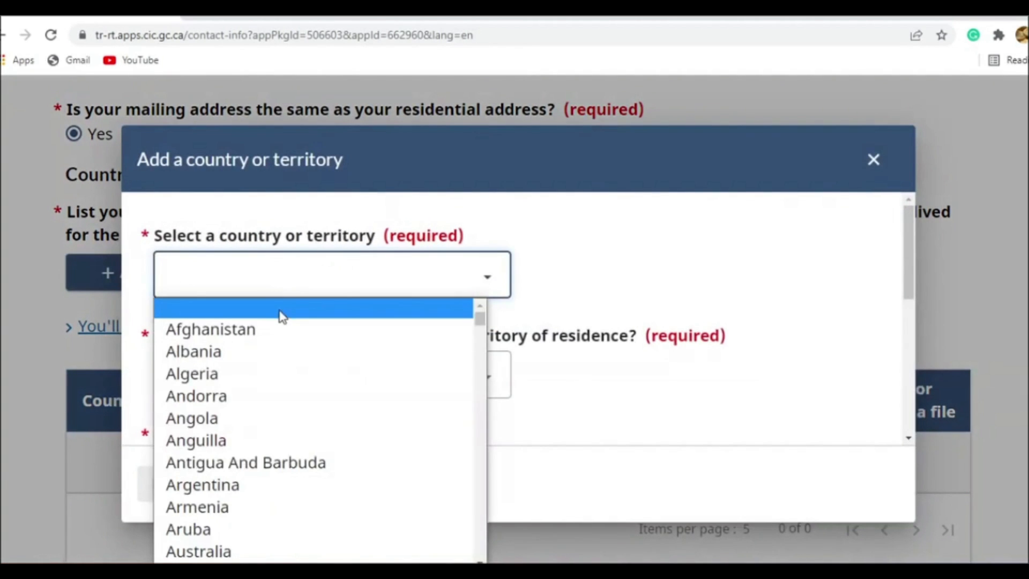
pyautogui.write('india')
pyautogui.click(294, 555)
pyautogui.click(265, 376)
pyautogui.click(277, 149)
pyautogui.click(316, 390)
pyautogui.click(296, 166)
pyautogui.scroll(-3, 370, 354)
pyautogui.scroll(1, 349, 352)
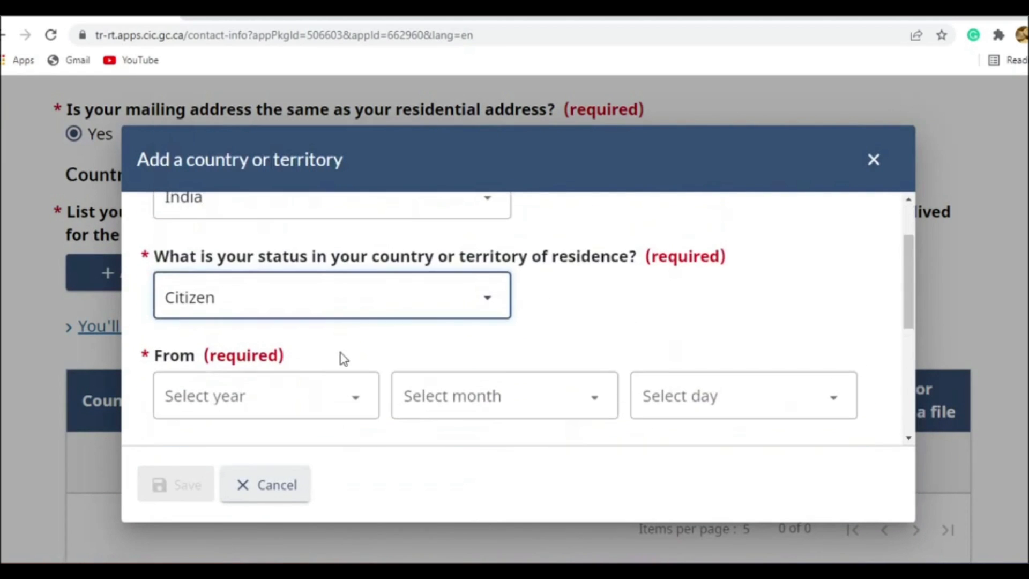
pyautogui.click(306, 386)
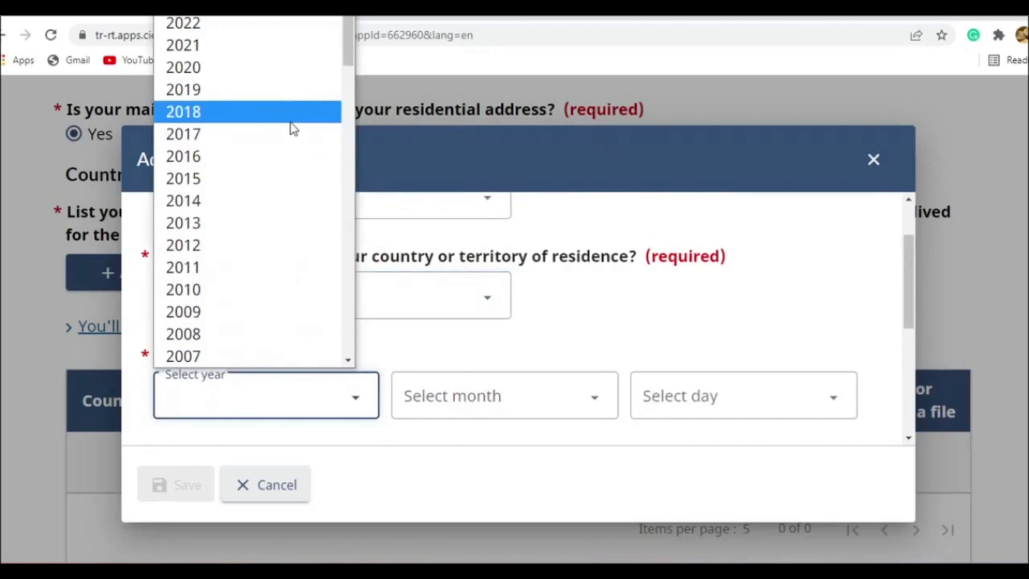
pyautogui.click(465, 346)
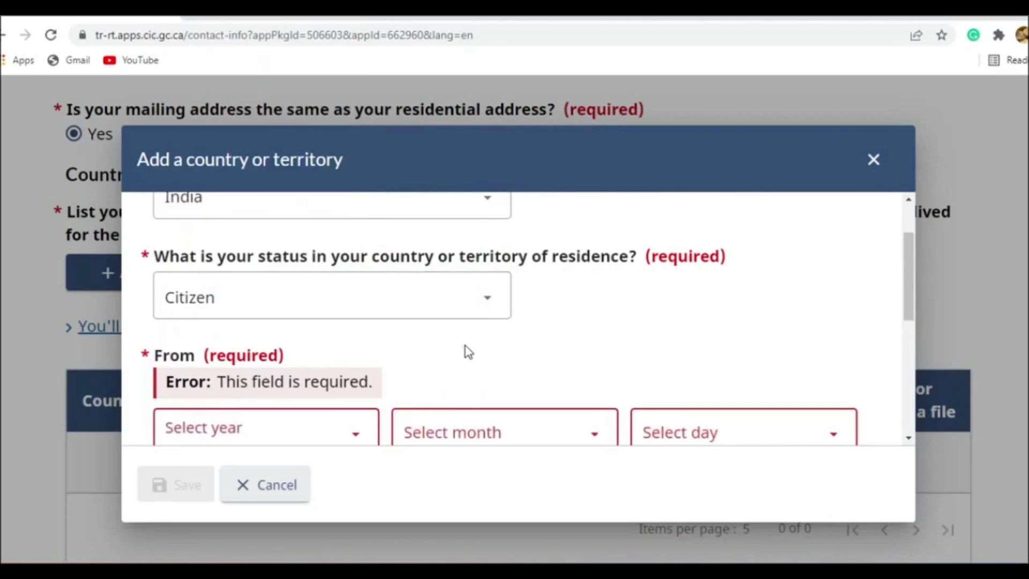
pyautogui.scroll(-5, 409, 324)
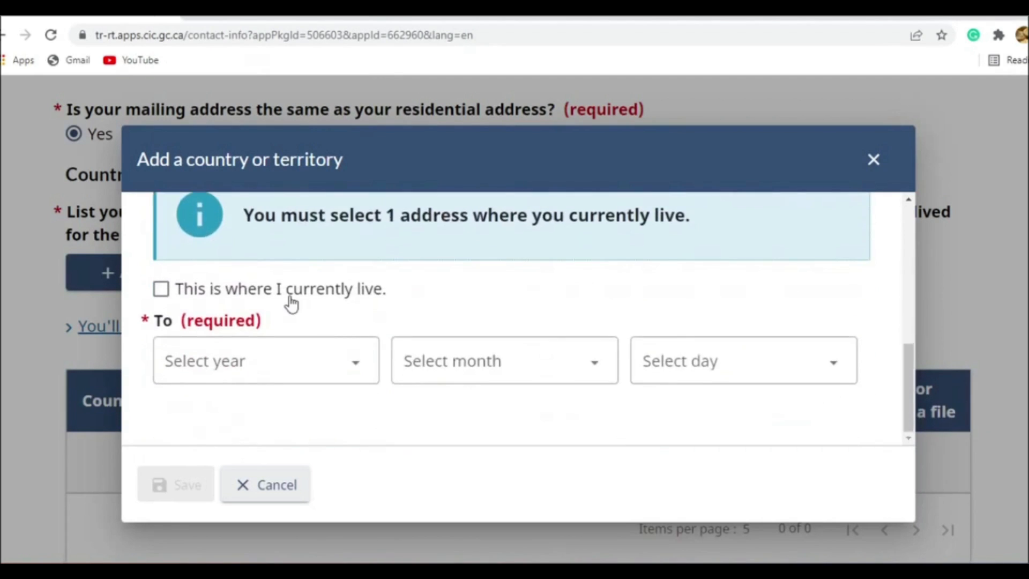
pyautogui.scroll(5, 295, 301)
# - Set the start date of the India residence to January 1, 1970, and save the entry
pyautogui.click(298, 394)
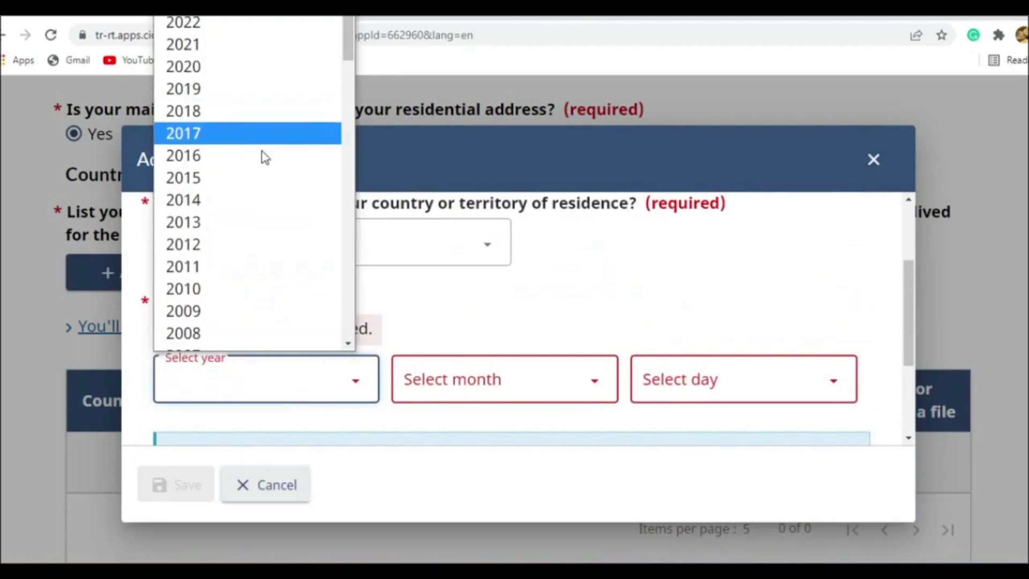
pyautogui.scroll(-10, 227, 229)
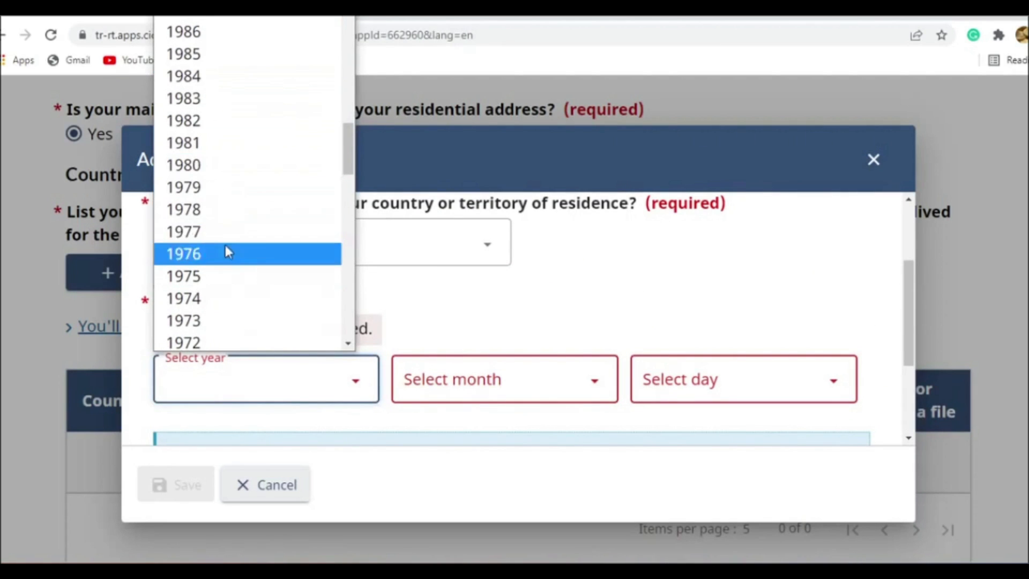
pyautogui.scroll(-3, 229, 241)
pyautogui.click(212, 227)
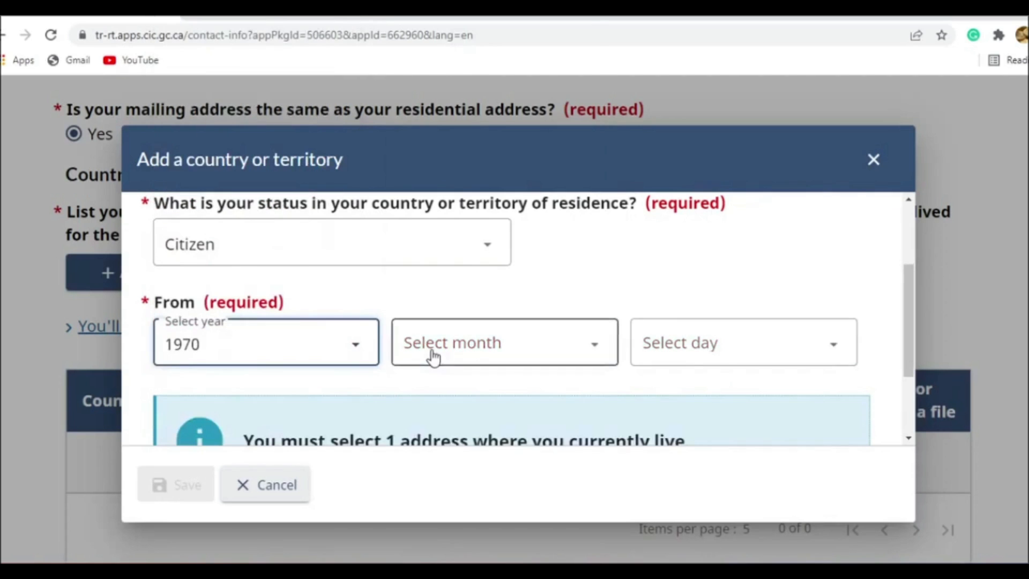
pyautogui.click(433, 358)
pyautogui.click(448, 57)
pyautogui.click(660, 342)
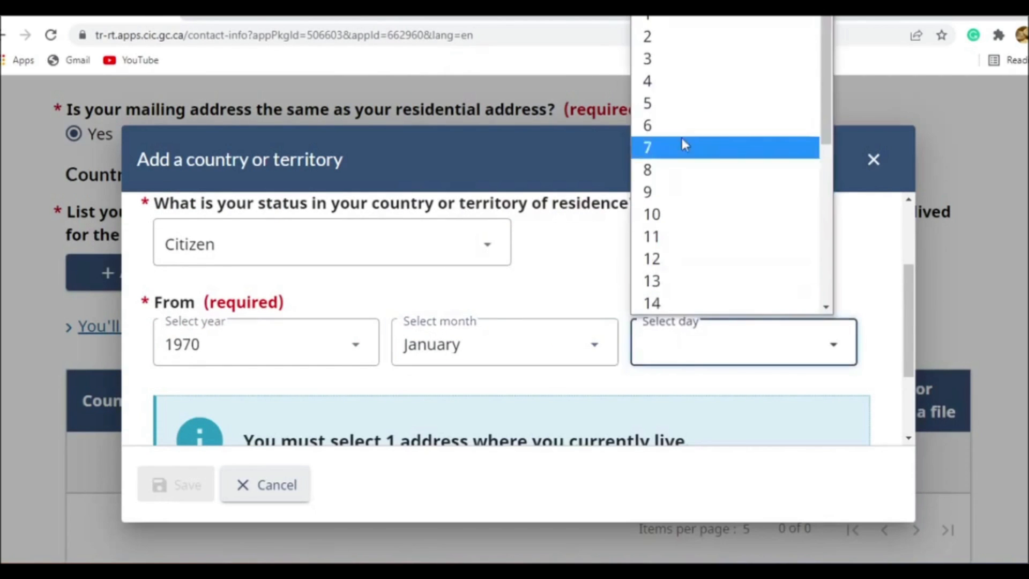
pyautogui.click(732, 22)
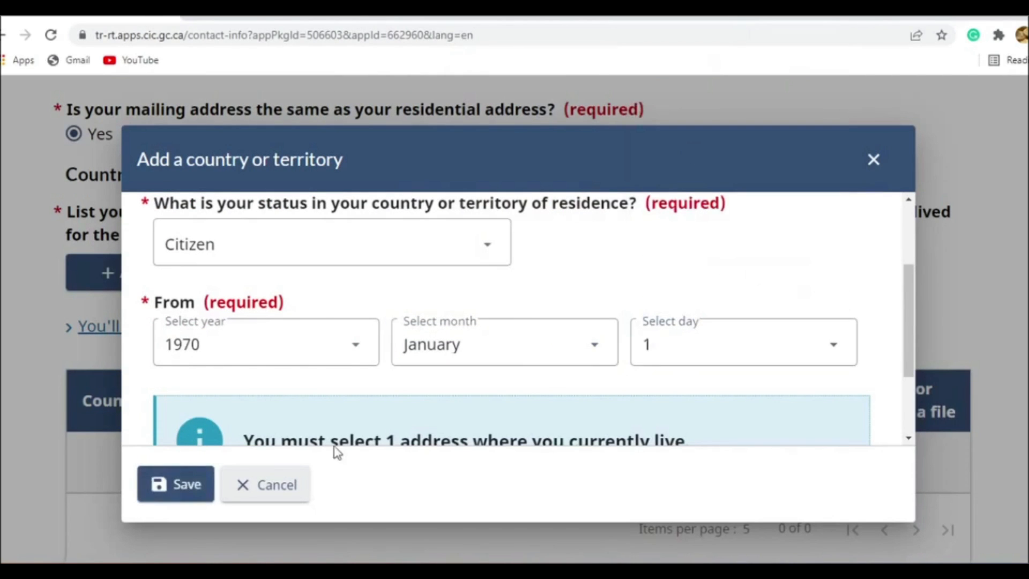
pyautogui.click(182, 483)
# - Check the listed country of residence and save the contact information page to continue
pyautogui.scroll(-2, 211, 372)
pyautogui.scroll(-3, 348, 414)
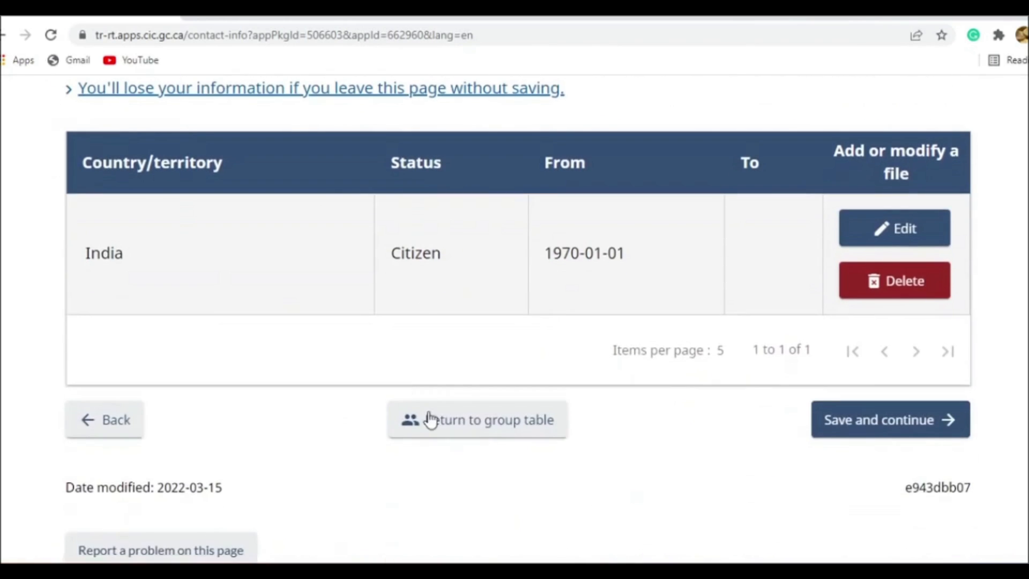
pyautogui.scroll(7, 432, 275)
pyautogui.scroll(-3, 363, 479)
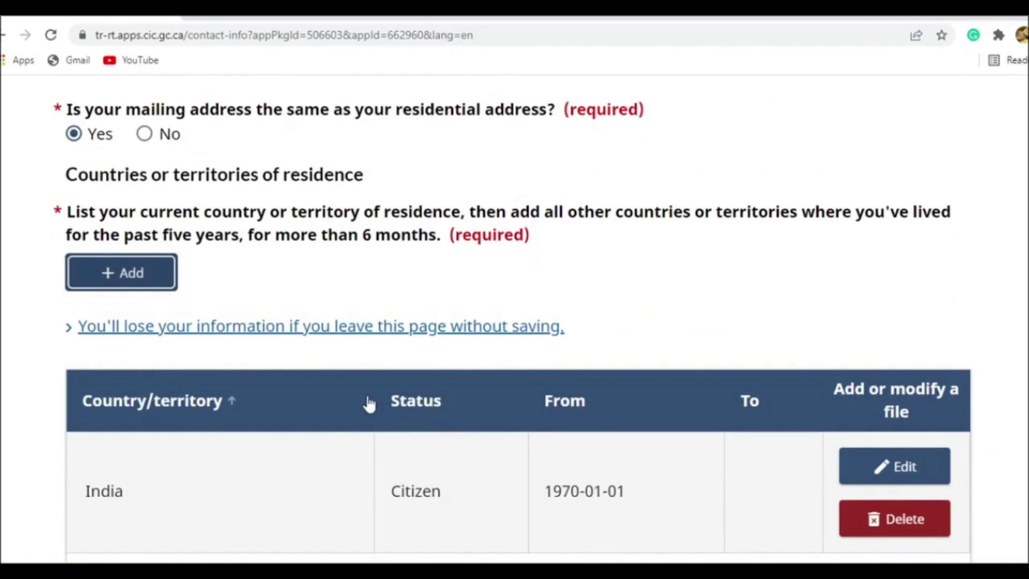
pyautogui.scroll(-3, 691, 324)
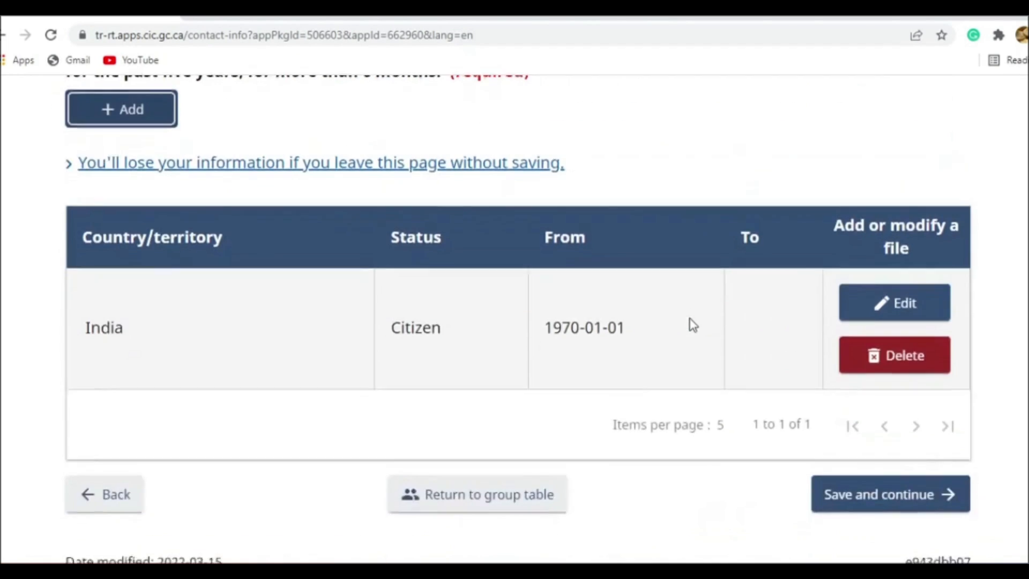
pyautogui.scroll(-4, 694, 324)
pyautogui.scroll(3, 786, 317)
pyautogui.click(887, 420)
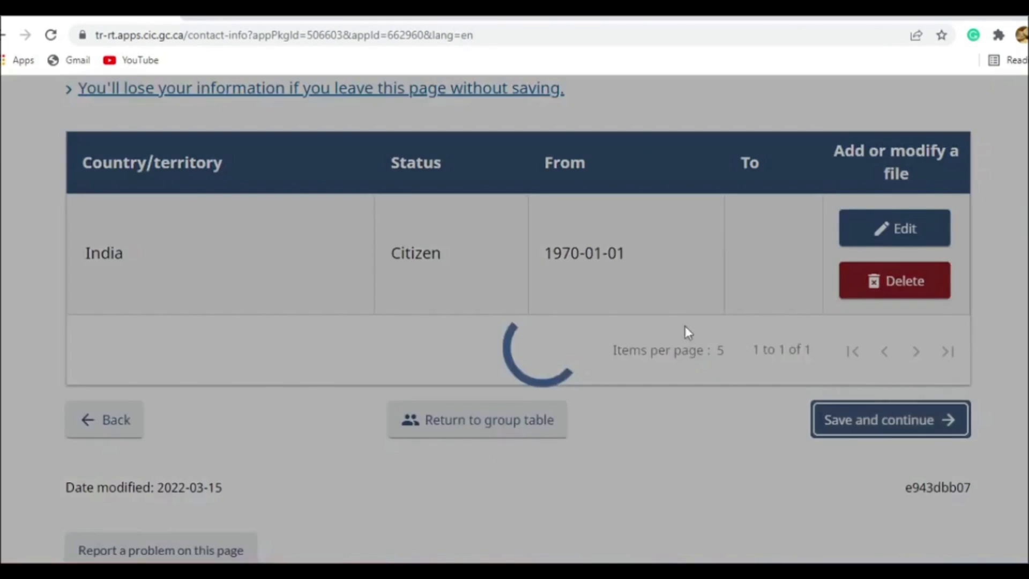
# - Answer No to already having valid fingerprints and photo on file, and save the biometrics page
pyautogui.scroll(-3, 491, 325)
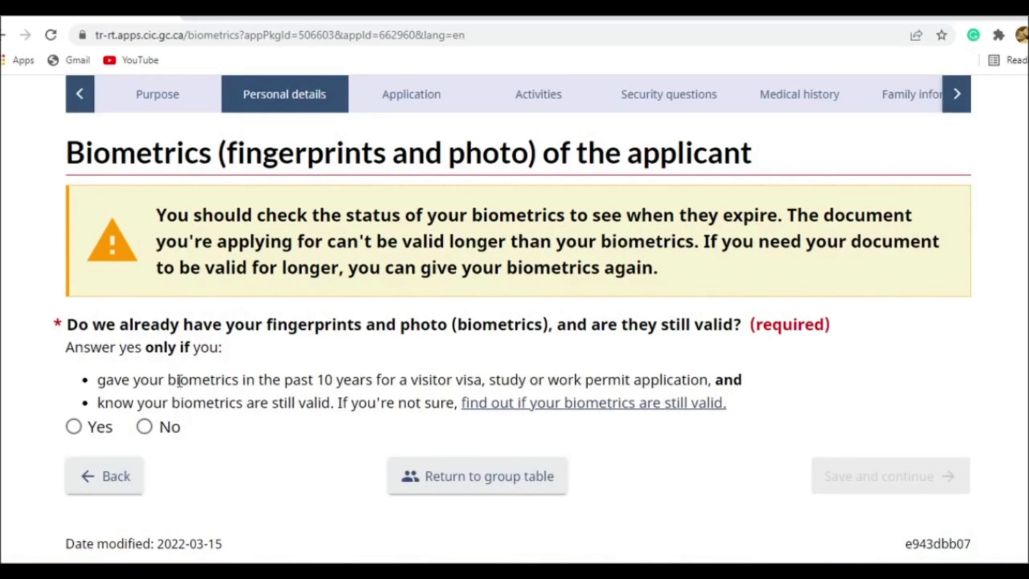
pyautogui.click(143, 427)
pyautogui.scroll(-3, 177, 427)
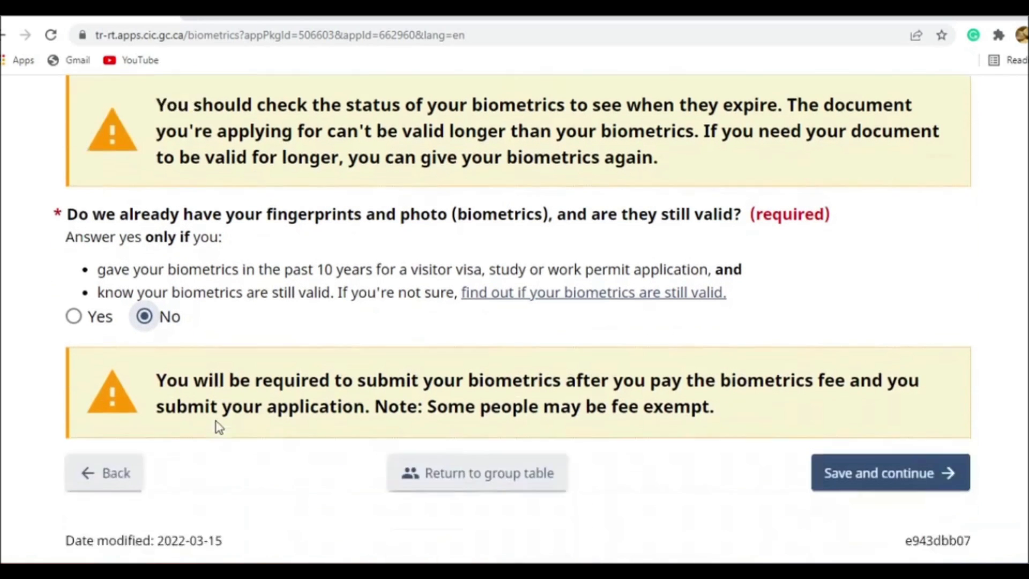
pyautogui.click(102, 266)
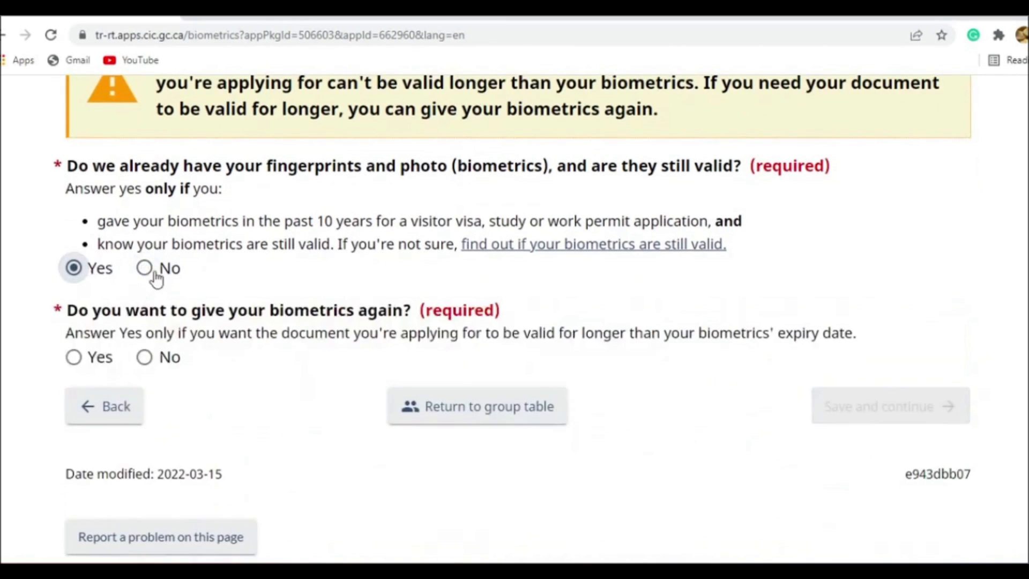
pyautogui.click(150, 271)
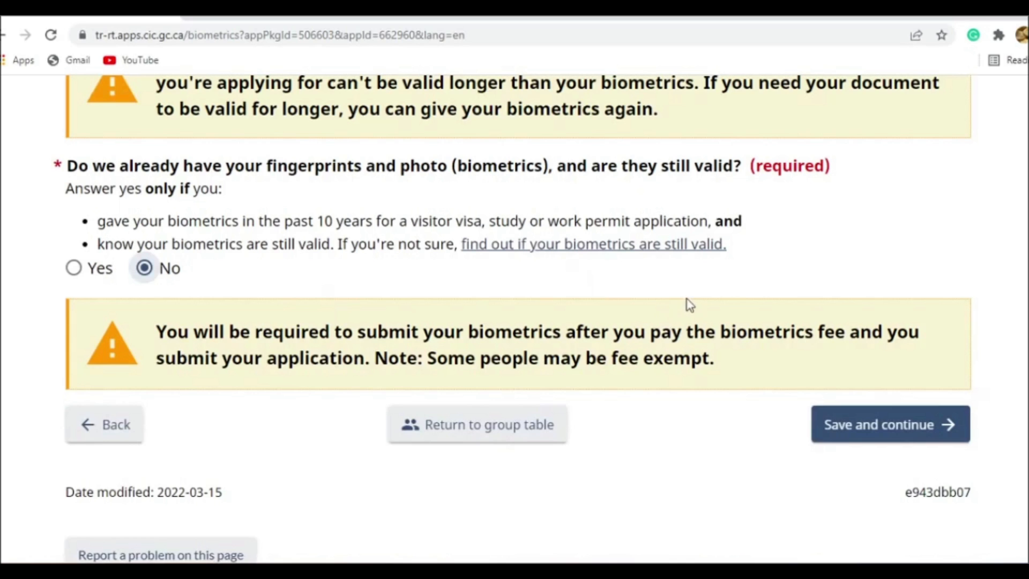
pyautogui.scroll(1, 686, 305)
pyautogui.click(898, 503)
# - Fill in the inviter's surname and given name on the Invitation page
pyautogui.scroll(-3, 651, 384)
pyautogui.click(445, 336)
pyautogui.click(424, 341)
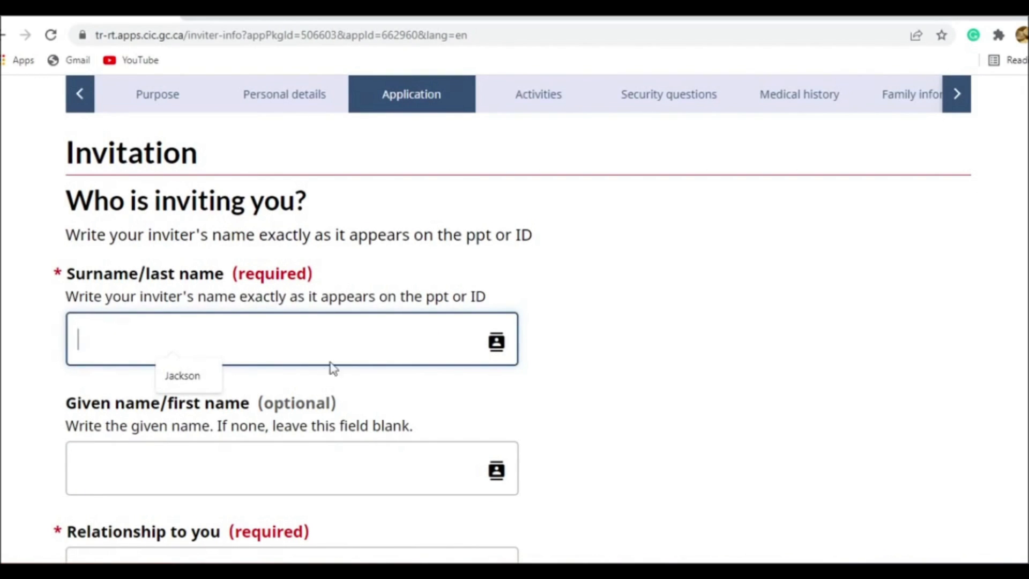
pyautogui.click(675, 361)
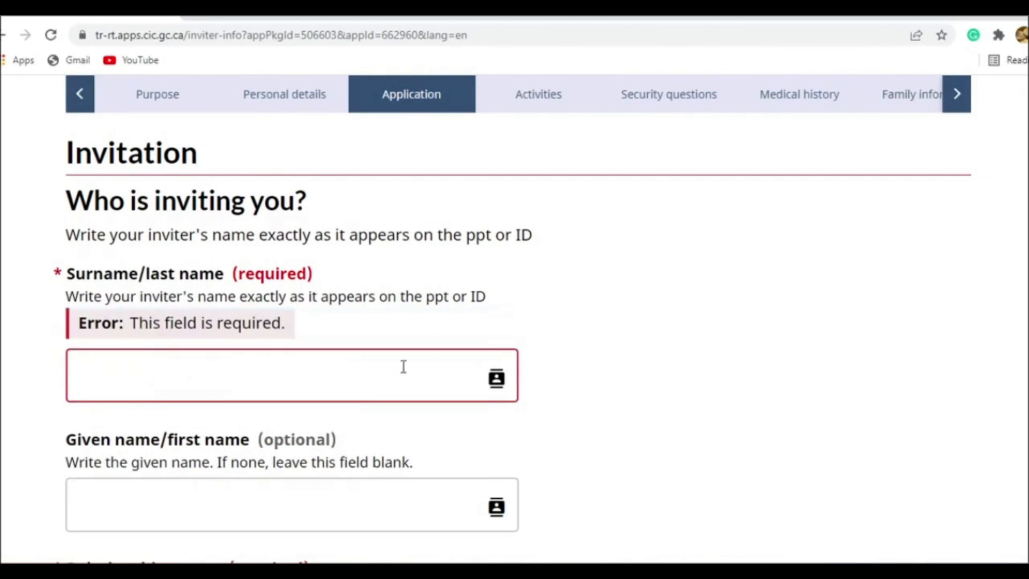
pyautogui.click(395, 374)
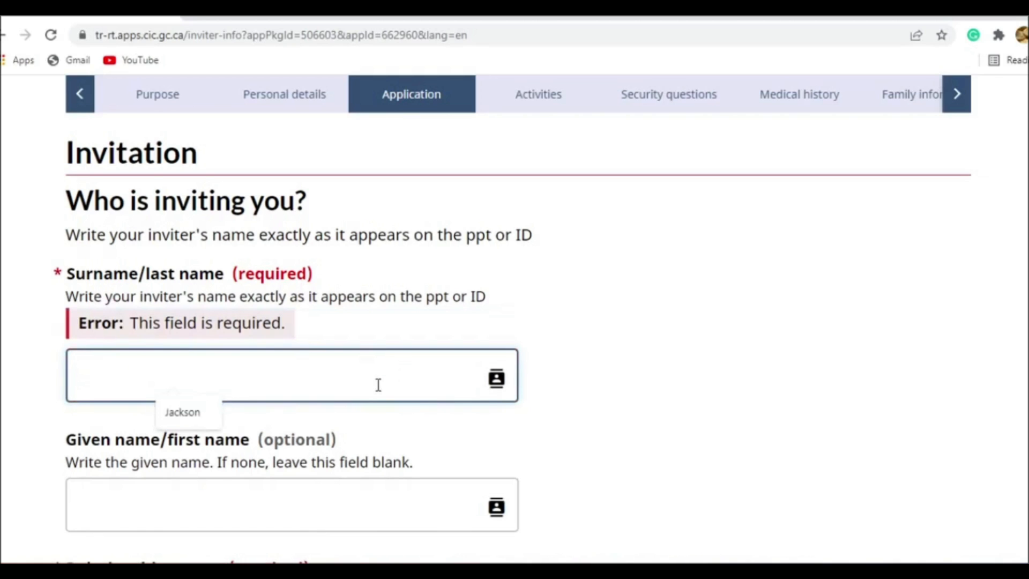
pyautogui.scroll(-1, 377, 384)
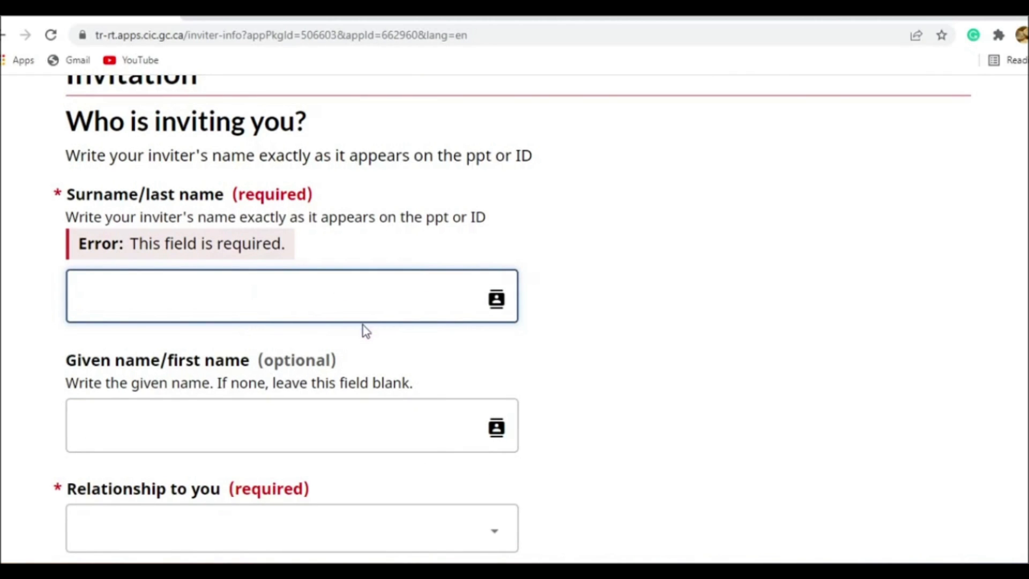
pyautogui.scroll(-1, 352, 333)
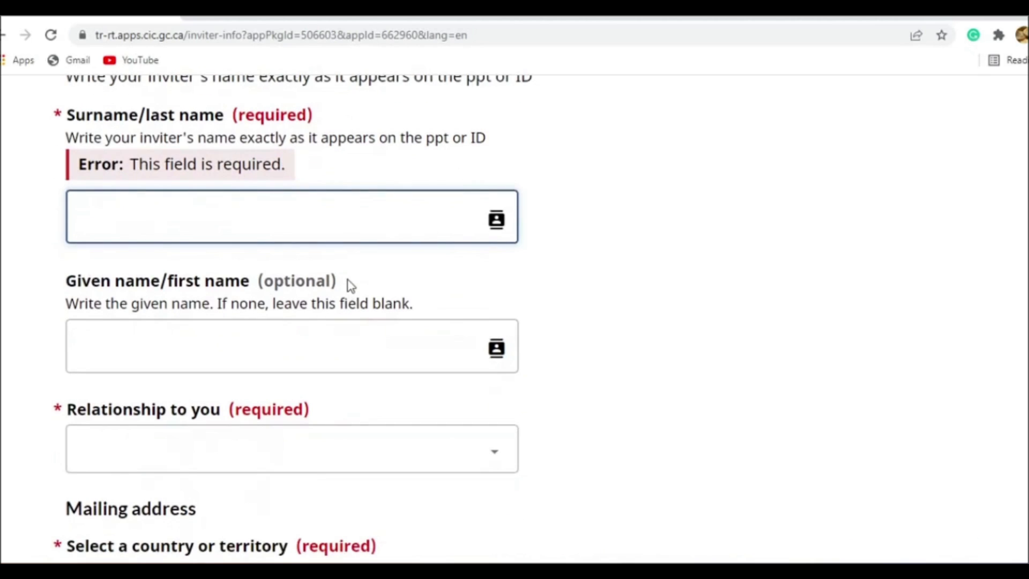
pyautogui.click(352, 216)
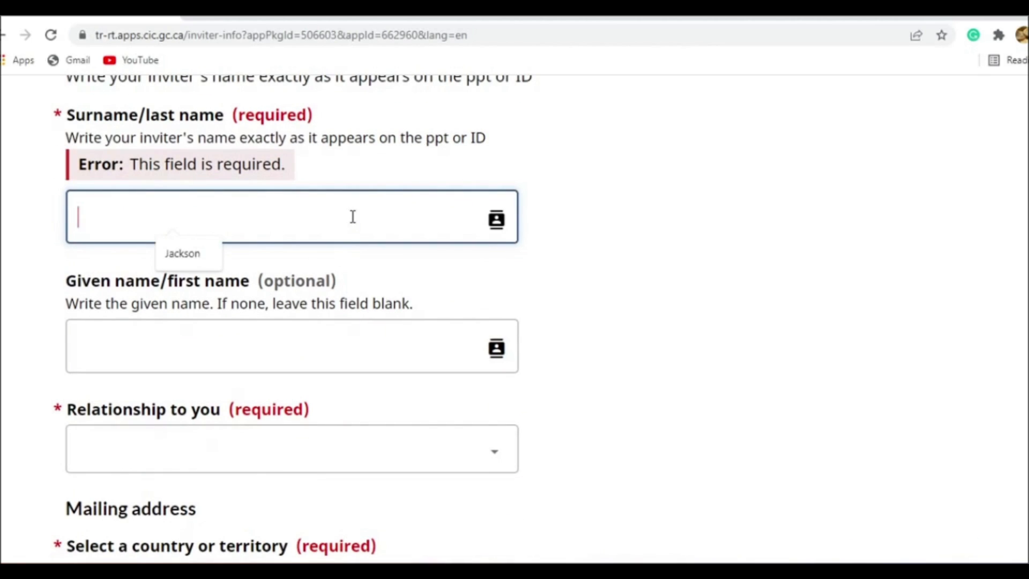
pyautogui.click(184, 256)
pyautogui.click(217, 349)
pyautogui.click(192, 353)
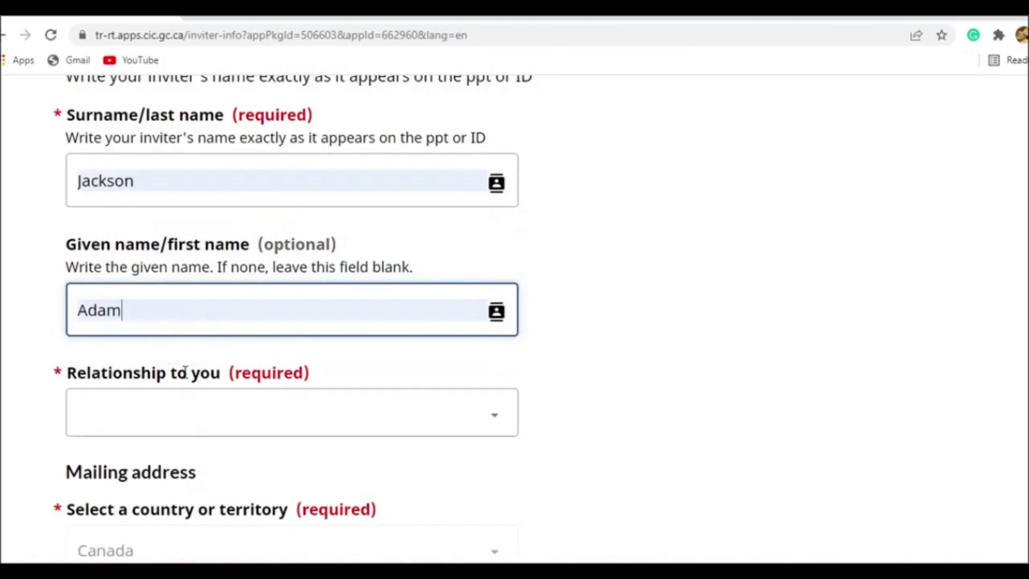
# - Set the inviter's relationship to Family member and enable manual input of the mailing address
pyautogui.click(214, 413)
pyautogui.click(162, 469)
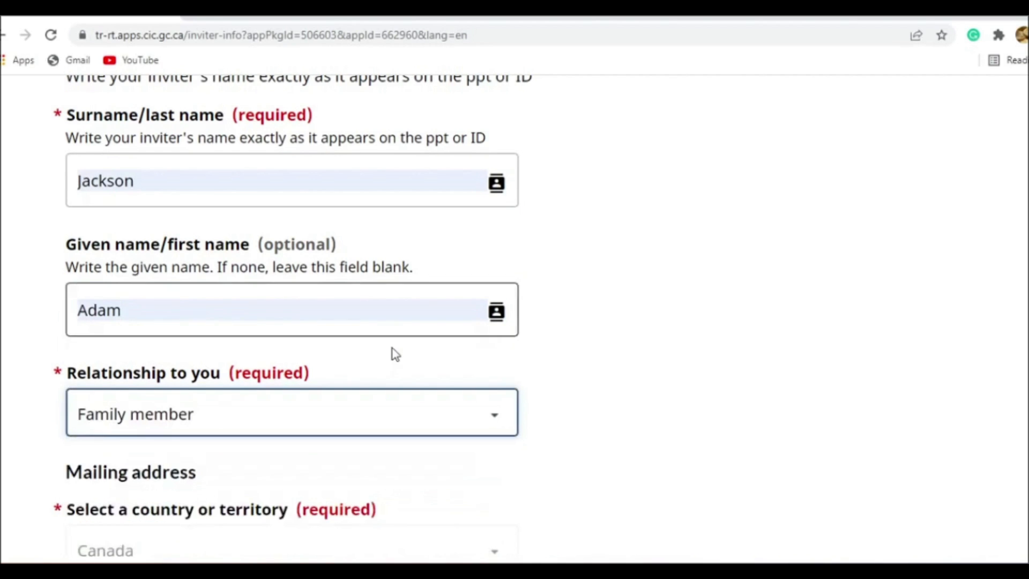
pyautogui.scroll(-5, 246, 355)
pyautogui.click(160, 364)
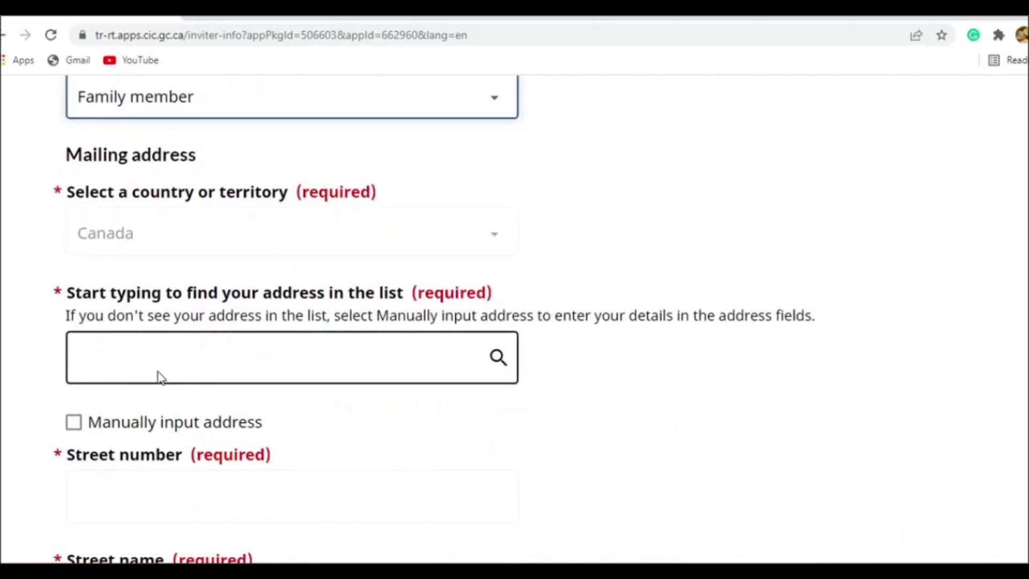
pyautogui.click(138, 422)
# - Fill the inviter's mailing address from the saved browser address and reduce the street number entry to the number only
pyautogui.scroll(-5, 264, 365)
pyautogui.click(213, 202)
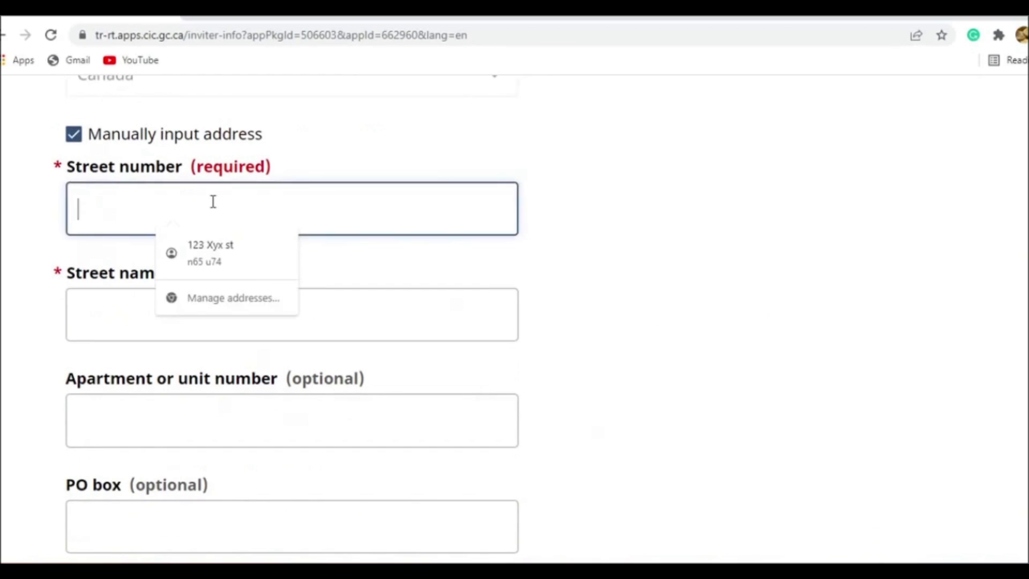
pyautogui.write('1')
pyautogui.click(229, 259)
pyautogui.click(178, 333)
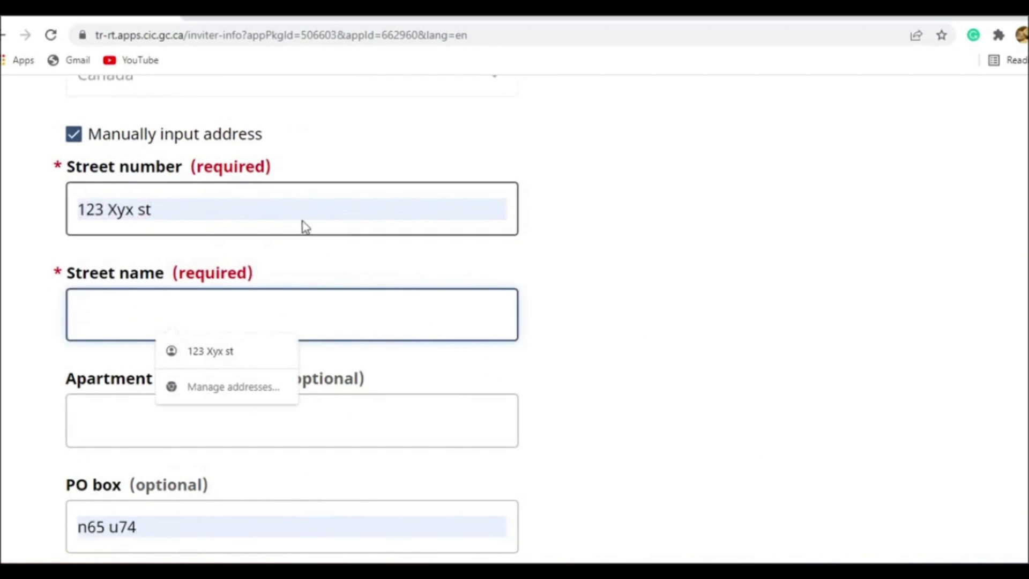
pyautogui.click(282, 216)
pyautogui.press('BackSpace')
pyautogui.press('BackSpace')
pyautogui.press('BackSpace')
pyautogui.press('BackSpace')
pyautogui.press('BackSpace')
pyautogui.press('BackSpace')
pyautogui.press('BackSpace')
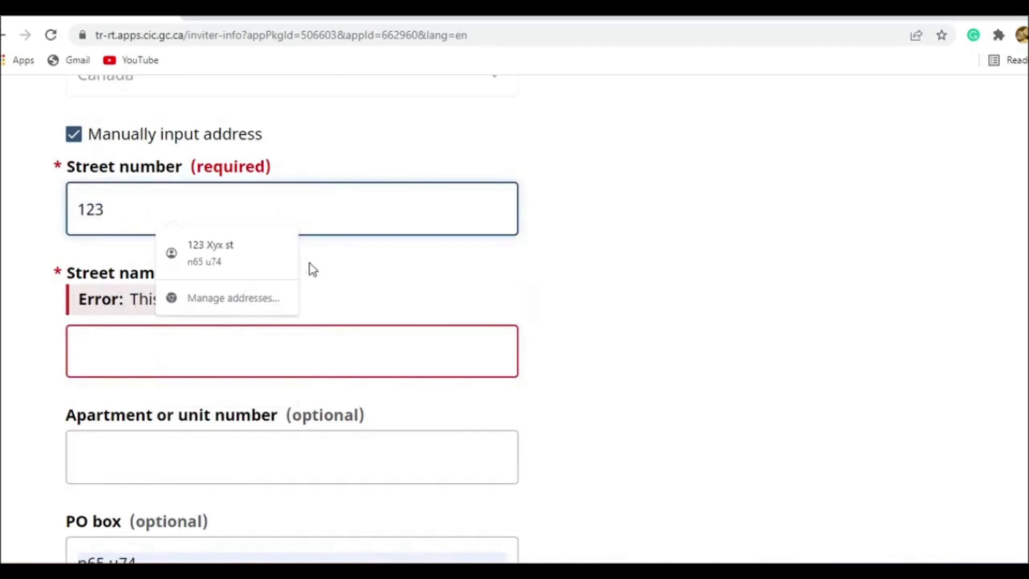
# - Enter the street name of the inviter's mailing address
pyautogui.click(576, 328)
pyautogui.click(436, 360)
pyautogui.write('XYZ ST')
# - Enter the postal code of the inviter's mailing address
pyautogui.scroll(-4, 363, 344)
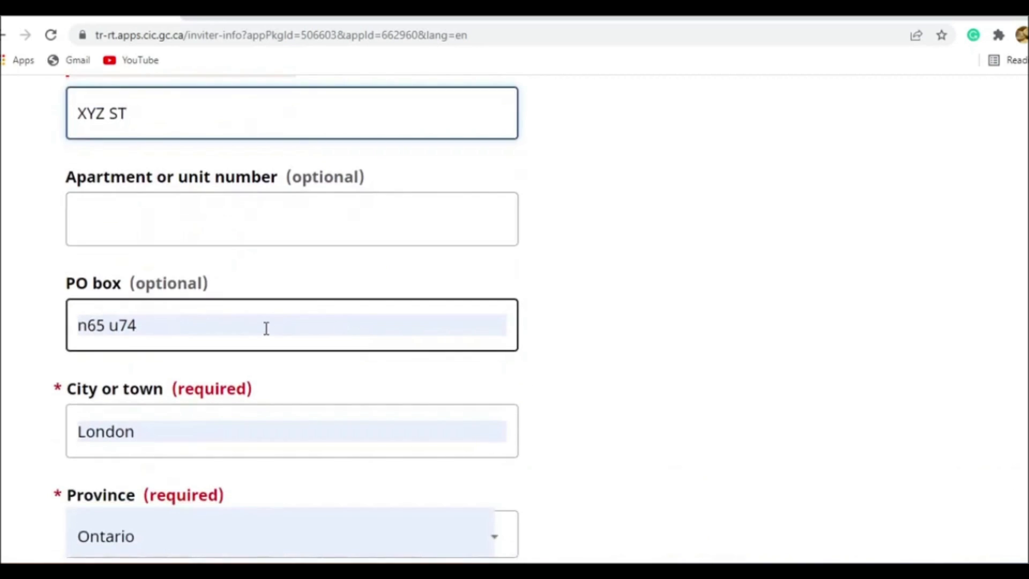
pyautogui.scroll(-6, 271, 324)
pyautogui.click(231, 323)
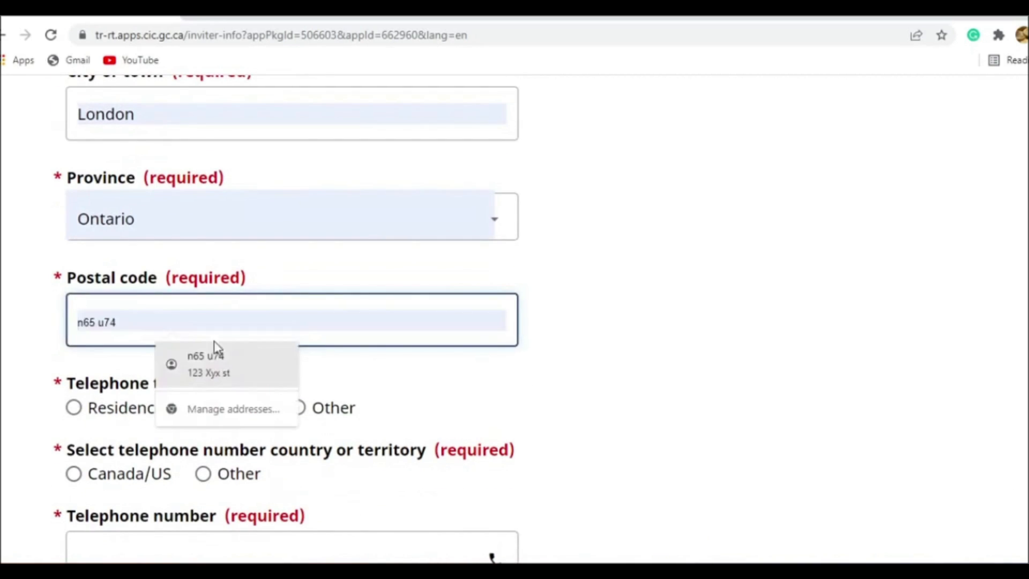
pyautogui.write('X9X')
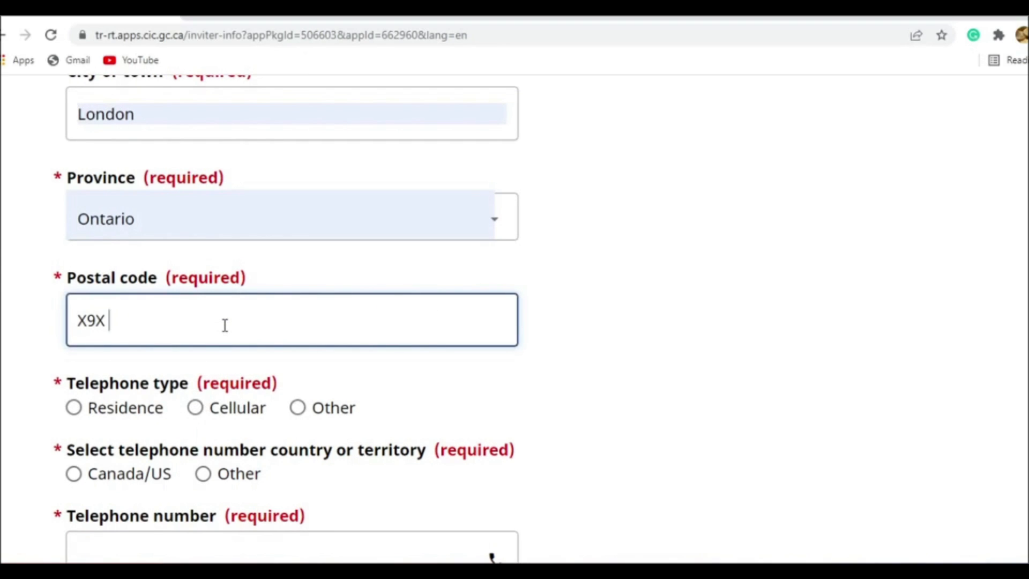
pyautogui.write(' x(')
pyautogui.scroll(-2, 224, 332)
pyautogui.click(223, 339)
pyautogui.scroll(-2, 220, 329)
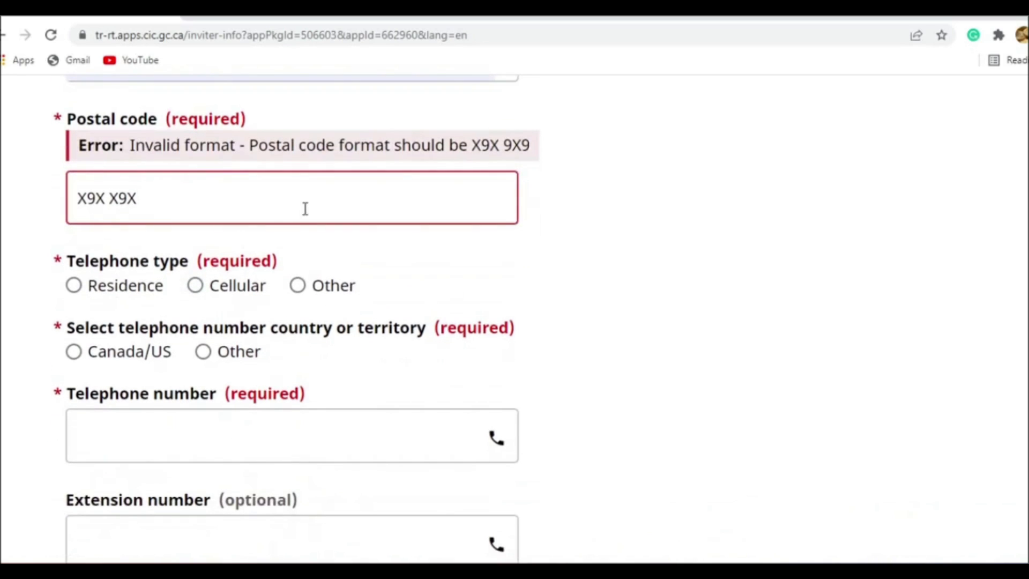
# - Correct the inviter's postal code to the format X9X 9X9 given in the validation message
pyautogui.moveTo(529, 146); pyautogui.dragTo(471, 145)
pyautogui.hotkey('ctrl', 'c')
pyautogui.click(179, 218)
pyautogui.hotkey('ctrl', 'a')
pyautogui.hotkey('ctrl', 'v')
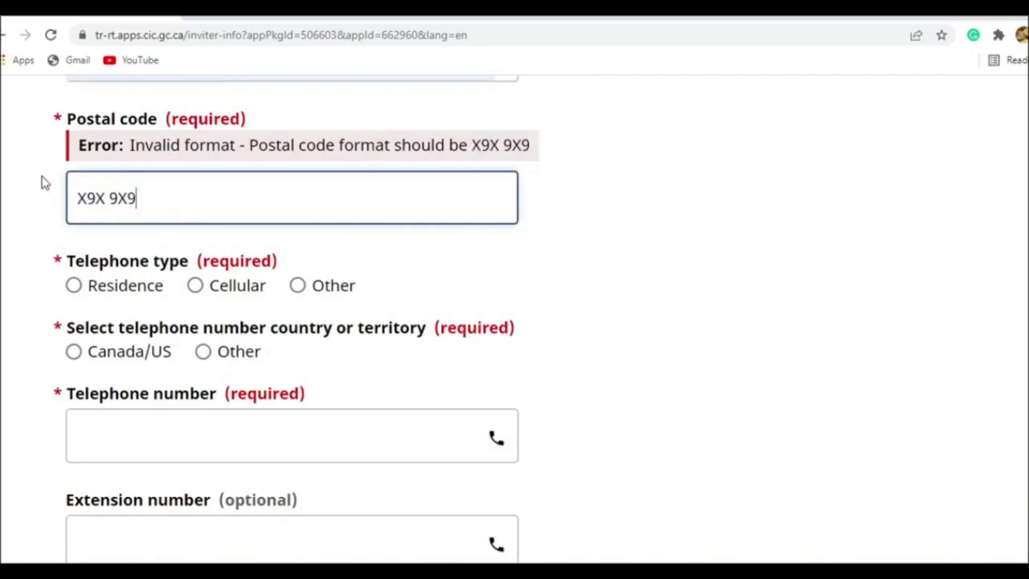
pyautogui.click(545, 300)
# - Set the inviter's telephone type to Cellular and country to Canada/US, and fill in the saved telephone number
pyautogui.scroll(-2, 545, 296)
pyautogui.click(196, 171)
pyautogui.click(74, 236)
pyautogui.click(113, 312)
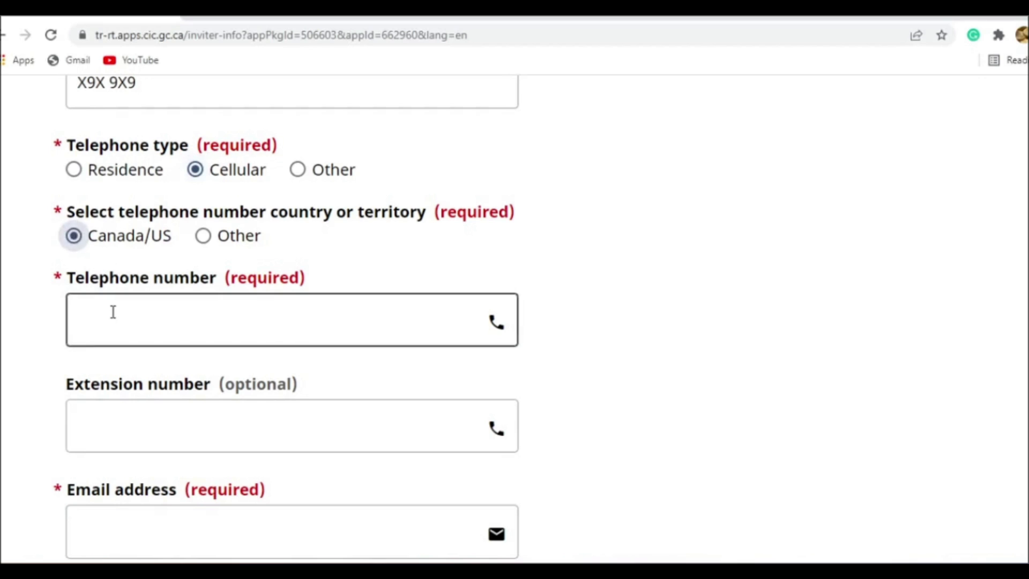
pyautogui.click(173, 358)
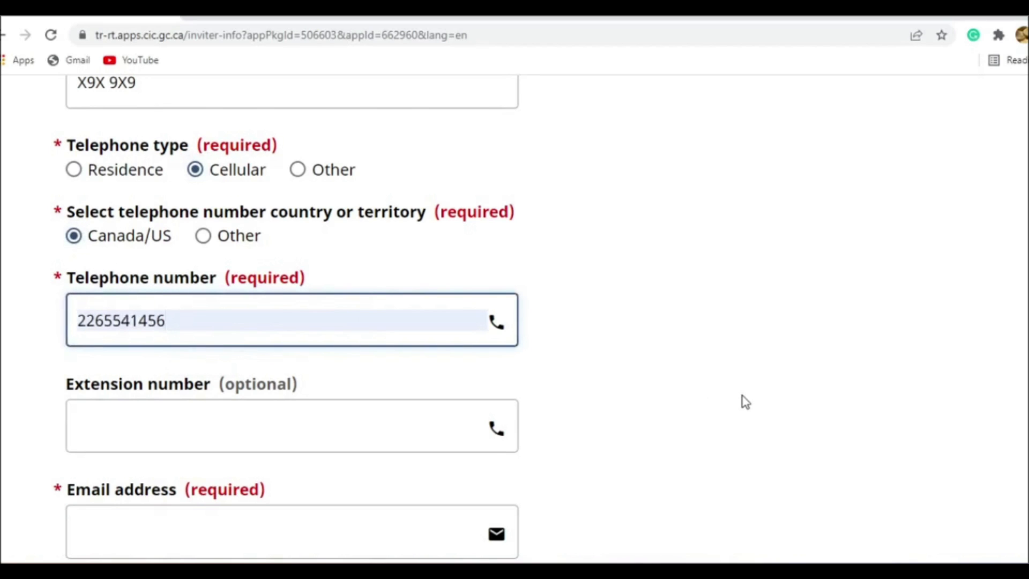
pyautogui.click(742, 401)
# - Enter the inviter's email address and correct the spelling of its domain
pyautogui.scroll(-3, 146, 379)
pyautogui.click(197, 369)
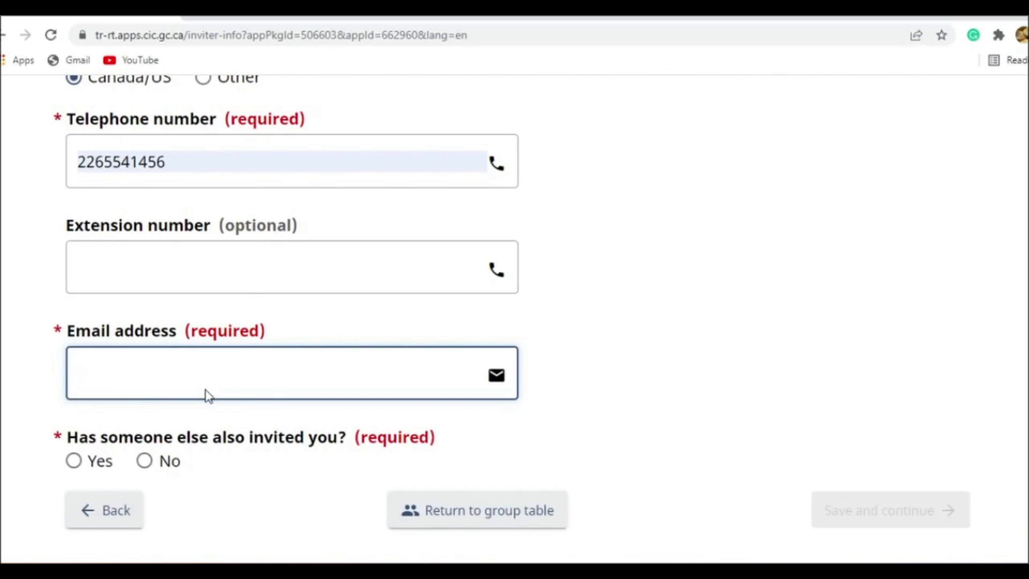
pyautogui.write('xyz@gmil.com')
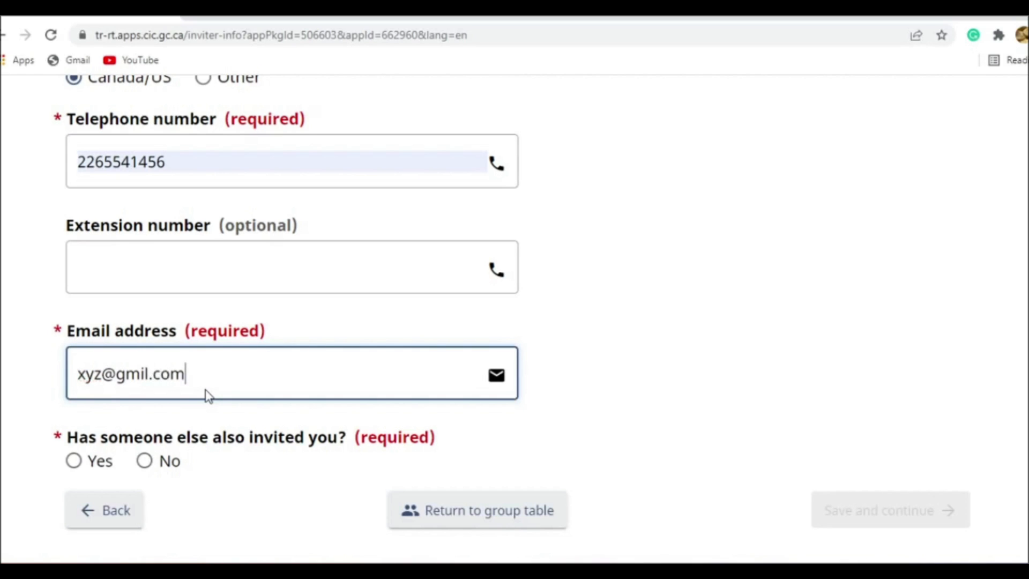
pyautogui.write('a')
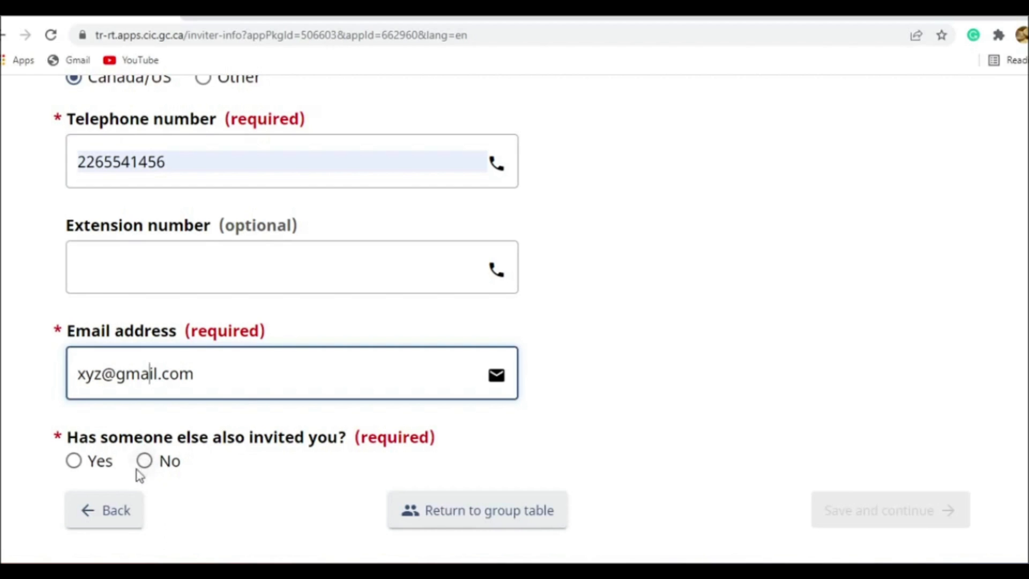
# - Answer No to whether someone else also invited the applicant, and save the inviter information
pyautogui.click(102, 464)
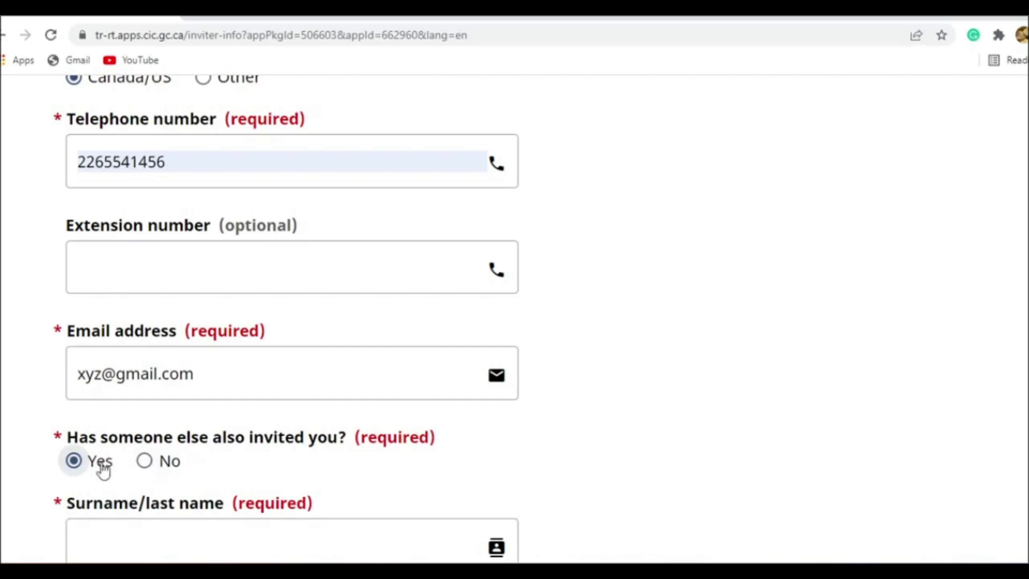
pyautogui.scroll(-4, 191, 425)
pyautogui.click(163, 225)
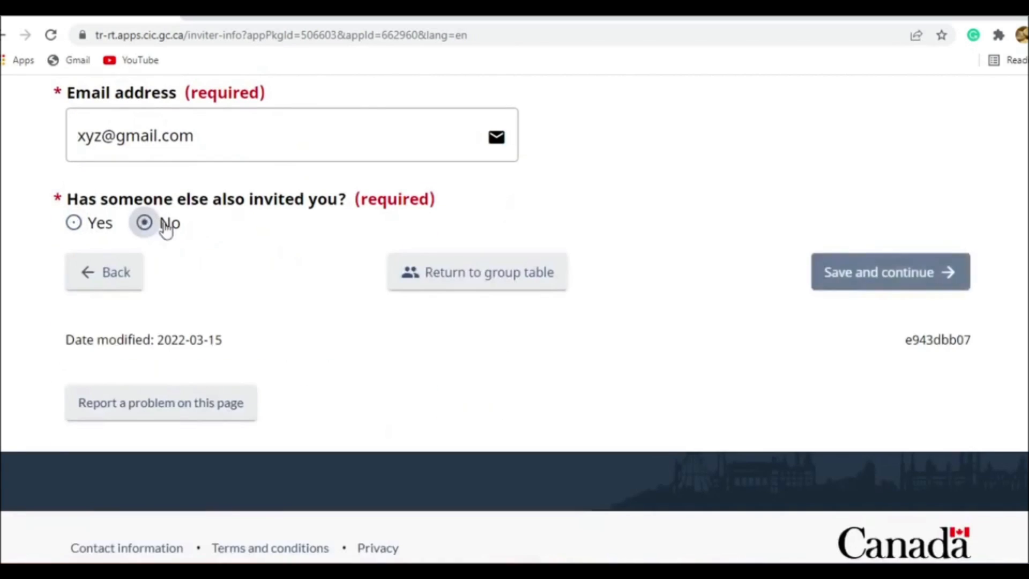
pyautogui.scroll(1, 415, 321)
pyautogui.click(871, 354)
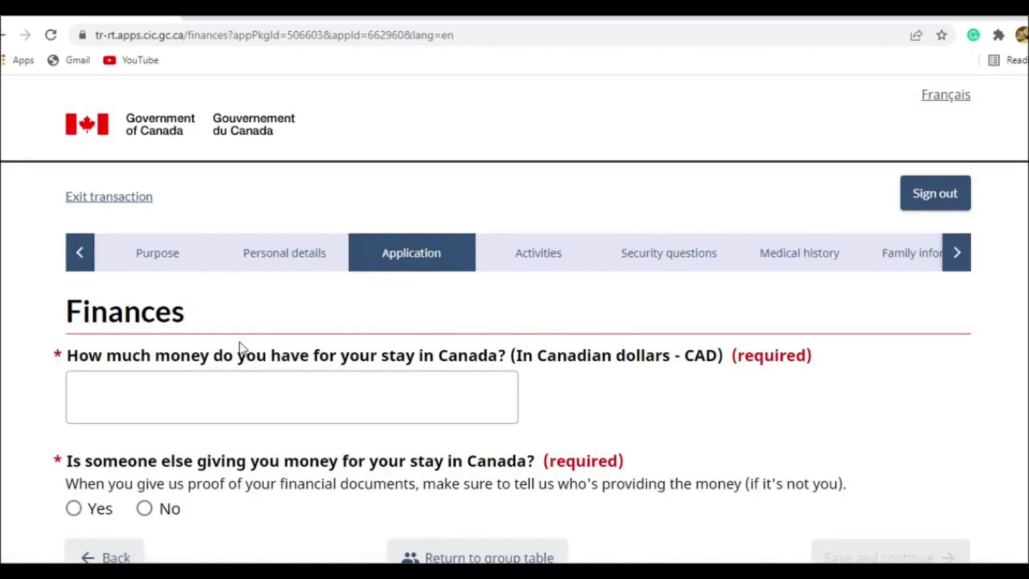
# - Set the money available for the stay in Canada to 5000 CAD
pyautogui.scroll(-1, 240, 349)
pyautogui.click(241, 339)
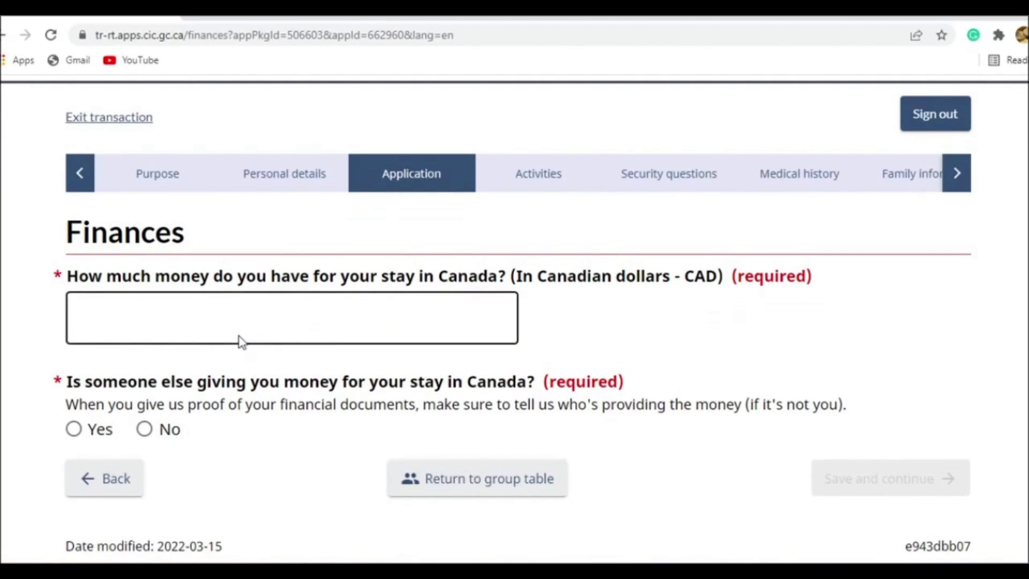
pyautogui.click(268, 323)
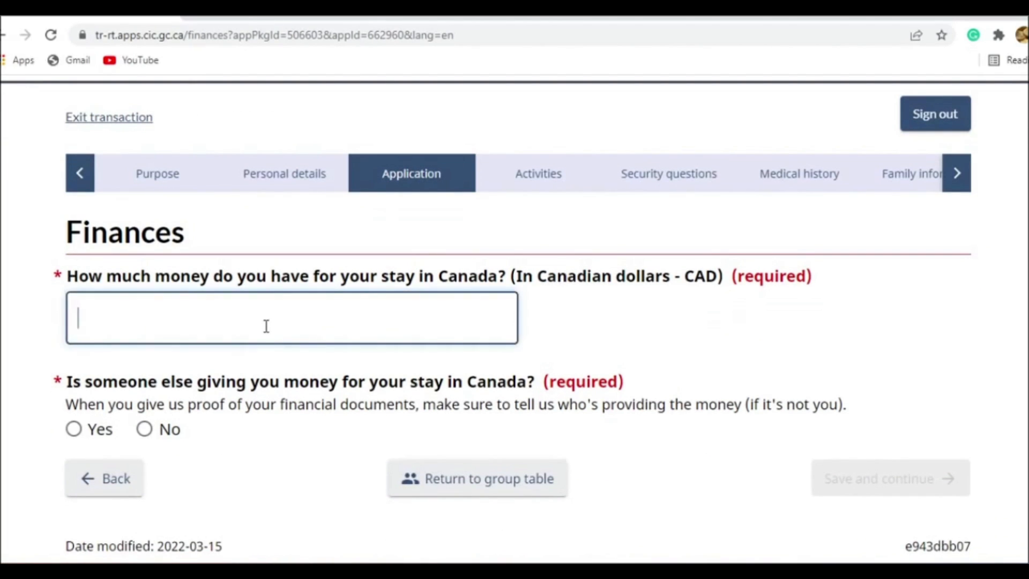
pyautogui.write('110')
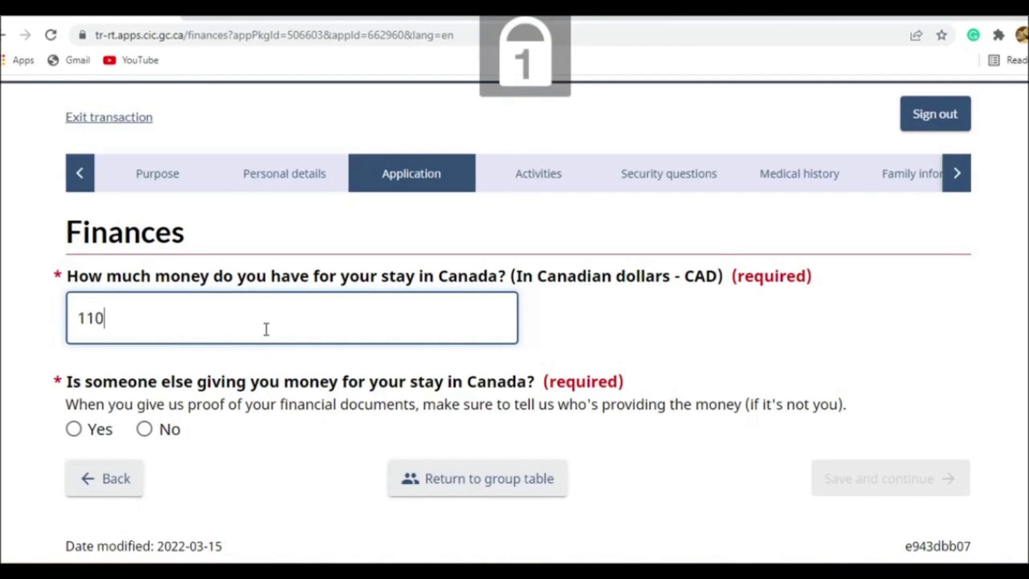
pyautogui.press('BackSpace')
pyautogui.press('BackSpace')
pyautogui.write('000')
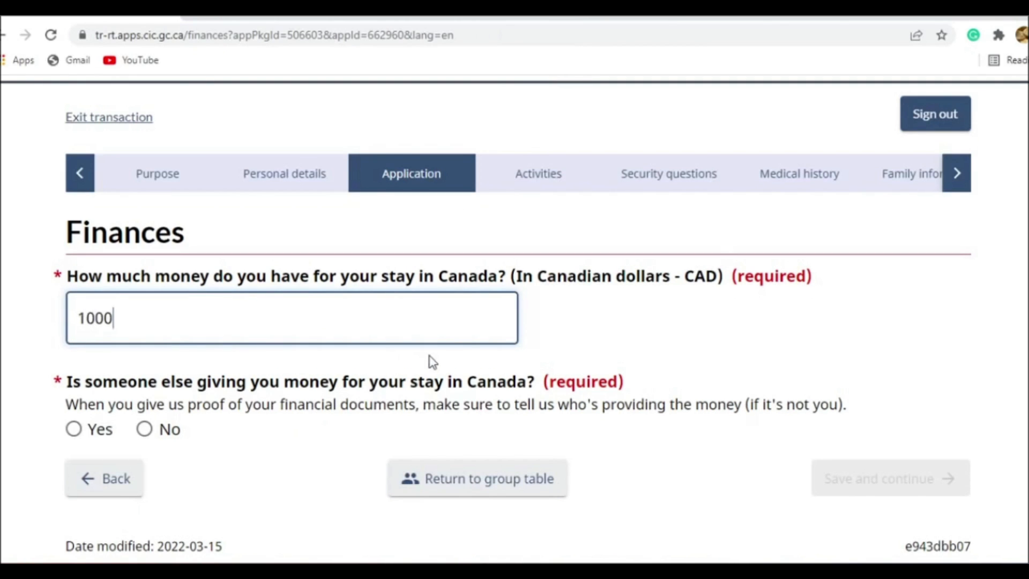
pyautogui.press('BackSpace')
pyautogui.press('BackSpace')
pyautogui.press('BackSpace')
pyautogui.press('BackSpace')
pyautogui.write('5000')
pyautogui.click(624, 354)
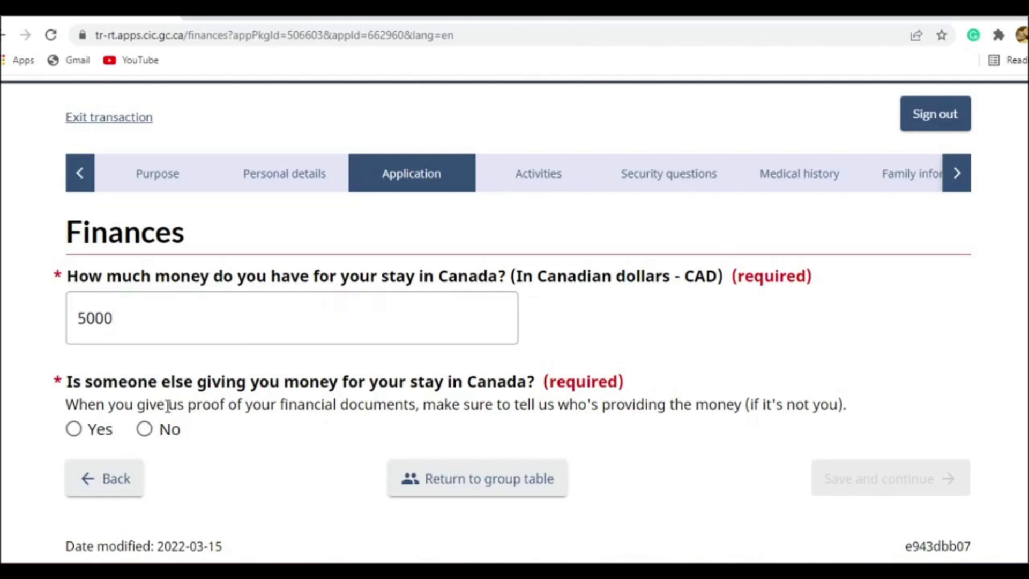
# - Declare that someone else is giving money for the stay, with the details "My son is funding all my expenses in Canada"
pyautogui.click(99, 434)
pyautogui.scroll(-2, 161, 397)
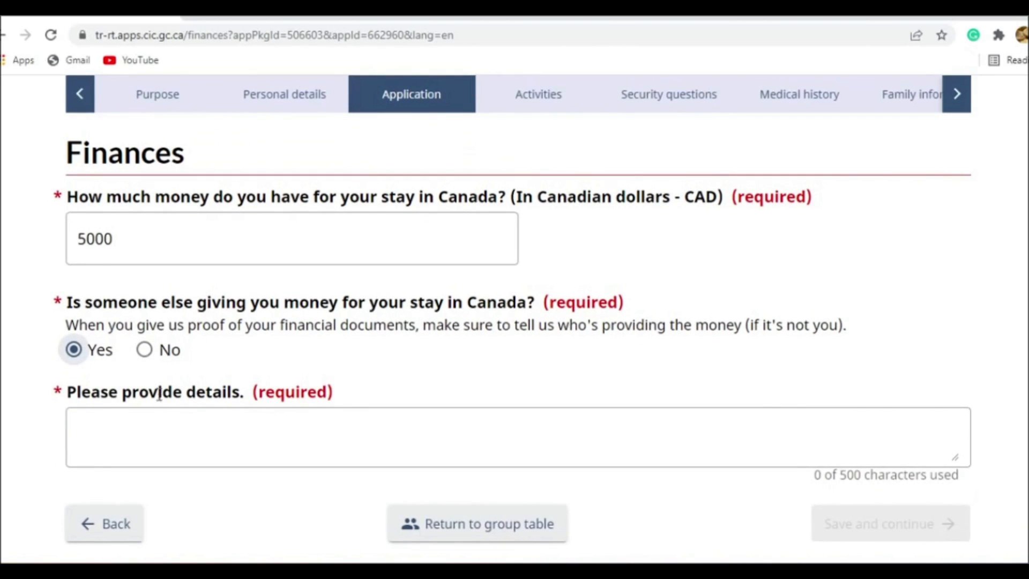
pyautogui.click(172, 438)
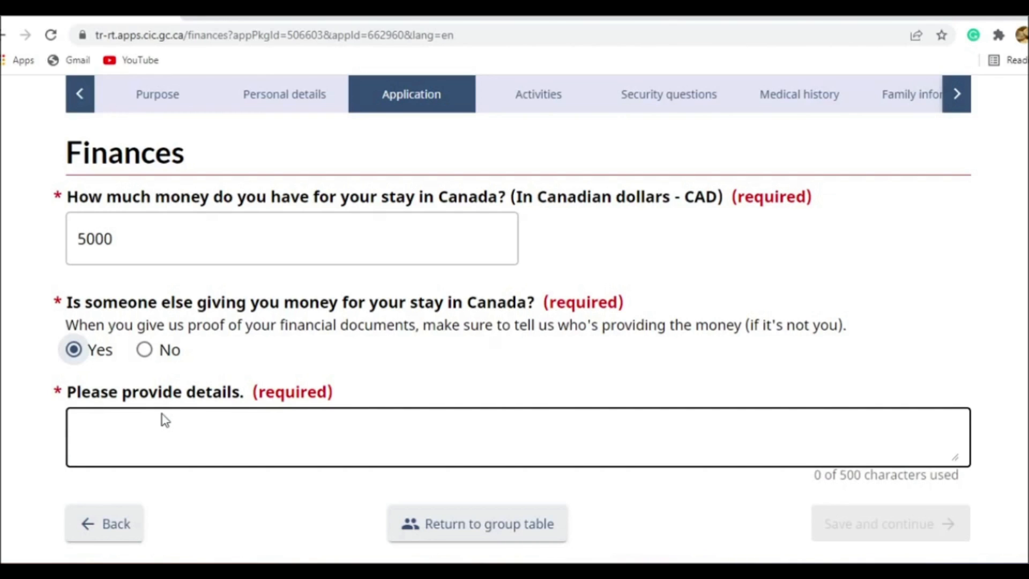
pyautogui.press('Tab')
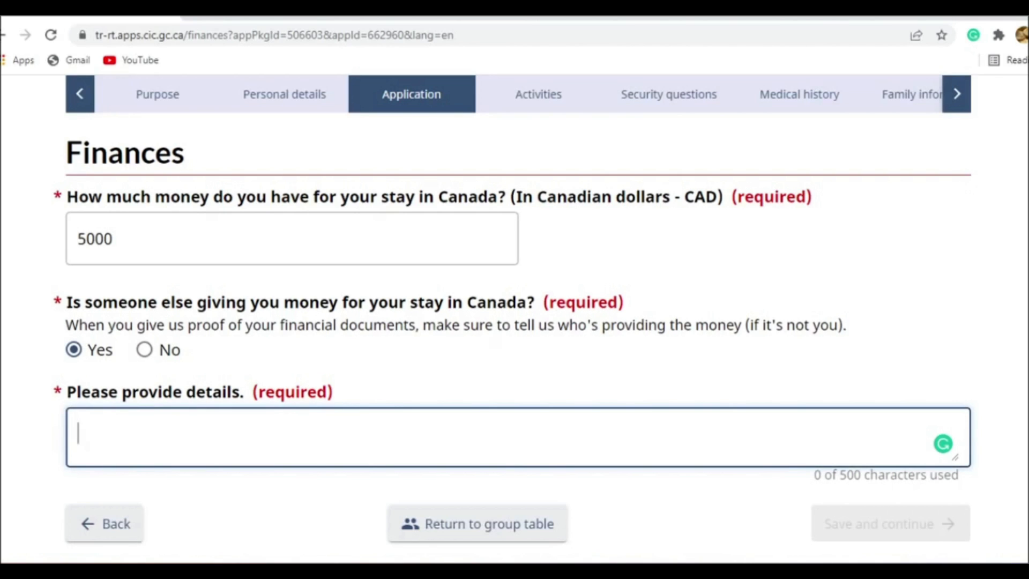
pyautogui.write('My son is funding or')
pyautogui.press('BackSpace')
pyautogui.press('BackSpace')
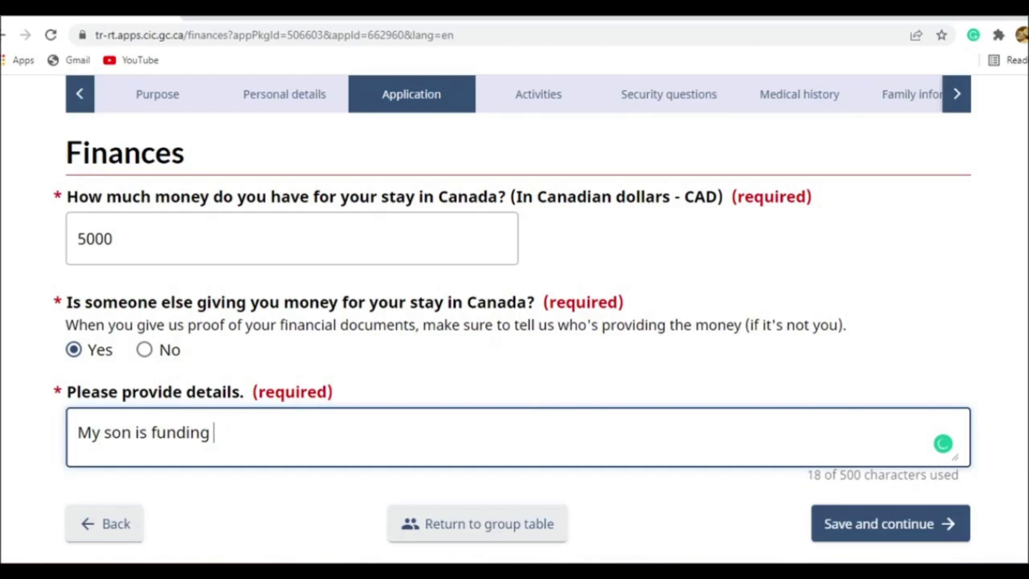
pyautogui.write('all my expense ')
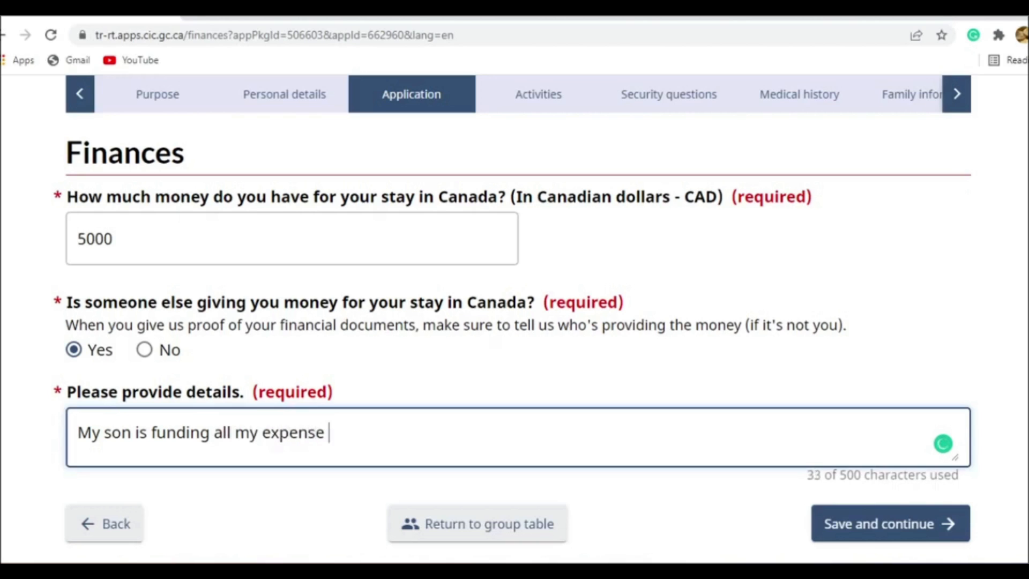
pyautogui.write('s in Canada')
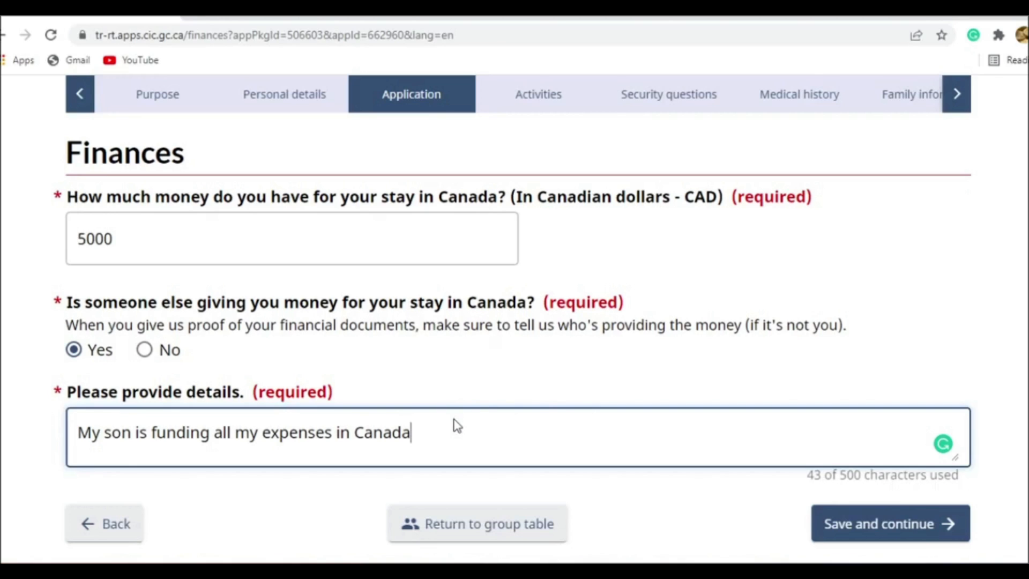
pyautogui.click(649, 392)
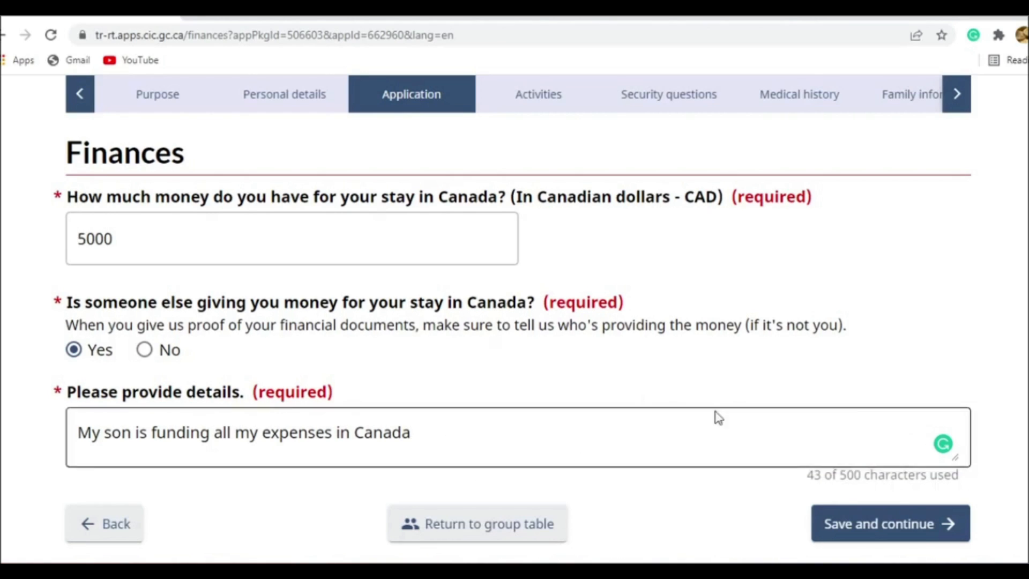
# - Save the finances answers and continue to the questions on education, work and other activities
pyautogui.scroll(-2, 884, 413)
pyautogui.click(899, 449)
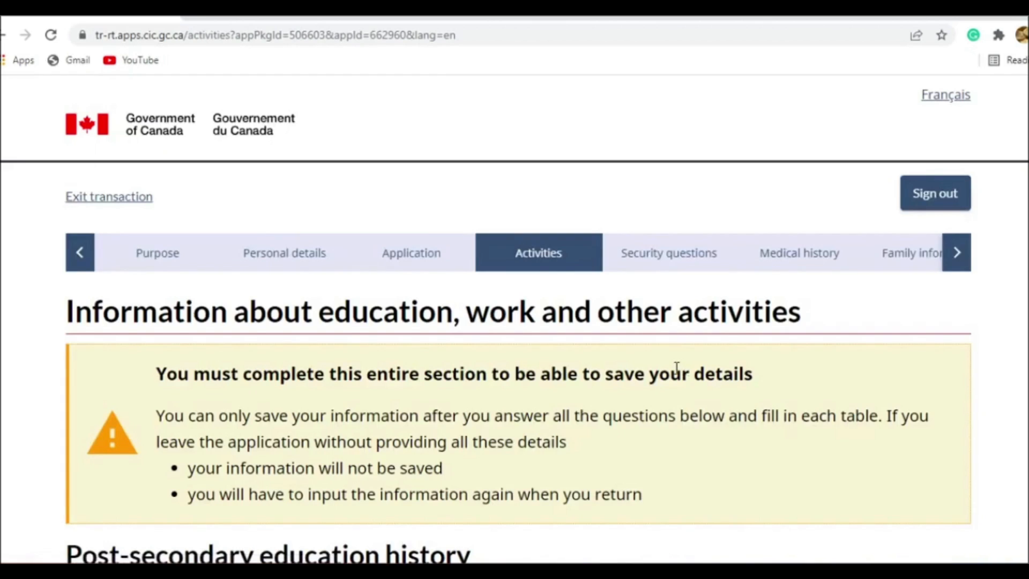
pyautogui.scroll(-3, 674, 368)
pyautogui.scroll(3, 527, 327)
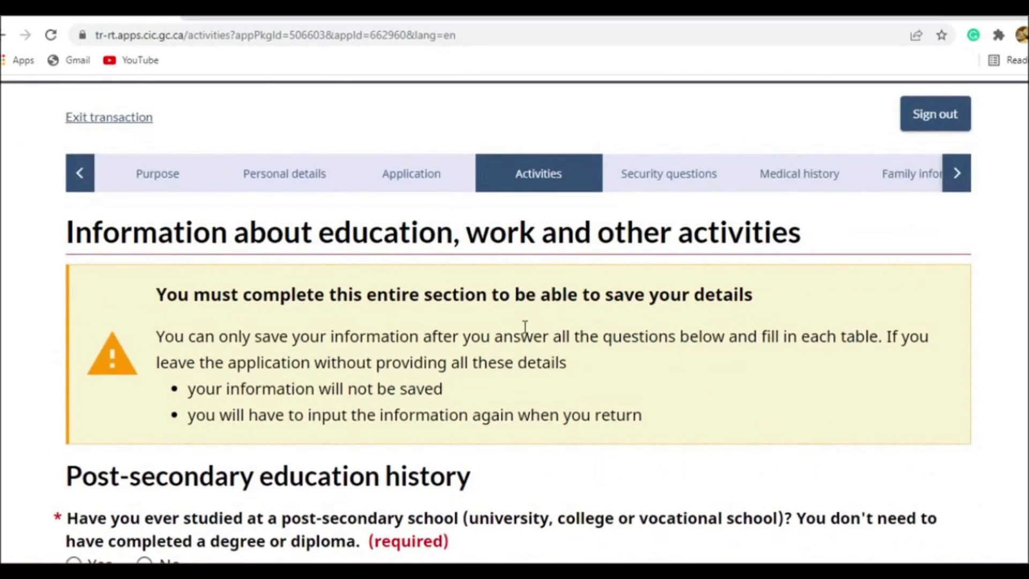
pyautogui.scroll(-1, 525, 327)
pyautogui.scroll(-2, 523, 326)
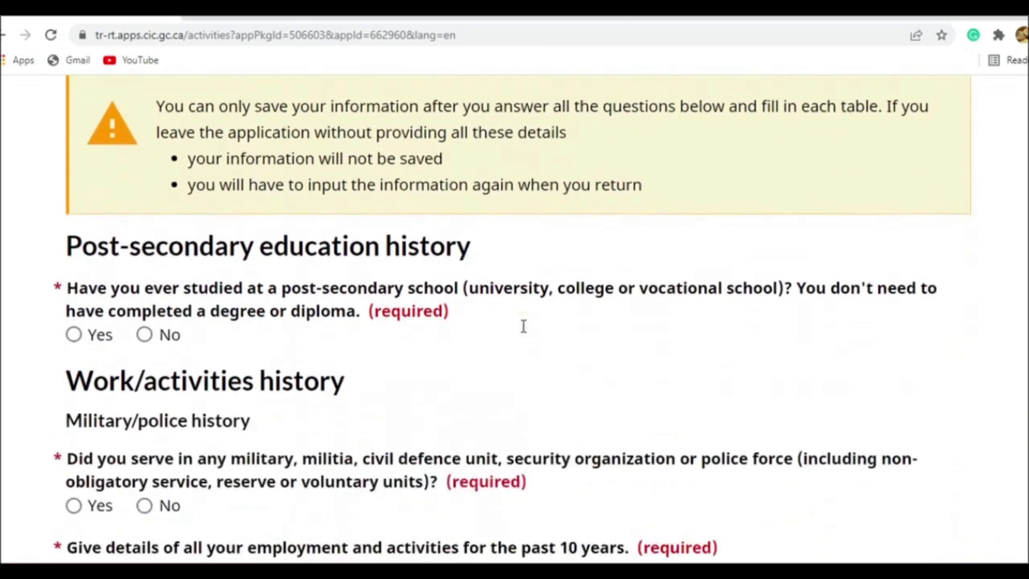
# - Answer No to post-secondary study and No to military, security or police service
pyautogui.click(102, 328)
pyautogui.scroll(-2, 331, 427)
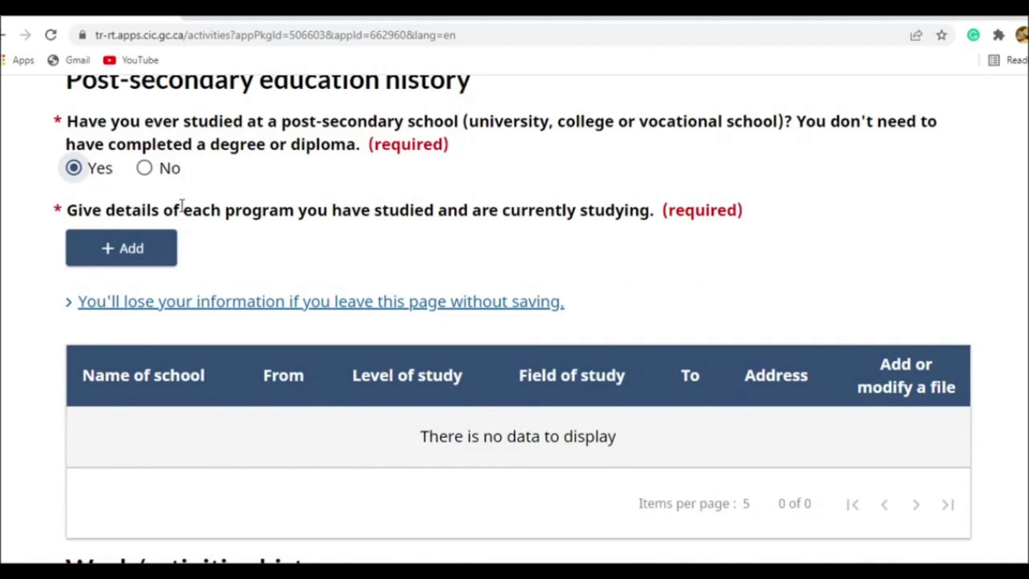
pyautogui.click(144, 167)
pyautogui.scroll(3, 247, 283)
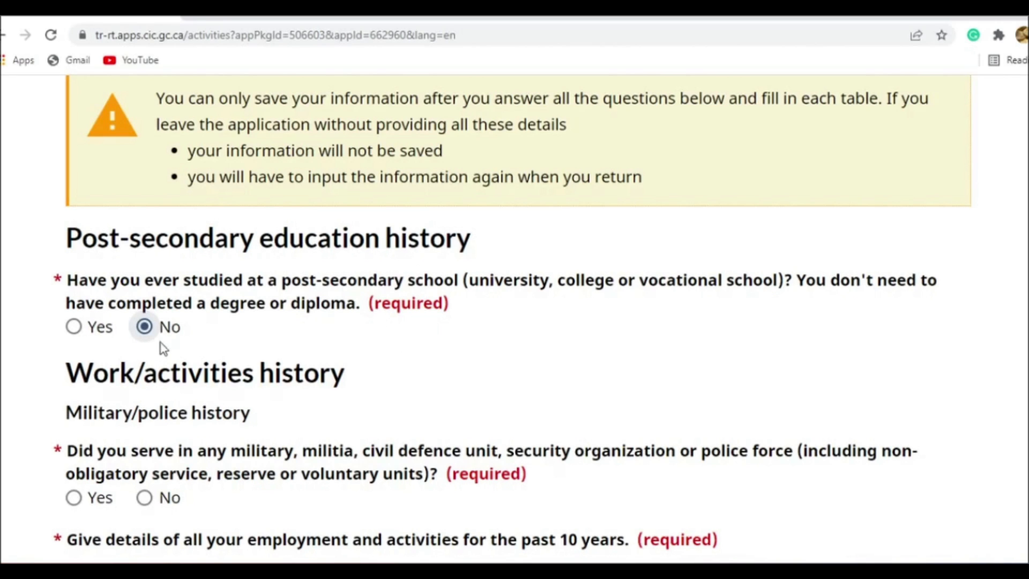
pyautogui.scroll(-3, 161, 349)
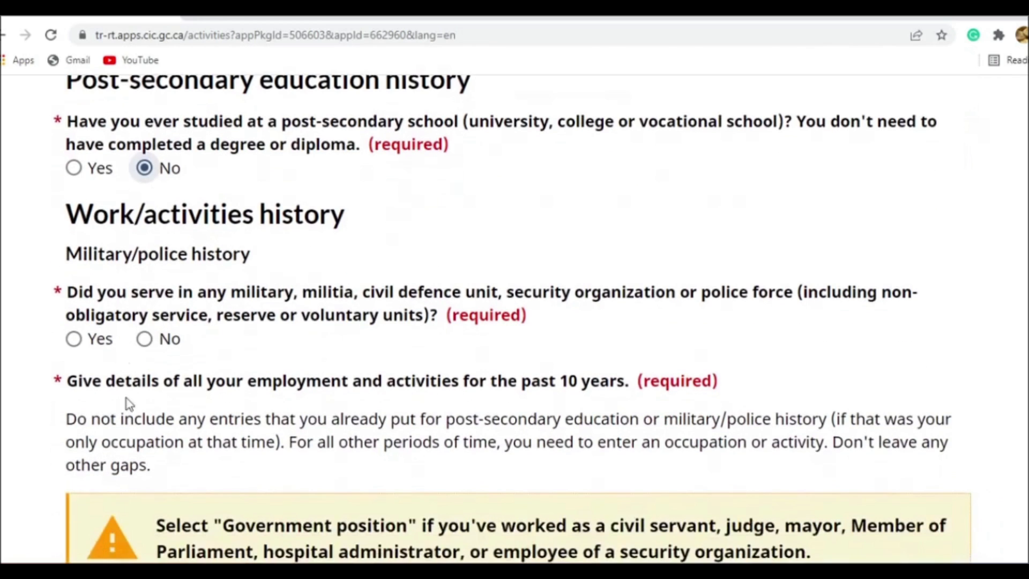
pyautogui.click(145, 340)
# - Add a new entry to the 10-year employment history and set its start date to January 2010
pyautogui.scroll(-6, 184, 314)
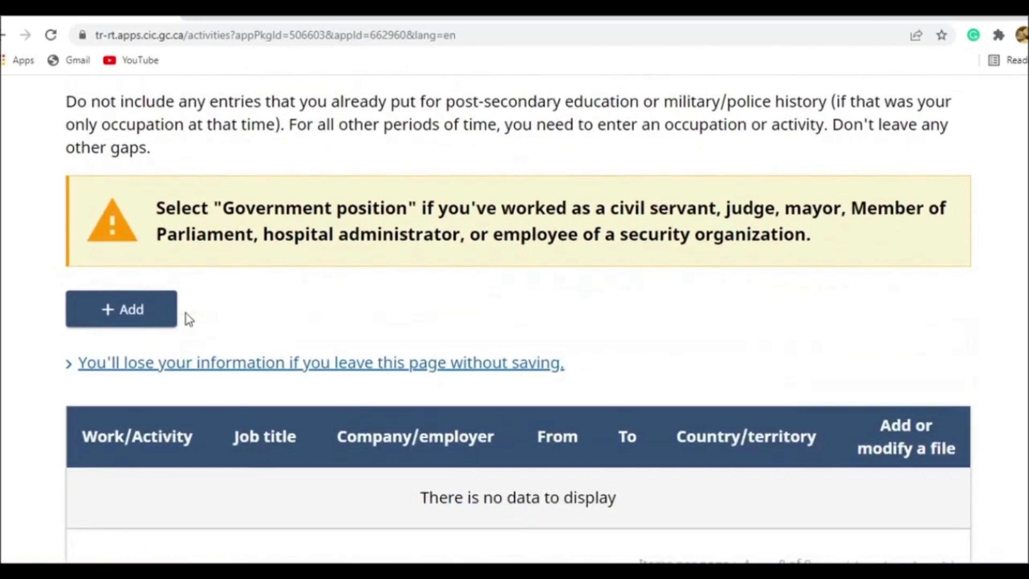
pyautogui.scroll(-3, 186, 316)
pyautogui.scroll(6, 186, 316)
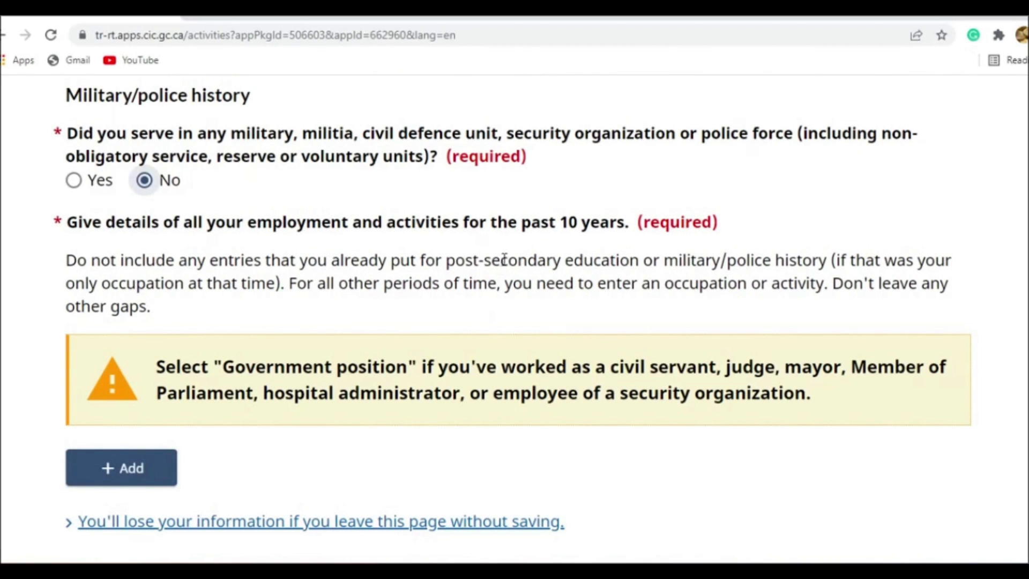
pyautogui.click(134, 467)
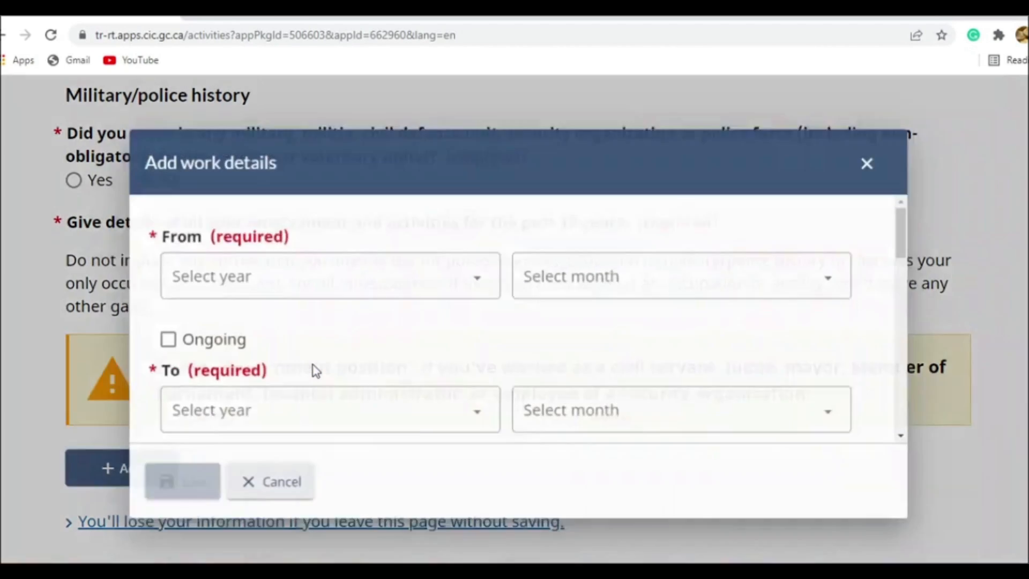
pyautogui.scroll(2, 343, 285)
pyautogui.click(328, 288)
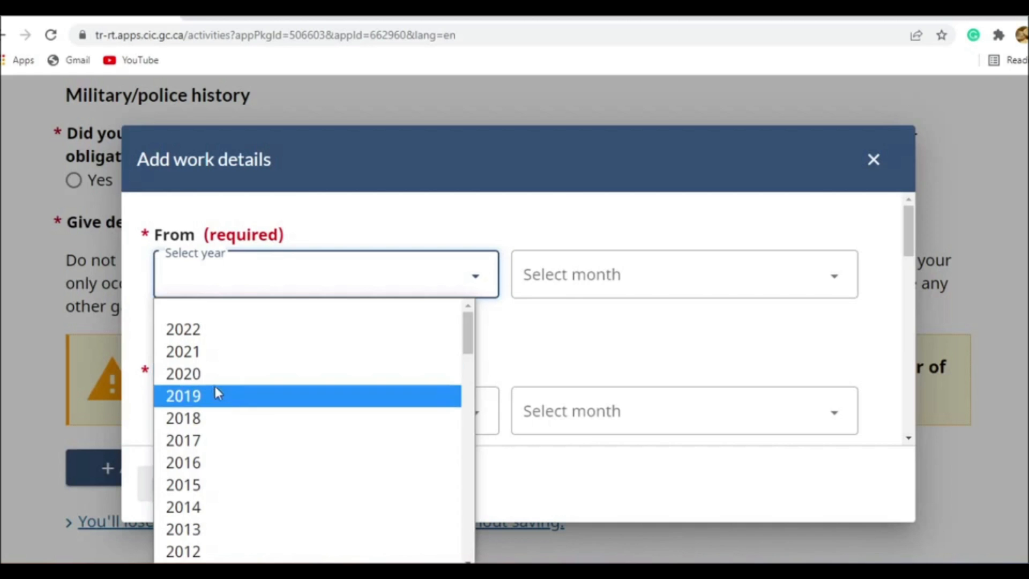
pyautogui.scroll(-5, 203, 462)
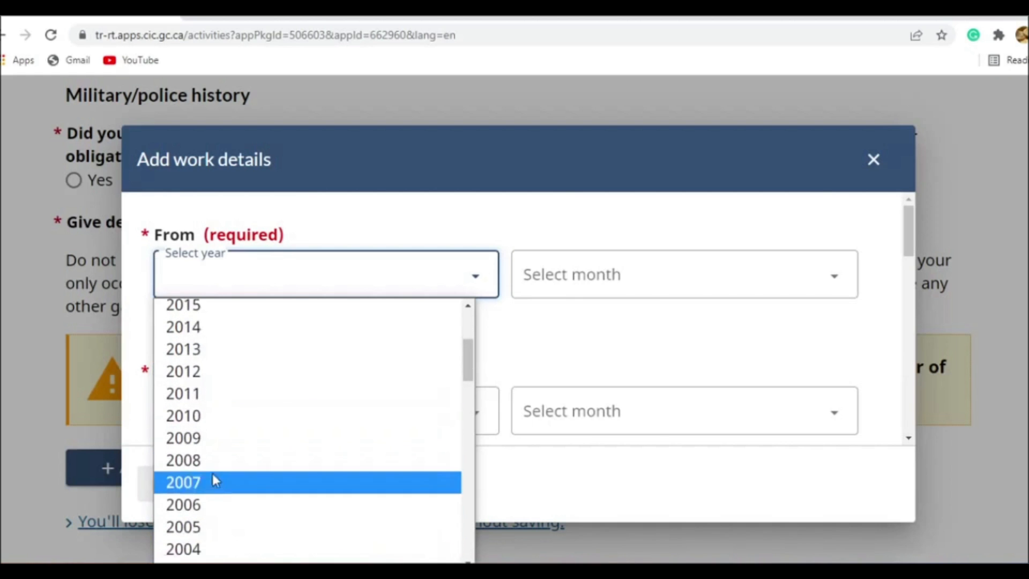
pyautogui.click(214, 418)
pyautogui.click(565, 287)
pyautogui.click(558, 328)
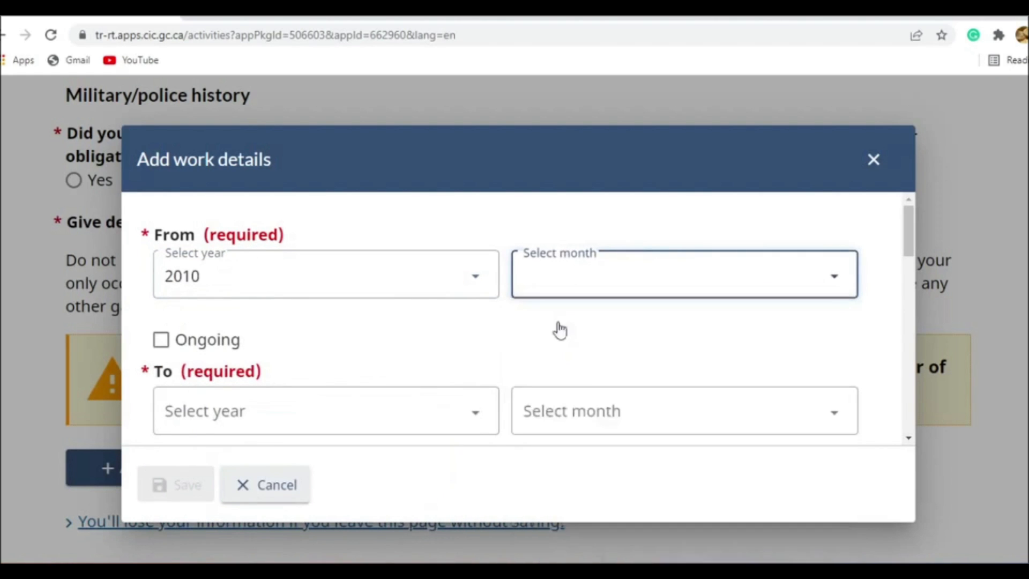
# - Set the end date of the work entry to January 2015
pyautogui.click(392, 411)
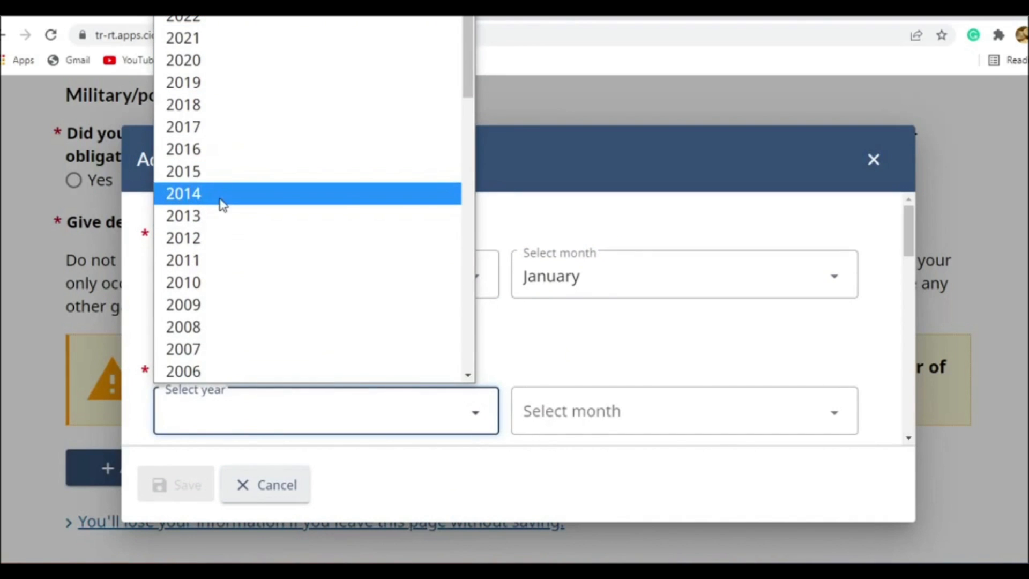
pyautogui.click(219, 173)
pyautogui.click(610, 412)
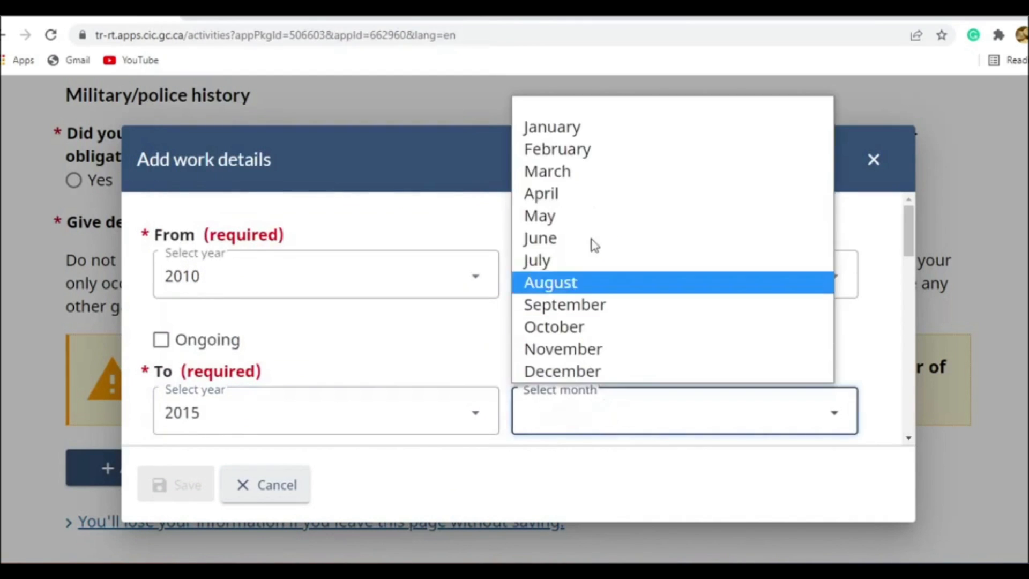
pyautogui.click(613, 138)
pyautogui.scroll(-4, 410, 281)
pyautogui.scroll(-8, 336, 283)
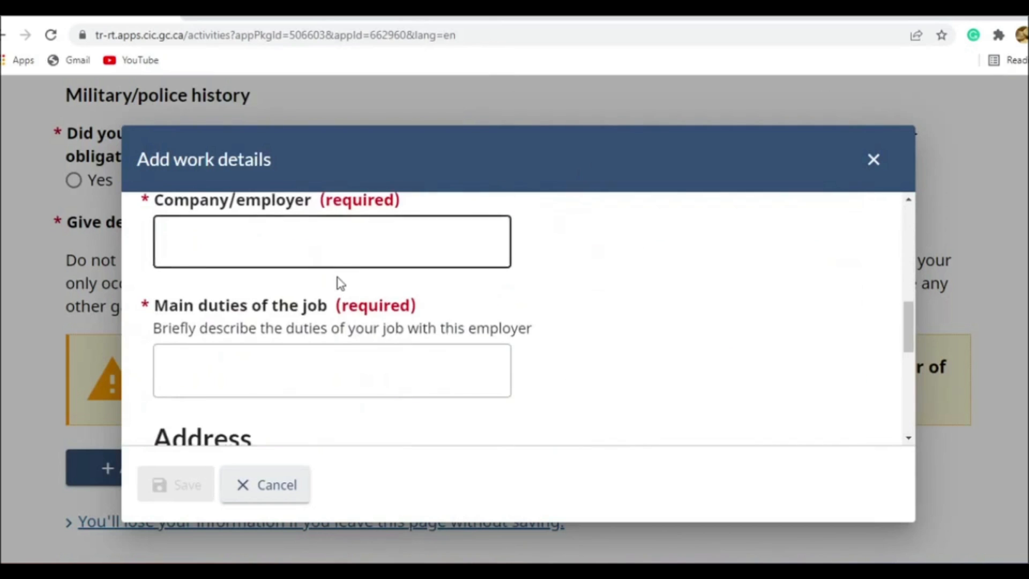
# - Mark the work entry that starts in January 2010 as ongoing
pyautogui.scroll(10, 359, 328)
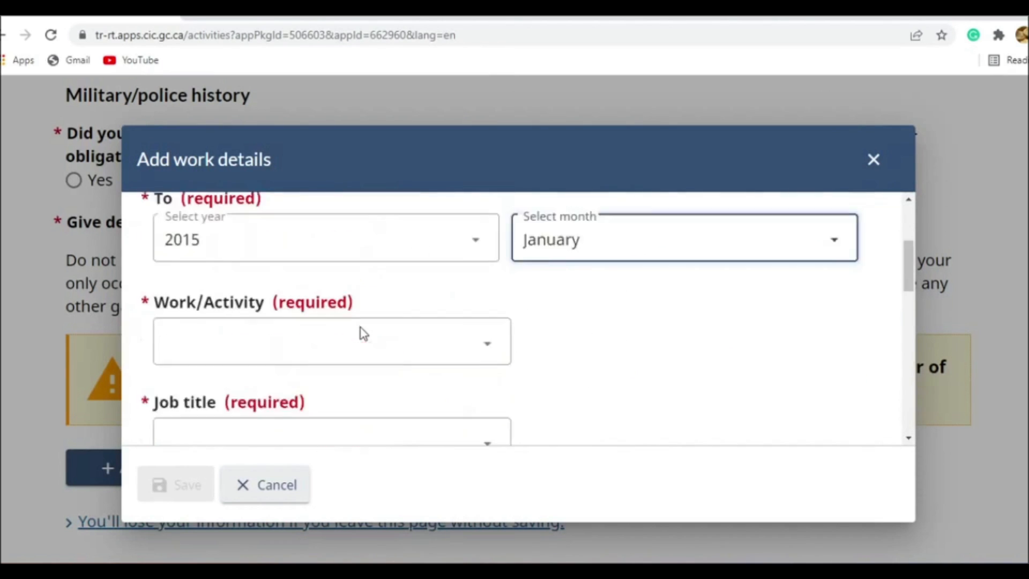
pyautogui.scroll(-2, 451, 306)
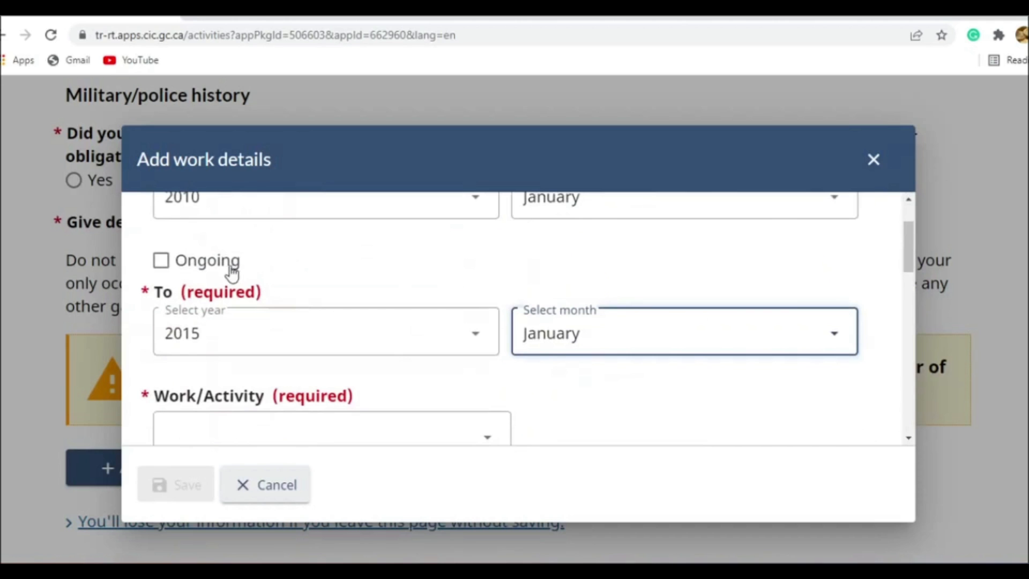
pyautogui.scroll(2, 321, 331)
pyautogui.scroll(-3, 352, 300)
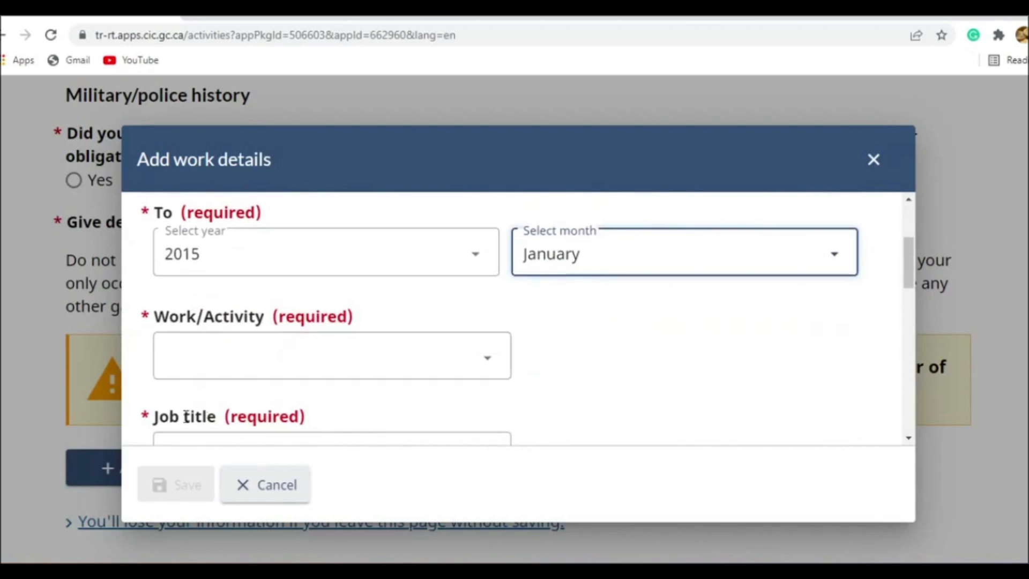
pyautogui.scroll(3, 540, 340)
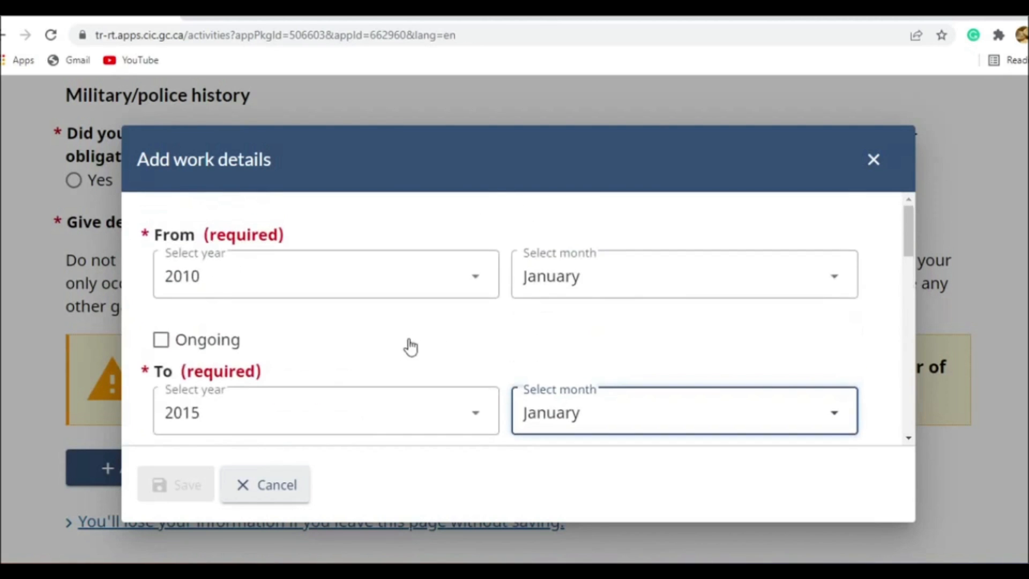
pyautogui.click(213, 338)
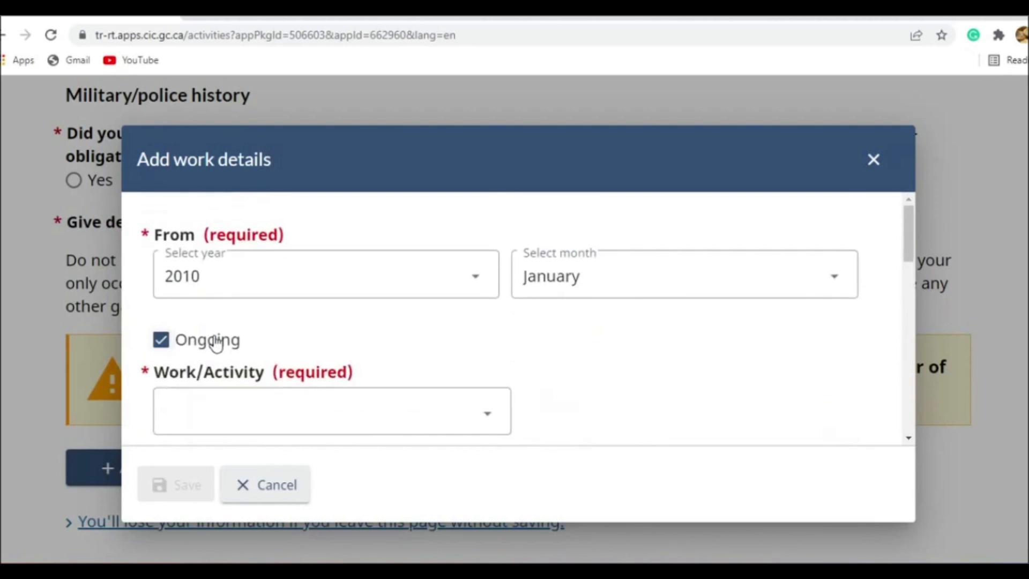
# - Set the work entry's activity type to Retired
pyautogui.scroll(-1, 322, 328)
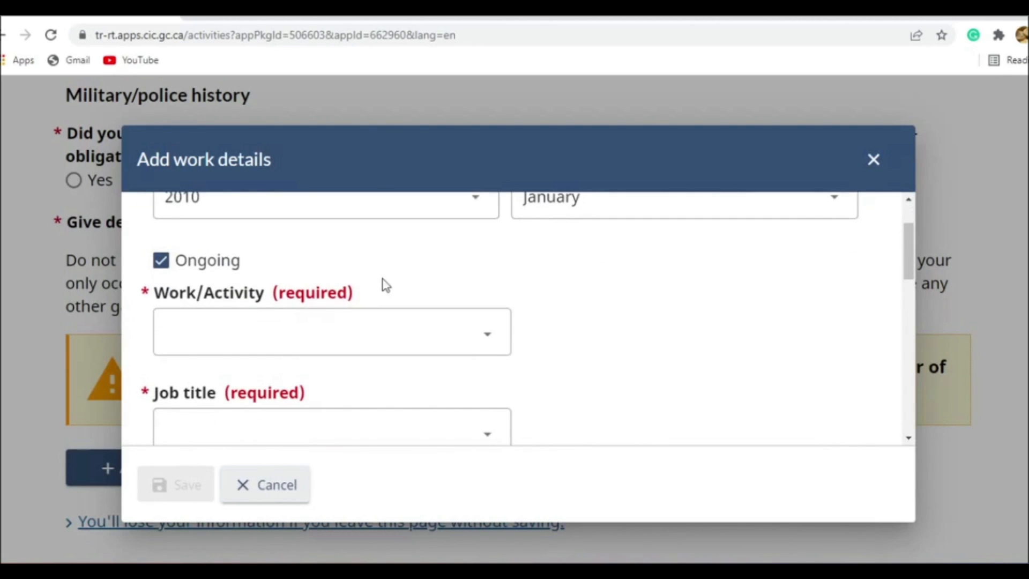
pyautogui.scroll(1, 370, 343)
pyautogui.scroll(-1, 349, 370)
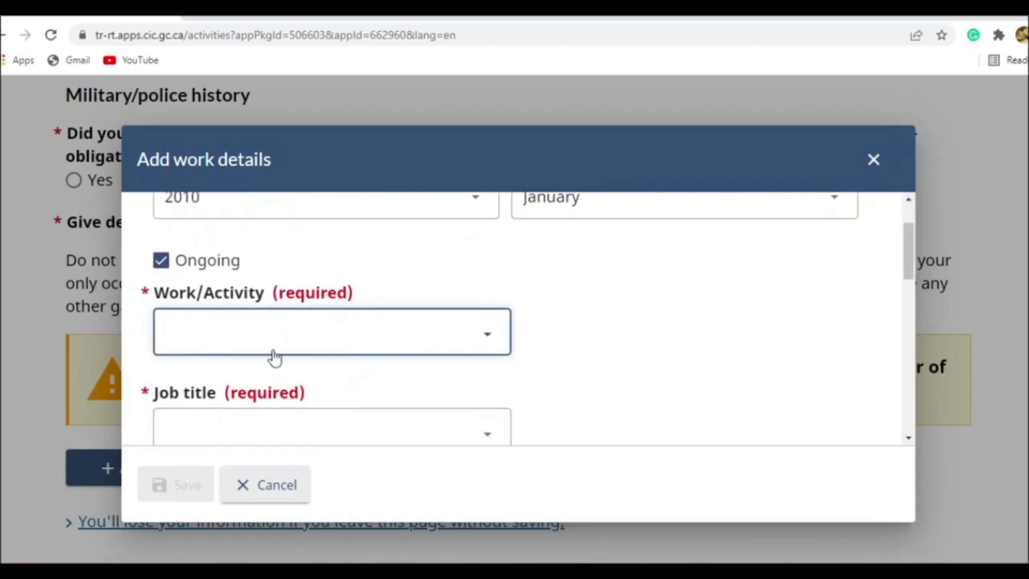
pyautogui.click(340, 352)
pyautogui.click(266, 271)
# - Choose India as the country in the work entry's address
pyautogui.scroll(-3, 332, 268)
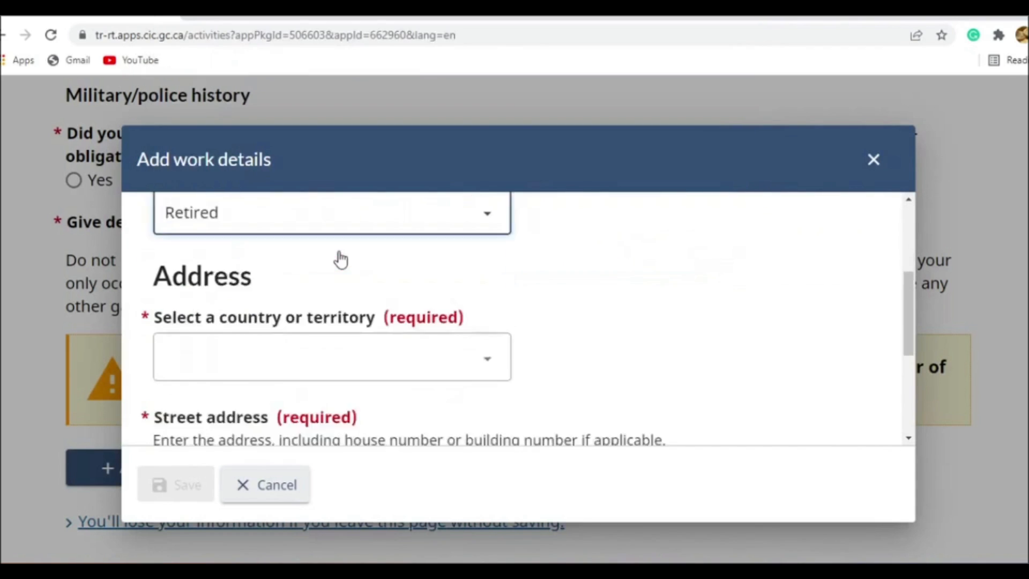
pyautogui.click(297, 328)
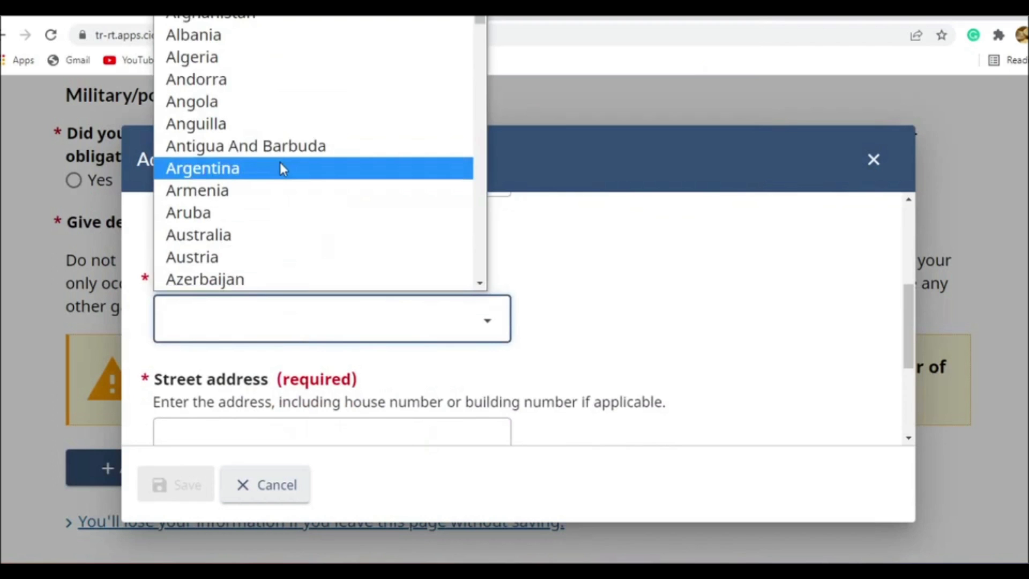
pyautogui.write('in')
pyautogui.click(276, 279)
pyautogui.scroll(-3, 311, 268)
# - Fill in the work entry's street address and city from the saved address suggestion, and save the entry
pyautogui.click(299, 281)
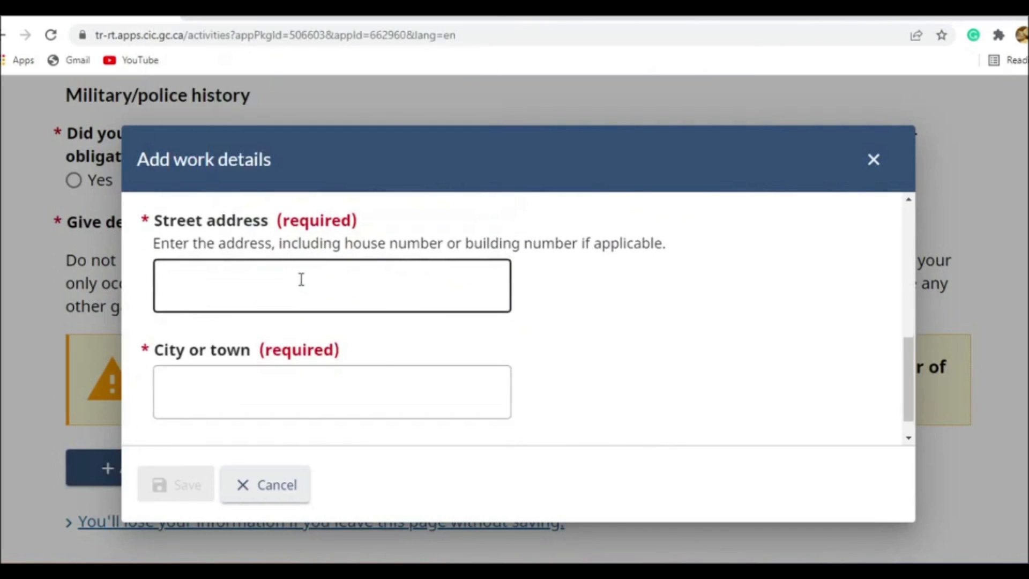
pyautogui.click(291, 327)
pyautogui.moveTo(268, 285); pyautogui.dragTo(196, 285)
pyautogui.press('BackSpace')
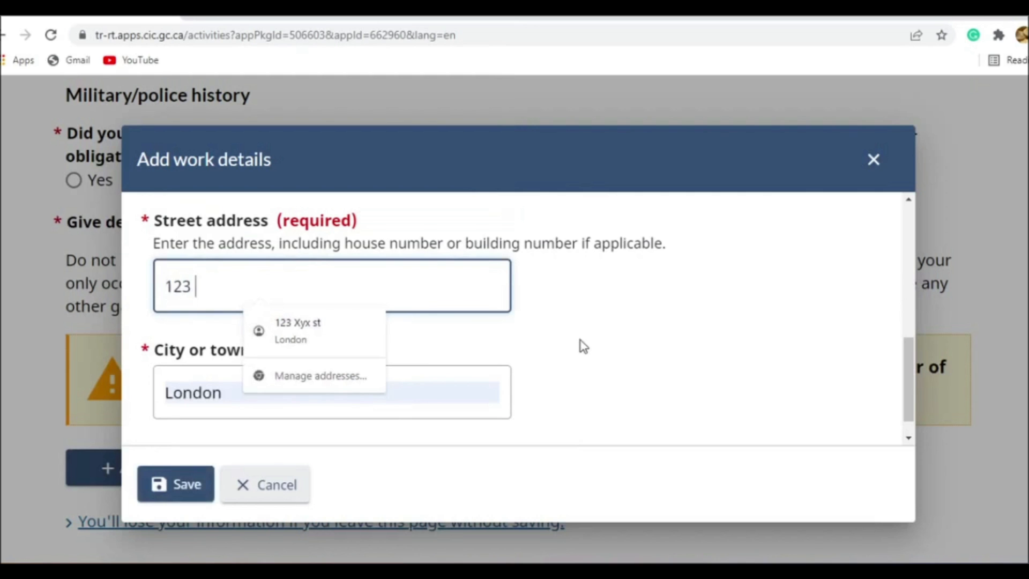
pyautogui.click(343, 332)
pyautogui.scroll(-1, 606, 348)
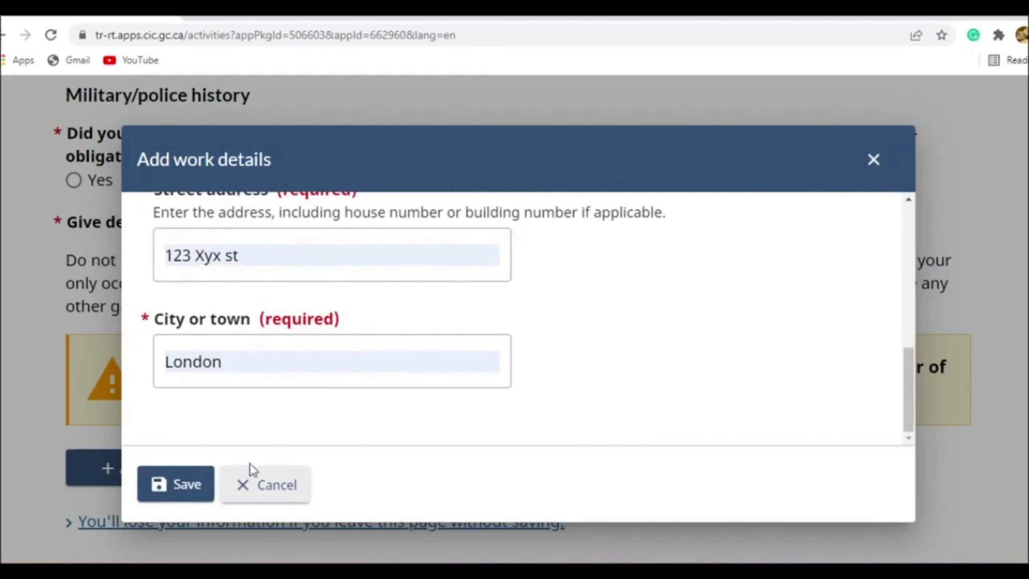
pyautogui.click(189, 489)
# - Review the employment history table, then save the activities answers and continue to the travel history questions
pyautogui.scroll(-8, 193, 497)
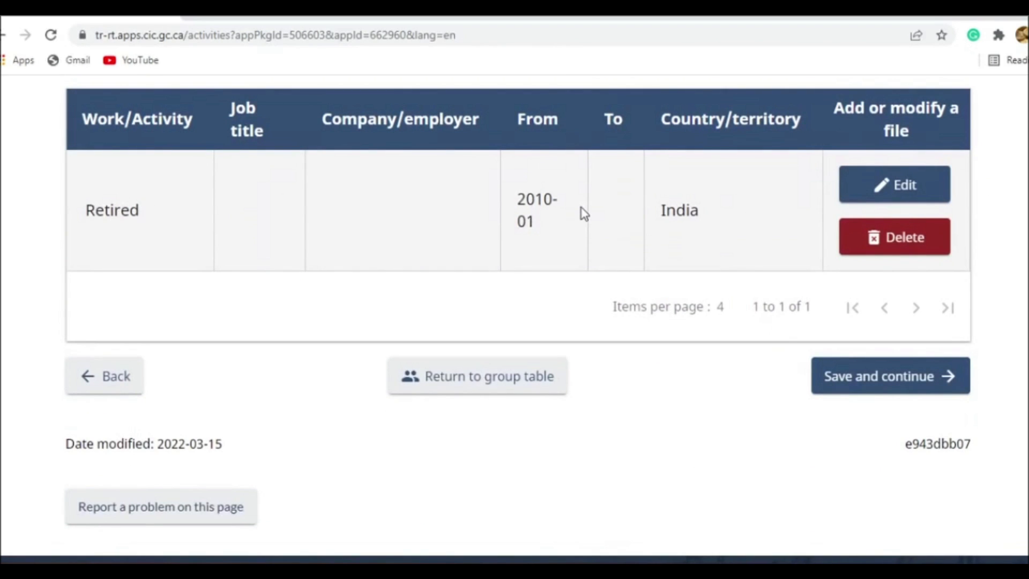
pyautogui.scroll(2, 581, 235)
pyautogui.scroll(3, 568, 289)
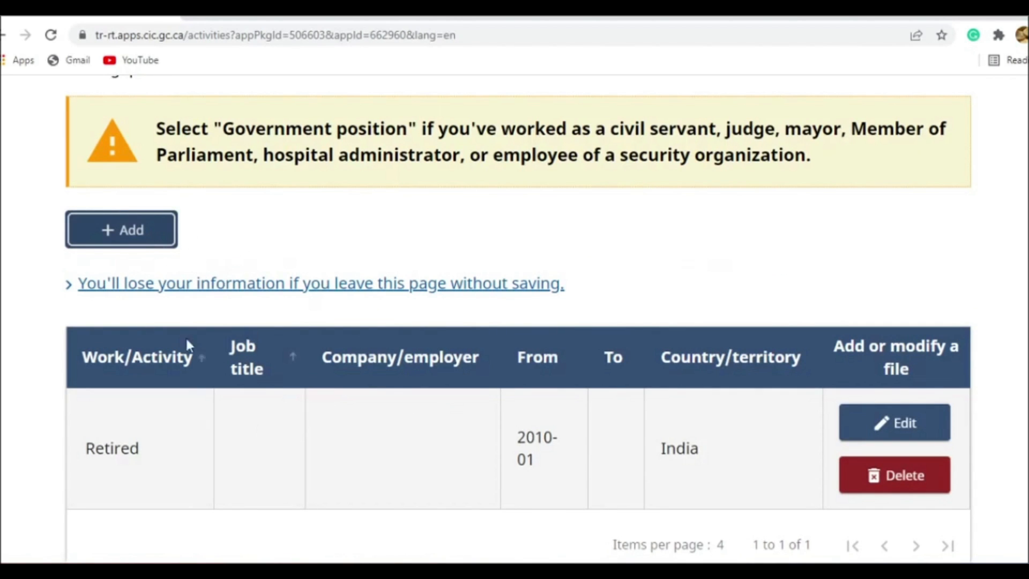
pyautogui.scroll(-3, 811, 440)
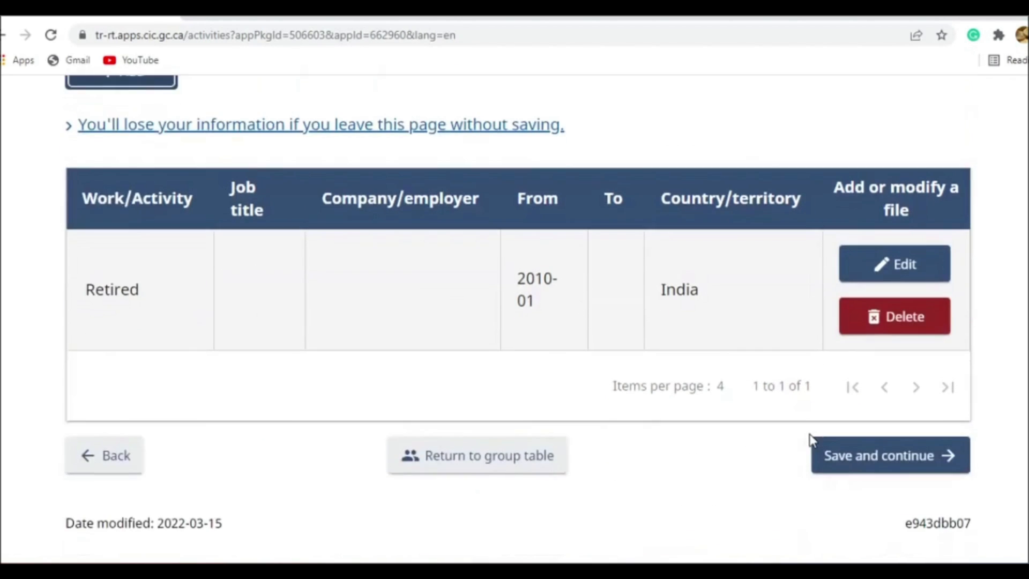
pyautogui.click(842, 471)
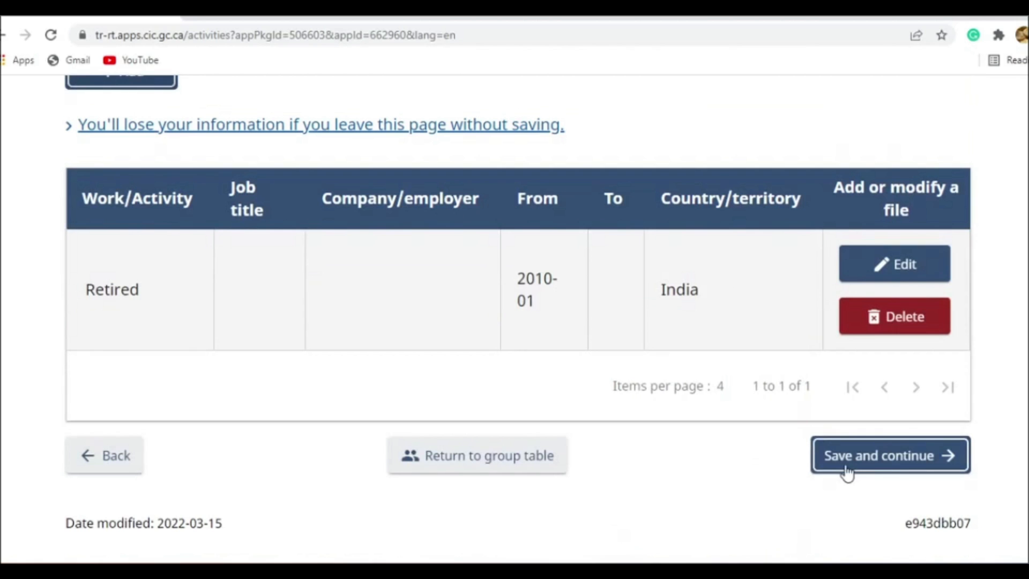
pyautogui.click(846, 459)
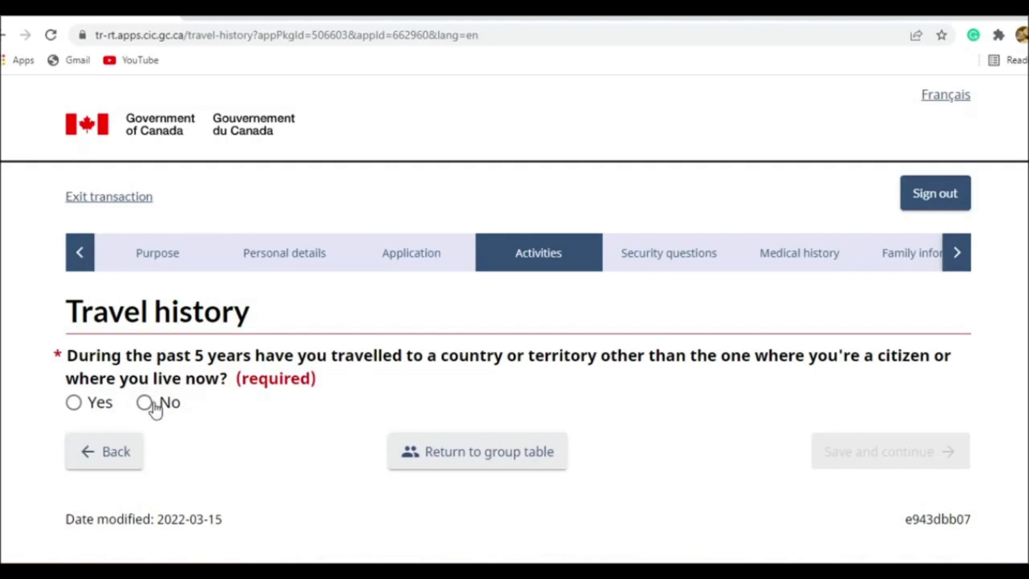
pyautogui.click(99, 406)
pyautogui.scroll(-8, 138, 352)
pyautogui.scroll(5, 421, 372)
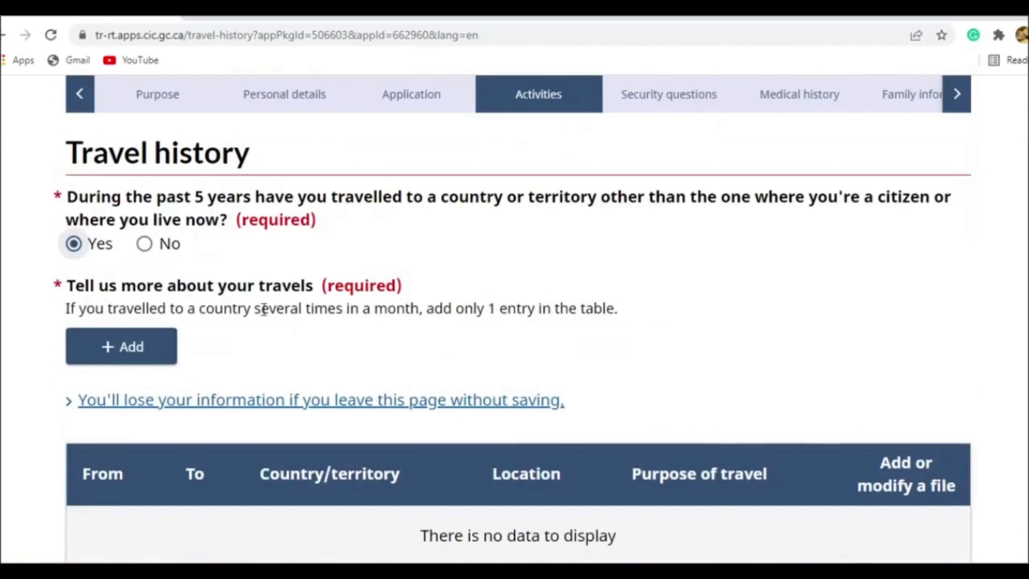
# - Answer No to the past travel, unauthorized stay and visa refusal questions, saving both travel history pages
pyautogui.click(146, 243)
pyautogui.click(928, 301)
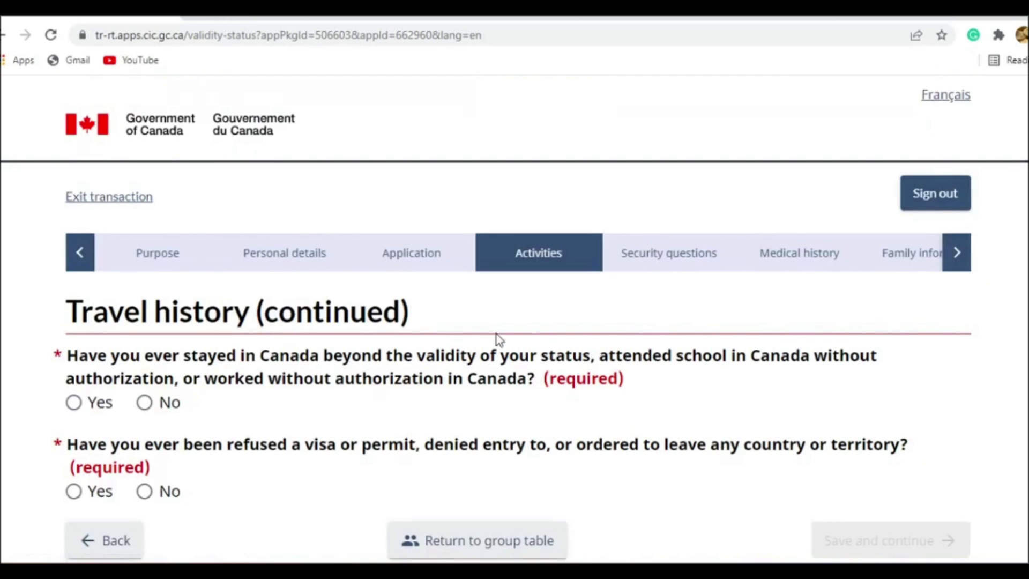
pyautogui.scroll(-2, 454, 293)
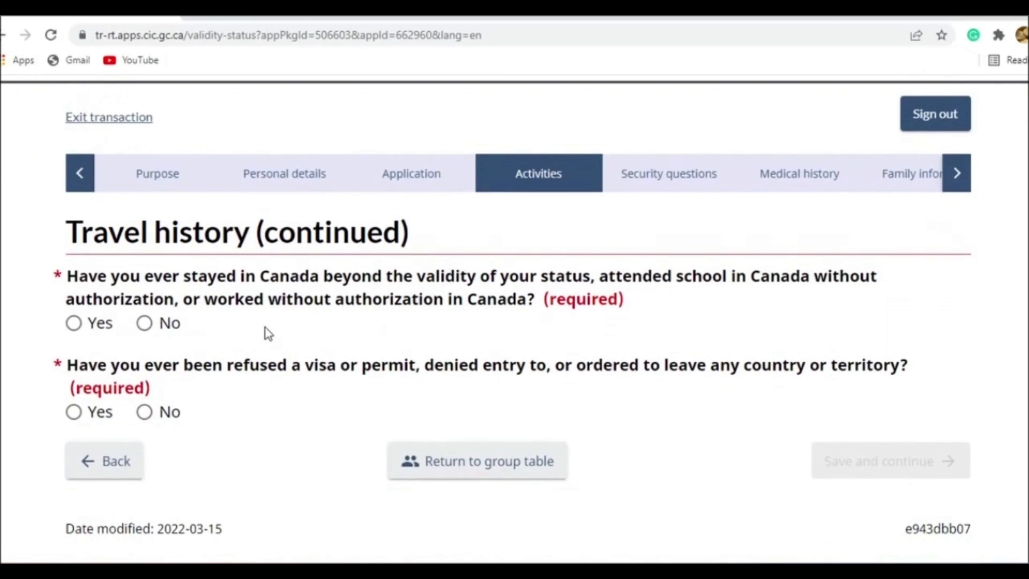
pyautogui.click(146, 322)
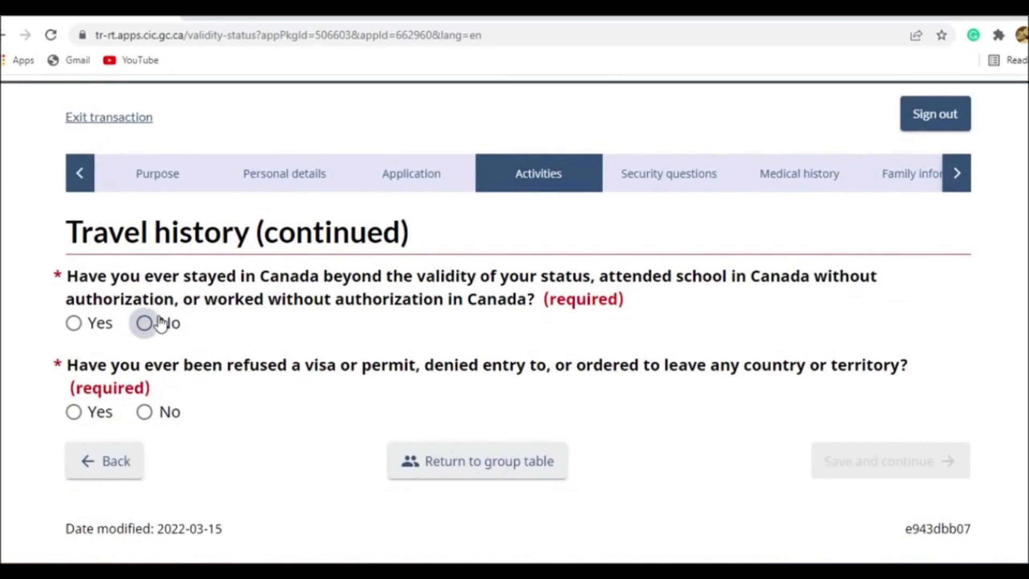
pyautogui.click(147, 413)
pyautogui.click(913, 475)
# - Answer No to the crime committed, arrested, charged and convicted questions, then save and continue
pyautogui.scroll(-5, 192, 345)
pyautogui.click(168, 167)
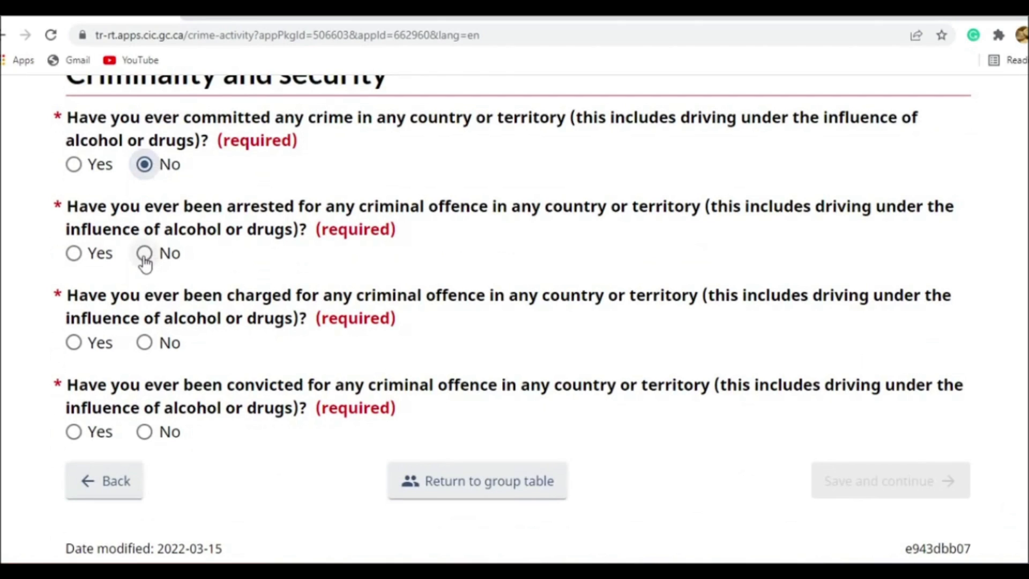
pyautogui.click(144, 254)
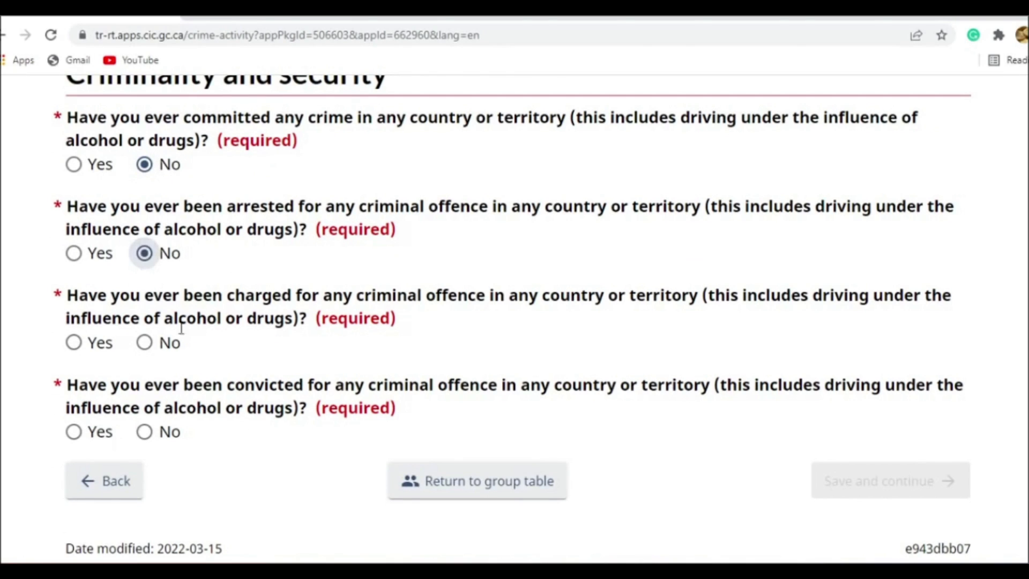
pyautogui.click(147, 348)
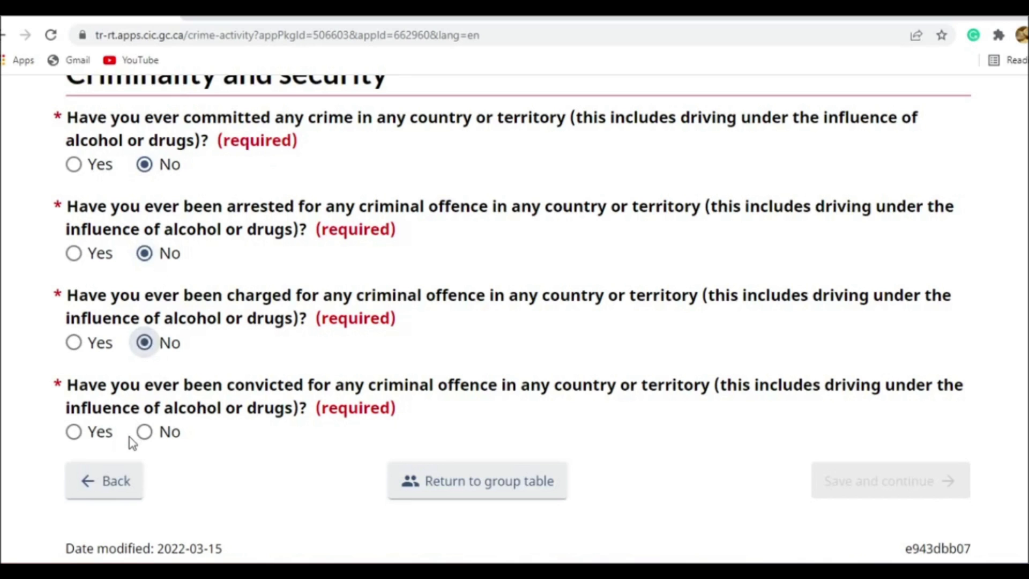
pyautogui.click(145, 432)
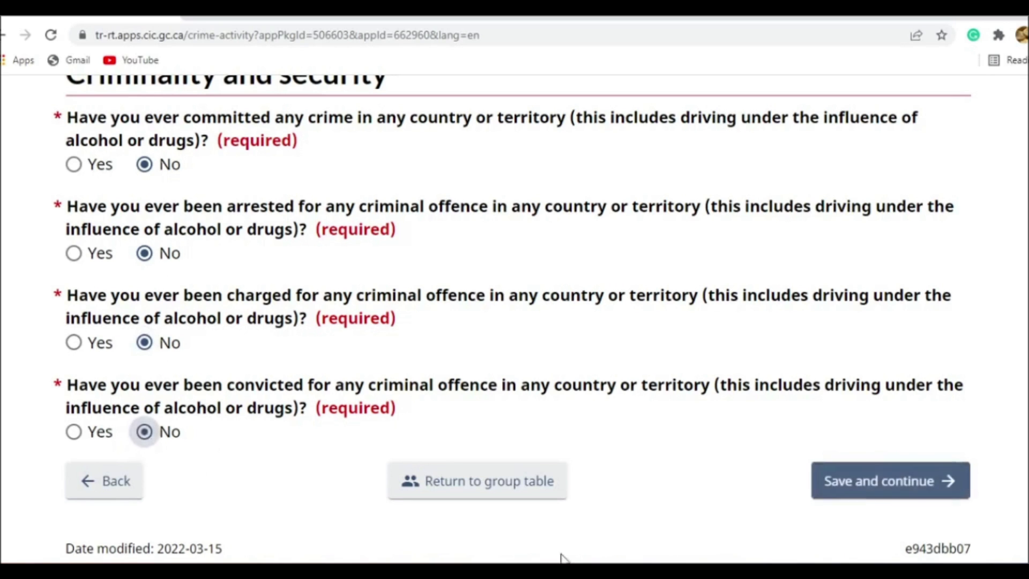
pyautogui.click(908, 482)
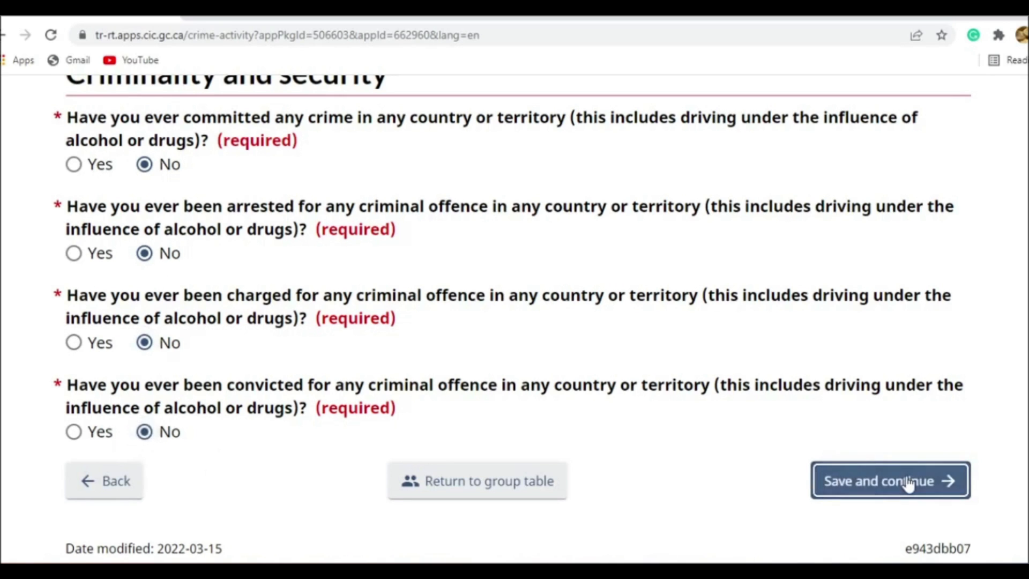
# - Answer No to the questions on violent or criminal organizations and ill treatment of prisoners or civilians, then save and continue
pyautogui.scroll(-3, 673, 407)
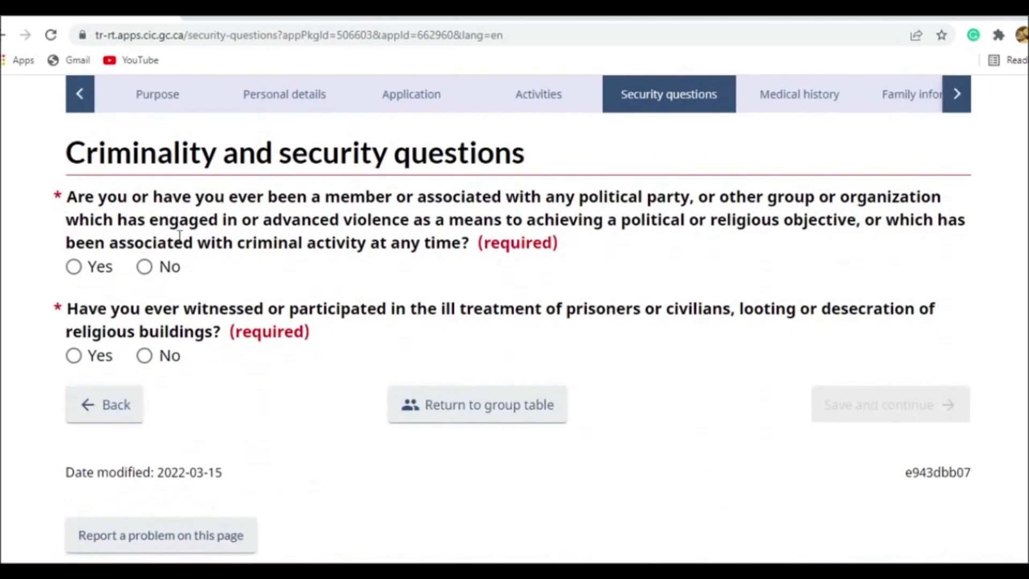
pyautogui.click(146, 267)
pyautogui.click(144, 356)
pyautogui.click(898, 419)
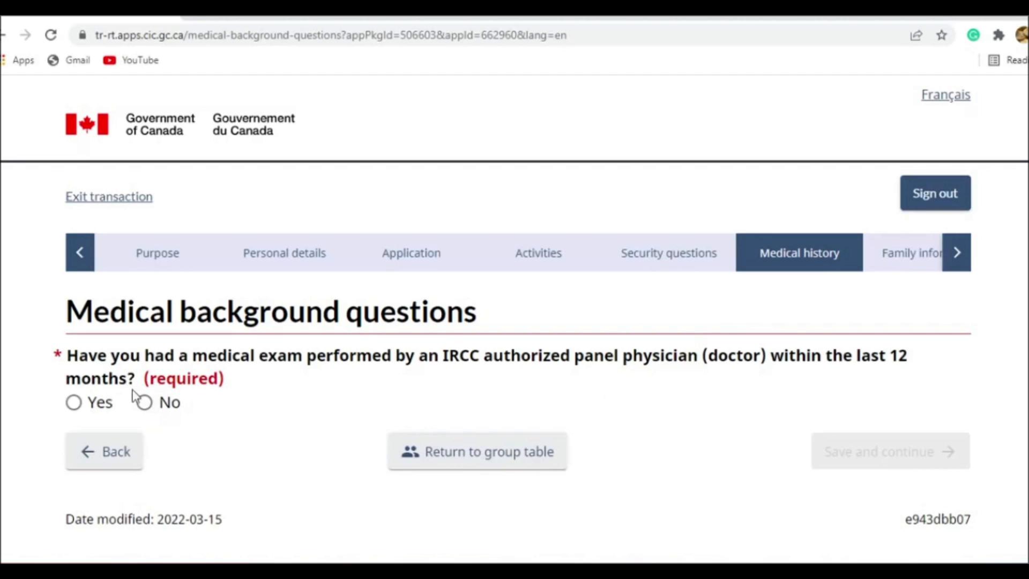
# - Answer No to the panel physician exam and both tuberculosis questions, saving each medical background page
pyautogui.click(145, 403)
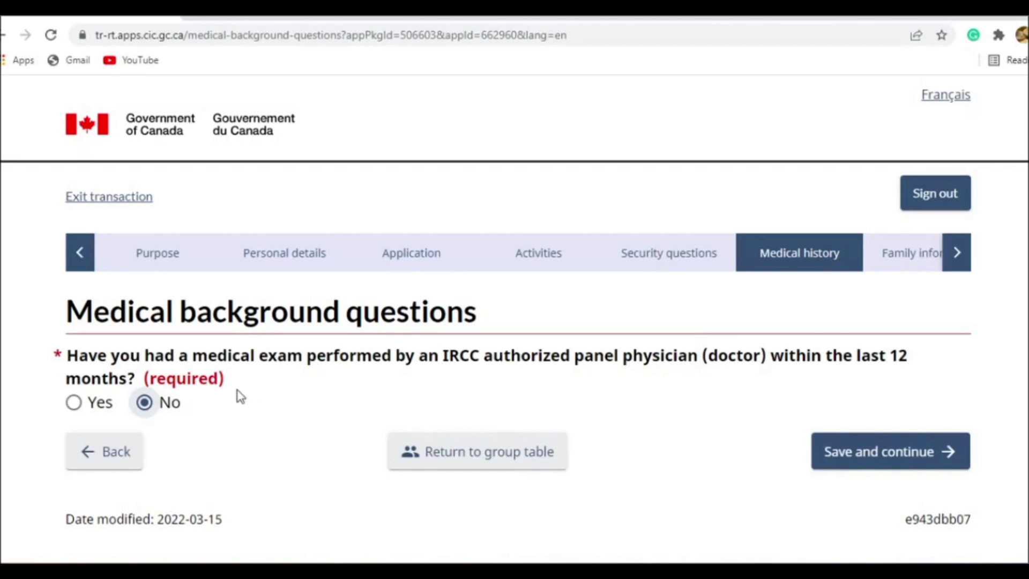
pyautogui.click(843, 458)
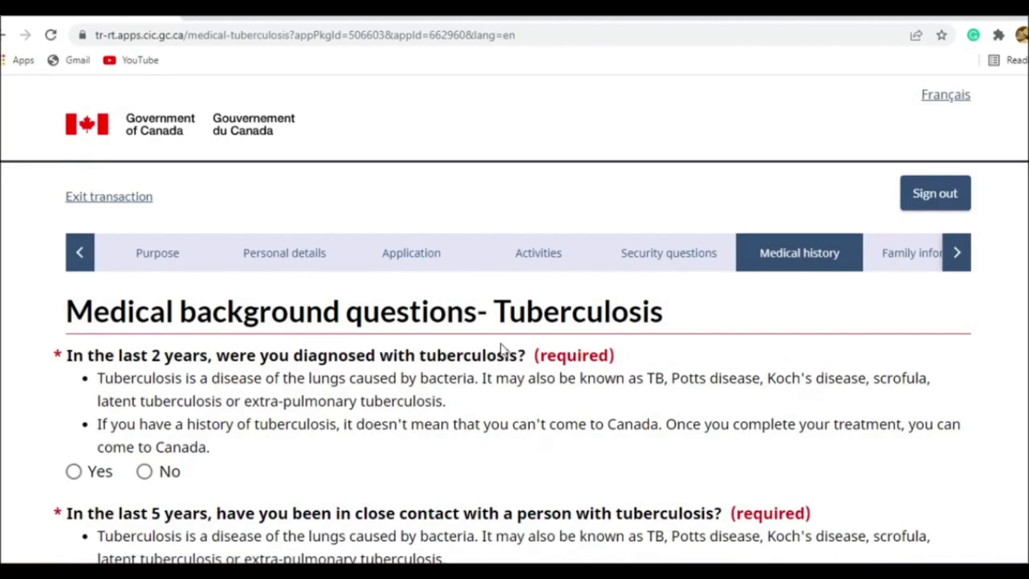
pyautogui.scroll(-3, 485, 347)
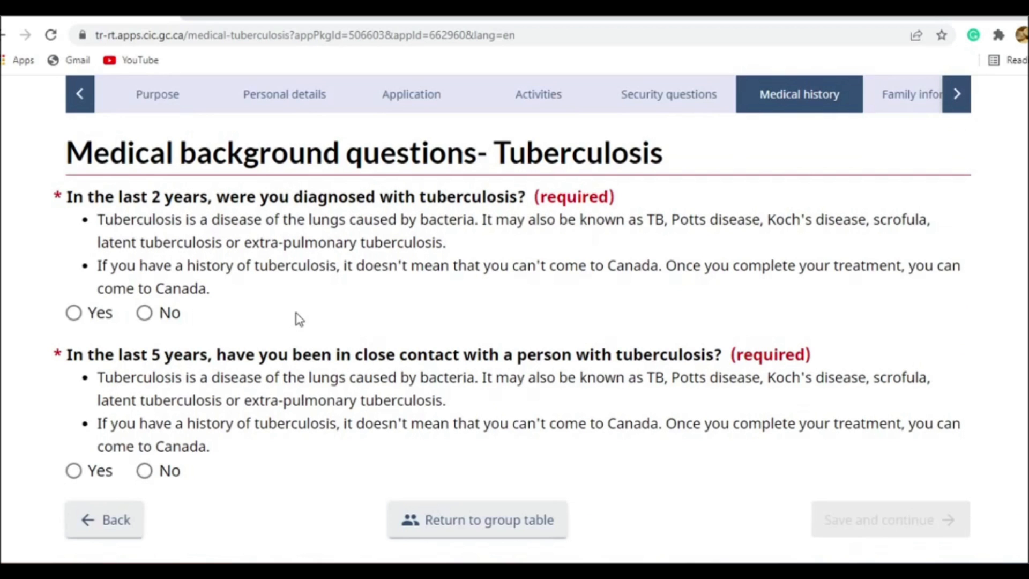
pyautogui.click(164, 322)
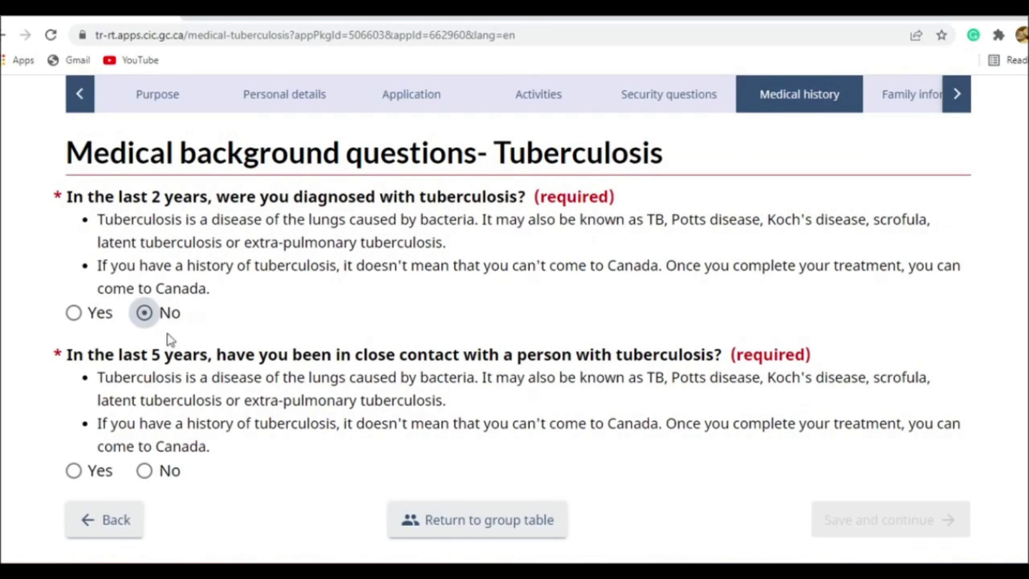
pyautogui.click(168, 473)
pyautogui.click(823, 519)
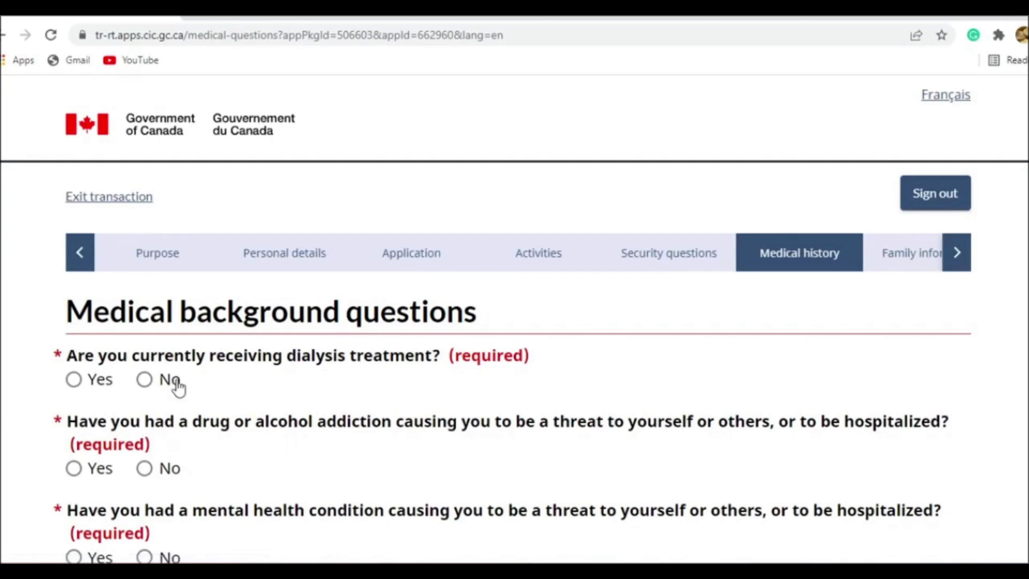
# - Answer No to the dialysis, addiction, mental health and syphilis questions, then save and continue
pyautogui.scroll(-4, 187, 190)
pyautogui.click(160, 153)
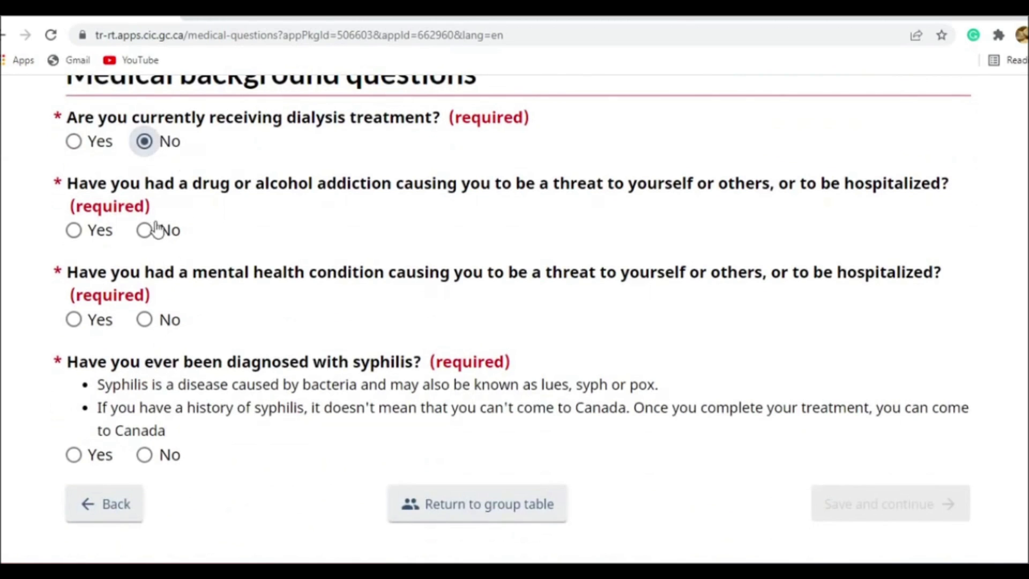
pyautogui.click(155, 235)
pyautogui.click(152, 327)
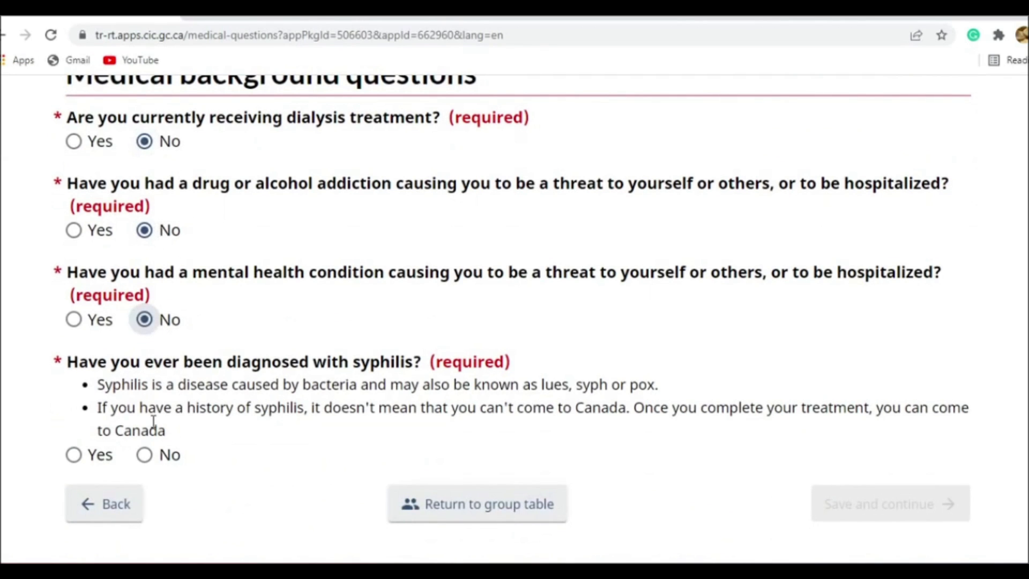
pyautogui.click(164, 459)
pyautogui.click(913, 508)
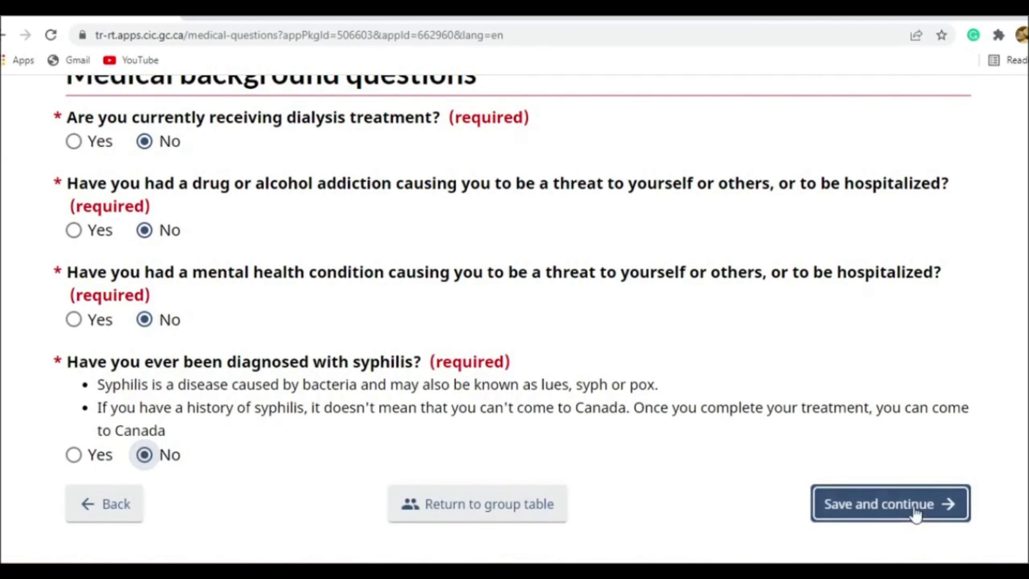
# - Set the current marital status to Married and choose 1990 as the year of marriage
pyautogui.scroll(-5, 536, 376)
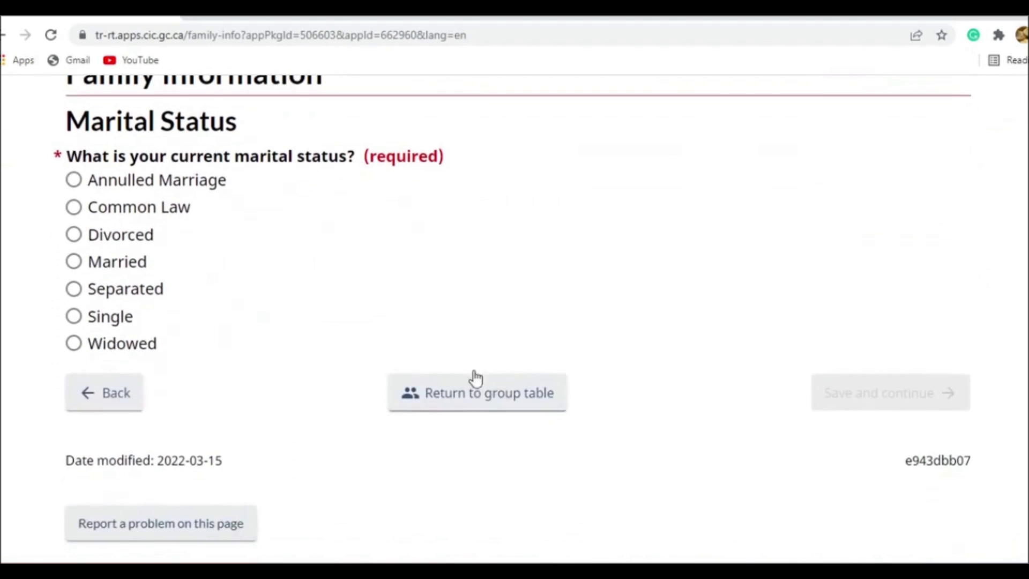
pyautogui.click(86, 267)
pyautogui.scroll(-3, 158, 347)
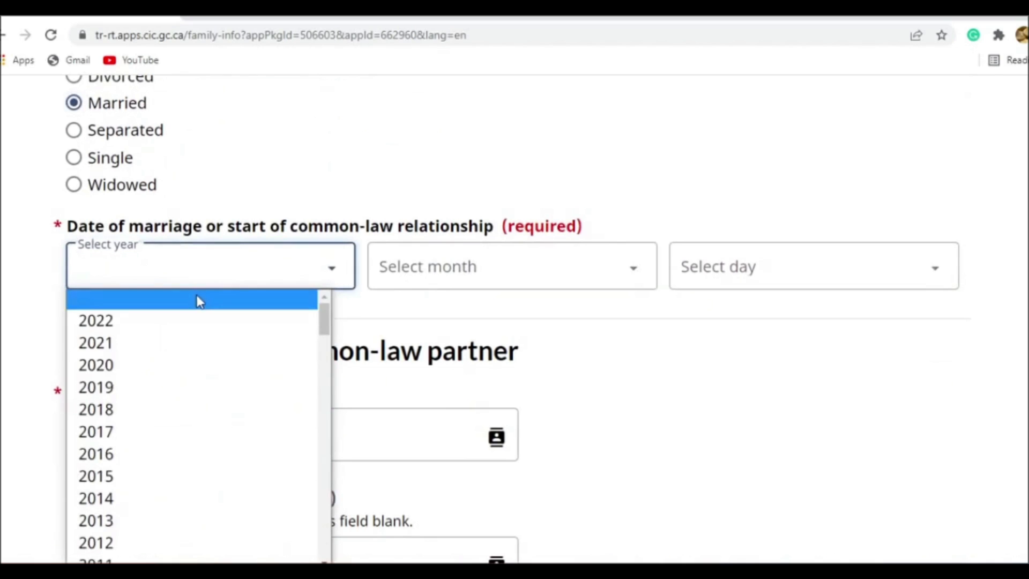
pyautogui.scroll(-8, 201, 375)
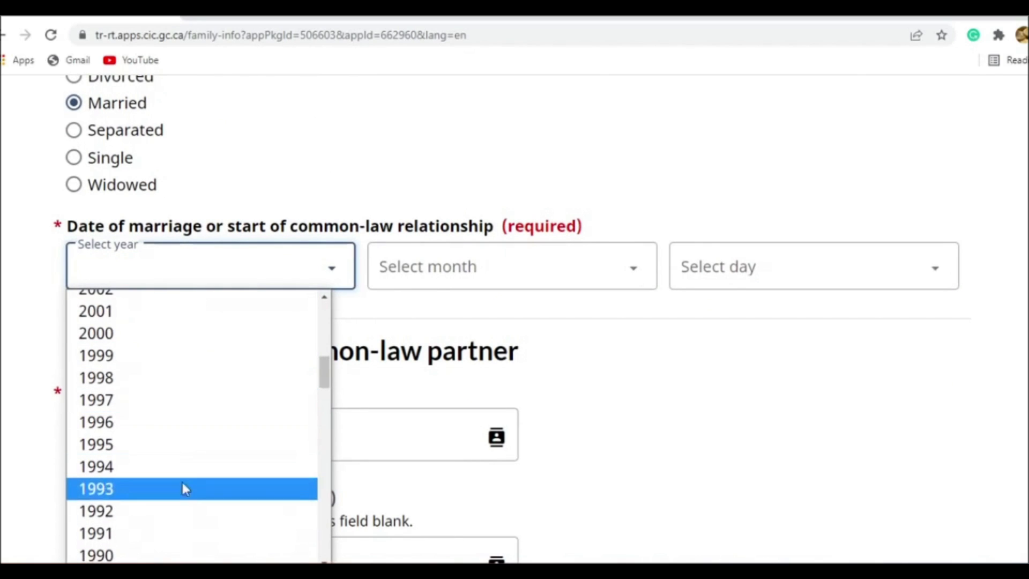
pyautogui.click(169, 555)
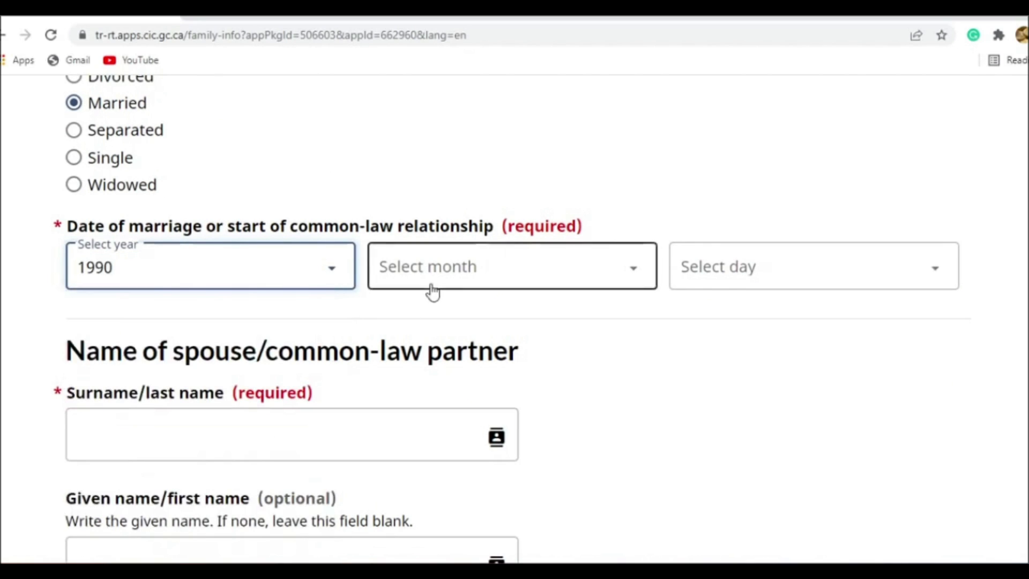
# - Set the date of marriage to January 1, 1995
pyautogui.click(333, 273)
pyautogui.scroll(-2, 161, 496)
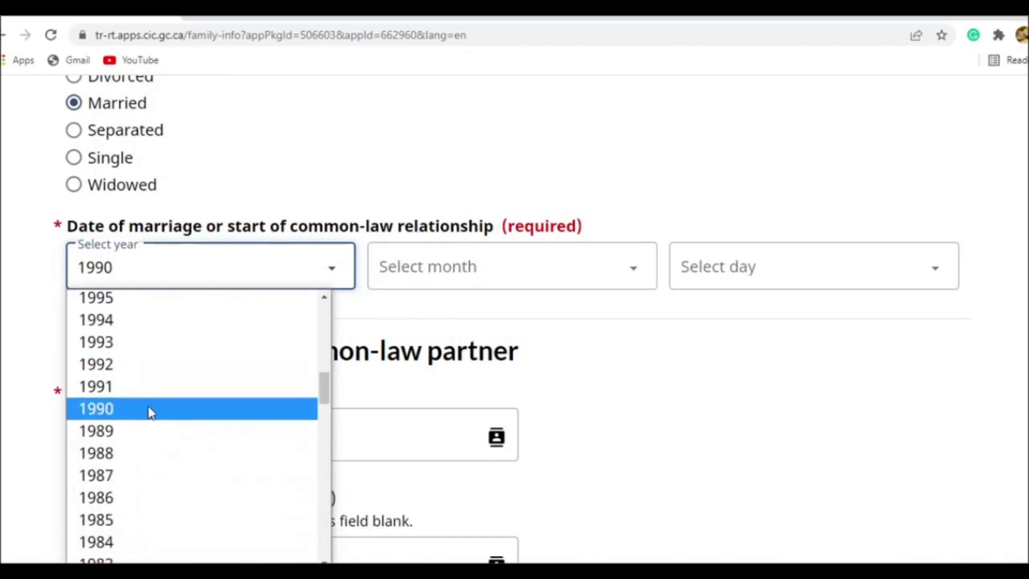
pyautogui.scroll(2, 132, 415)
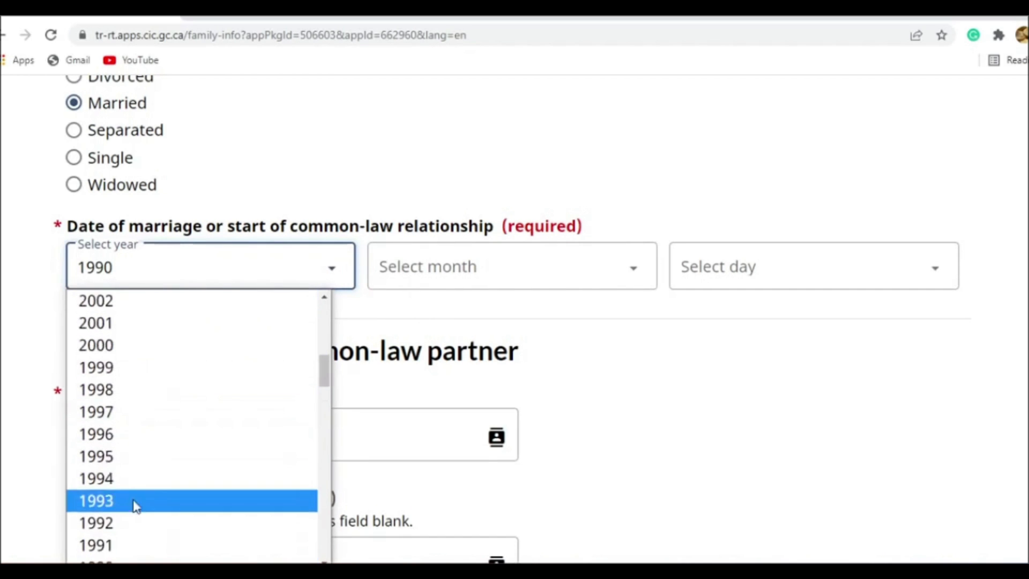
pyautogui.click(127, 456)
pyautogui.click(437, 284)
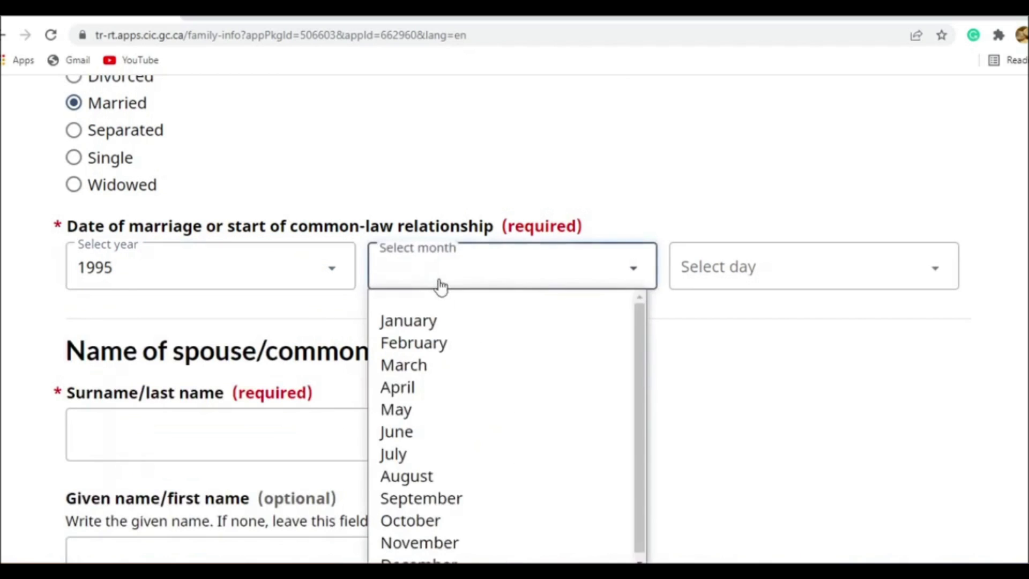
pyautogui.click(445, 319)
pyautogui.click(690, 260)
pyautogui.click(710, 319)
# - Fill in the spouse's surname from the saved suggestion and enter the spouse's given name
pyautogui.scroll(-3, 375, 311)
pyautogui.click(313, 274)
pyautogui.click(184, 315)
pyautogui.click(190, 404)
pyautogui.scroll(-2, 182, 392)
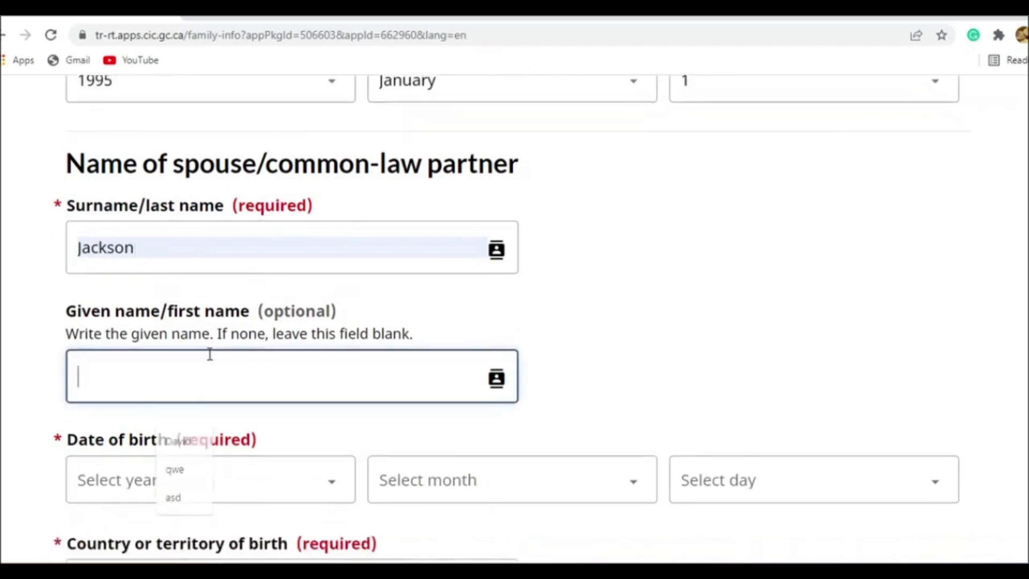
pyautogui.click(197, 327)
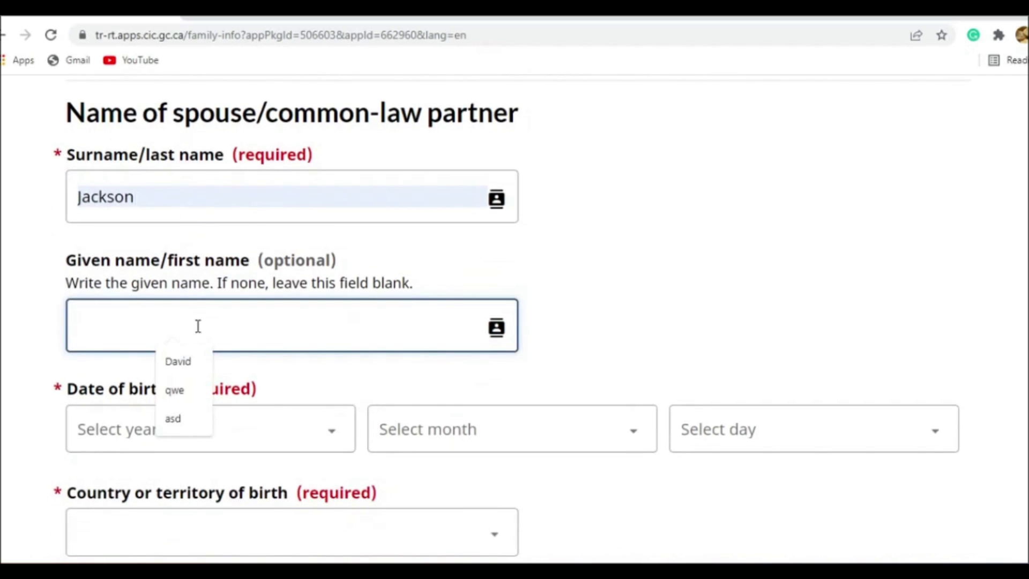
pyautogui.write('EVE')
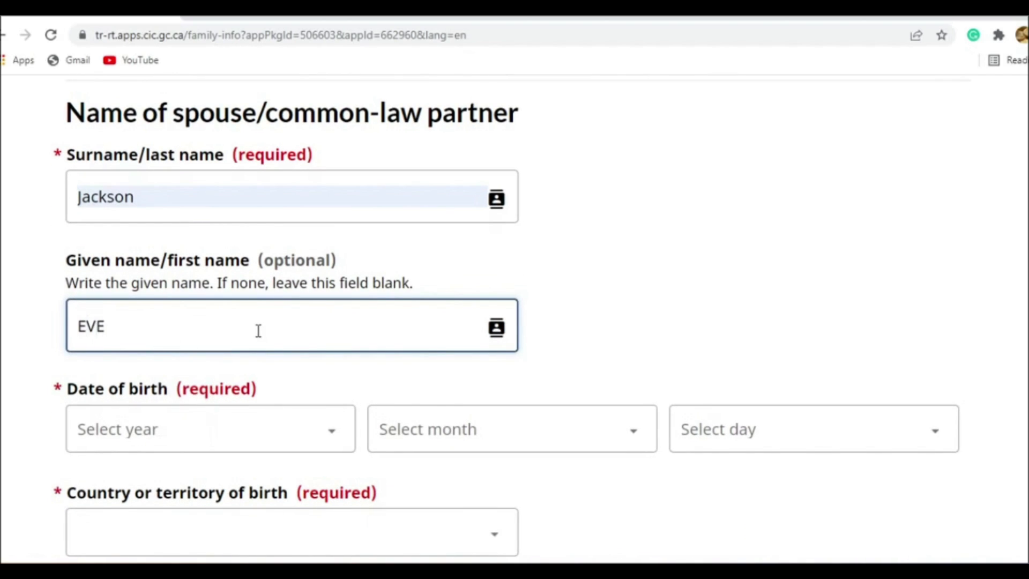
pyautogui.write('e')
# - Review the marital status, marriage date and spouse name entries, and look at the year choices for the spouse's date of birth
pyautogui.scroll(-3, 611, 284)
pyautogui.click(328, 275)
pyautogui.scroll(3, 348, 278)
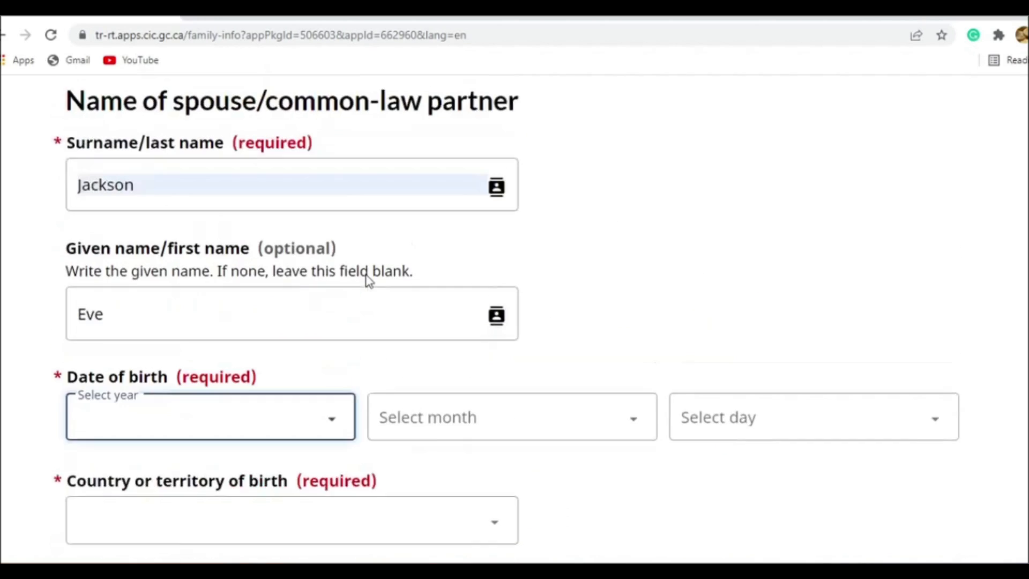
pyautogui.scroll(3, 368, 280)
pyautogui.scroll(7, 351, 306)
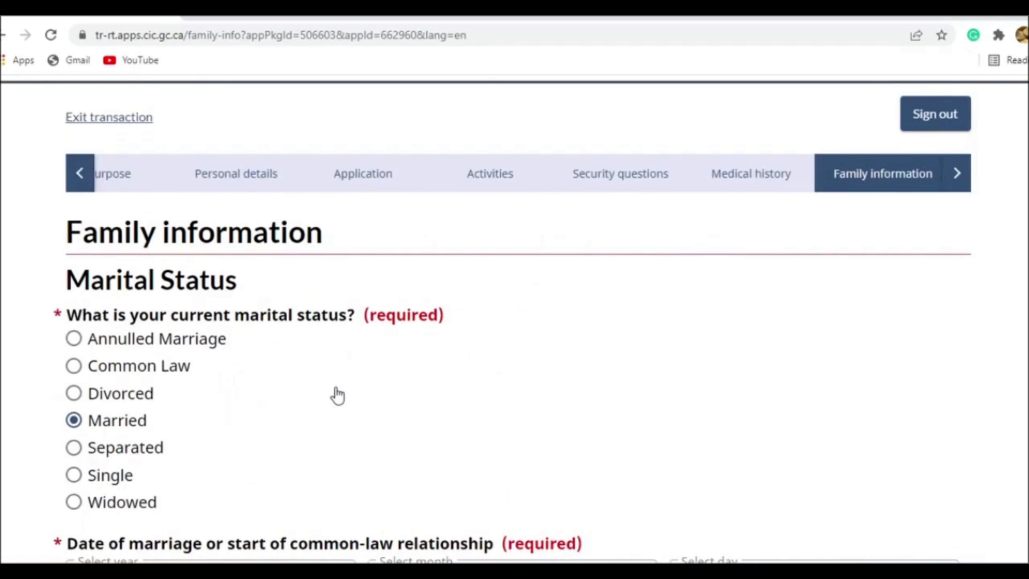
pyautogui.scroll(-6, 343, 394)
pyautogui.scroll(-3, 294, 375)
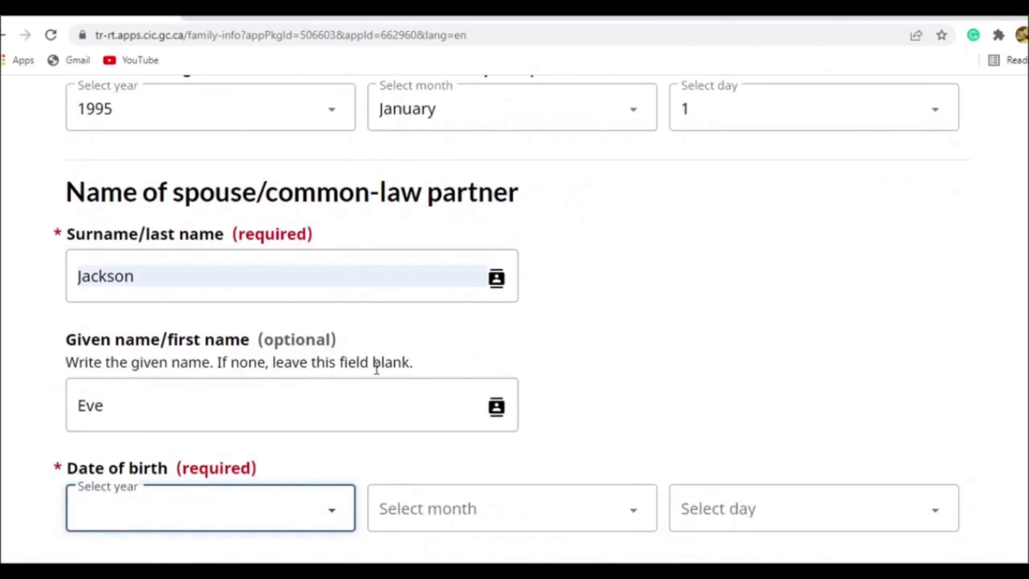
pyautogui.scroll(-3, 342, 325)
pyautogui.scroll(7, 317, 310)
pyautogui.scroll(-4, 295, 368)
pyautogui.scroll(-3, 296, 368)
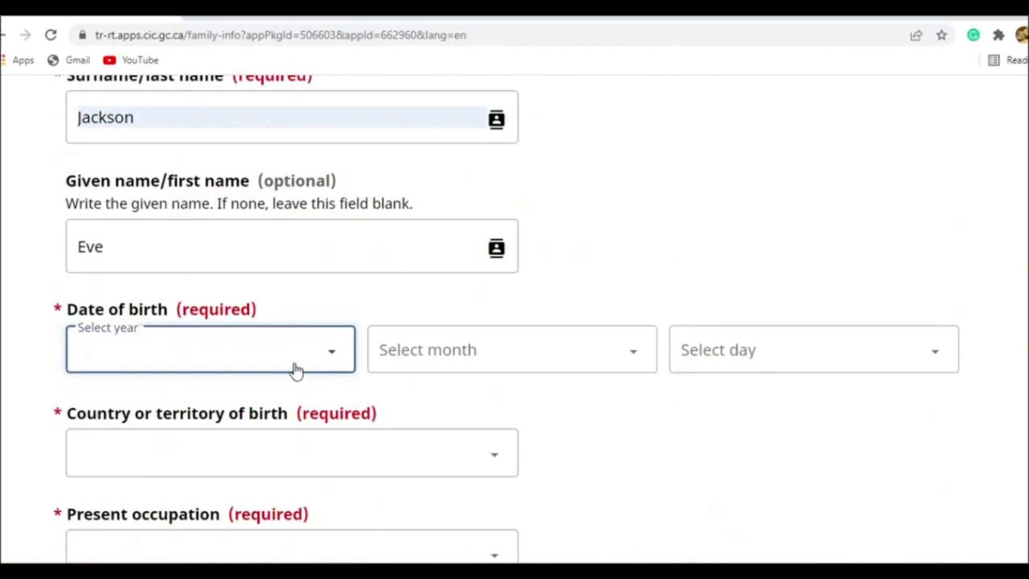
pyautogui.click(291, 366)
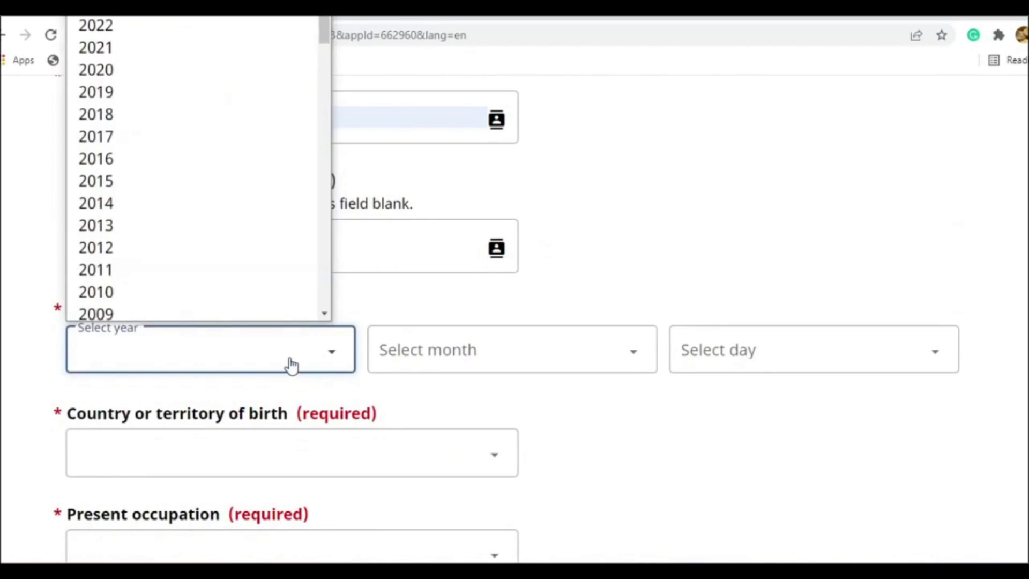
pyautogui.click(379, 258)
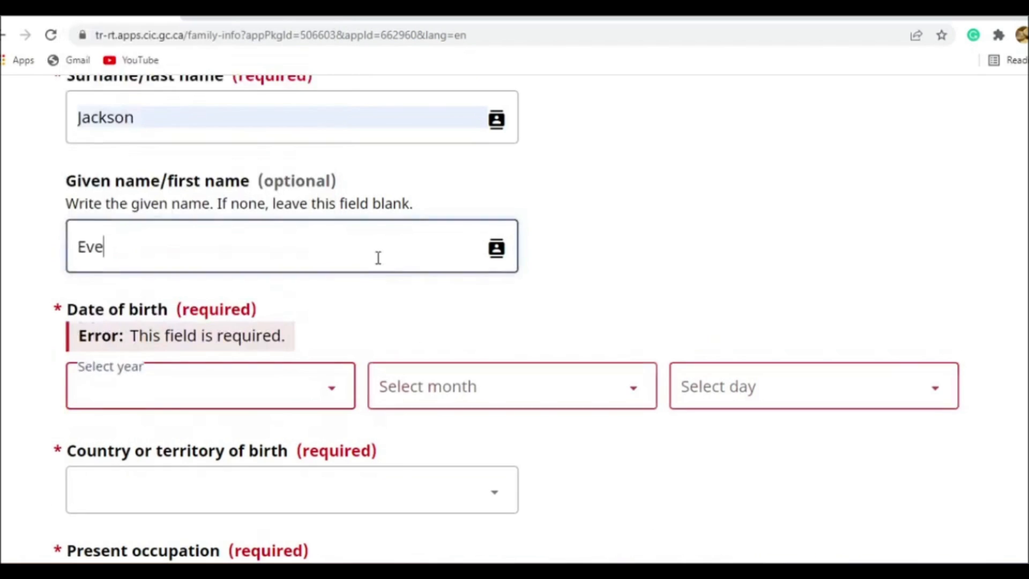
# - Enter the spouse's date of birth by choosing the year, month and day
pyautogui.click(271, 369)
pyautogui.scroll(-10, 236, 223)
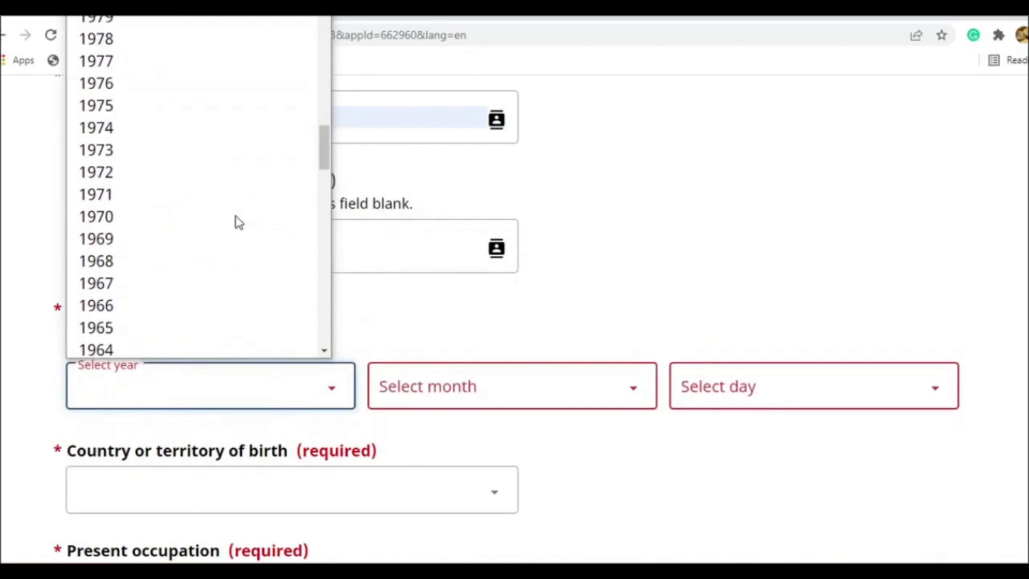
pyautogui.click(161, 106)
pyautogui.click(391, 369)
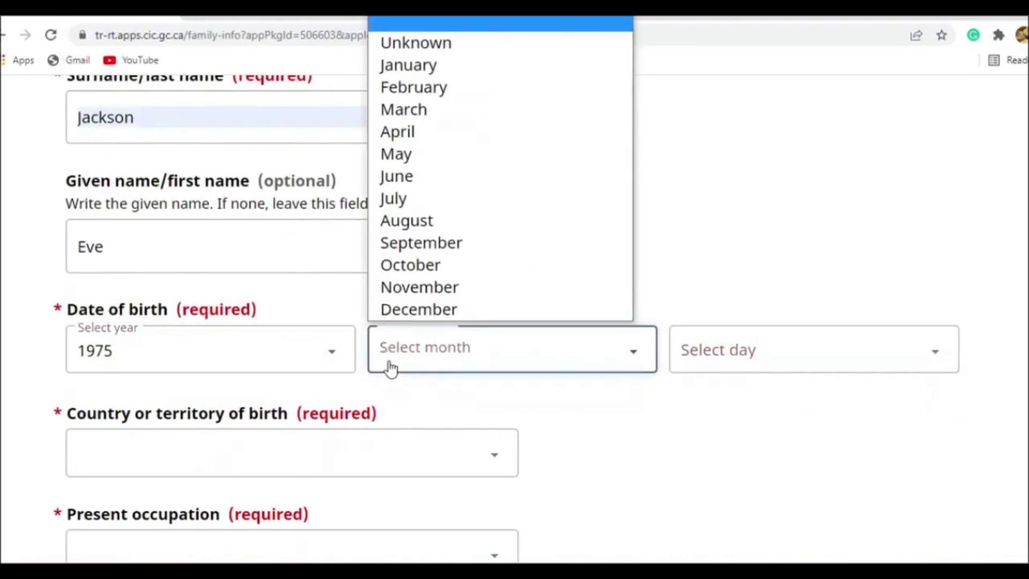
pyautogui.click(420, 63)
pyautogui.click(699, 335)
pyautogui.click(763, 54)
# - Set the spouse's country of birth to India and present occupation to Homemaker
pyautogui.scroll(-3, 489, 340)
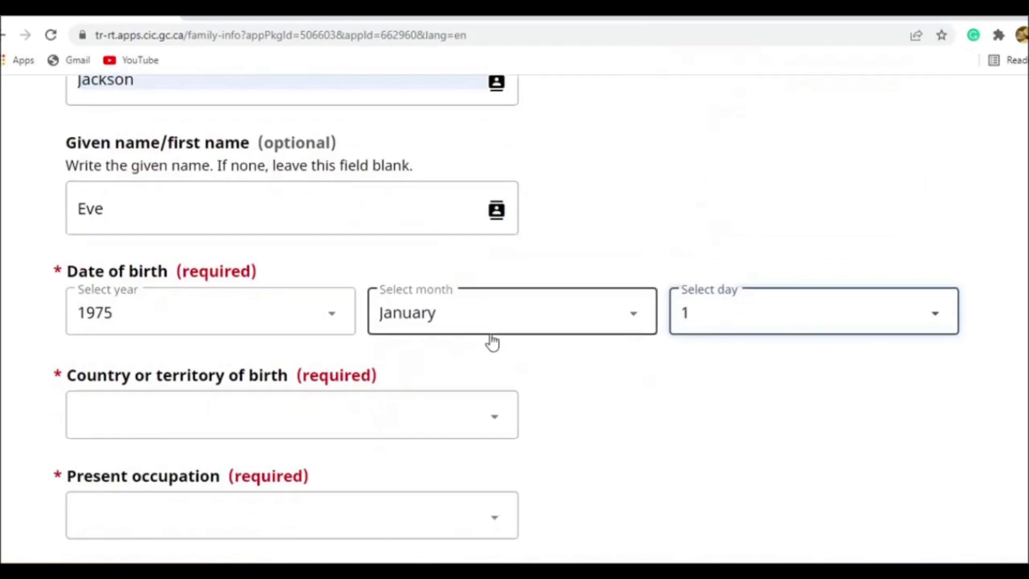
pyautogui.click(313, 306)
pyautogui.write('India')
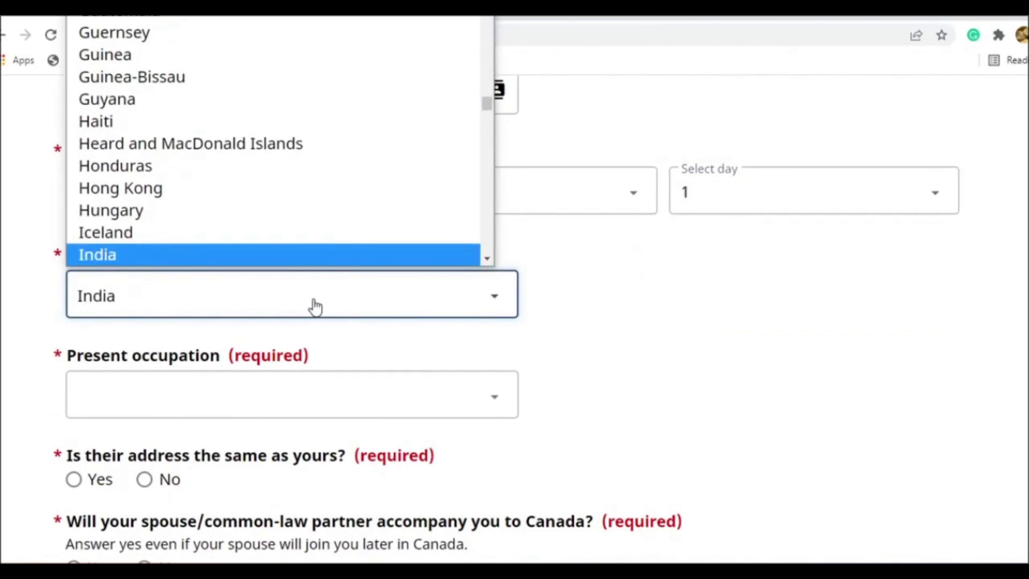
pyautogui.press('Return')
pyautogui.scroll(-3, 317, 310)
pyautogui.click(292, 328)
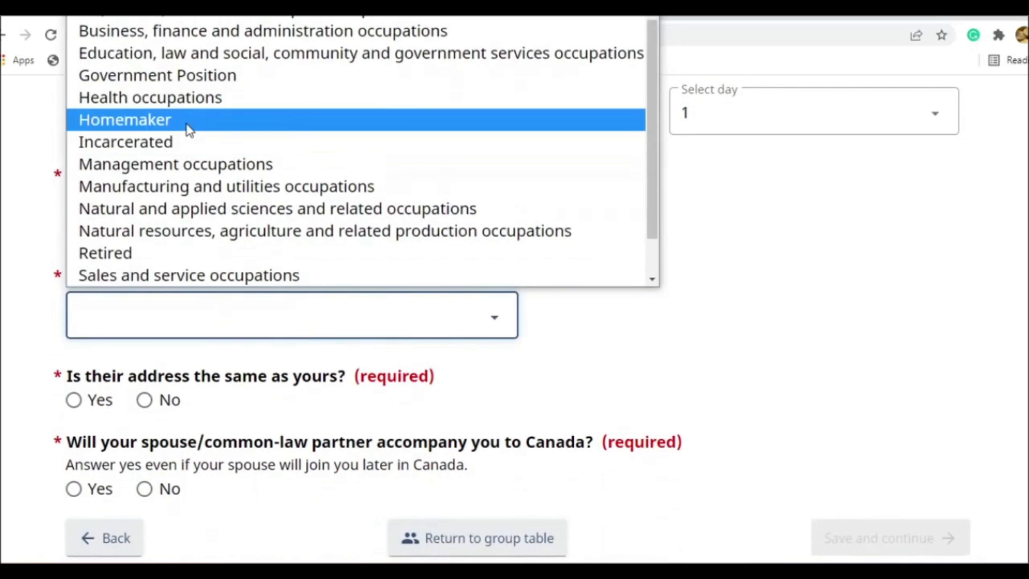
pyautogui.click(189, 132)
# - Answer Yes to the spouse sharing the same address and accompanying to Canada, and save to continue to the children page
pyautogui.scroll(-1, 270, 411)
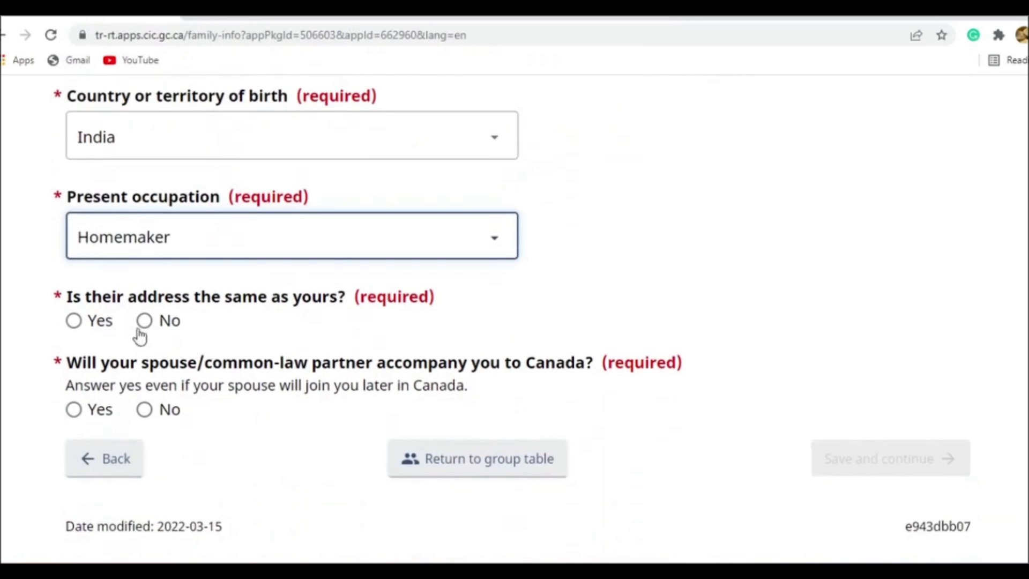
pyautogui.click(99, 328)
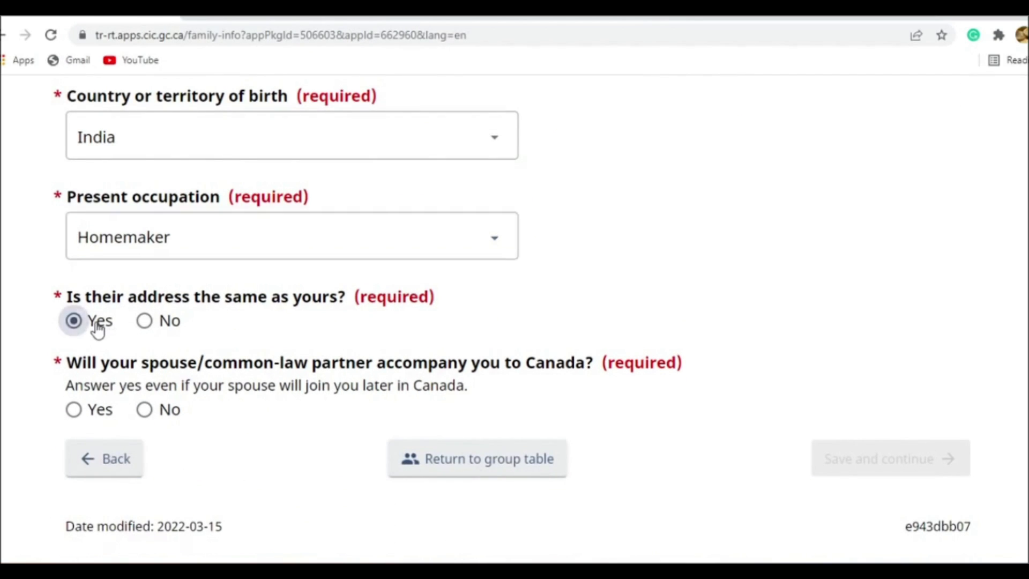
pyautogui.click(97, 415)
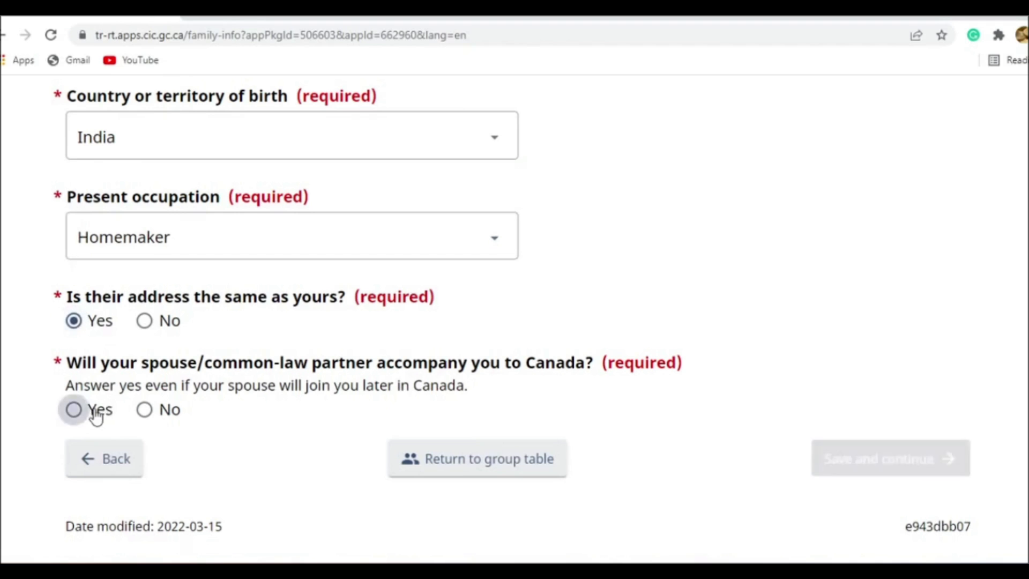
pyautogui.click(947, 471)
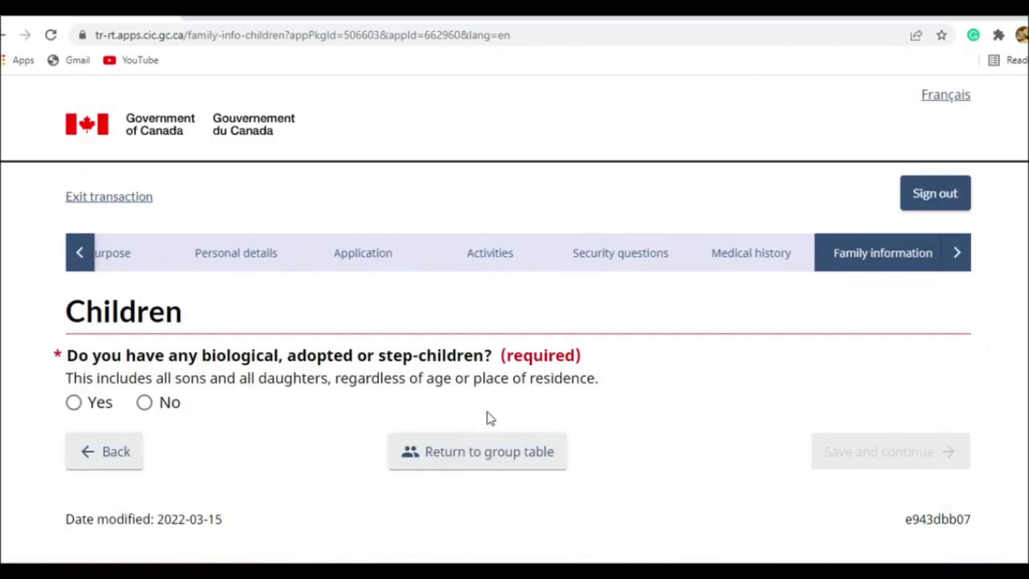
# - Answer Yes to having children and start a child entry with the saved surname and the child's given name
pyautogui.click(81, 403)
pyautogui.scroll(-5, 195, 374)
pyautogui.click(150, 256)
pyautogui.click(221, 268)
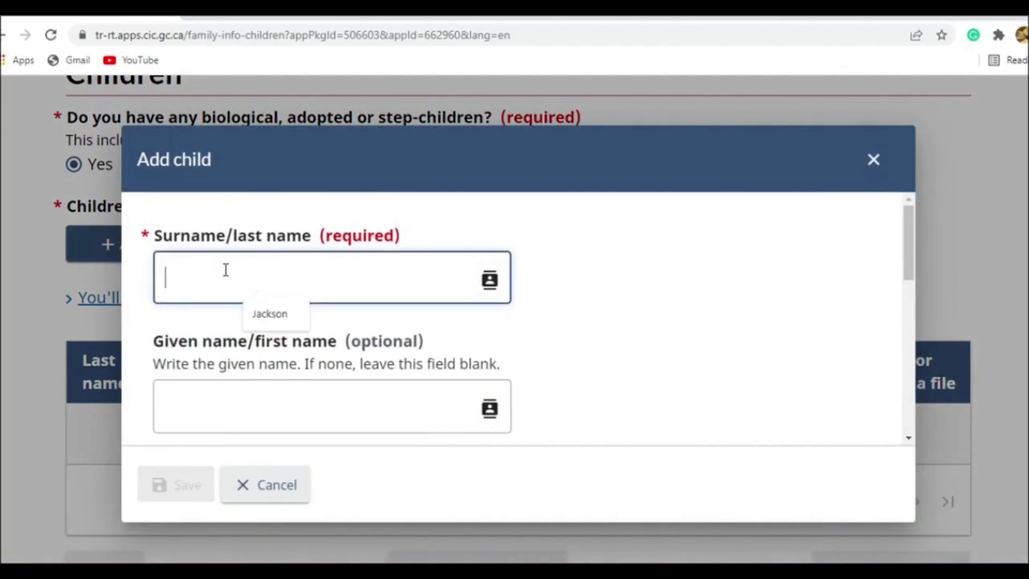
pyautogui.click(269, 314)
pyautogui.click(305, 423)
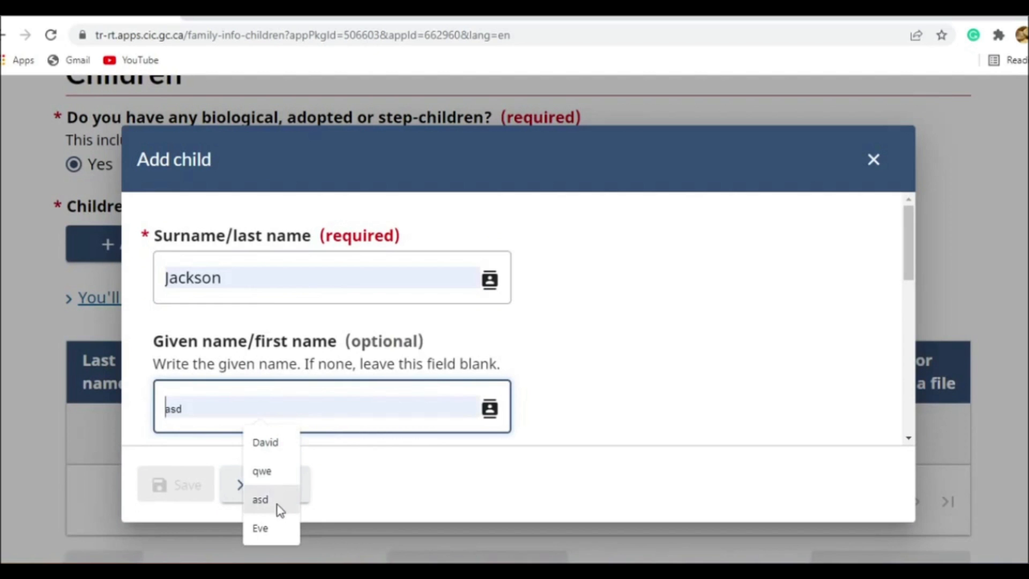
pyautogui.write('Adam')
# - Enter the child's date of birth by choosing the year, month and day
pyautogui.scroll(-5, 577, 361)
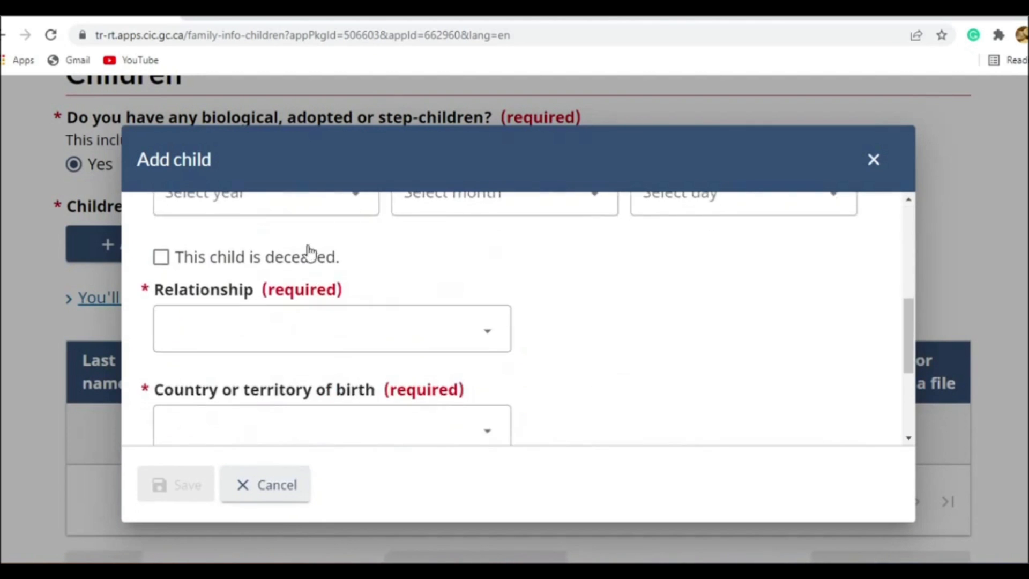
pyautogui.scroll(2, 309, 251)
pyautogui.click(298, 278)
pyautogui.scroll(-8, 259, 364)
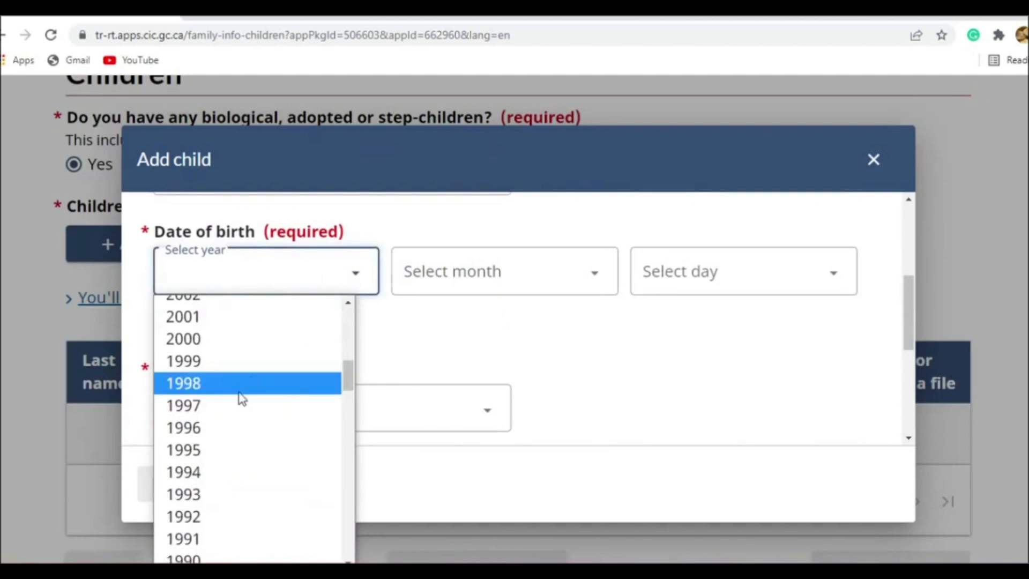
pyautogui.click(224, 434)
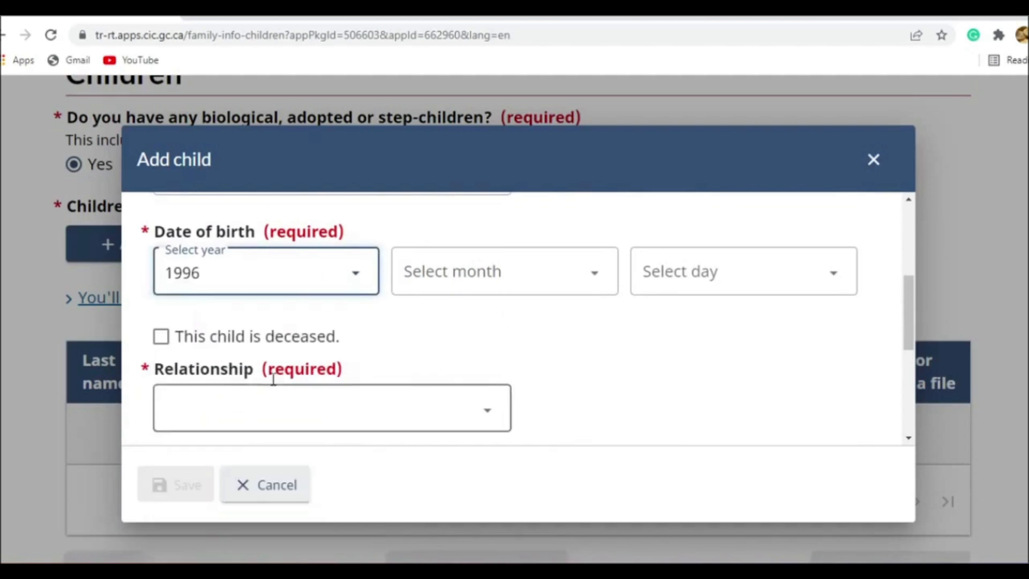
pyautogui.click(471, 268)
pyautogui.click(480, 344)
pyautogui.click(664, 270)
pyautogui.click(664, 354)
# - Set the child's relationship to Son and country of birth to India
pyautogui.scroll(-3, 279, 343)
pyautogui.click(301, 251)
pyautogui.click(291, 327)
pyautogui.click(290, 351)
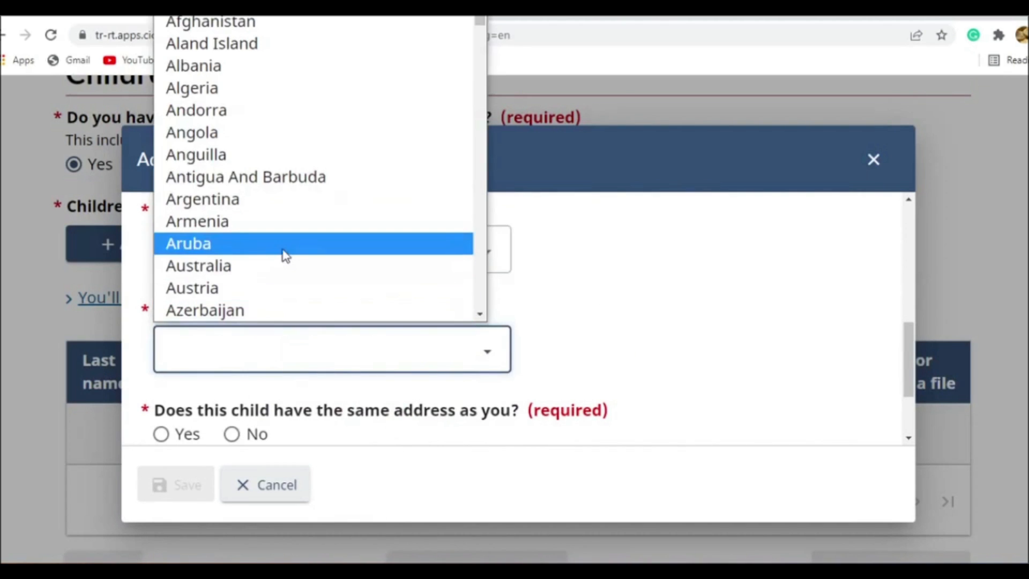
pyautogui.write('India')
pyautogui.press('Return')
# - Answer No to the child having the same address and choose Canada as the country of the present address
pyautogui.scroll(-2, 248, 322)
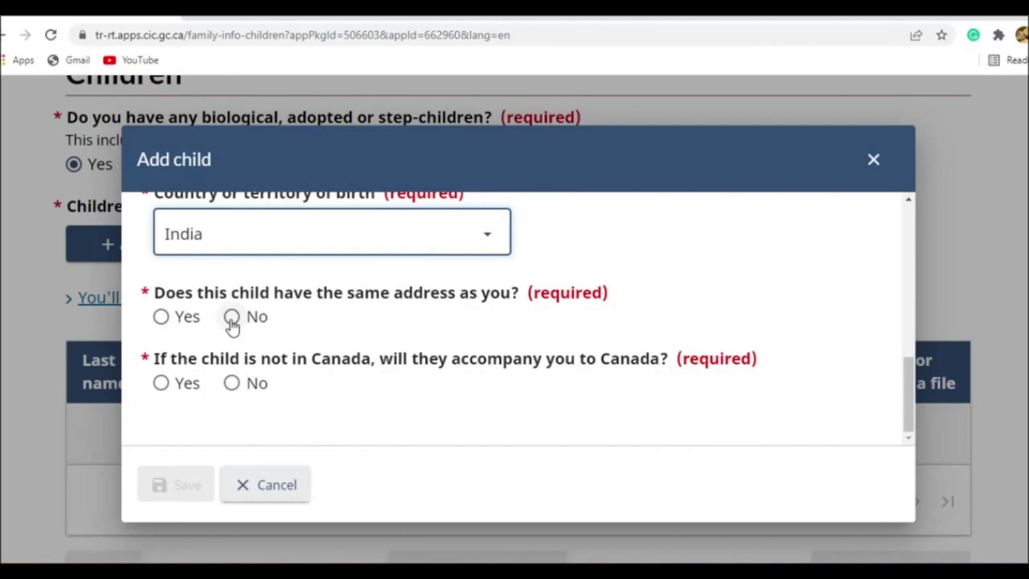
pyautogui.click(231, 319)
pyautogui.scroll(-4, 300, 343)
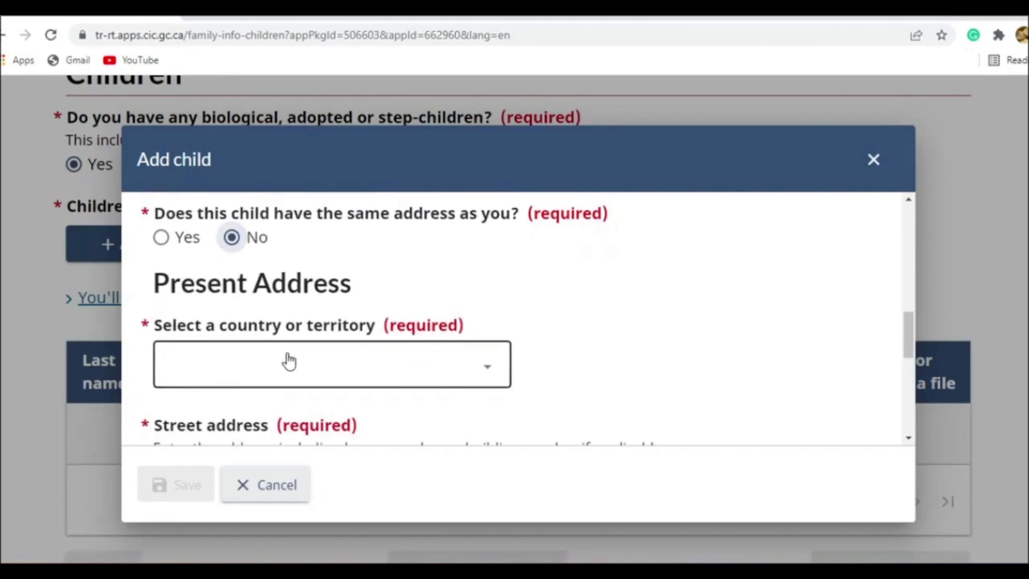
pyautogui.scroll(1, 300, 322)
pyautogui.scroll(1, 284, 322)
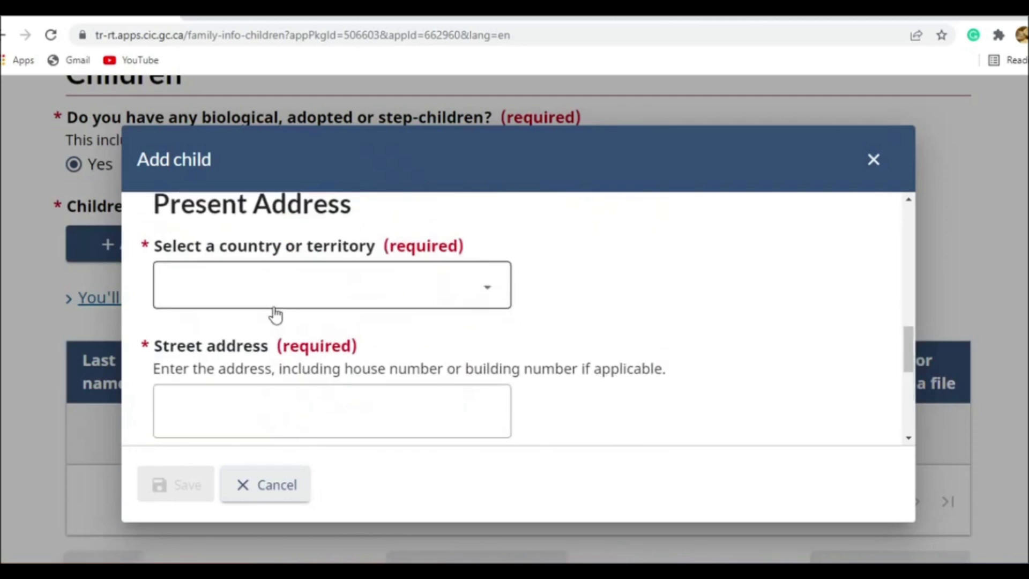
pyautogui.click(265, 297)
pyautogui.press('c')
pyautogui.press('Down')
pyautogui.press('Down')
pyautogui.press('Down')
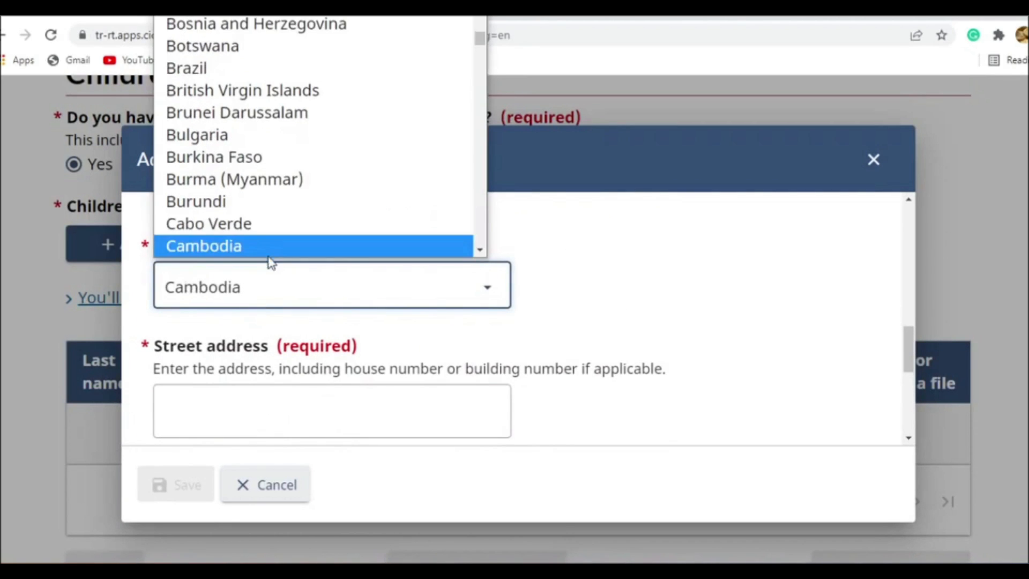
pyautogui.click(268, 245)
# - Enable manual address input, fill in the saved address, and move the street name out of the street number field into its own field
pyautogui.scroll(-4, 271, 292)
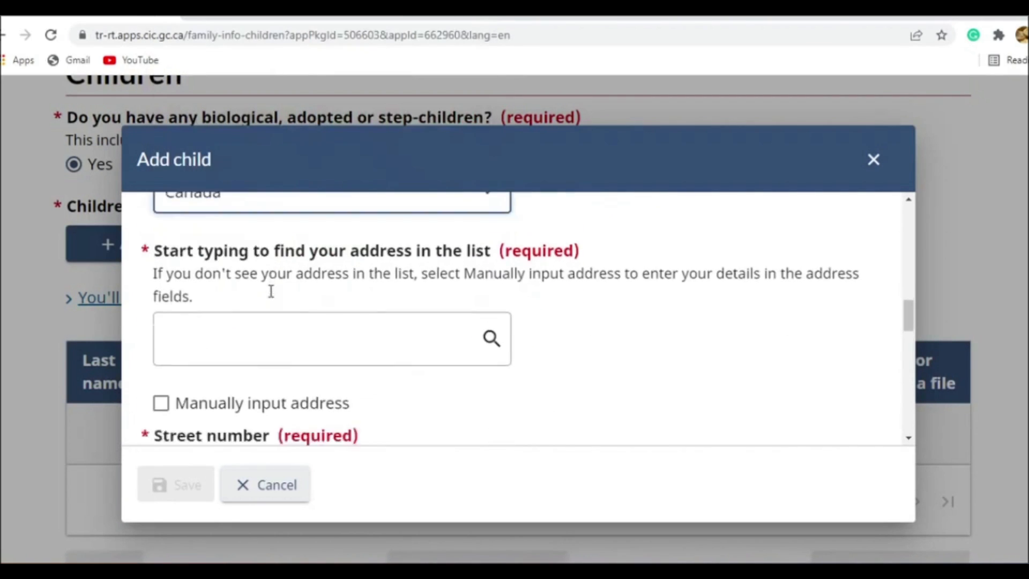
pyautogui.click(218, 261)
pyautogui.click(242, 330)
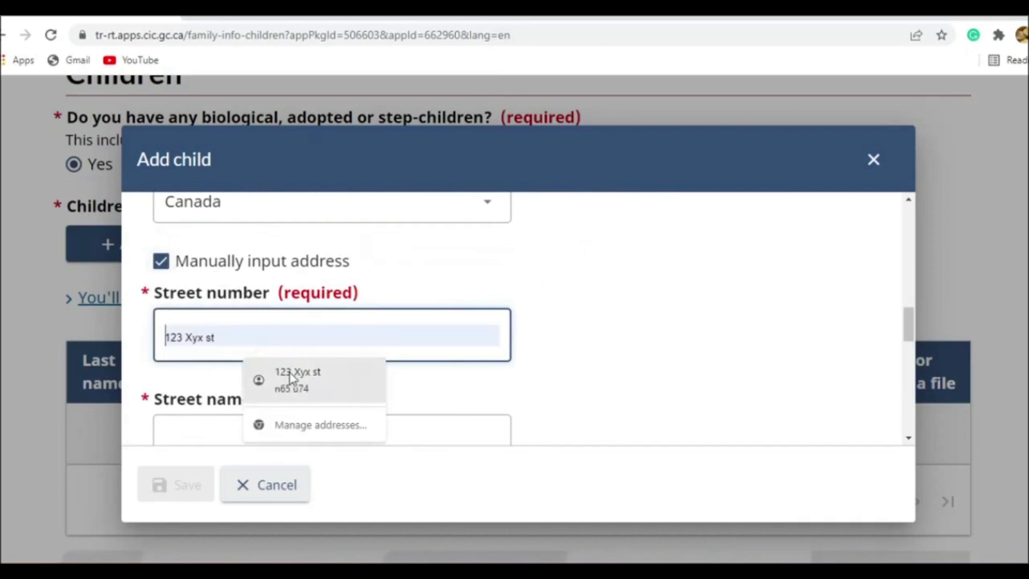
pyautogui.click(290, 378)
pyautogui.click(306, 333)
pyautogui.moveTo(305, 333); pyautogui.dragTo(194, 334)
pyautogui.hotkey('ctrl', 'c')
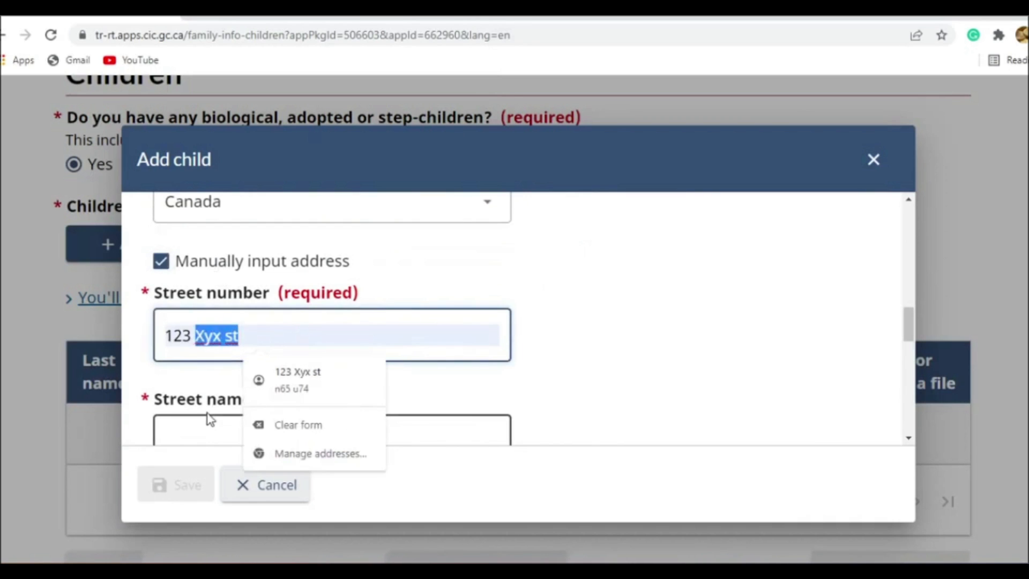
pyautogui.press('BackSpace')
pyautogui.click(237, 415)
pyautogui.scroll(-3, 244, 280)
pyautogui.hotkey('ctrl', 'v')
# - Fill in the child's postal code from the saved address and replace it with the sample code from the format hint
pyautogui.scroll(-2, 246, 296)
pyautogui.scroll(-3, 250, 310)
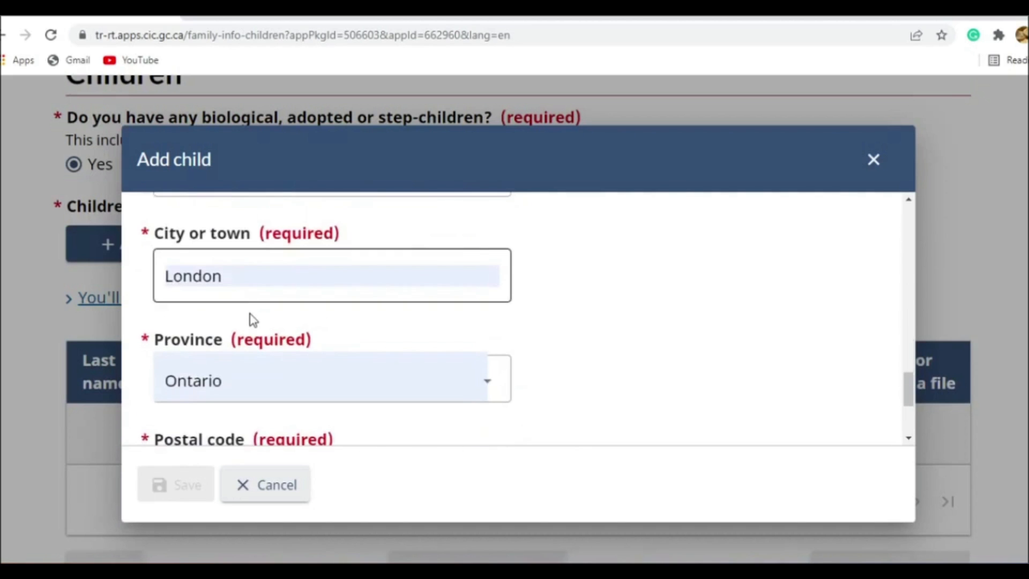
pyautogui.scroll(-3, 252, 320)
pyautogui.click(252, 304)
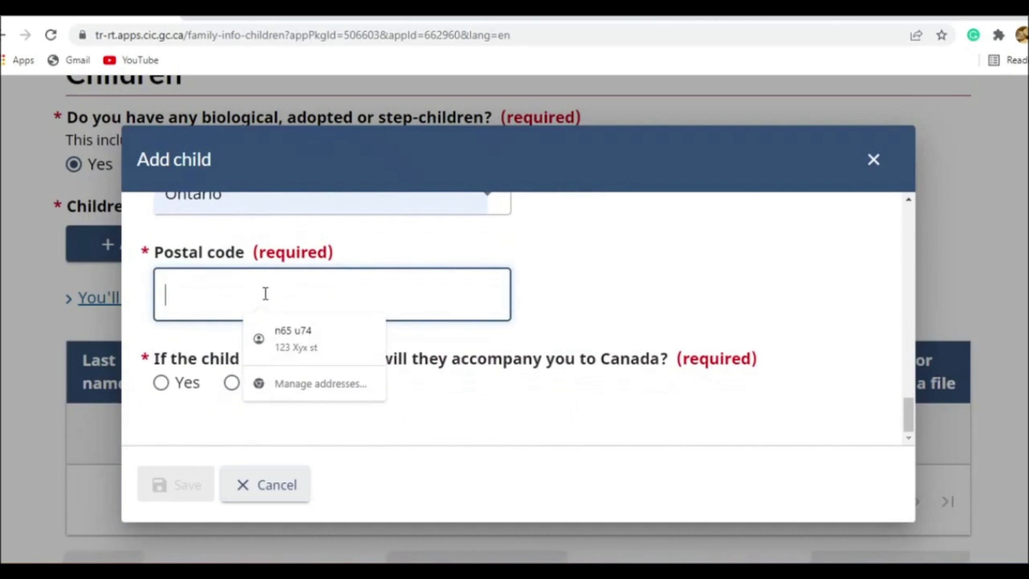
pyautogui.click(284, 337)
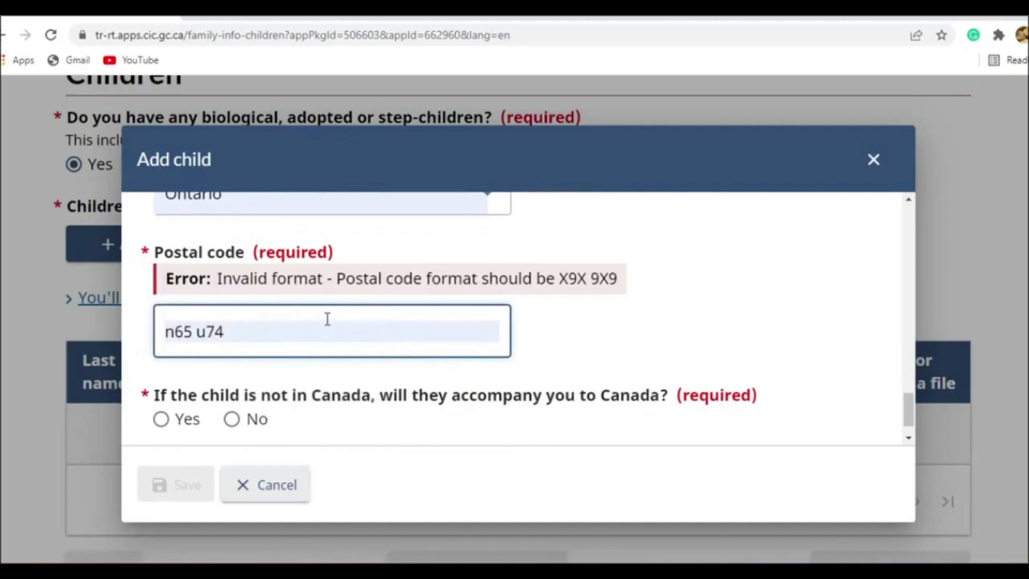
pyautogui.moveTo(618, 279); pyautogui.dragTo(560, 290)
pyautogui.hotkey('ctrl', 'c')
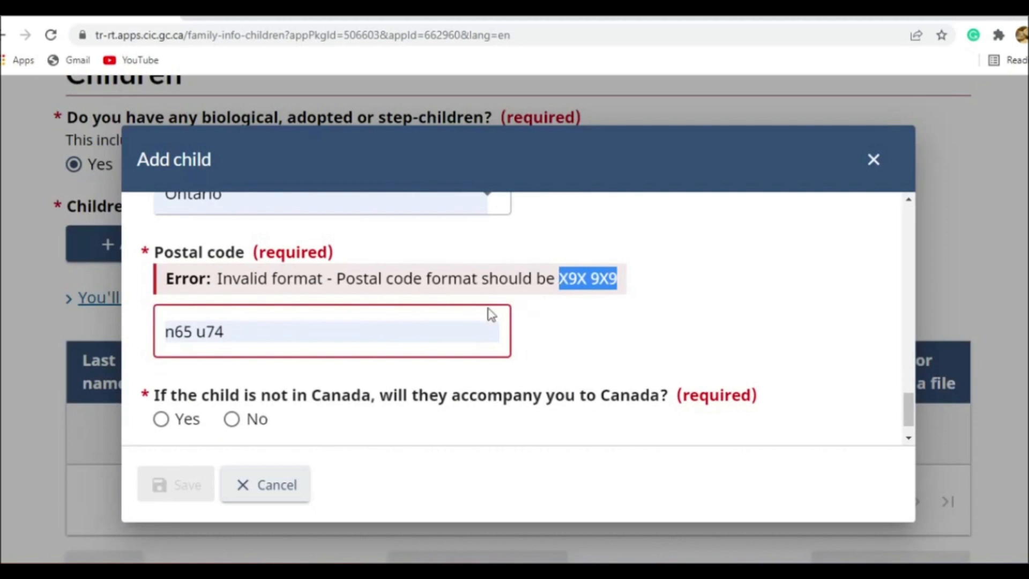
pyautogui.click(241, 337)
pyautogui.hotkey('ctrl', 'a')
pyautogui.hotkey('ctrl', 'v')
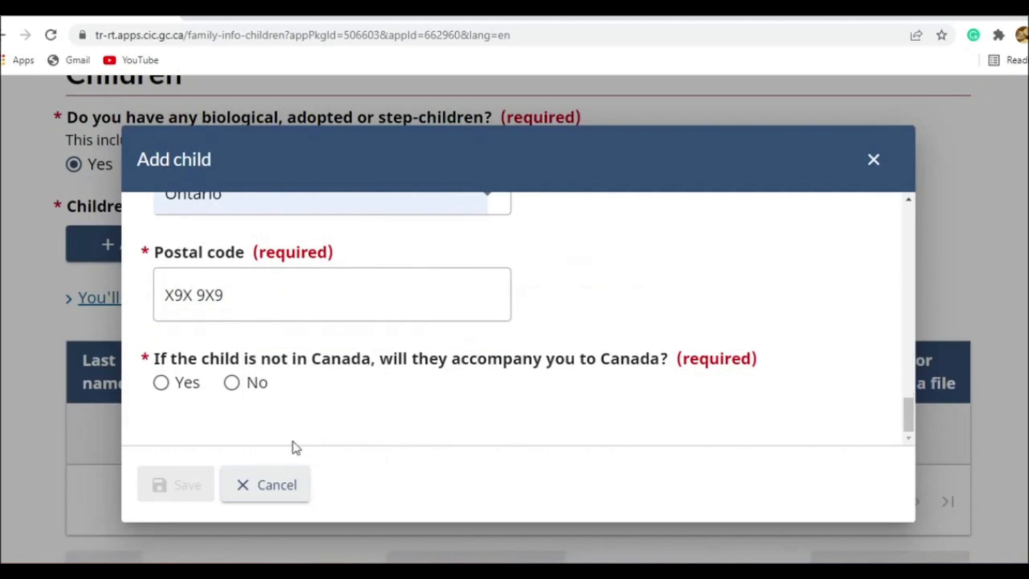
# - Save the child's record with No for accompanying to Canada and continue to the parents page
pyautogui.click(232, 385)
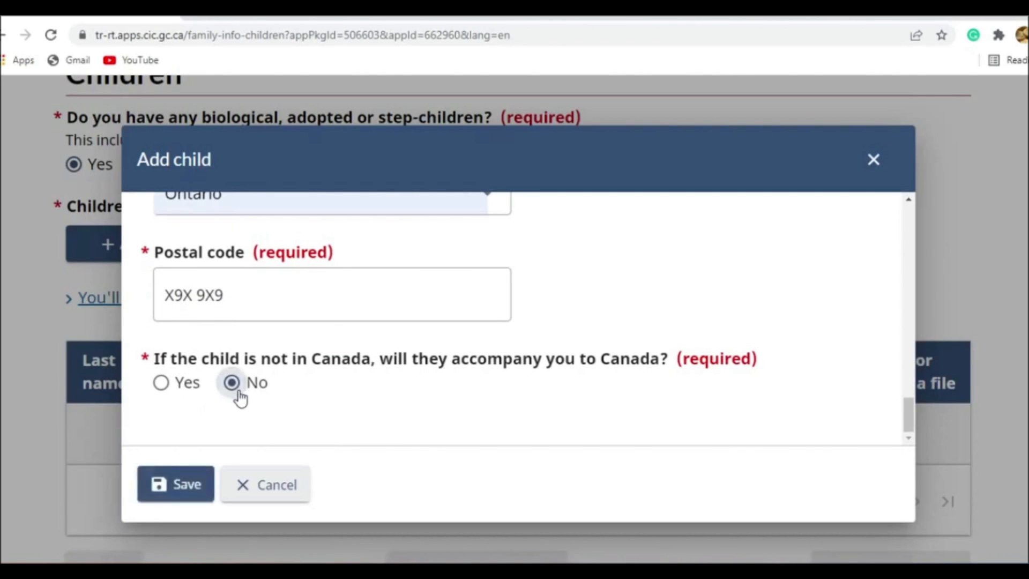
pyautogui.click(189, 483)
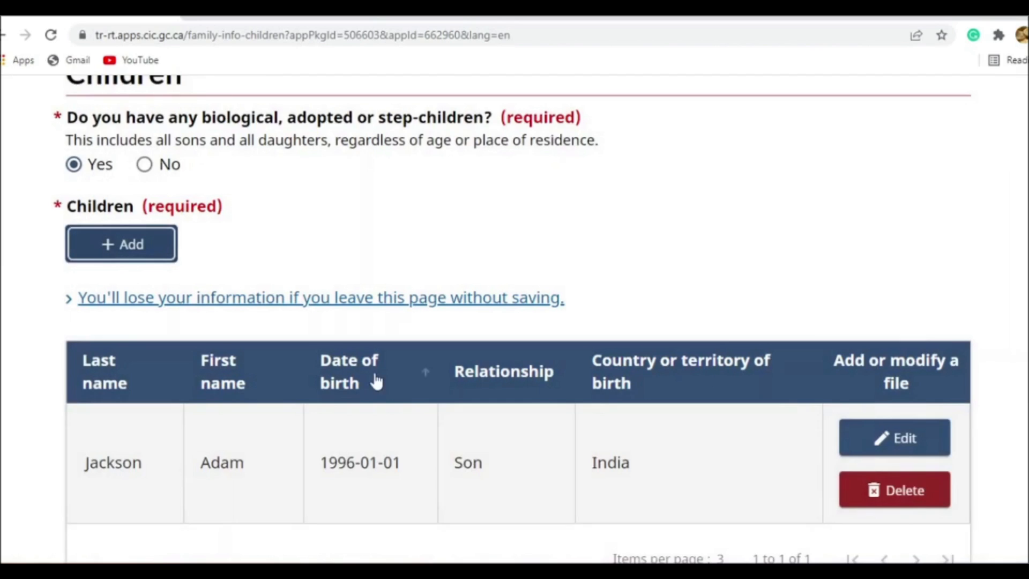
pyautogui.scroll(-3, 375, 378)
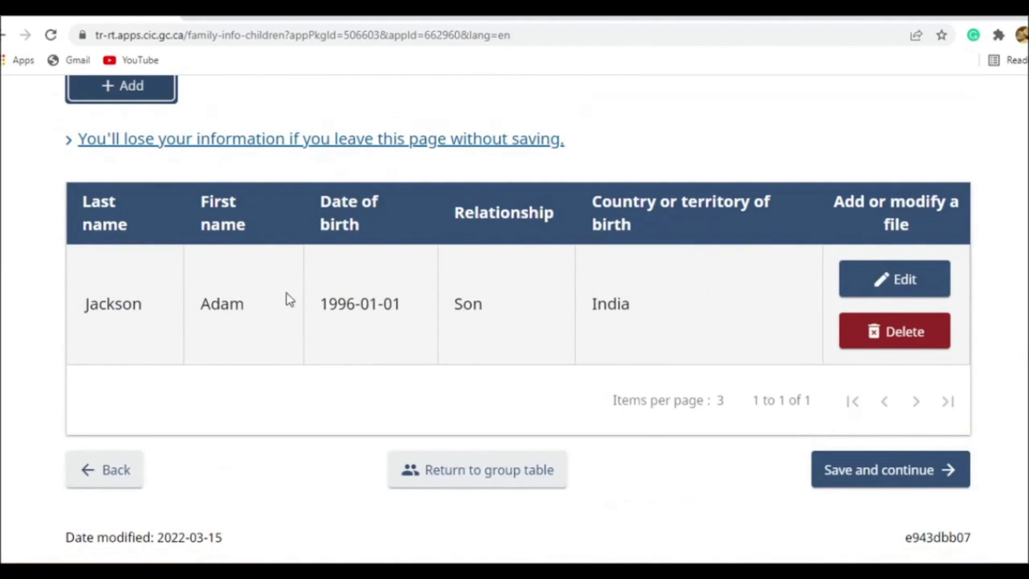
pyautogui.scroll(4, 299, 287)
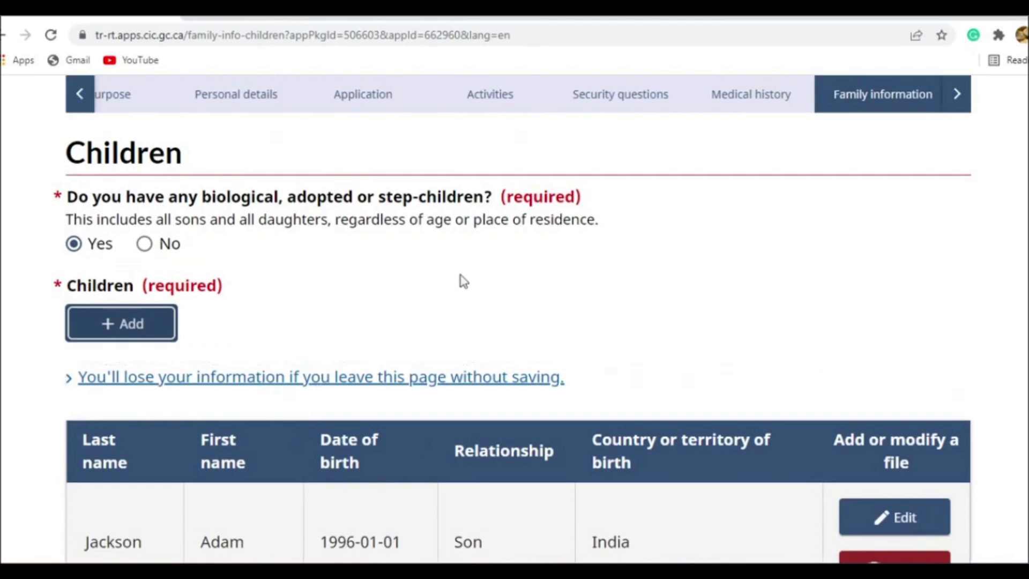
pyautogui.scroll(-4, 188, 332)
pyautogui.click(898, 479)
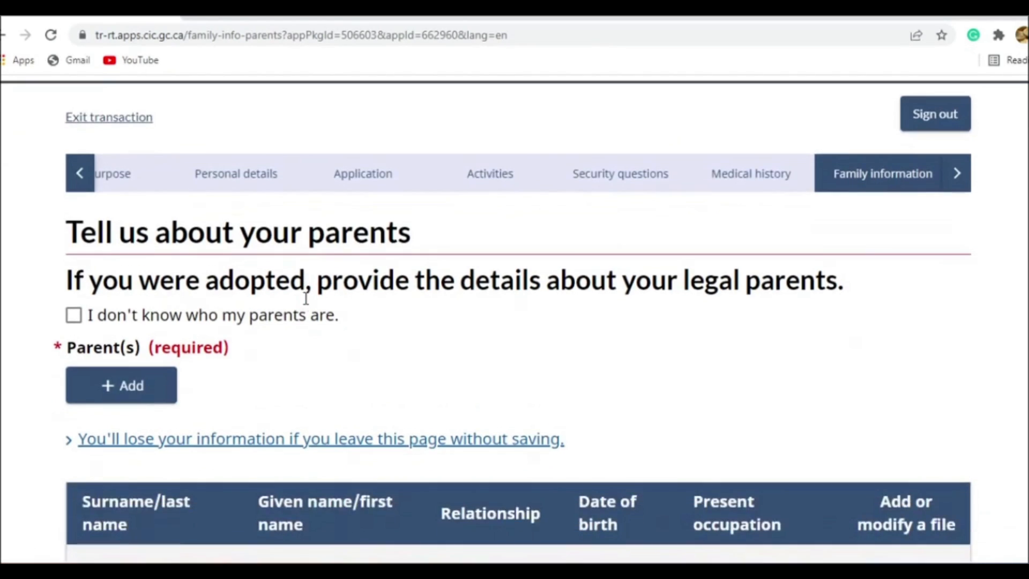
pyautogui.scroll(-2, 255, 322)
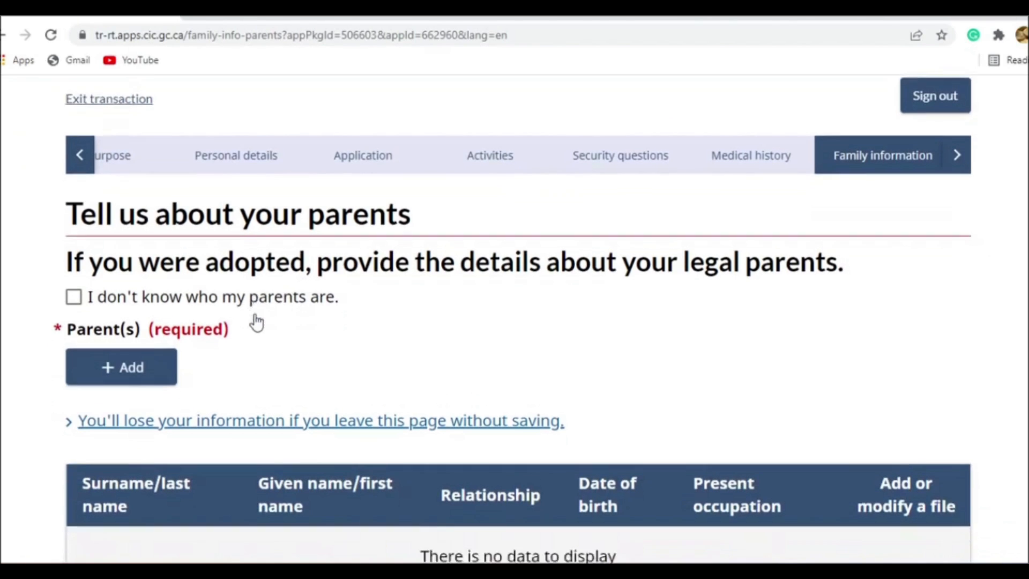
pyautogui.click(145, 240)
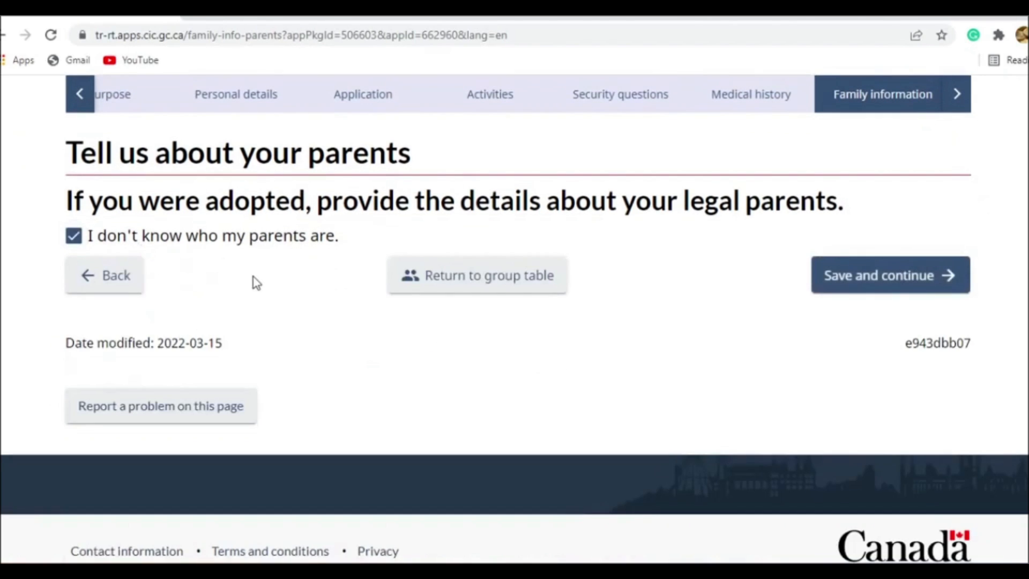
pyautogui.click(237, 237)
pyautogui.scroll(-3, 179, 199)
pyautogui.click(163, 167)
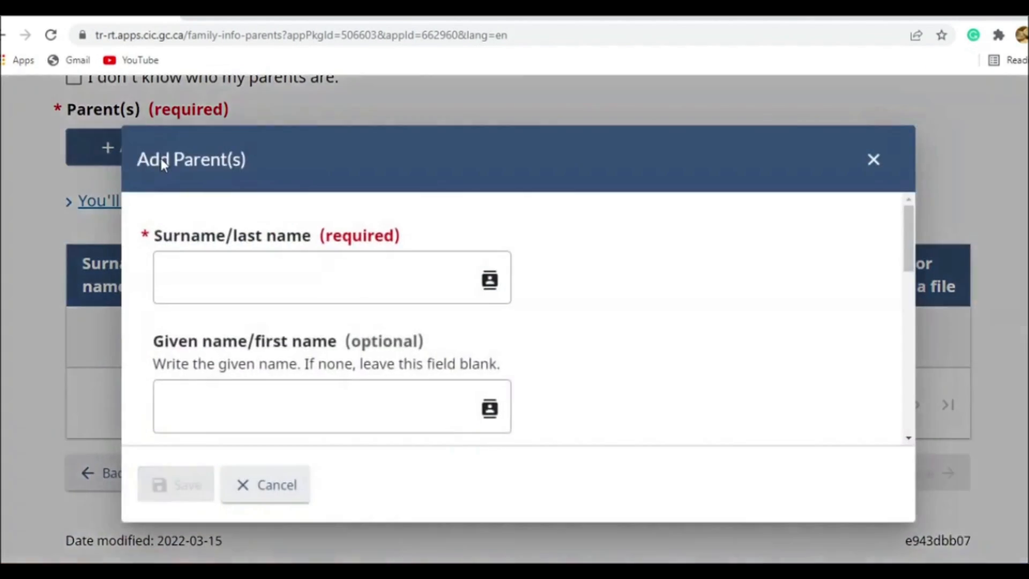
pyautogui.click(874, 164)
pyautogui.scroll(3, 284, 292)
pyautogui.click(138, 306)
pyautogui.click(447, 274)
pyautogui.click(875, 159)
pyautogui.scroll(-4, 834, 436)
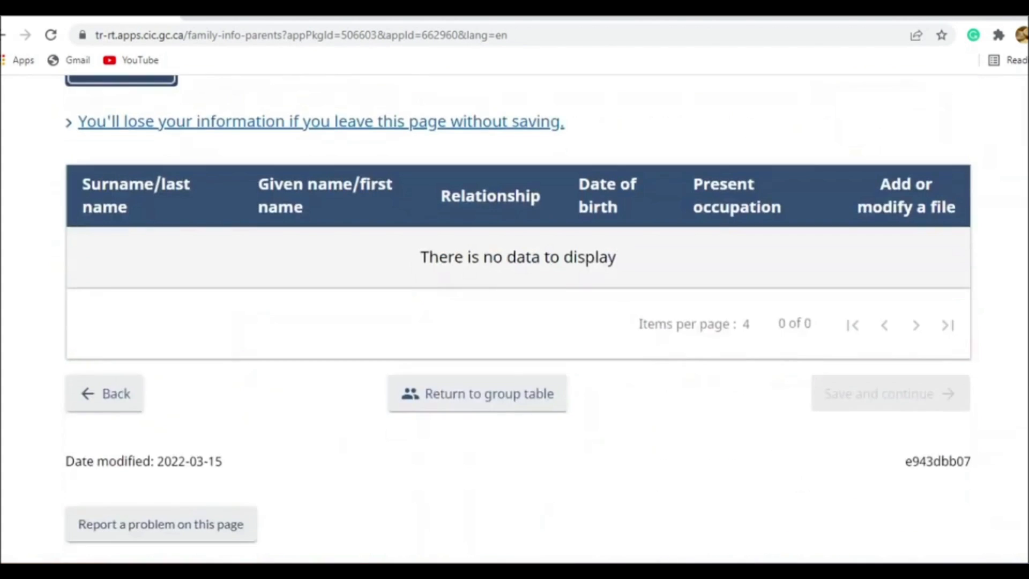
pyautogui.scroll(6, 483, 322)
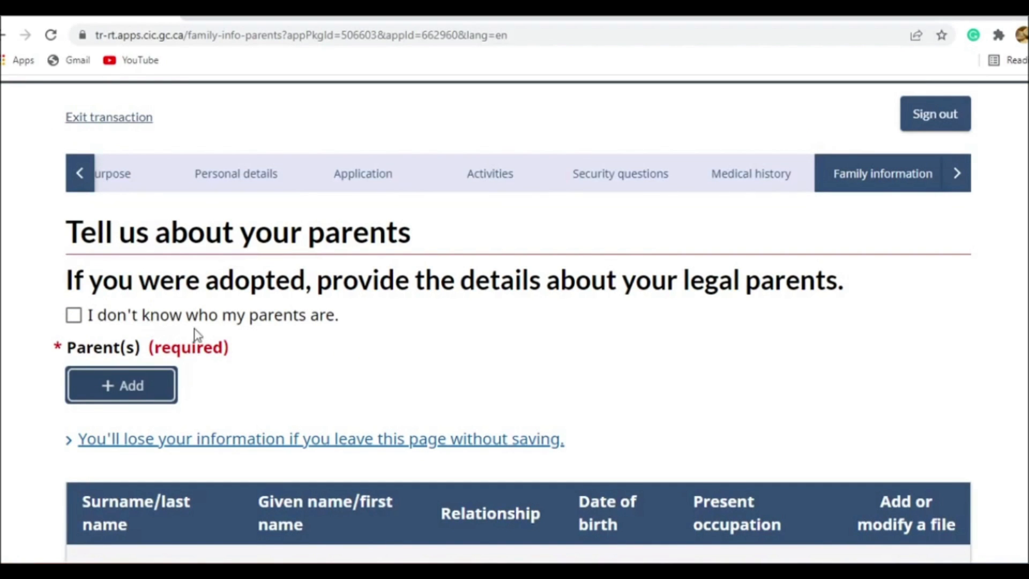
# - Start a parent record with the saved surname and given name, and choose Father as the relationship
pyautogui.click(151, 384)
pyautogui.scroll(2, 350, 318)
pyautogui.click(329, 278)
pyautogui.click(309, 321)
pyautogui.scroll(-2, 321, 300)
pyautogui.click(316, 260)
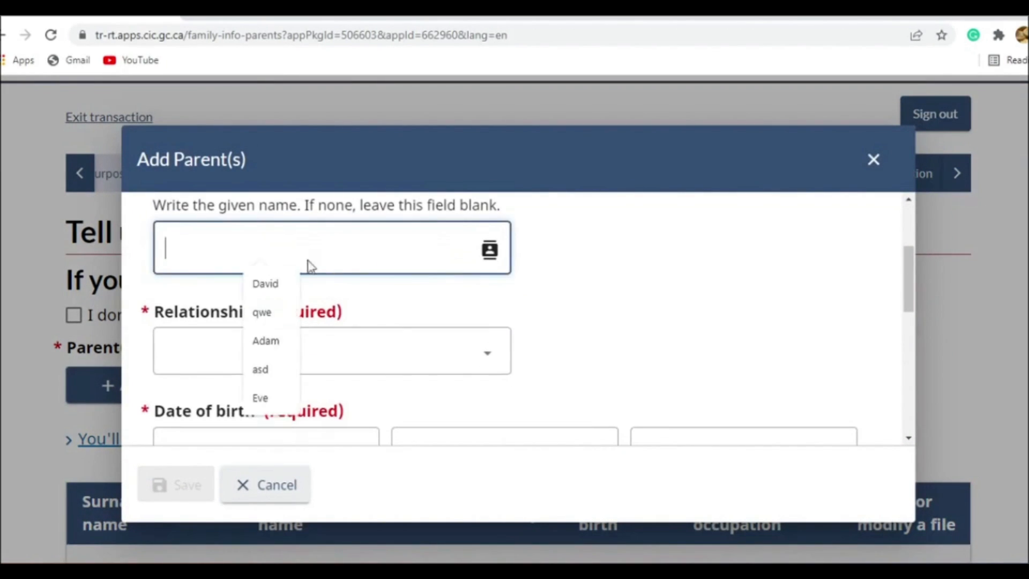
pyautogui.write('qwe')
pyautogui.click(252, 354)
pyautogui.click(258, 401)
# - Fill in the year, month and day of the father's date of birth
pyautogui.scroll(-2, 260, 390)
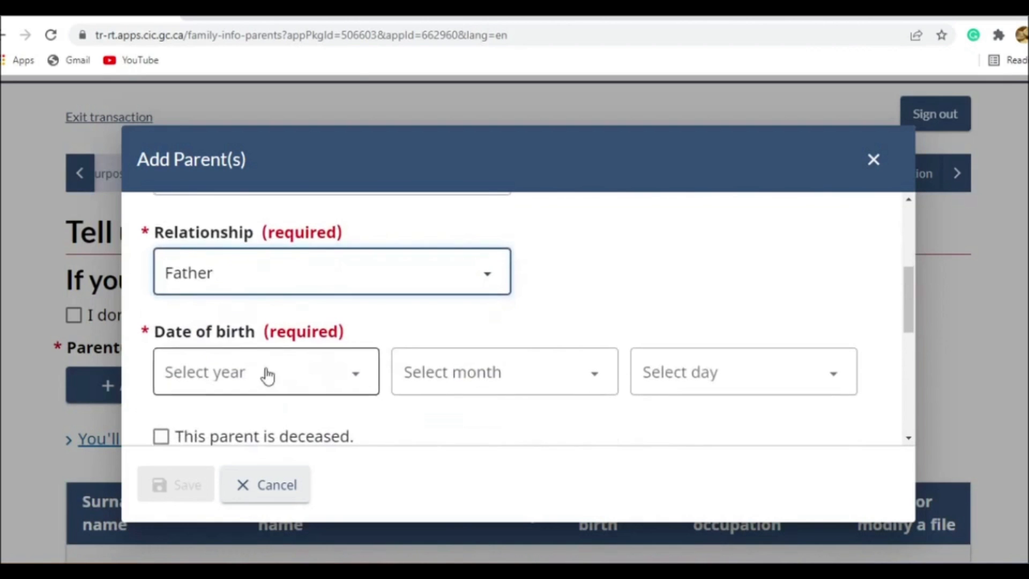
pyautogui.click(259, 383)
pyautogui.scroll(-10, 250, 199)
pyautogui.scroll(-5, 254, 201)
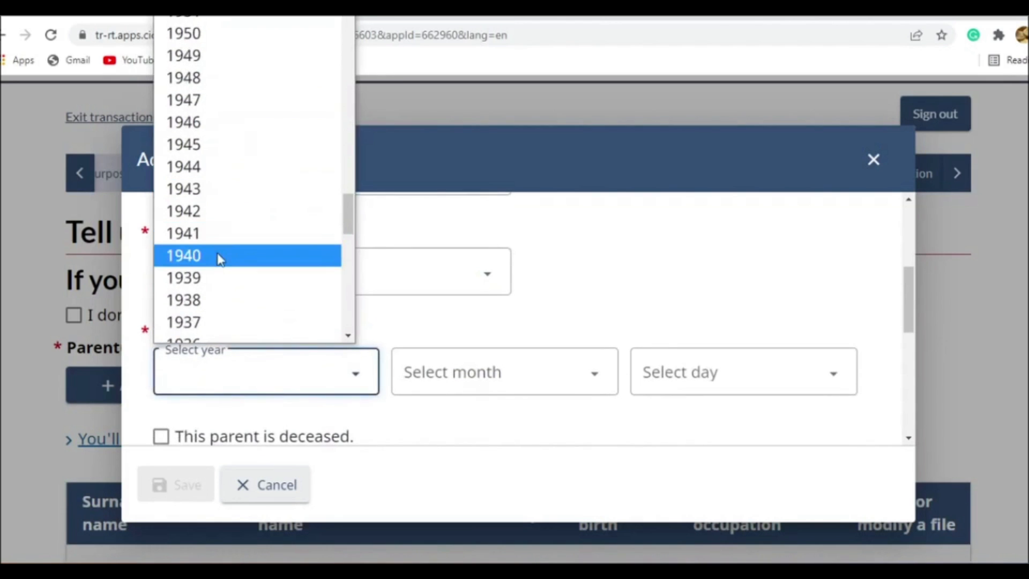
pyautogui.click(220, 255)
pyautogui.click(482, 378)
pyautogui.click(462, 91)
pyautogui.click(714, 362)
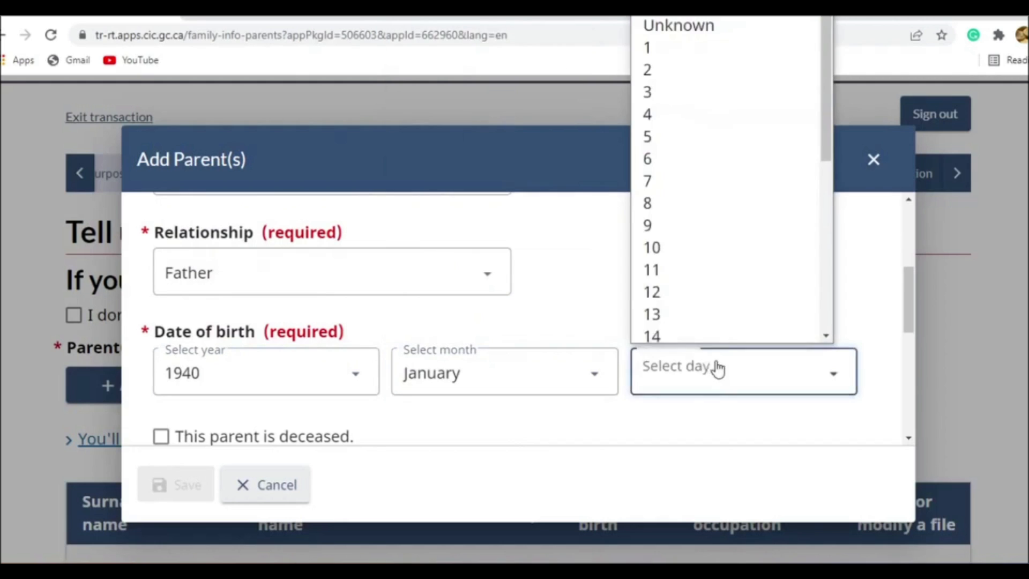
pyautogui.click(694, 44)
# - Mark the father as deceased and clear that mark again
pyautogui.scroll(-4, 346, 262)
pyautogui.scroll(1, 346, 263)
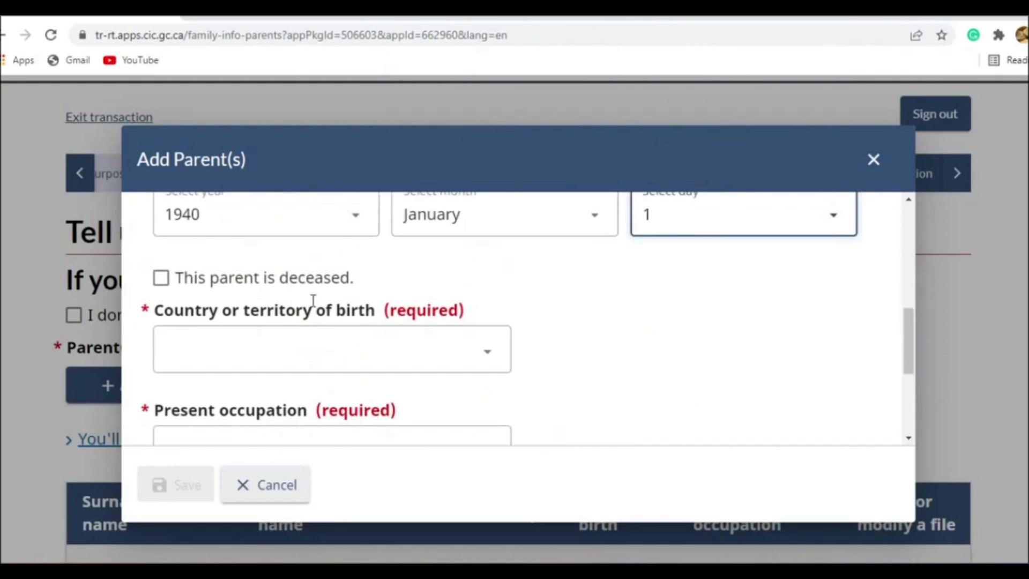
pyautogui.click(288, 289)
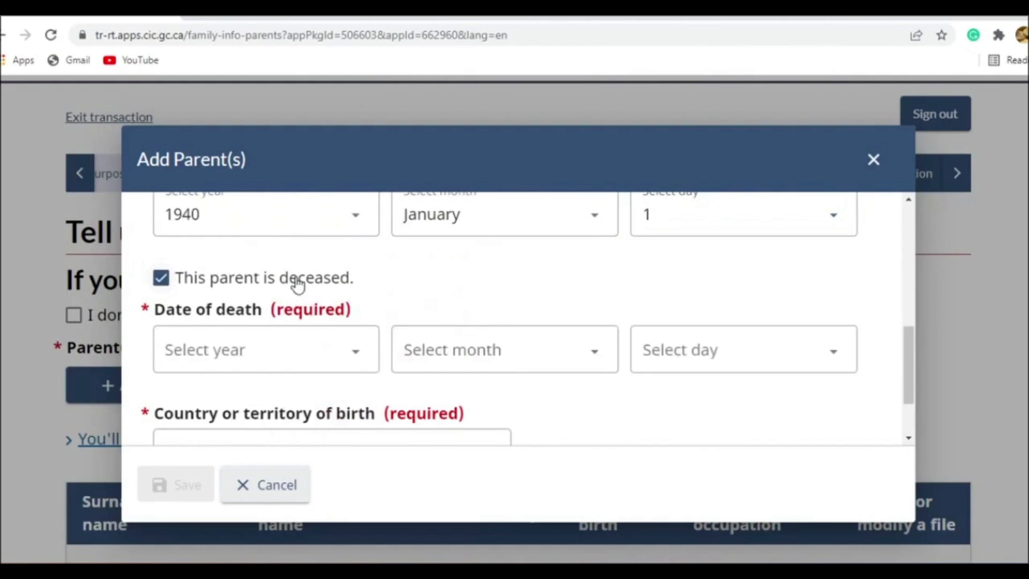
pyautogui.click(292, 282)
# - Set the father's country of birth to India and his present occupation to Retired
pyautogui.scroll(-1, 343, 311)
pyautogui.click(341, 286)
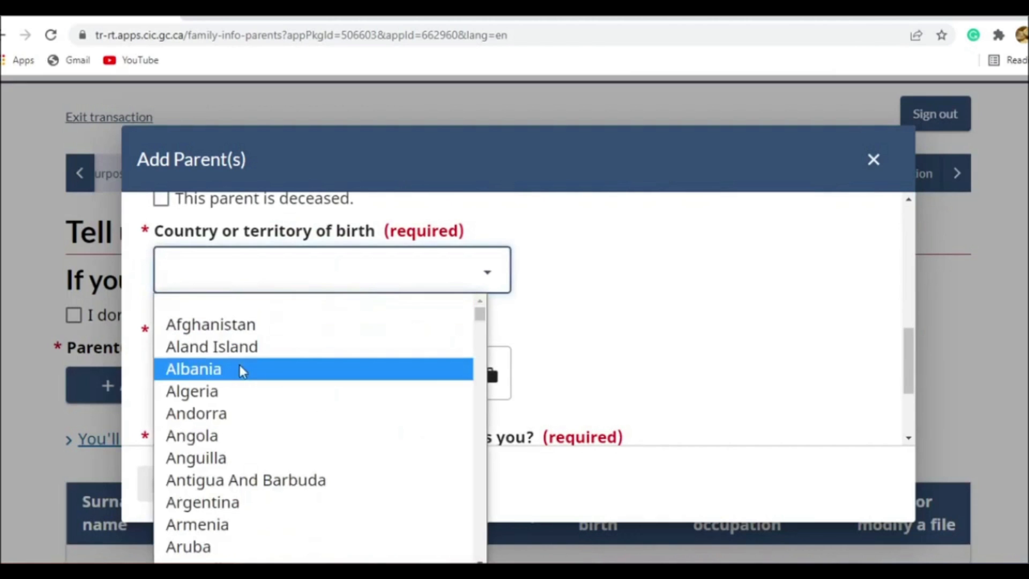
pyautogui.write('in')
pyautogui.press('Return')
pyautogui.click(253, 380)
pyautogui.write('Retired')
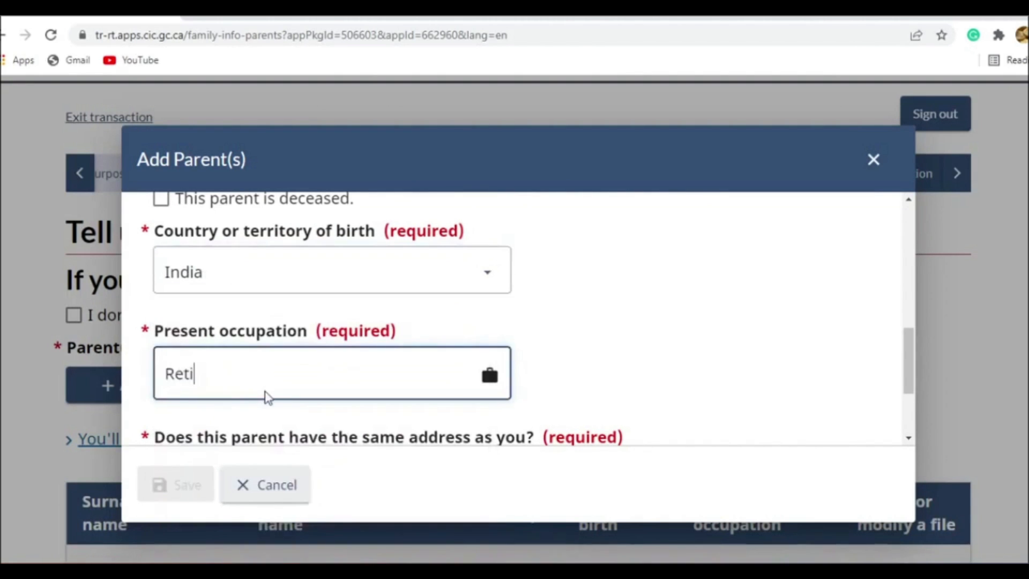
# - Answer Yes to the father having the same address and No to coming to Canada, and save his record
pyautogui.scroll(-3, 305, 328)
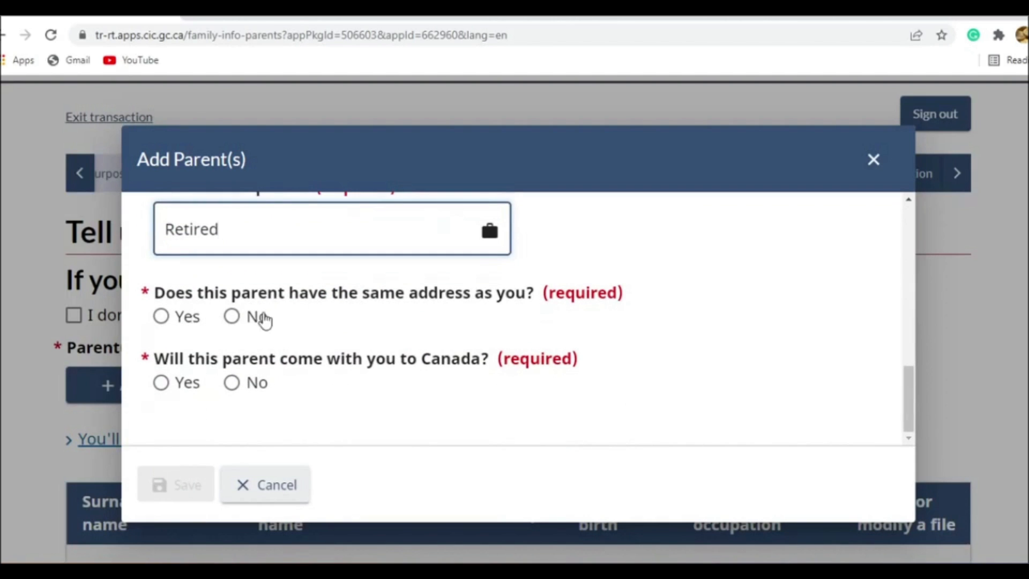
pyautogui.click(231, 321)
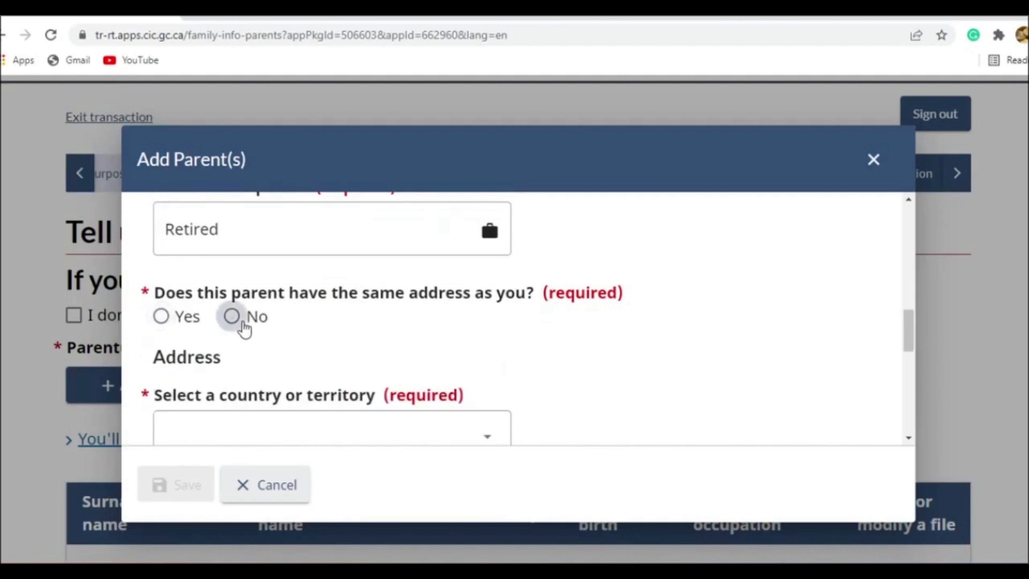
pyautogui.click(182, 320)
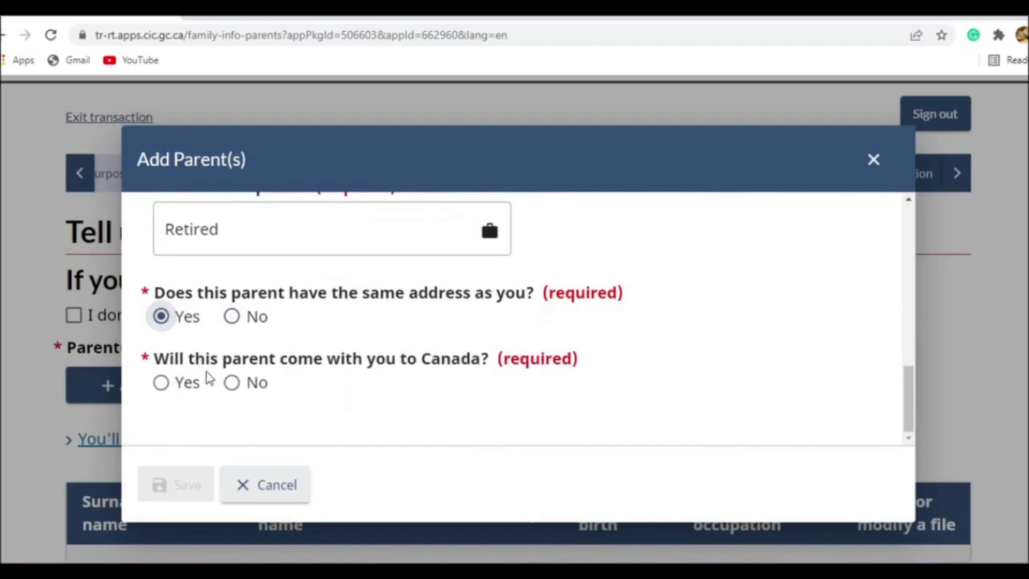
pyautogui.click(245, 384)
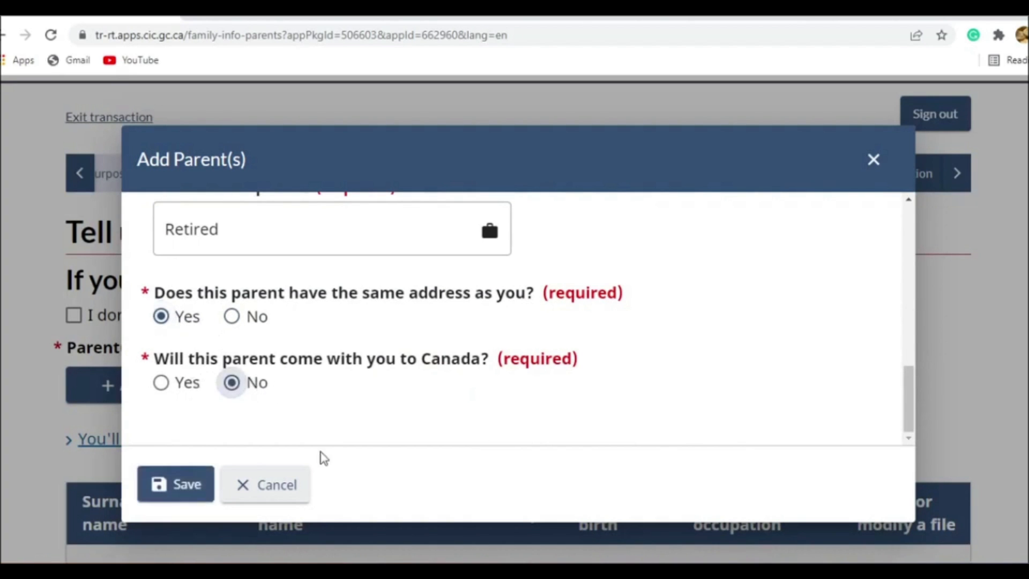
pyautogui.click(196, 485)
# - Review the parents table, save the page and continue to the applicant's language page
pyautogui.scroll(-6, 441, 375)
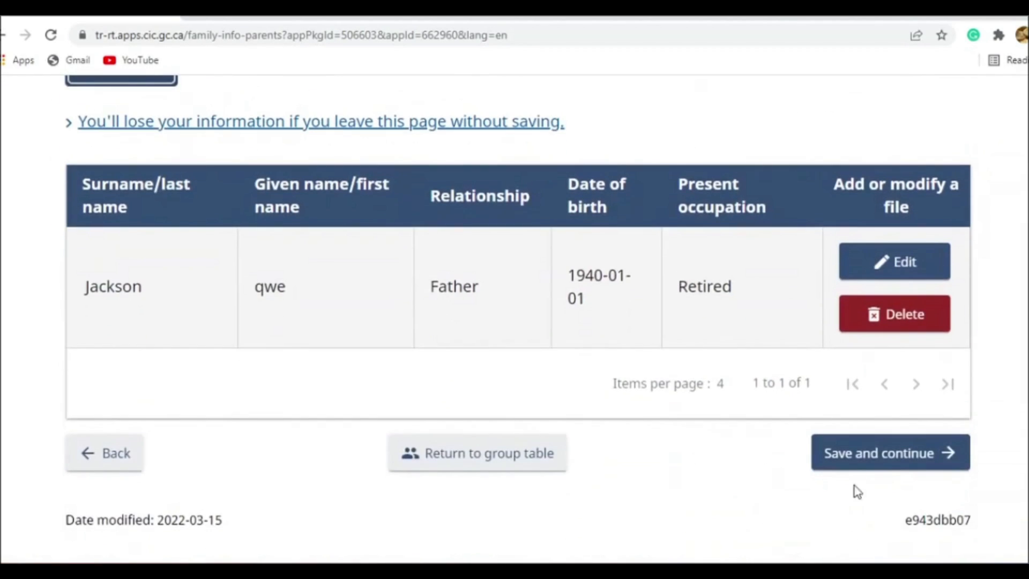
pyautogui.scroll(4, 323, 391)
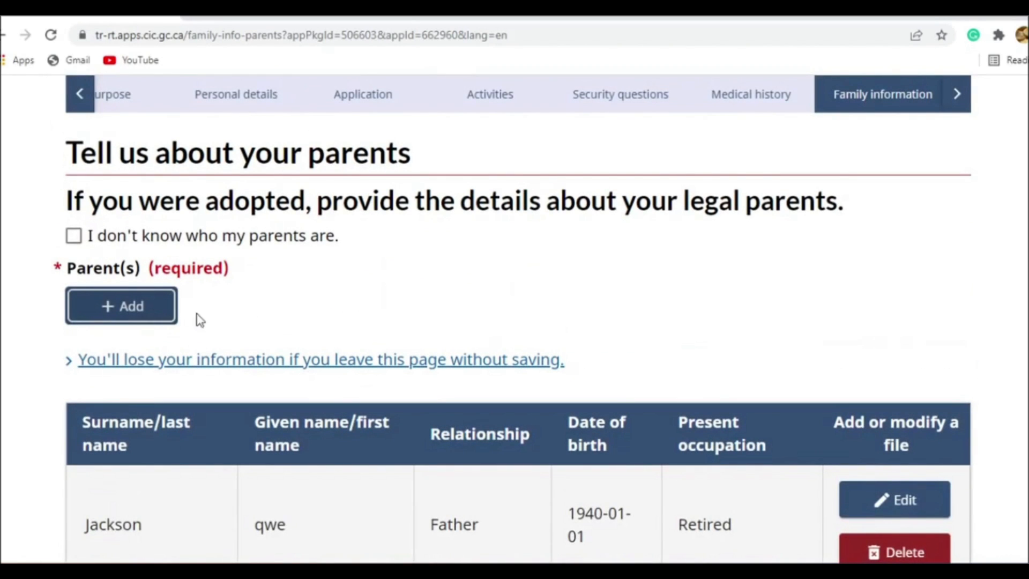
pyautogui.scroll(-4, 273, 324)
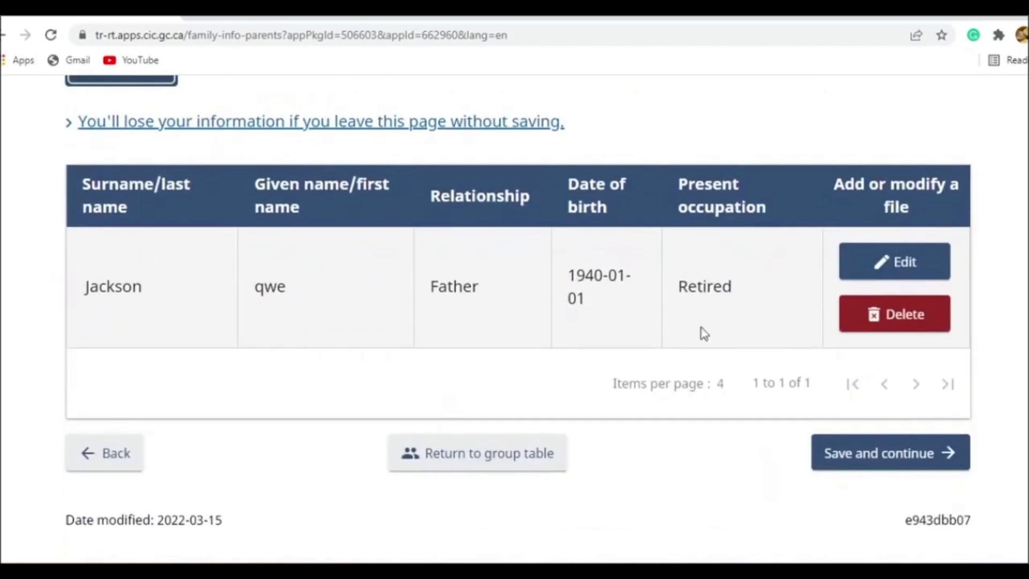
pyautogui.click(857, 455)
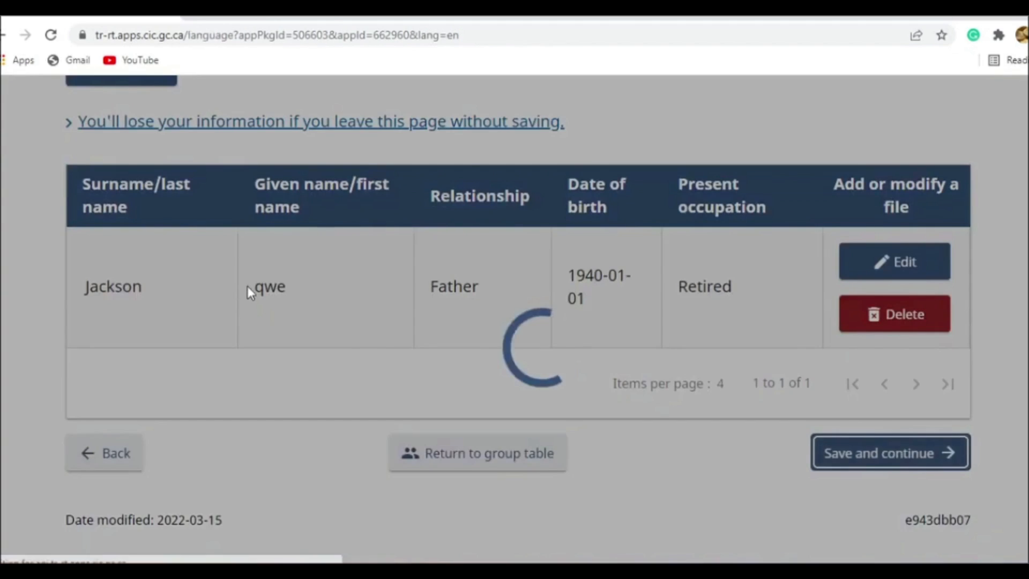
# - Choose Hindi as the applicant's native language or mother tongue
pyautogui.scroll(-1, 262, 381)
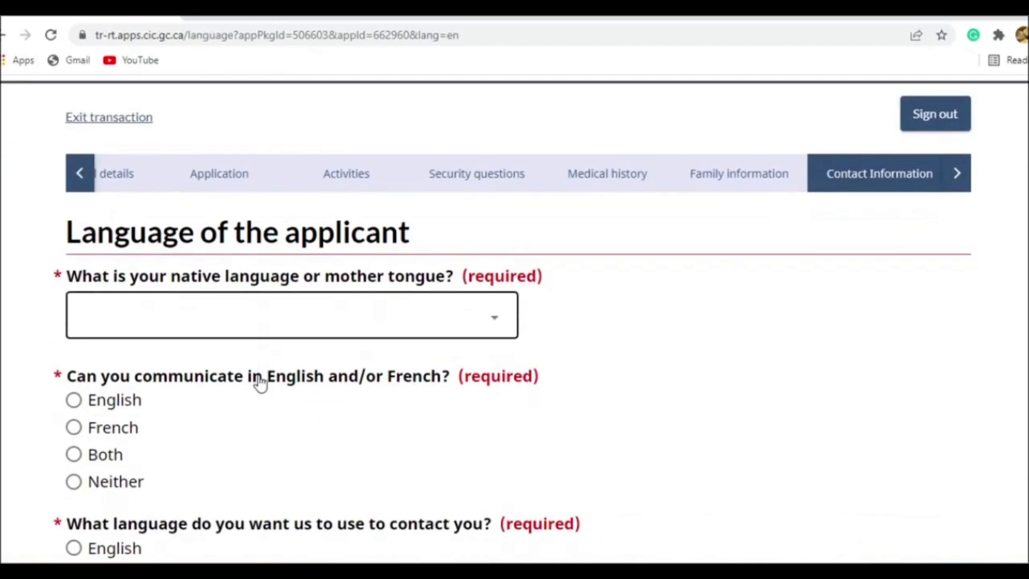
pyautogui.click(238, 338)
pyautogui.press('h')
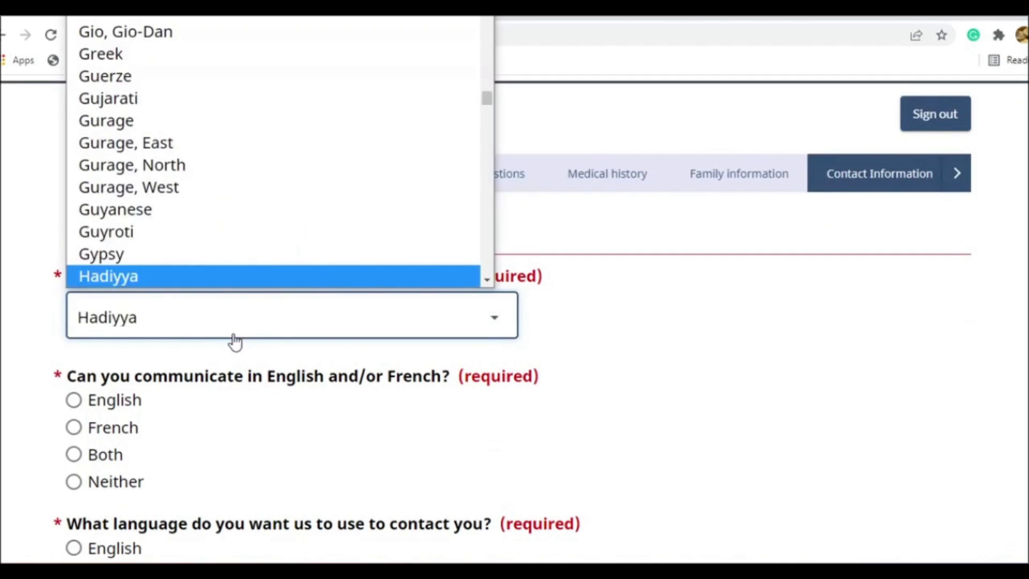
pyautogui.press('i')
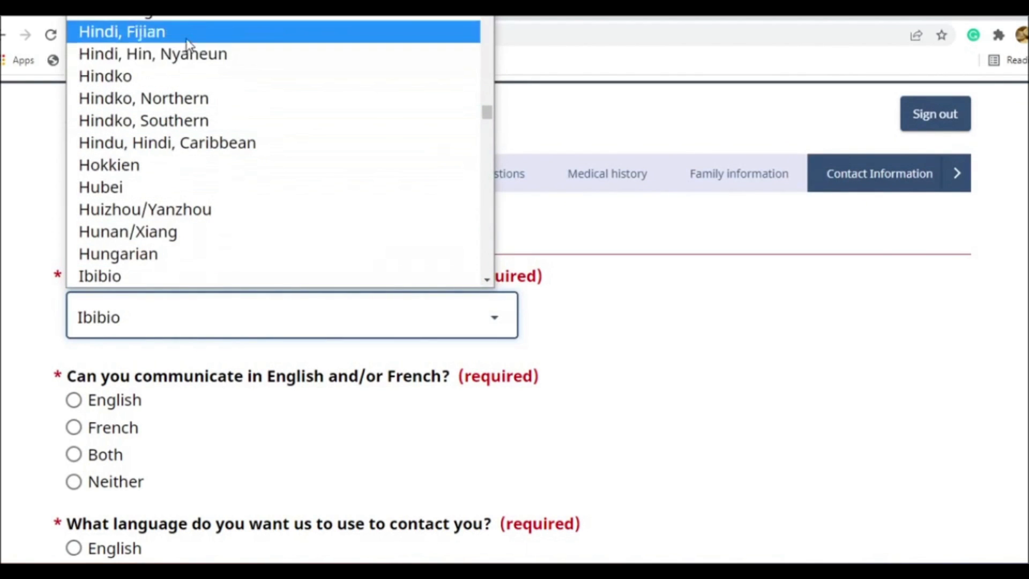
pyautogui.scroll(5, 184, 87)
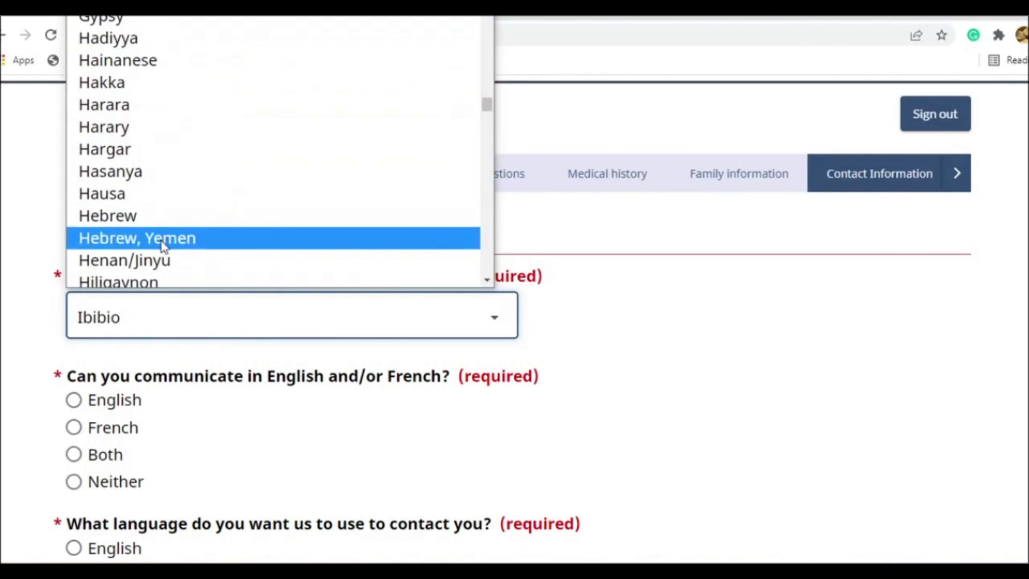
pyautogui.press('Down')
pyautogui.press('Down')
pyautogui.press('Down')
pyautogui.press('Down')
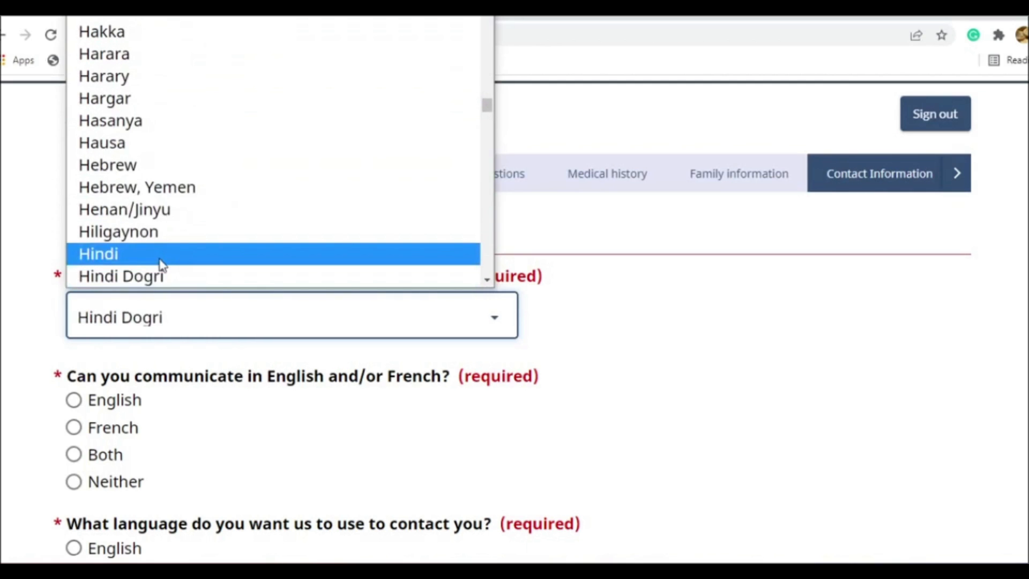
pyautogui.click(162, 264)
# - Choose English for both communication and contact language, and save and continue to the email page
pyautogui.scroll(-3, 162, 268)
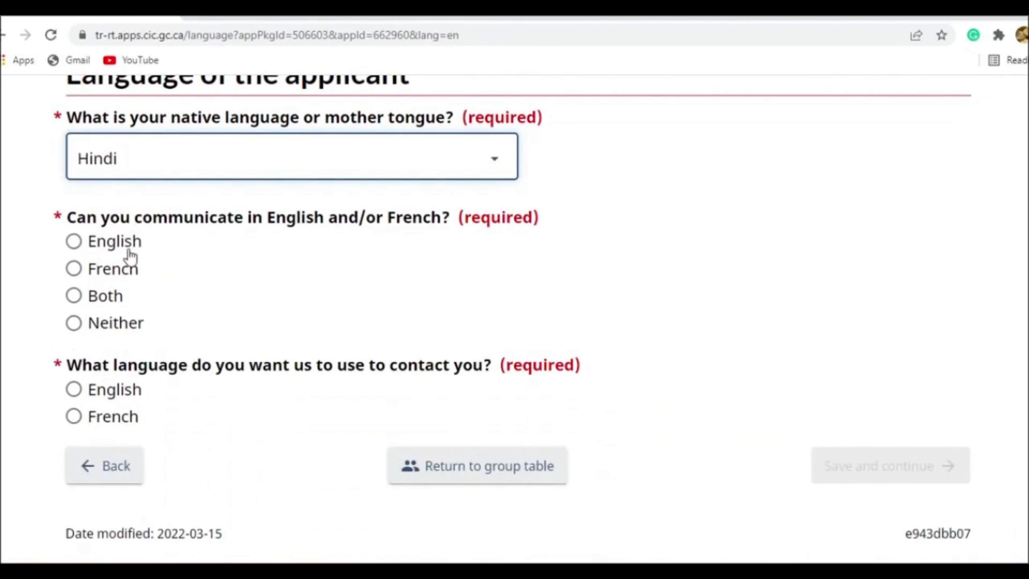
pyautogui.click(101, 251)
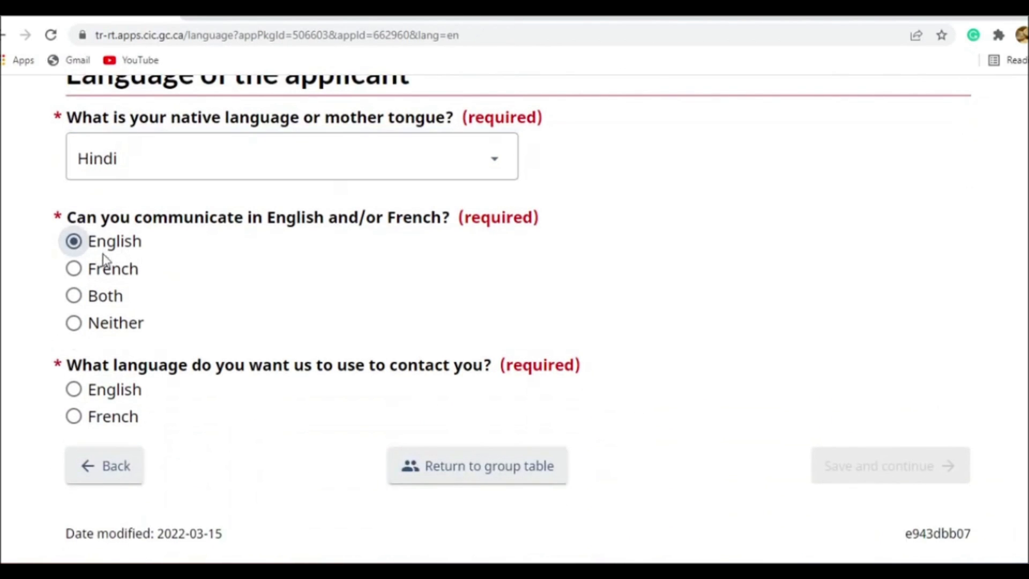
pyautogui.click(114, 399)
pyautogui.click(917, 479)
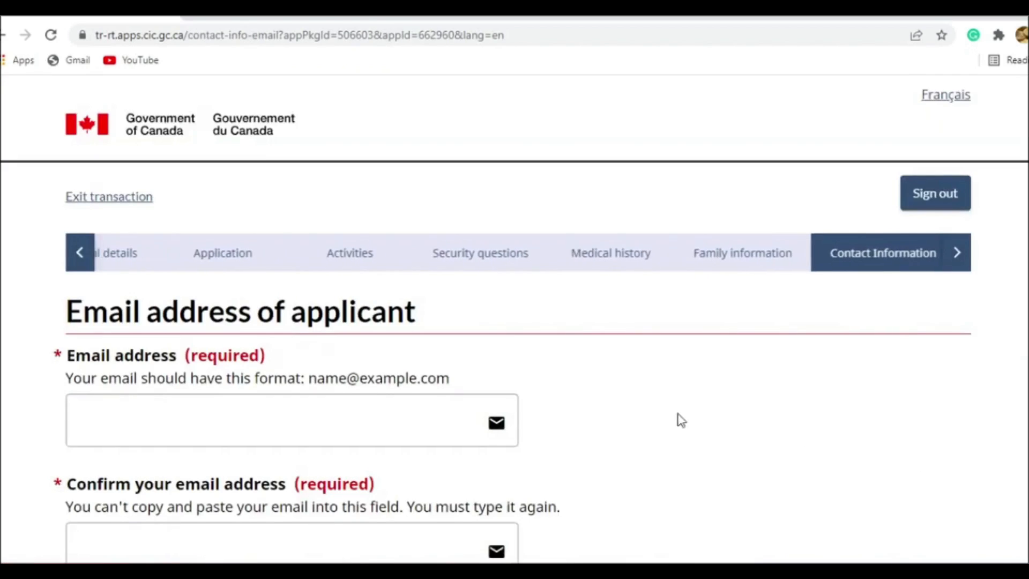
# - Enter the applicant's email address, retype it in the confirmation field, and save and continue to the telephone page
pyautogui.scroll(-1, 678, 420)
pyautogui.click(378, 329)
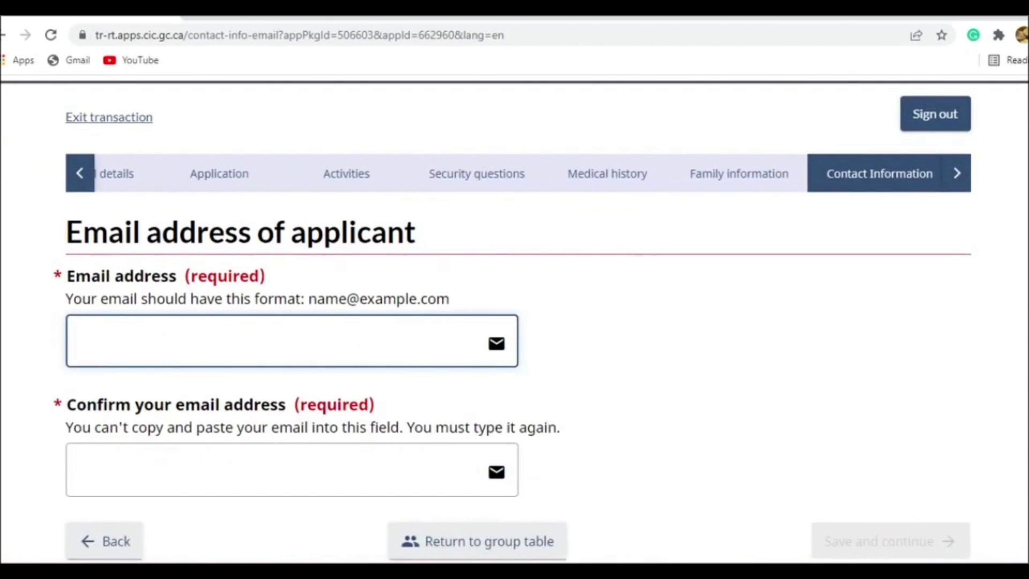
pyautogui.write('xyz@gmail.com')
pyautogui.press('Tab')
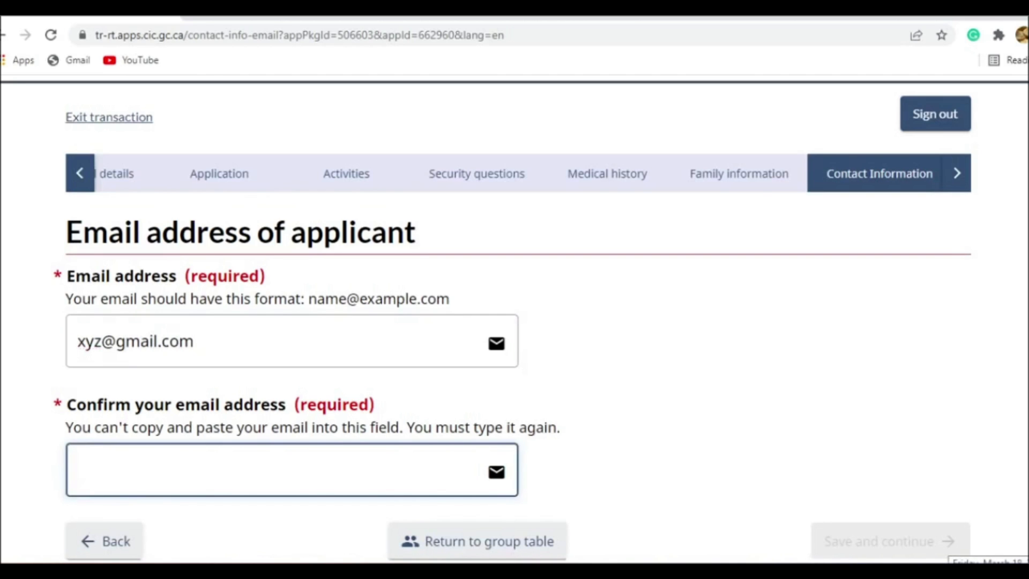
pyautogui.write('xyz@gmail')
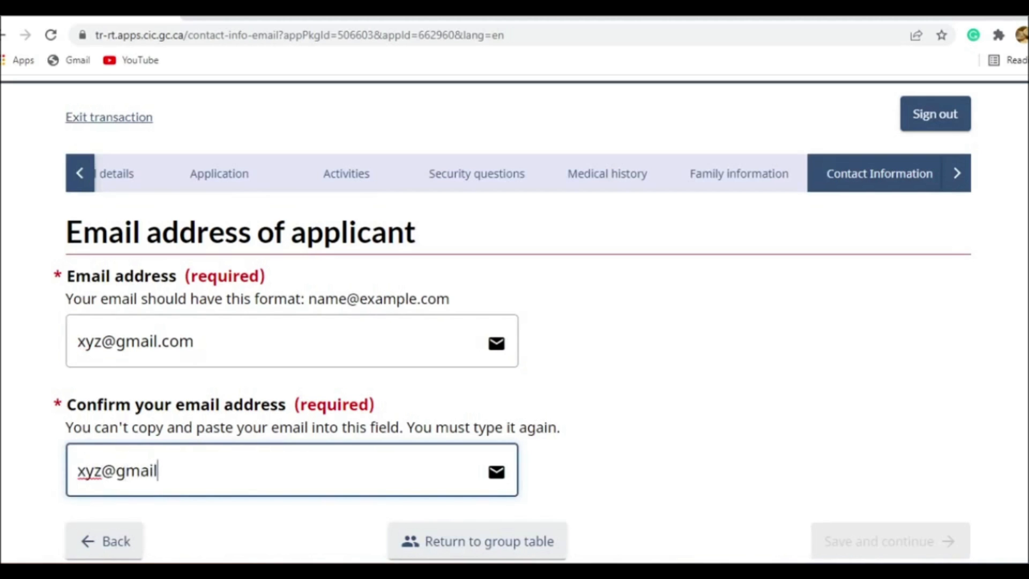
pyautogui.write('.com')
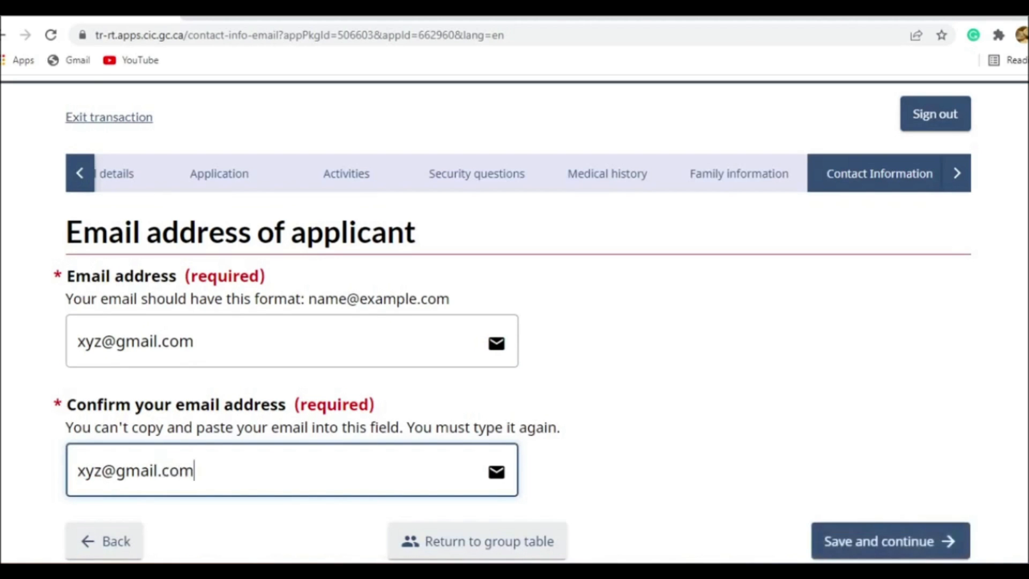
pyautogui.scroll(-4, 515, 322)
pyautogui.click(885, 316)
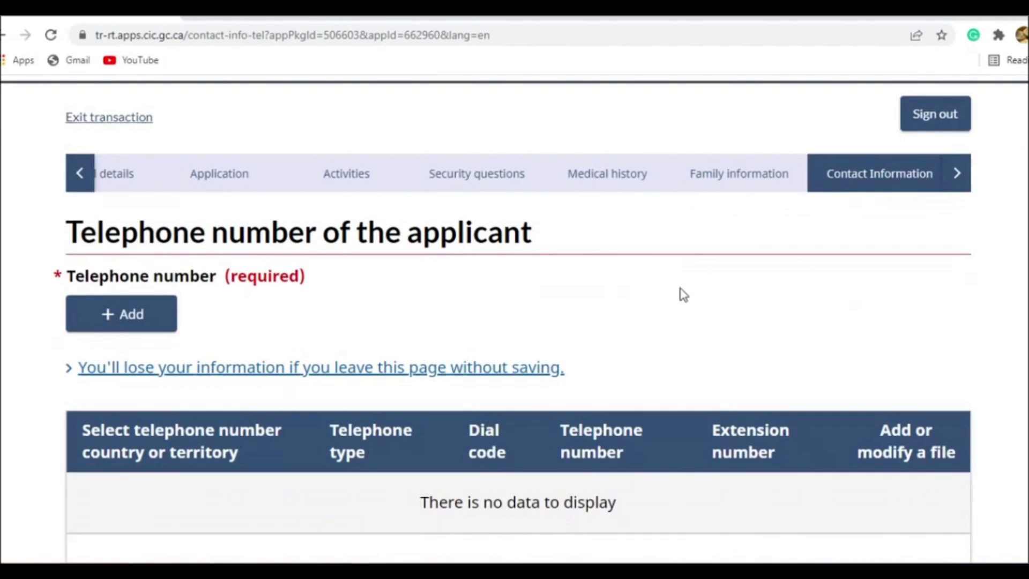
# - Add a telephone number entry of type Cellular with country or territory Other and dial code 91
pyautogui.click(132, 310)
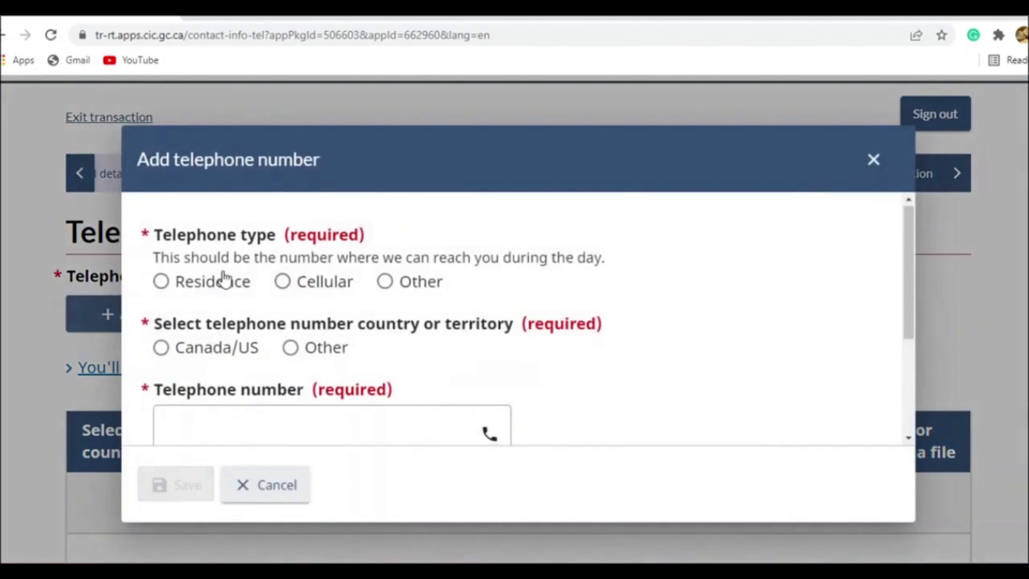
pyautogui.scroll(-1, 225, 276)
pyautogui.click(283, 204)
pyautogui.click(293, 275)
pyautogui.click(274, 370)
pyautogui.write('91')
# - Fill in the applicant's telephone number from the saved suggestion and save the entry
pyautogui.scroll(-3, 278, 367)
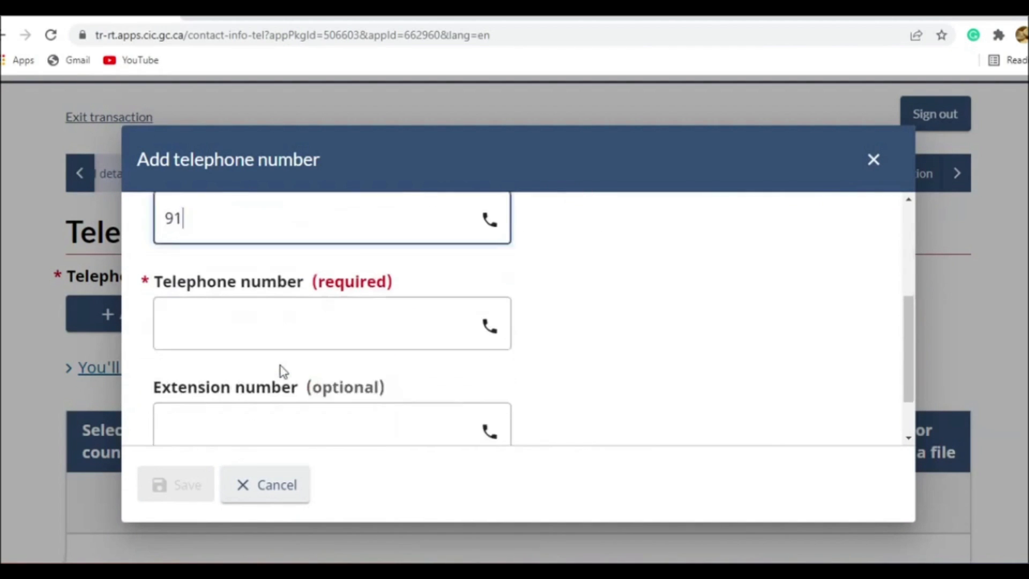
pyautogui.click(318, 301)
pyautogui.click(301, 333)
pyautogui.click(174, 484)
pyautogui.scroll(-4, 393, 351)
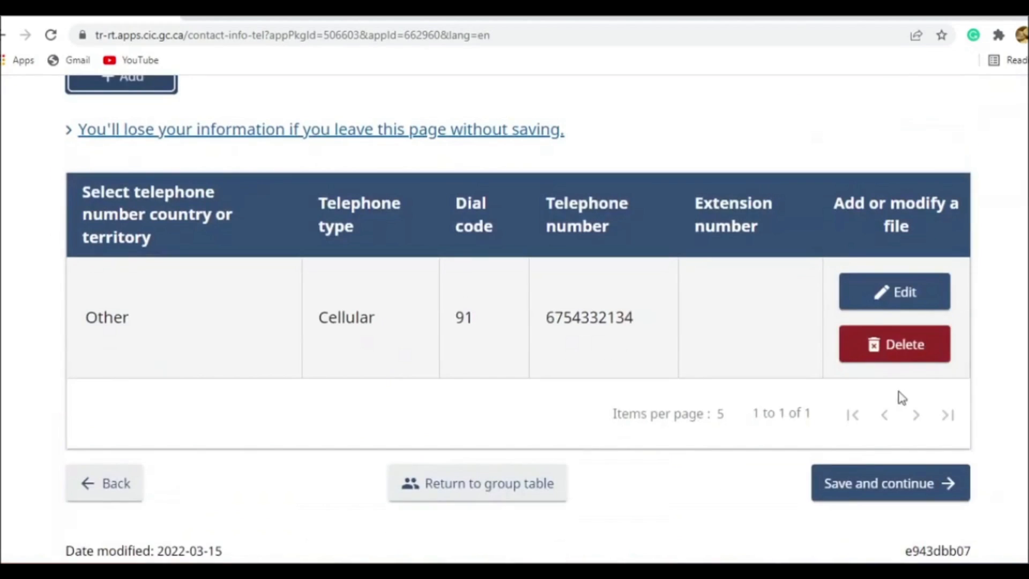
# - Save the telephone entry, continue to the summary page, and expand all sections of the applicant's information
pyautogui.click(906, 484)
pyautogui.scroll(-5, 558, 363)
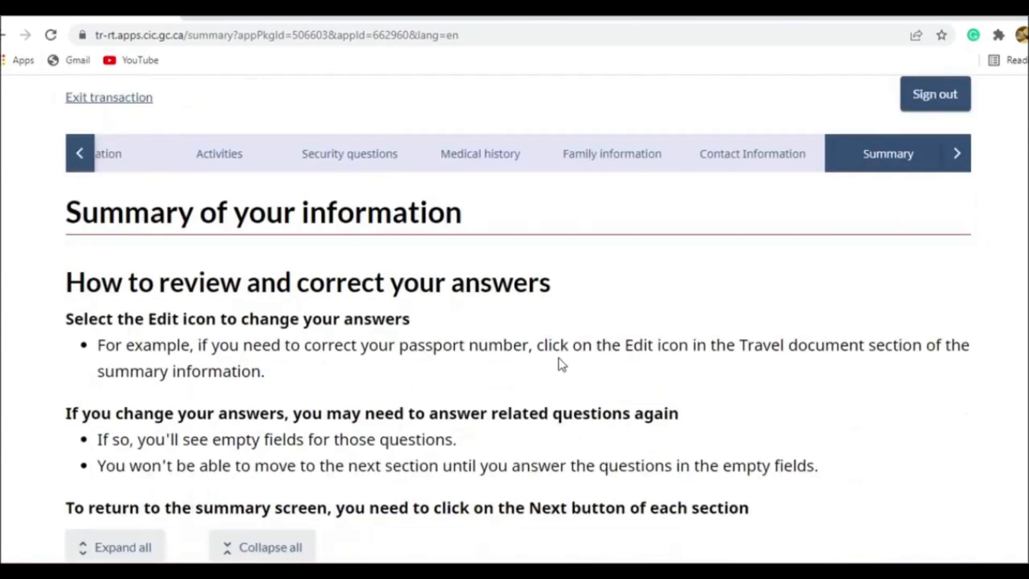
pyautogui.scroll(5, 549, 353)
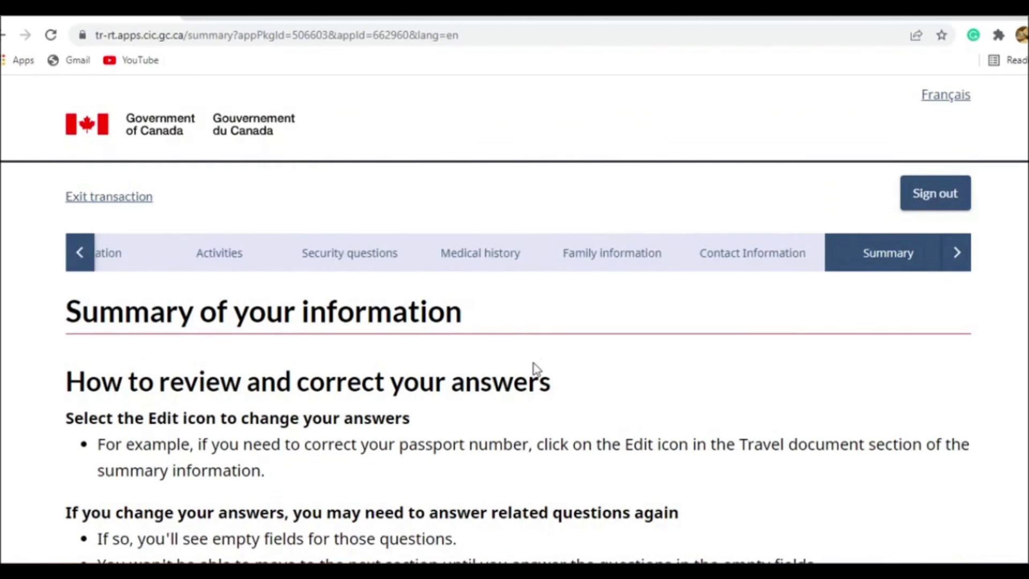
pyautogui.scroll(-5, 528, 340)
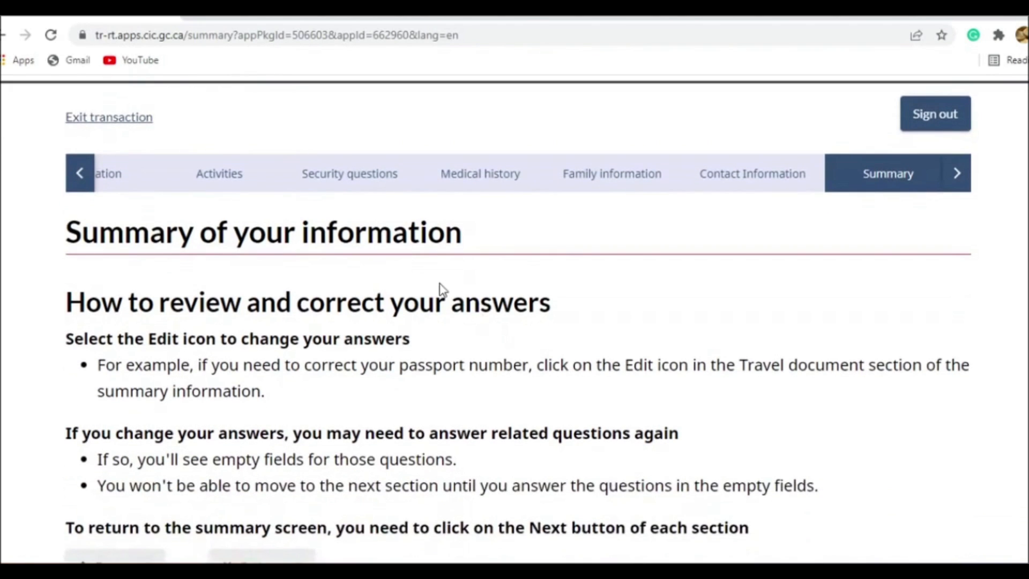
pyautogui.scroll(-3, 445, 270)
pyautogui.click(142, 263)
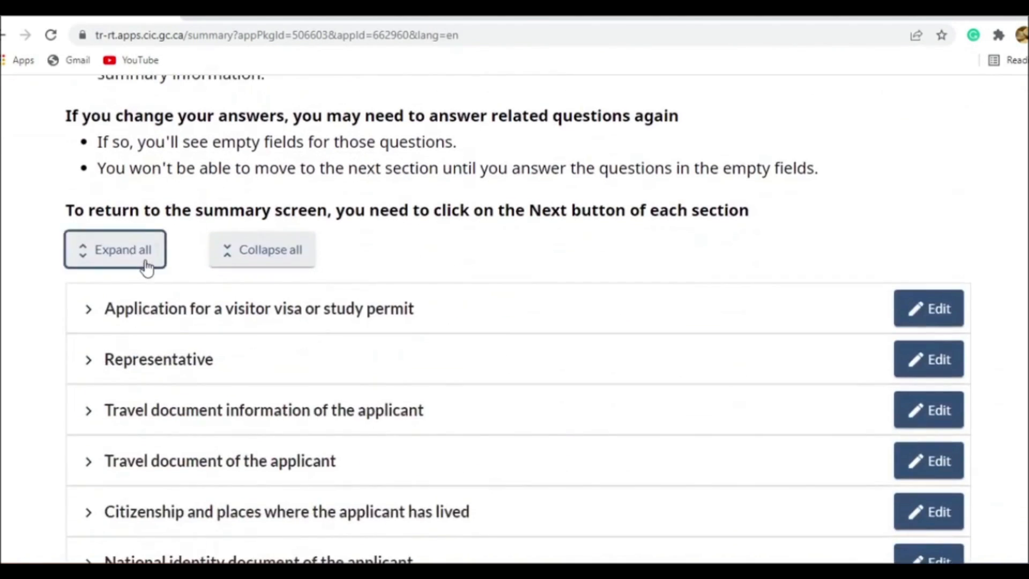
# - Review the applicant's answers across all summary sections, then save and continue to the supporting documents page
pyautogui.scroll(-3, 593, 333)
pyautogui.scroll(-9, 592, 333)
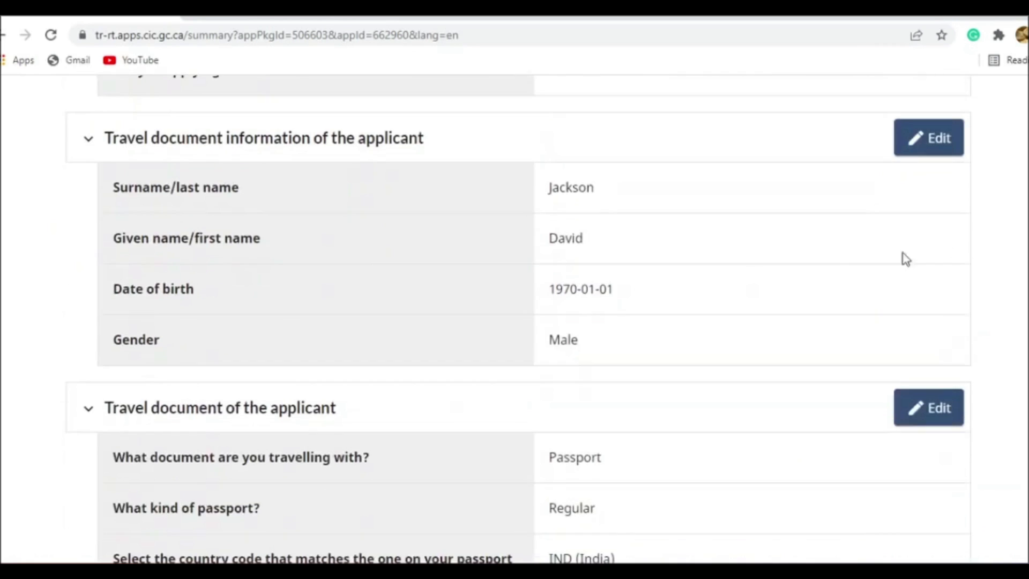
pyautogui.scroll(-3, 795, 401)
pyautogui.scroll(-10, 836, 392)
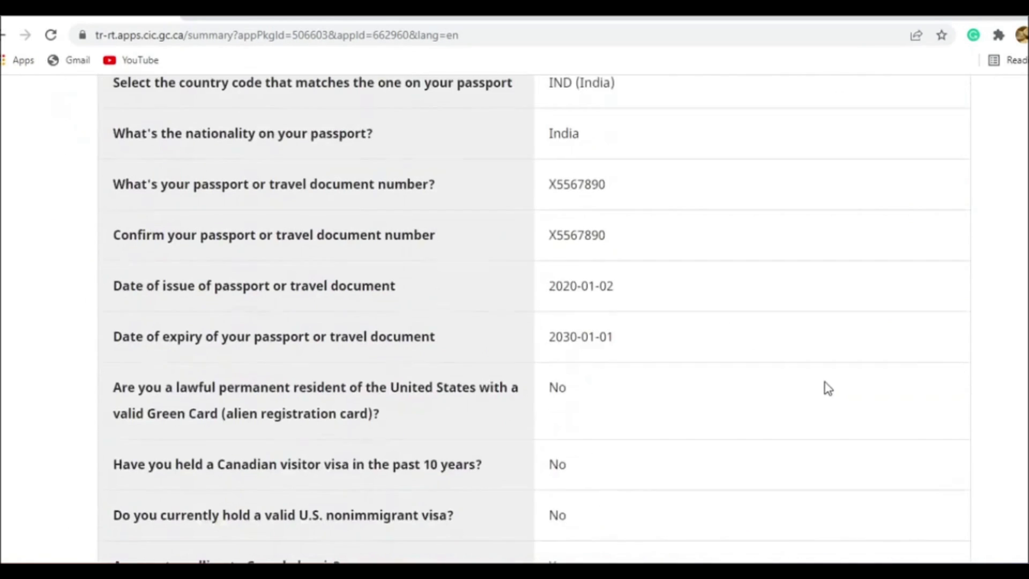
pyautogui.scroll(-3, 798, 391)
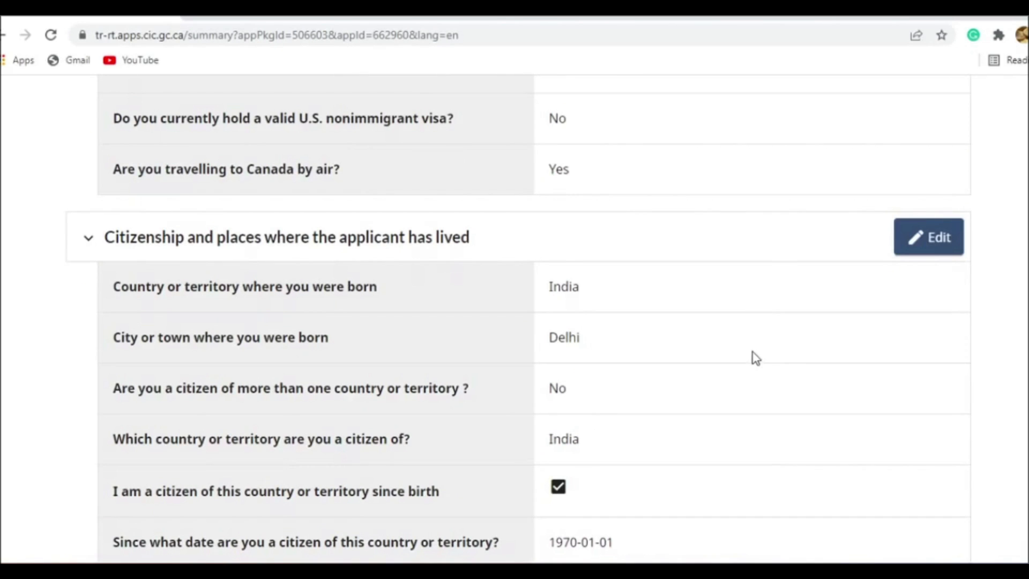
pyautogui.scroll(-20, 753, 343)
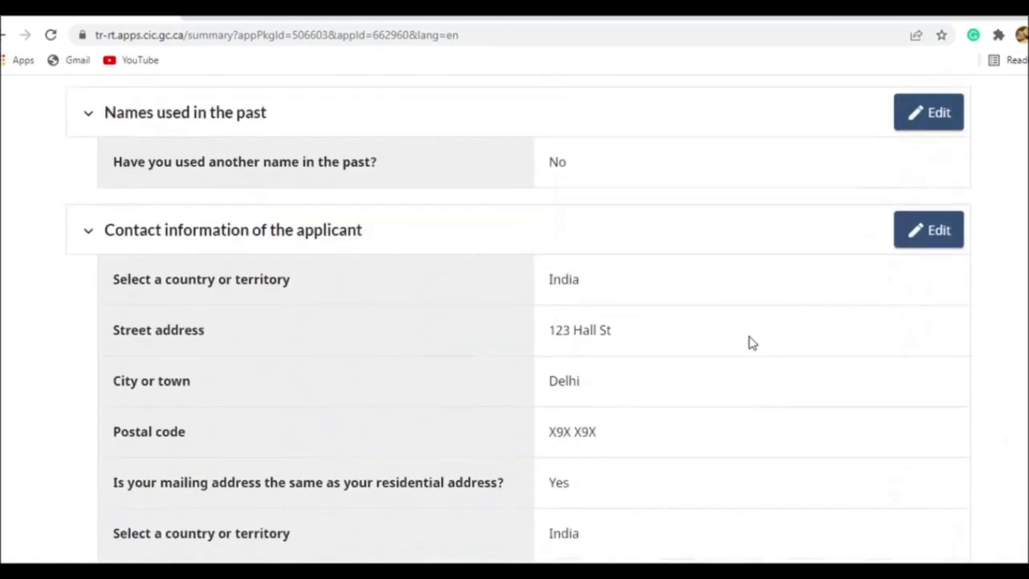
pyautogui.scroll(-20, 752, 345)
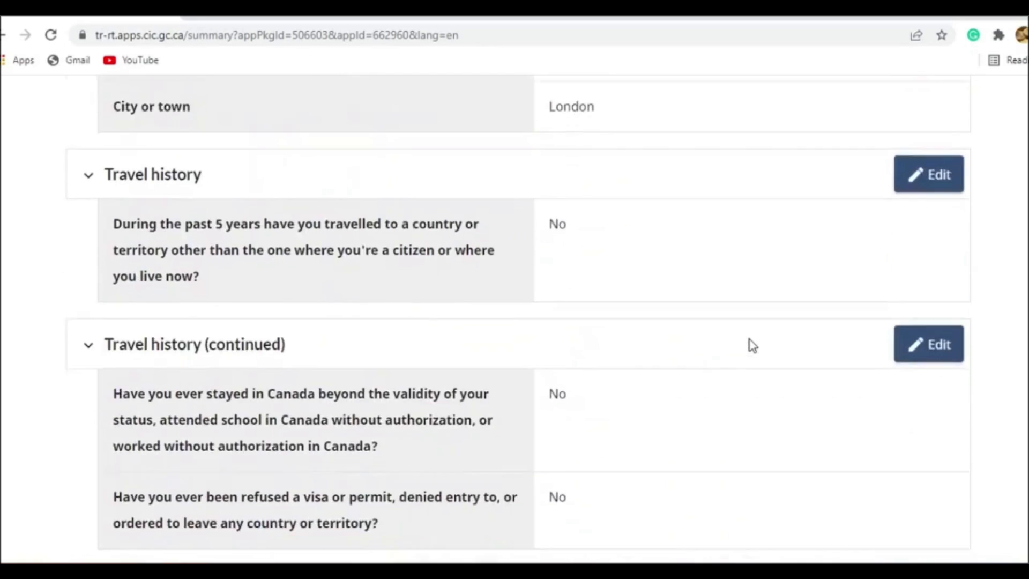
pyautogui.scroll(-20, 753, 345)
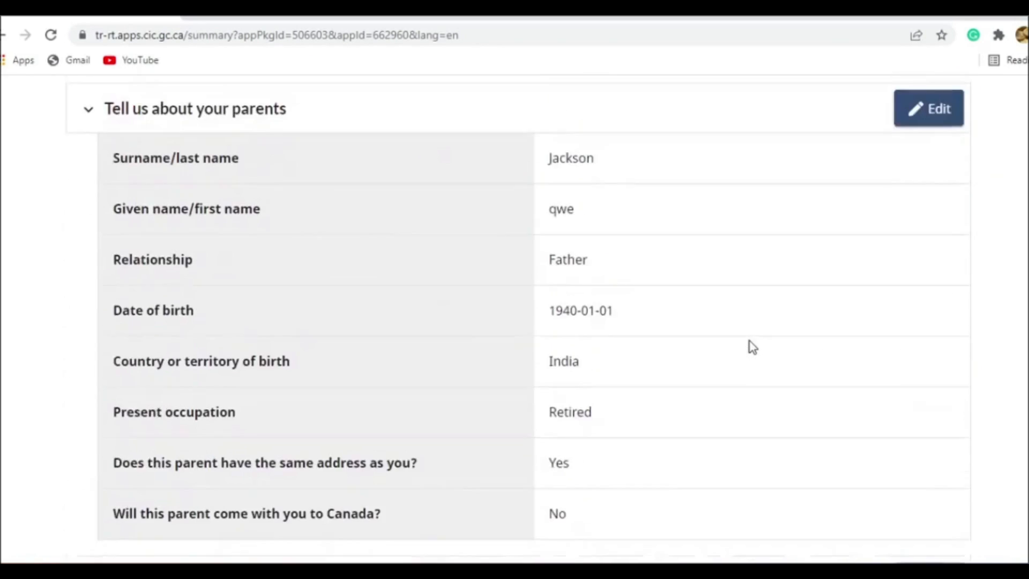
pyautogui.scroll(-3, 764, 401)
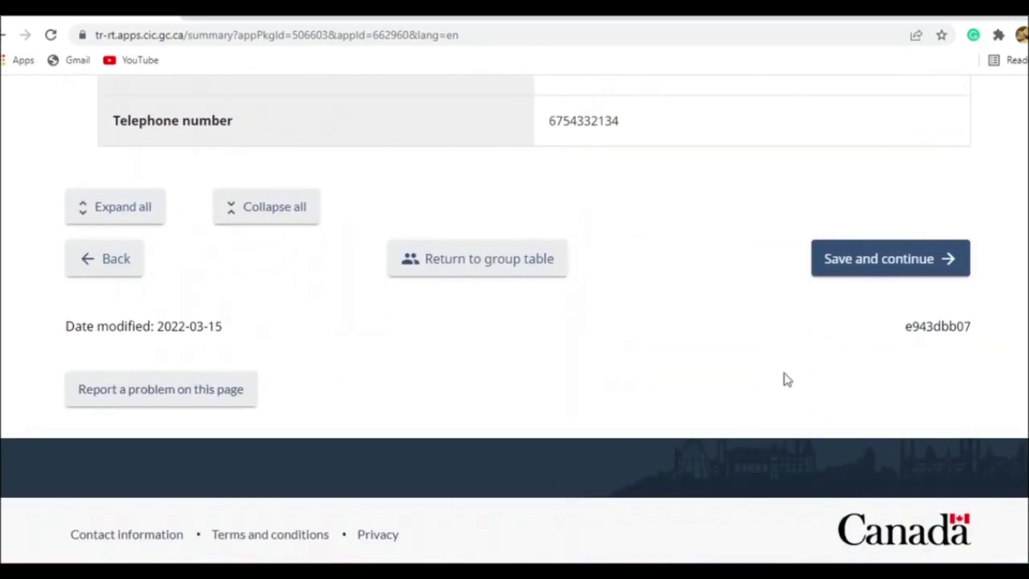
pyautogui.click(887, 271)
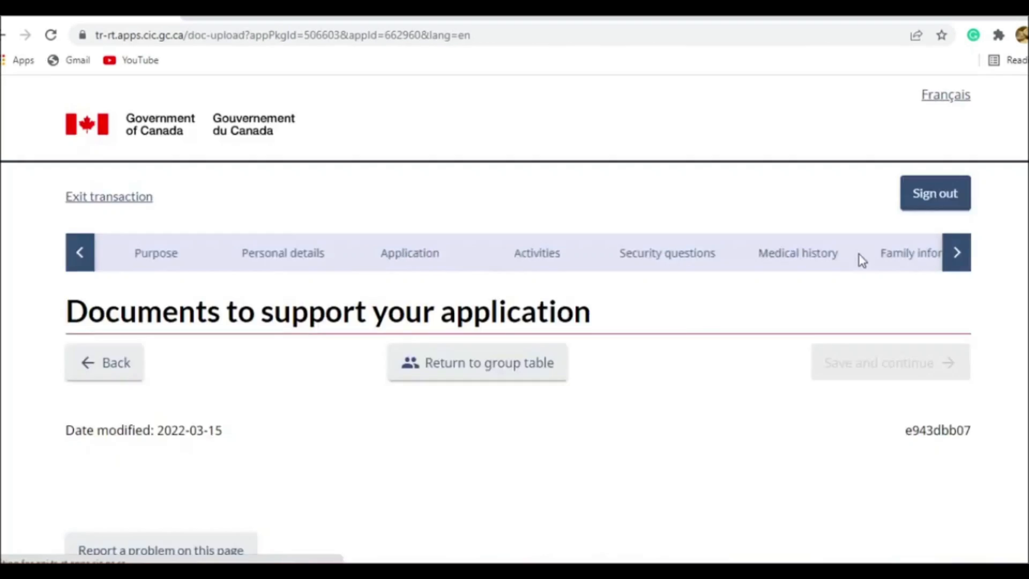
# - Examine the file size and format rules, the supporting documents list, and the Letter of invitation description
pyautogui.scroll(-4, 562, 314)
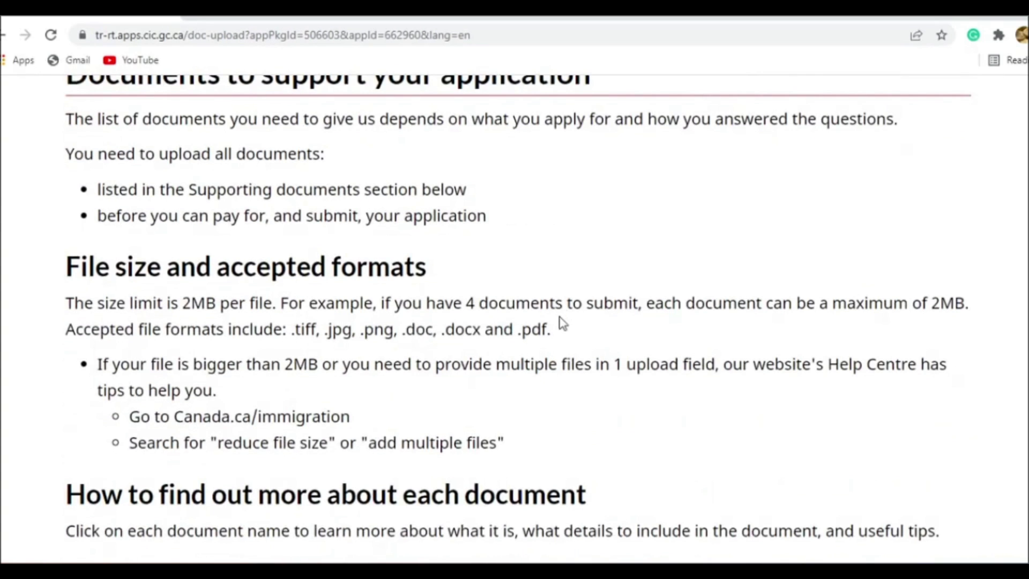
pyautogui.scroll(3, 562, 323)
pyautogui.scroll(-9, 562, 323)
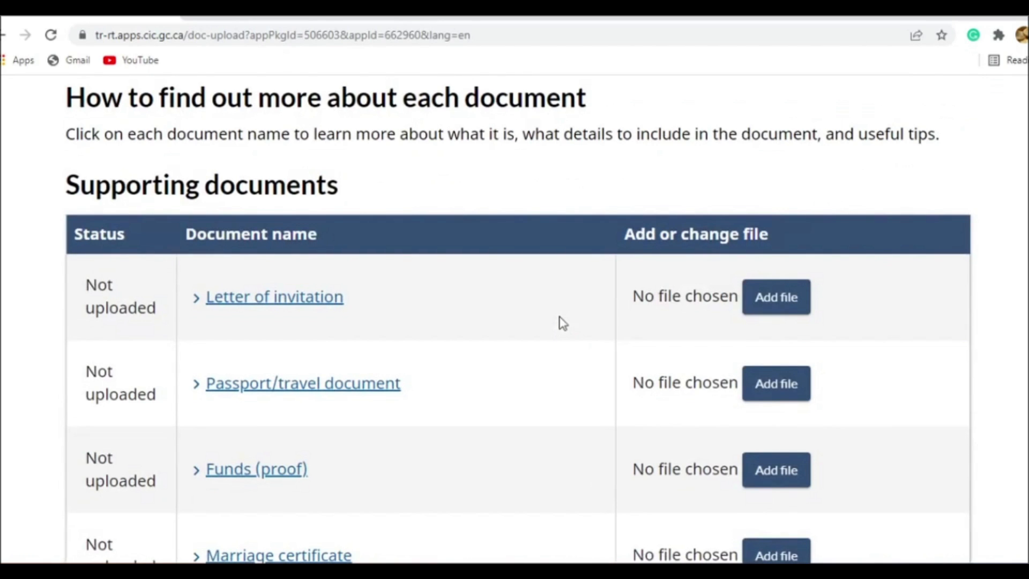
pyautogui.scroll(-3, 562, 323)
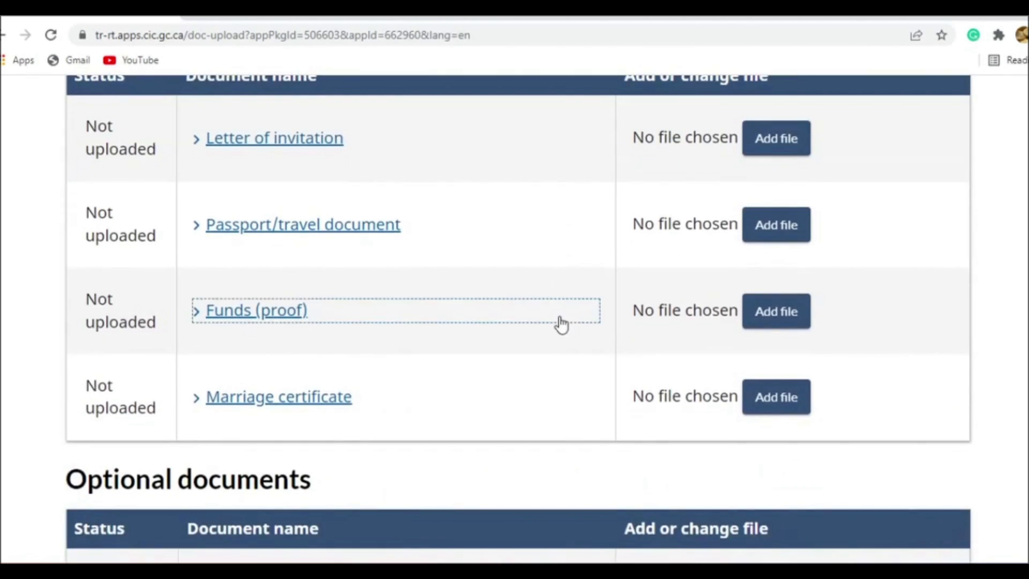
pyautogui.scroll(1, 561, 324)
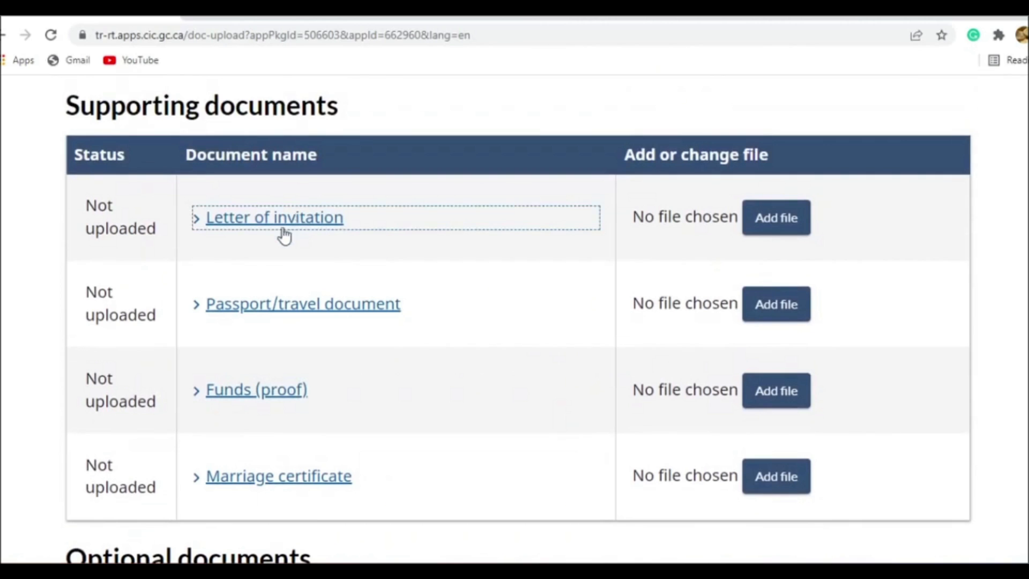
pyautogui.click(235, 219)
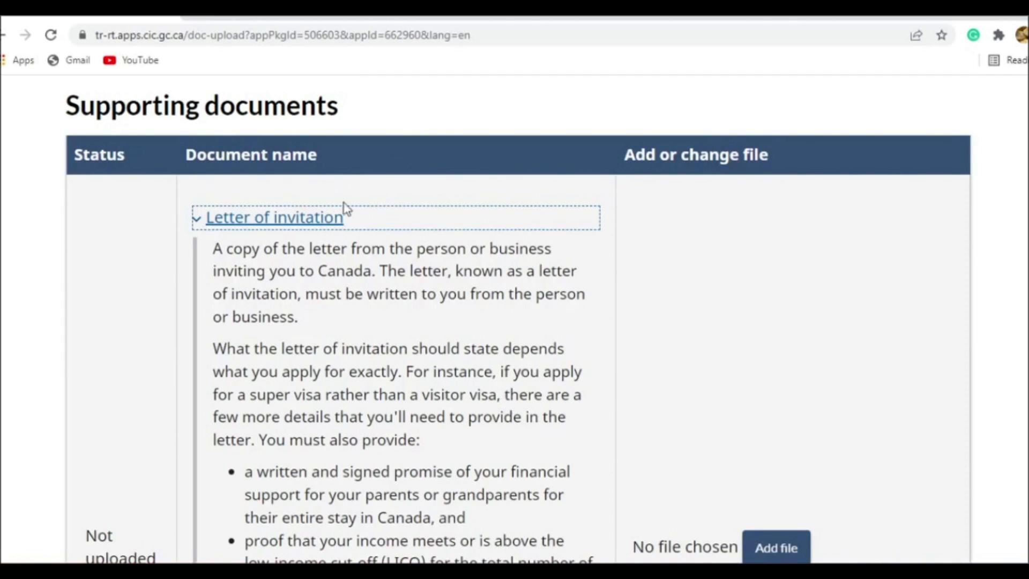
pyautogui.click(327, 221)
# - Read the Passport/travel document requirements under Supporting documents and collapse the description
pyautogui.click(300, 315)
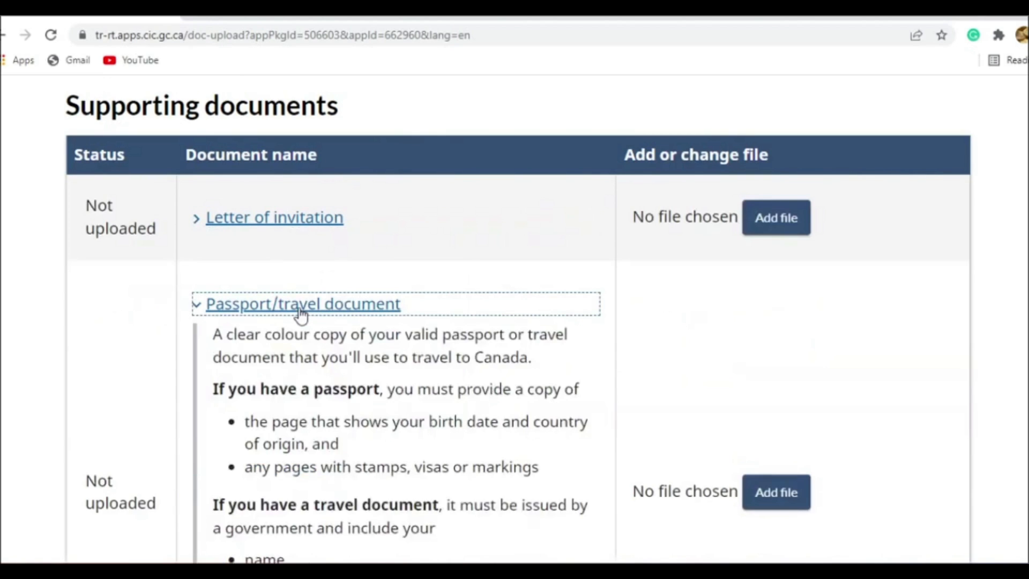
pyautogui.click(353, 314)
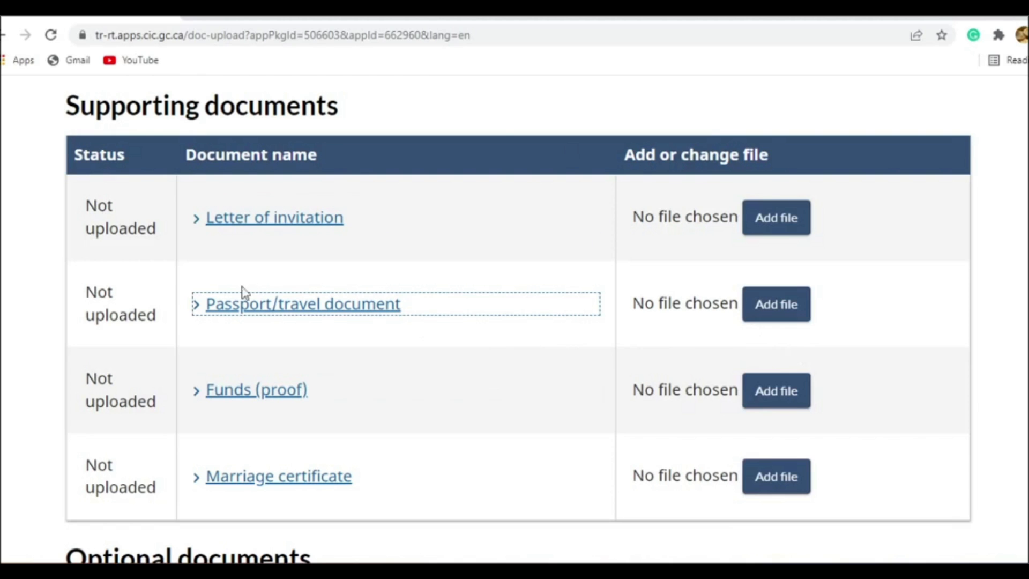
pyautogui.click(337, 315)
pyautogui.click(337, 313)
# - Expand the Funds (proof) description and examine which financial documents and letters are accepted
pyautogui.scroll(-1, 322, 314)
pyautogui.click(299, 313)
pyautogui.scroll(-3, 390, 284)
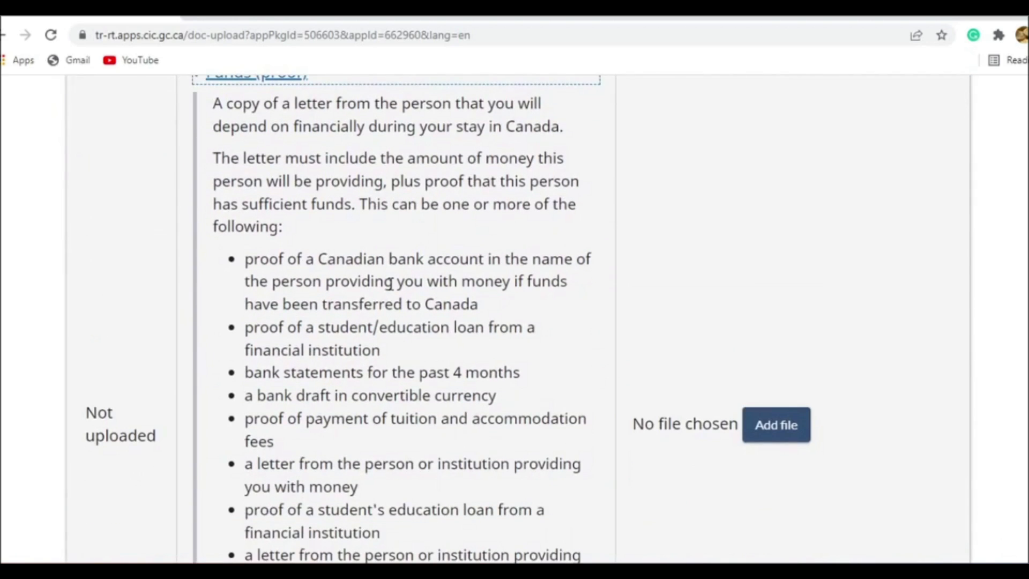
pyautogui.scroll(-1, 461, 359)
pyautogui.scroll(4, 401, 397)
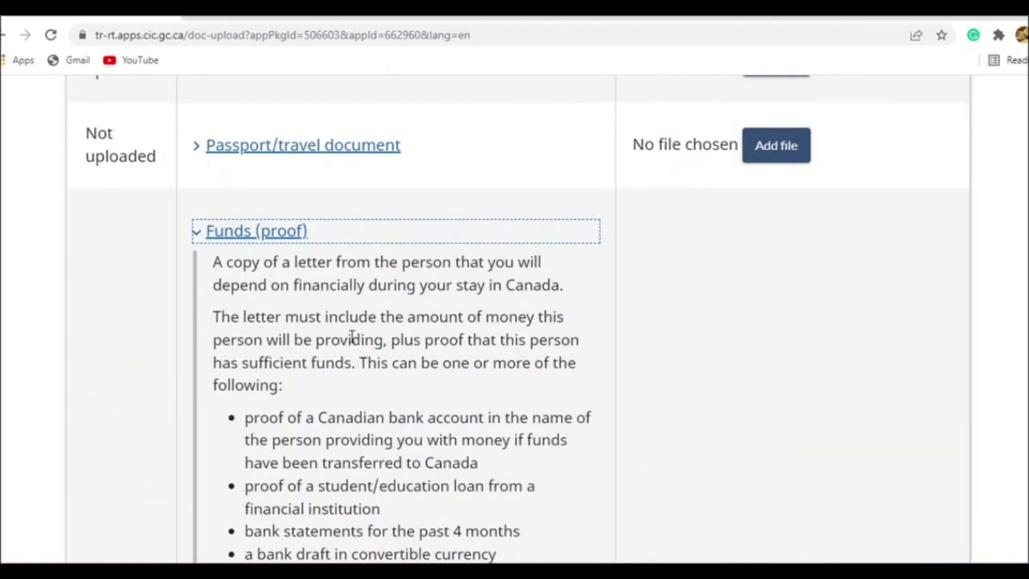
pyautogui.scroll(-2, 348, 340)
pyautogui.scroll(1, 347, 341)
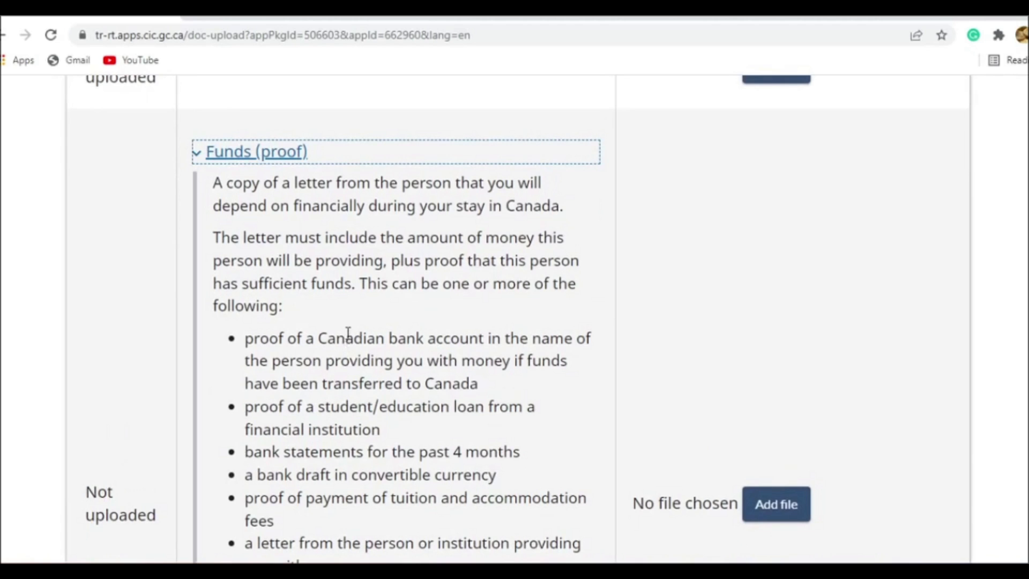
pyautogui.scroll(-1, 359, 316)
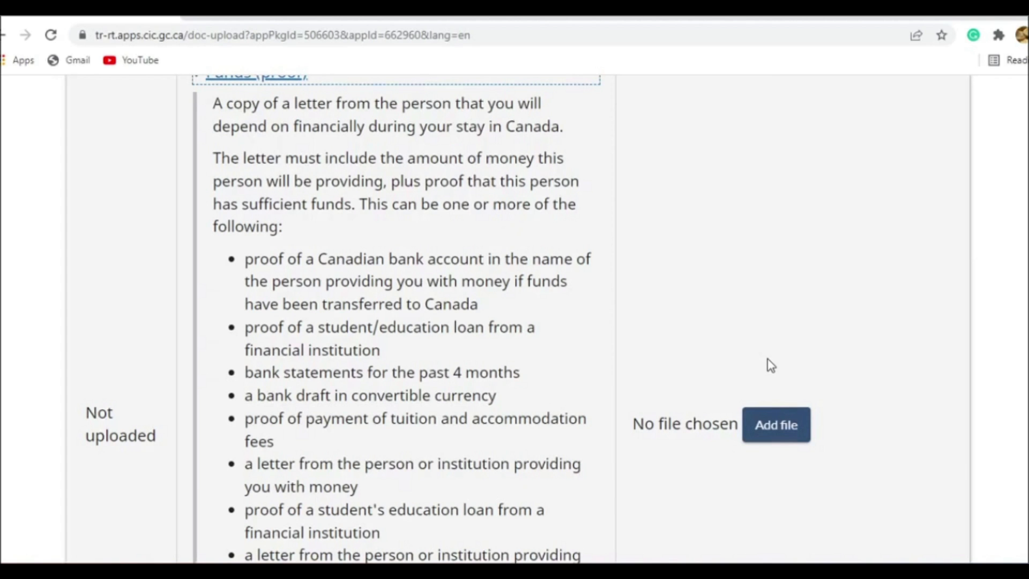
pyautogui.scroll(2, 534, 328)
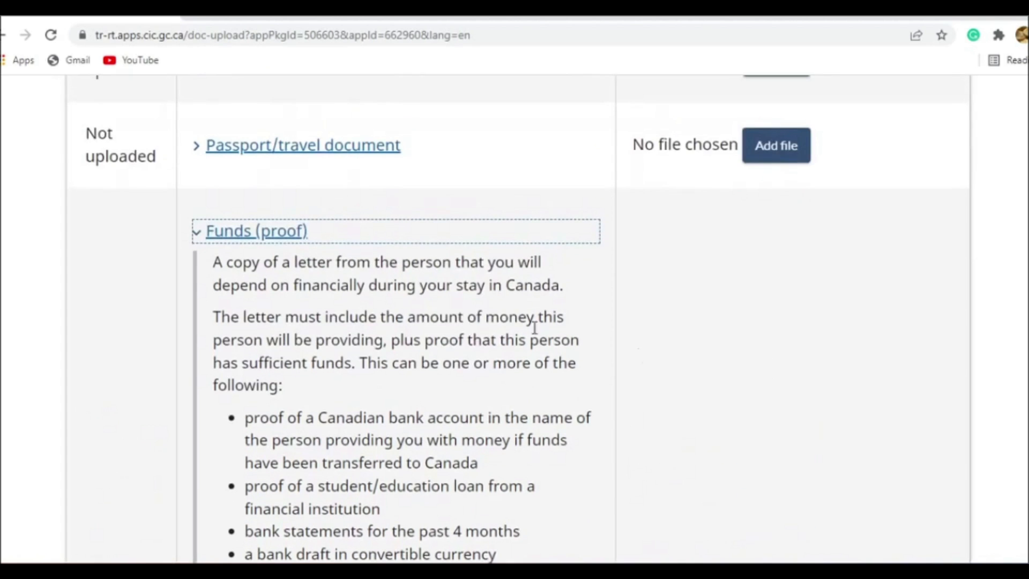
pyautogui.scroll(-2, 685, 366)
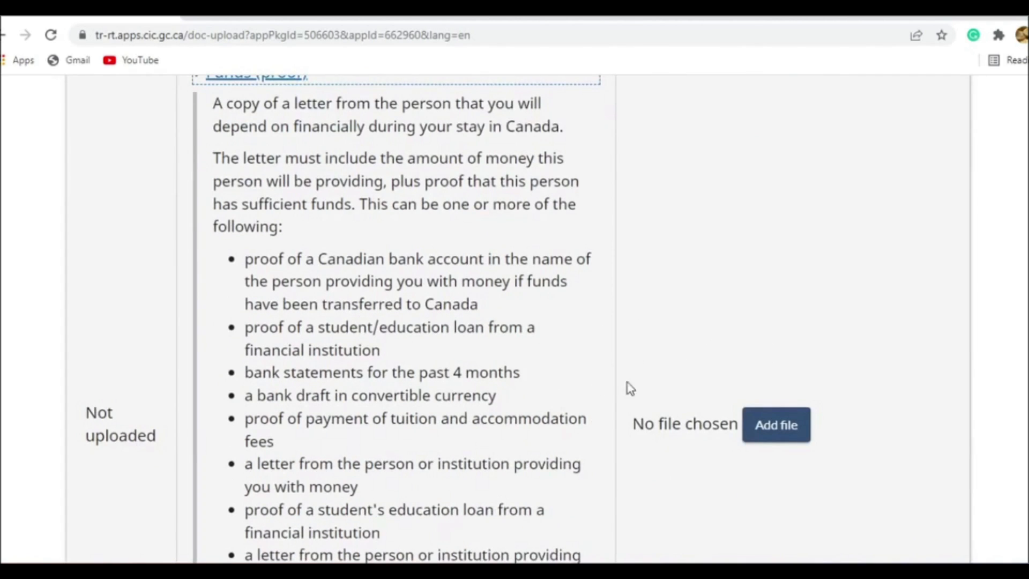
pyautogui.scroll(2, 693, 420)
pyautogui.scroll(-1, 696, 427)
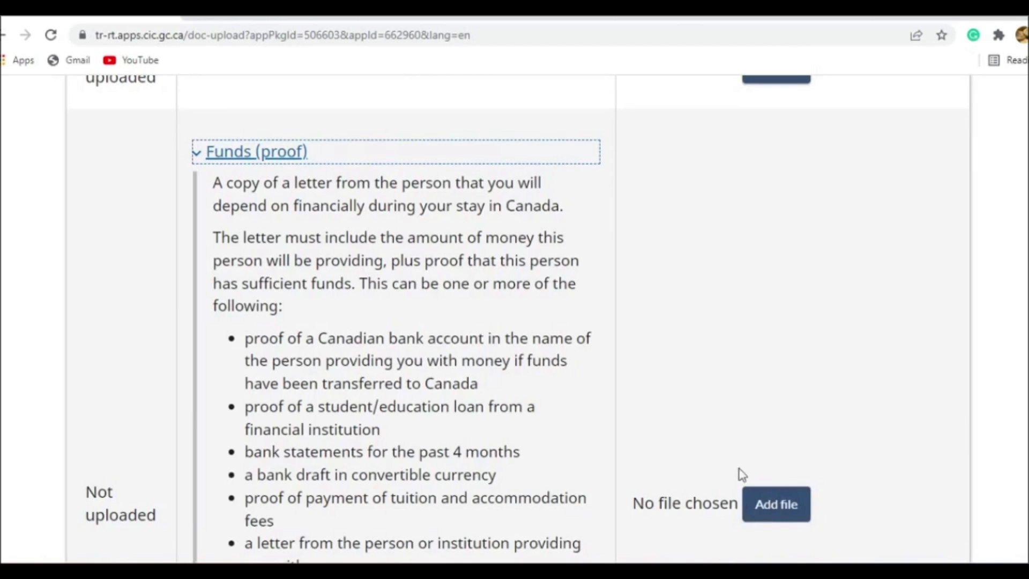
# - Reopen the Letter of invitation description and read what the letter should state and which proofs must accompany it
pyautogui.scroll(4, 631, 411)
pyautogui.click(353, 305)
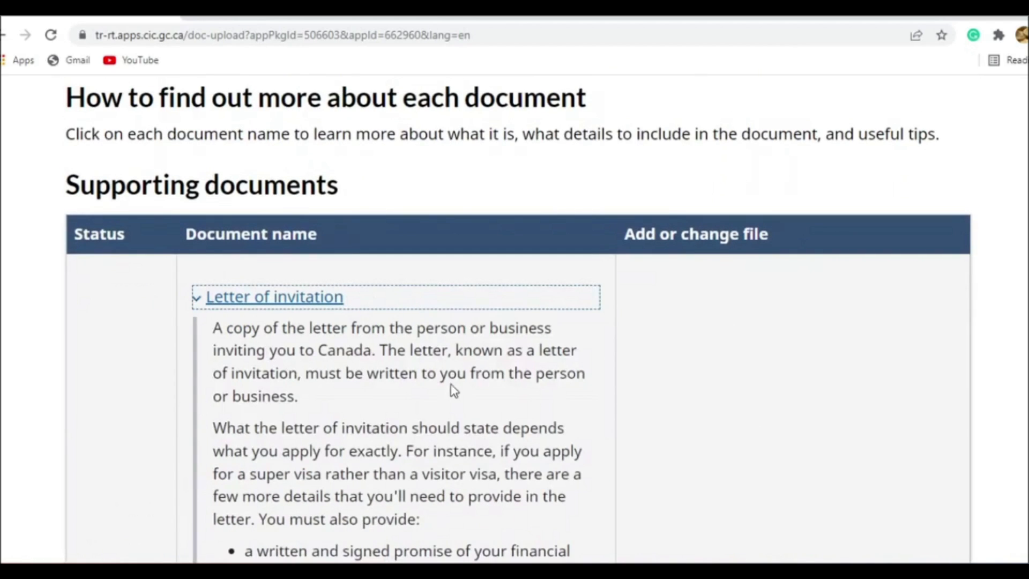
pyautogui.scroll(-1, 451, 394)
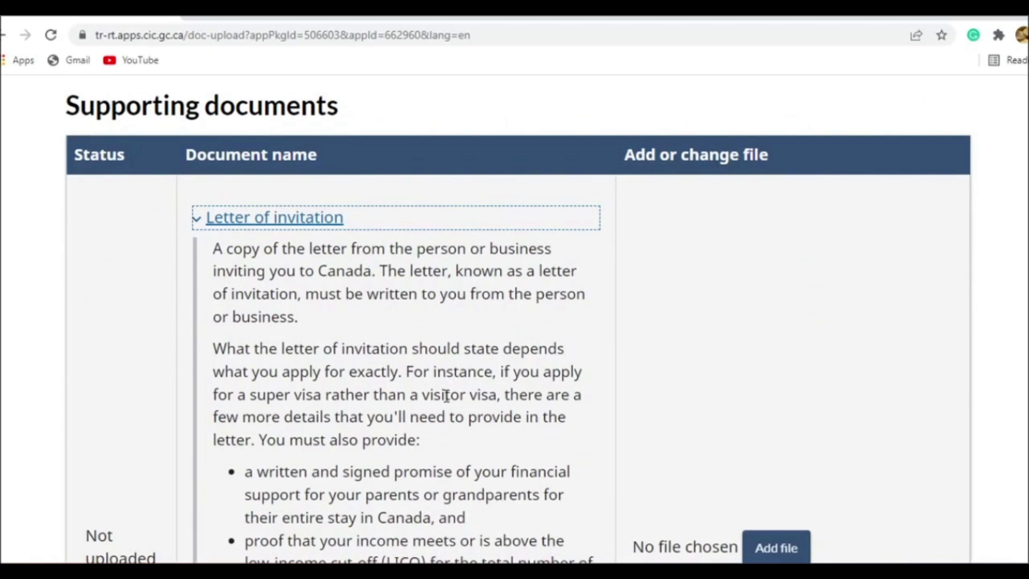
pyautogui.scroll(-2, 449, 385)
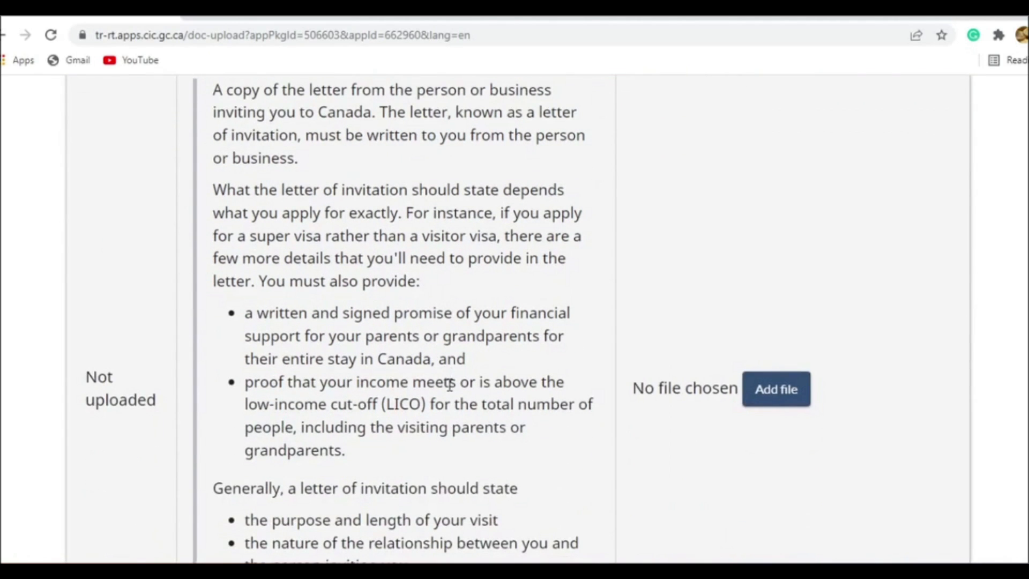
pyautogui.scroll(-1, 449, 382)
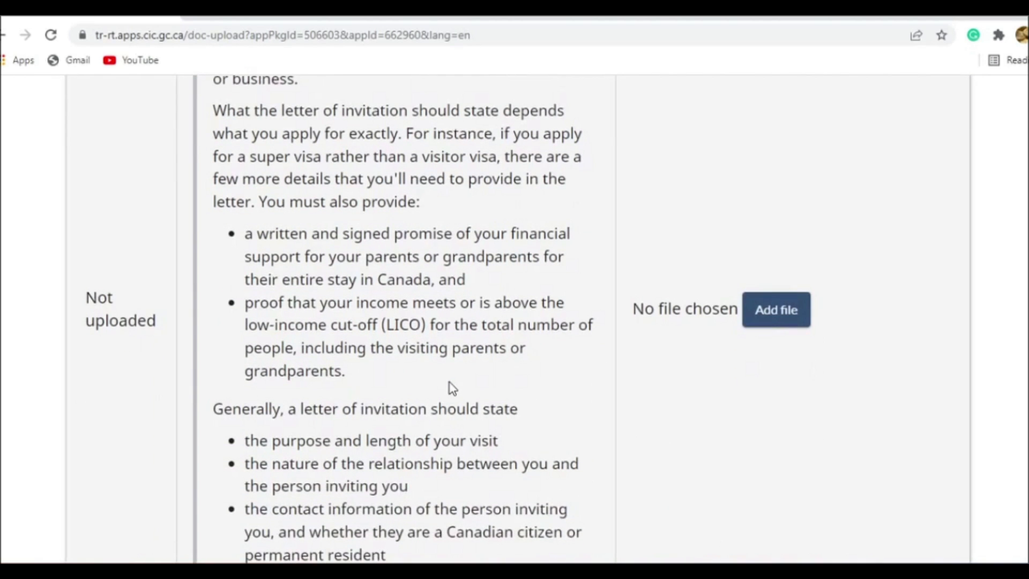
pyautogui.scroll(-8, 452, 389)
pyautogui.scroll(1, 452, 383)
pyautogui.scroll(-4, 452, 381)
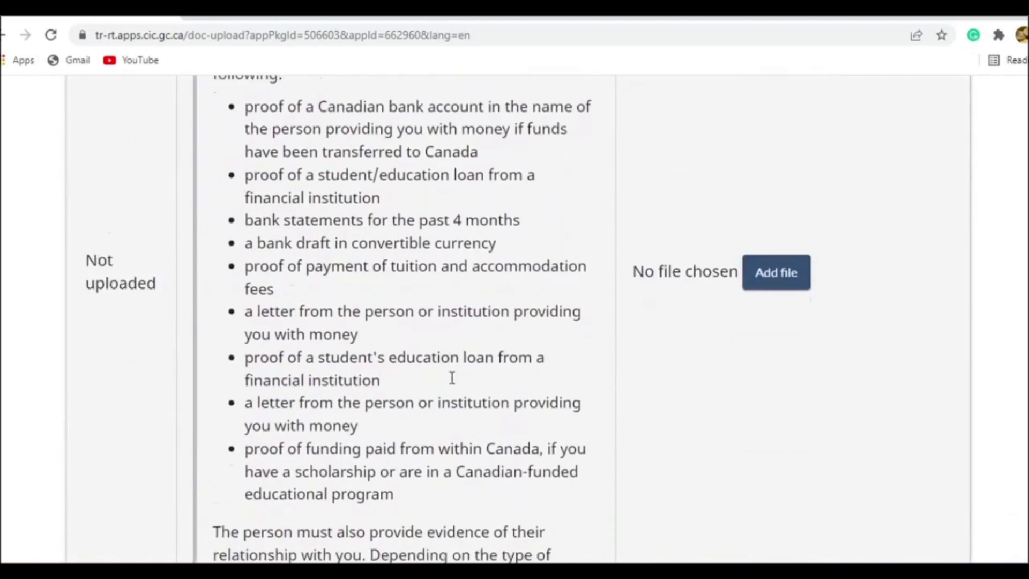
# - Read the Marriage certificate requirements and the Additional documents description in the optional documents list
pyautogui.scroll(-5, 449, 379)
pyautogui.click(356, 344)
pyautogui.scroll(-3, 476, 371)
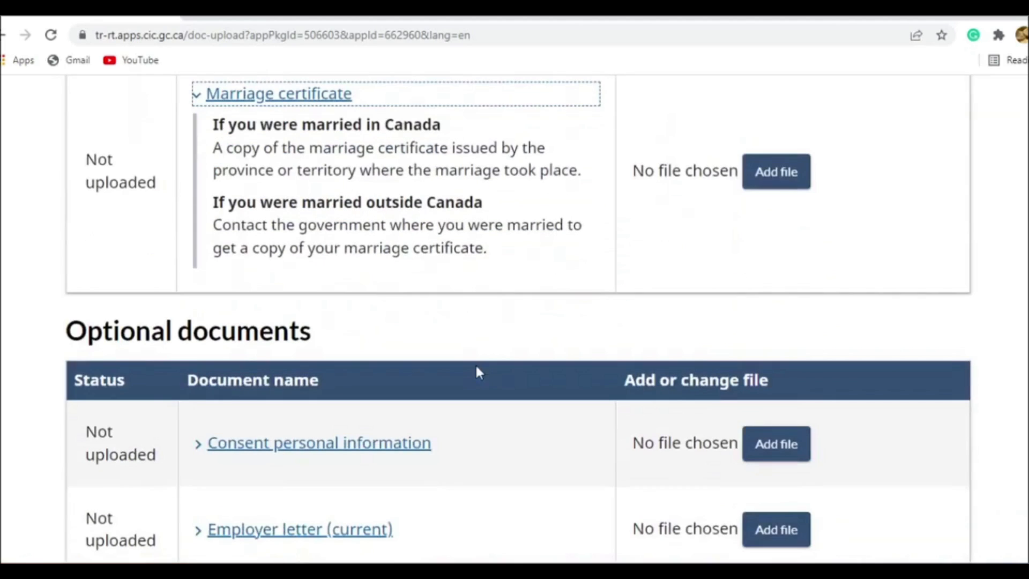
pyautogui.scroll(-4, 568, 315)
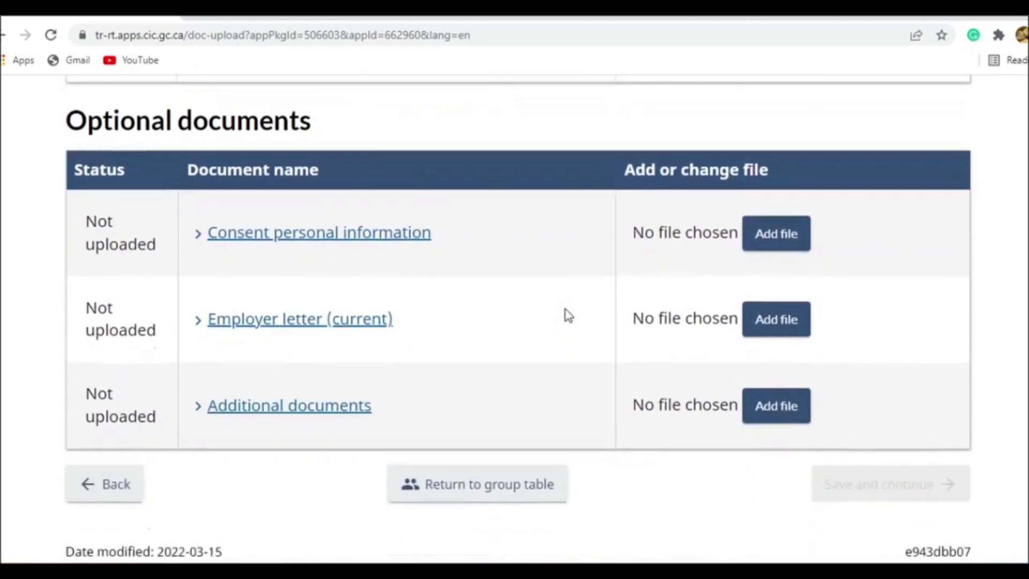
pyautogui.click(328, 381)
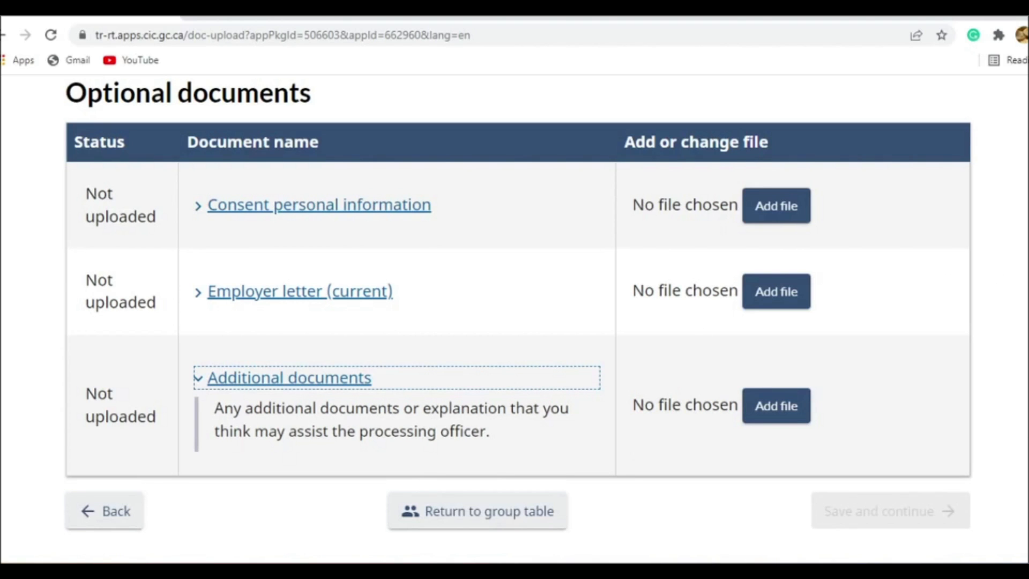
pyautogui.scroll(-3, 994, 295)
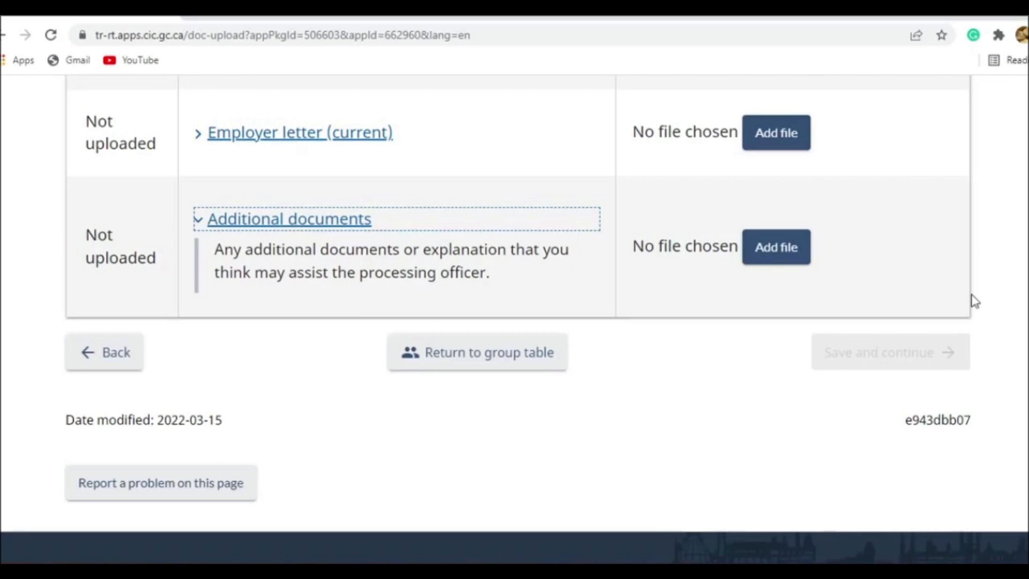
# - Expand the Consent personal information description in the optional documents list, read it, and collapse it again
pyautogui.scroll(2, 951, 354)
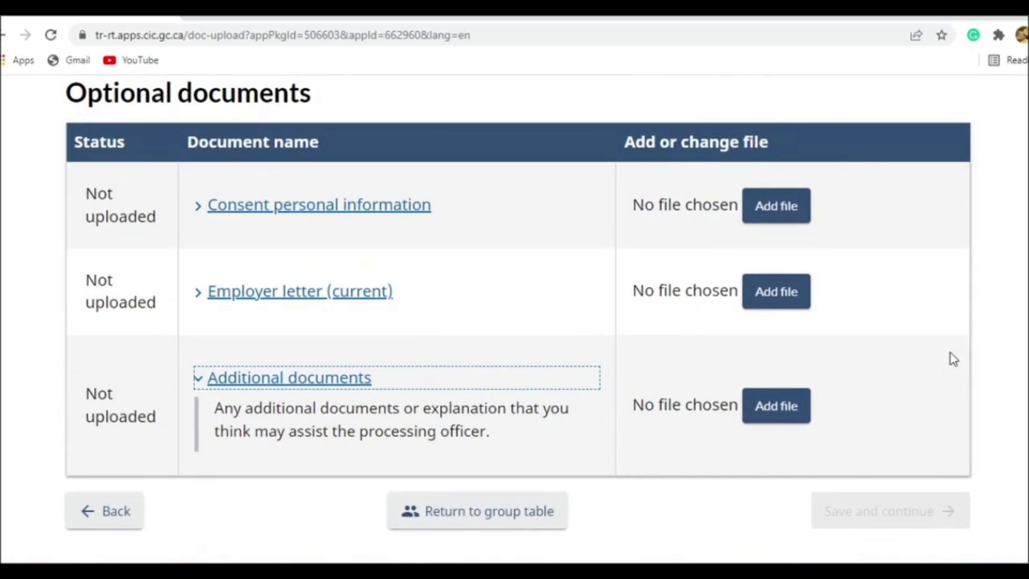
pyautogui.scroll(3, 950, 353)
pyautogui.scroll(-2, 640, 379)
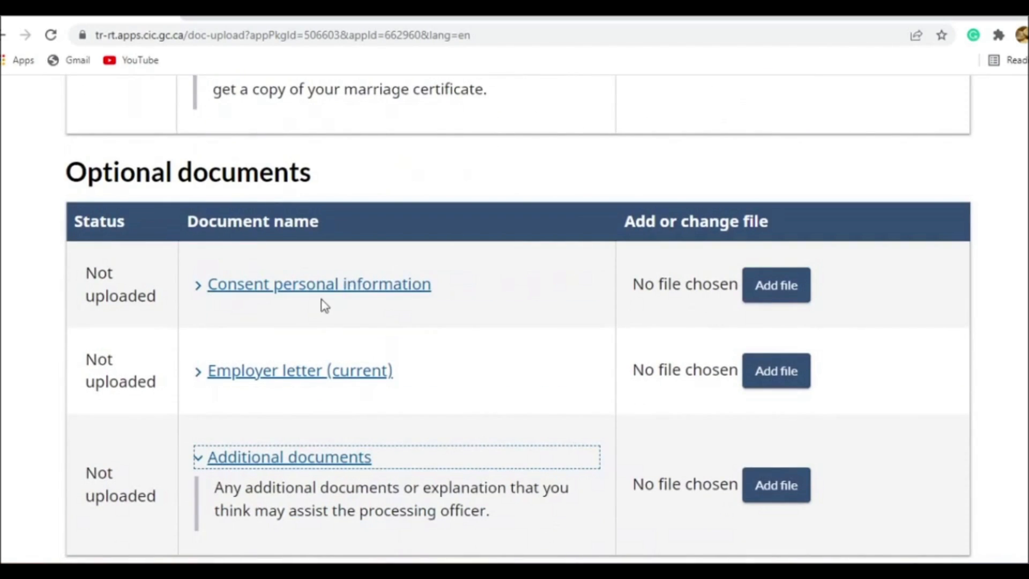
pyautogui.click(372, 288)
pyautogui.click(377, 301)
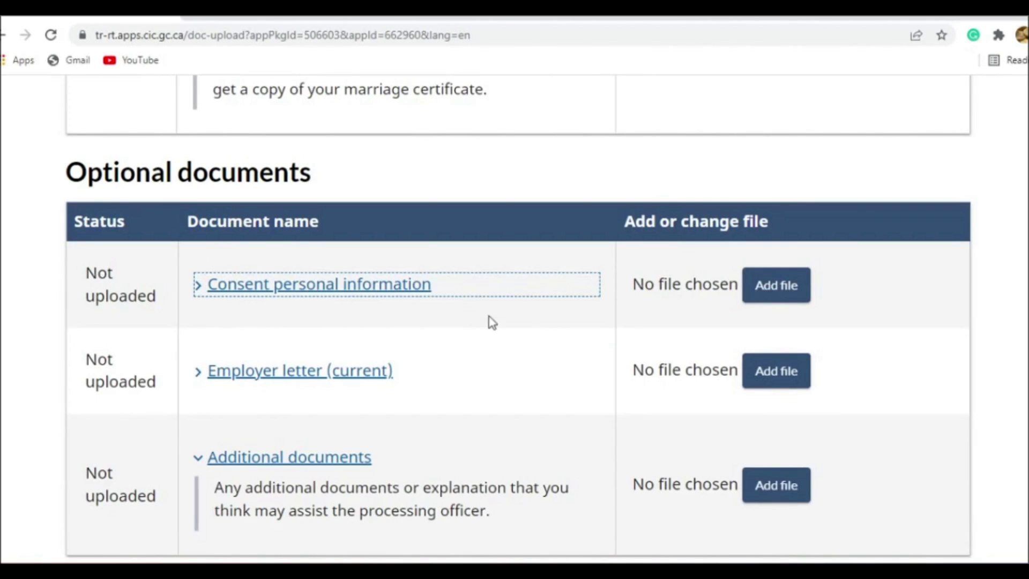
# - Review the documents page from the optional list back through the supporting documents to the upload instructions, file size and accepted formats
pyautogui.scroll(-5, 795, 340)
pyautogui.scroll(1, 797, 343)
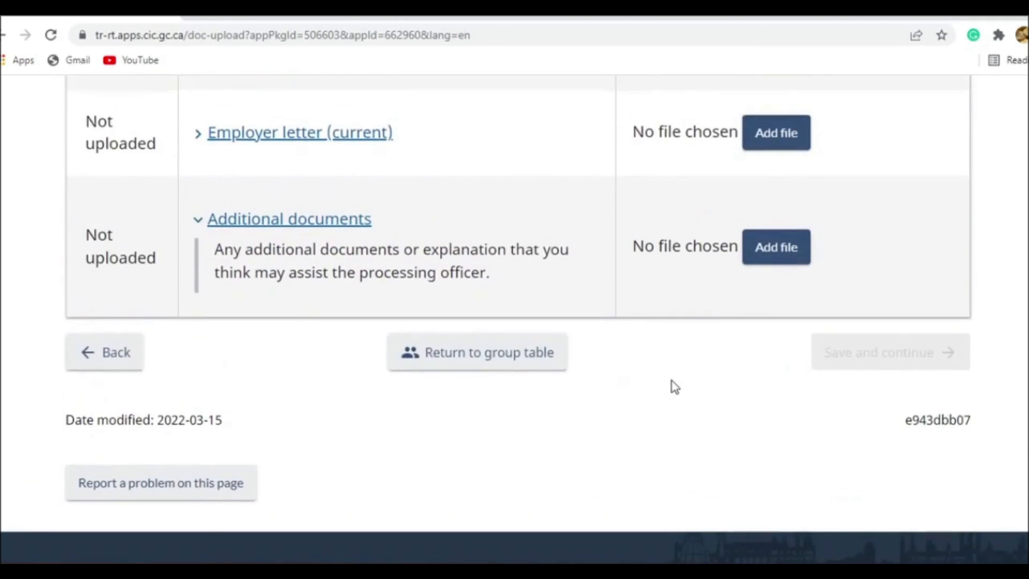
pyautogui.scroll(5, 673, 386)
pyautogui.scroll(-6, 673, 386)
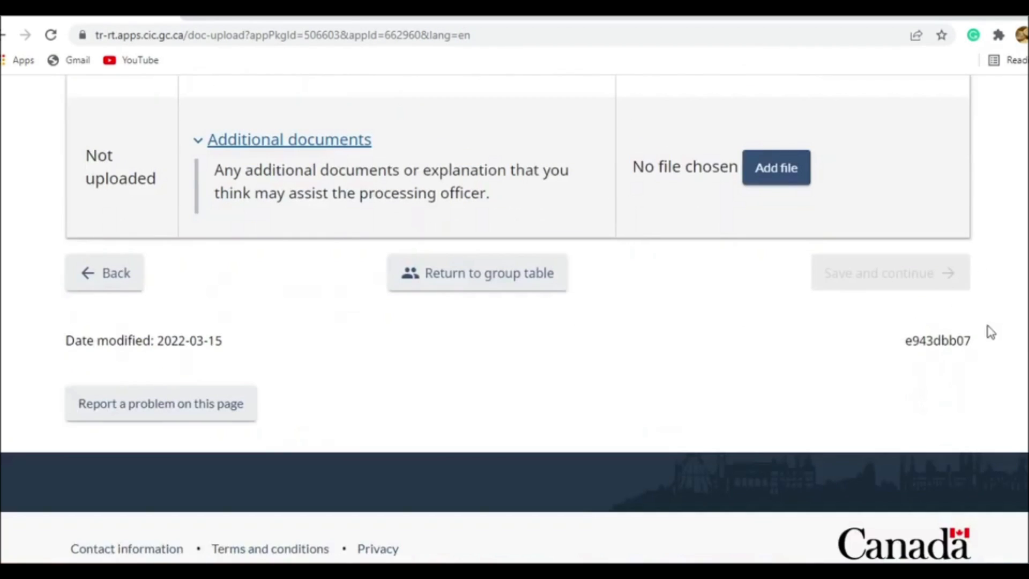
pyautogui.scroll(15, 990, 330)
pyautogui.scroll(15, 1002, 343)
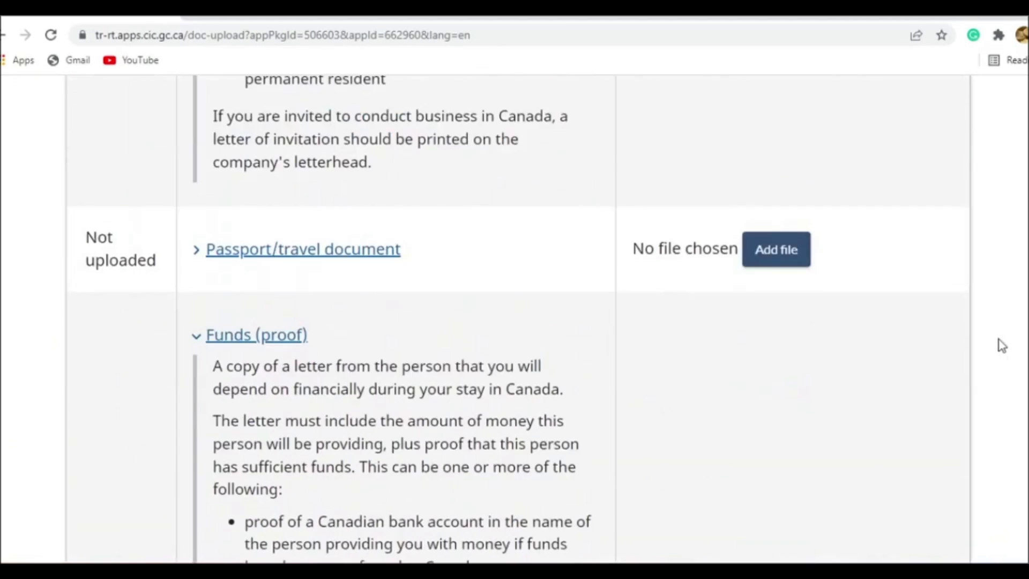
pyautogui.scroll(-6, 994, 345)
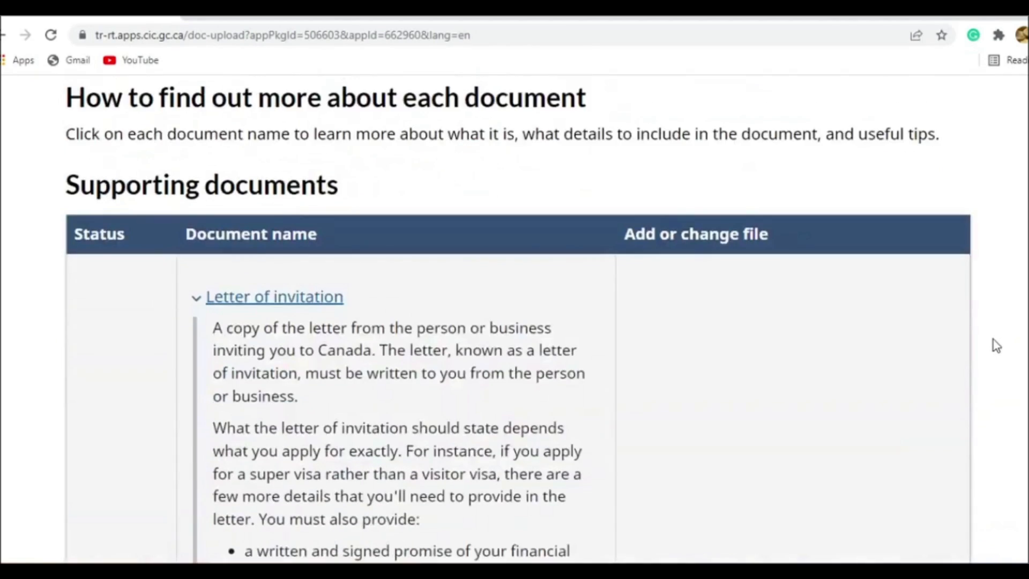
pyautogui.scroll(-6, 960, 358)
pyautogui.scroll(7, 960, 359)
pyautogui.scroll(8, 959, 358)
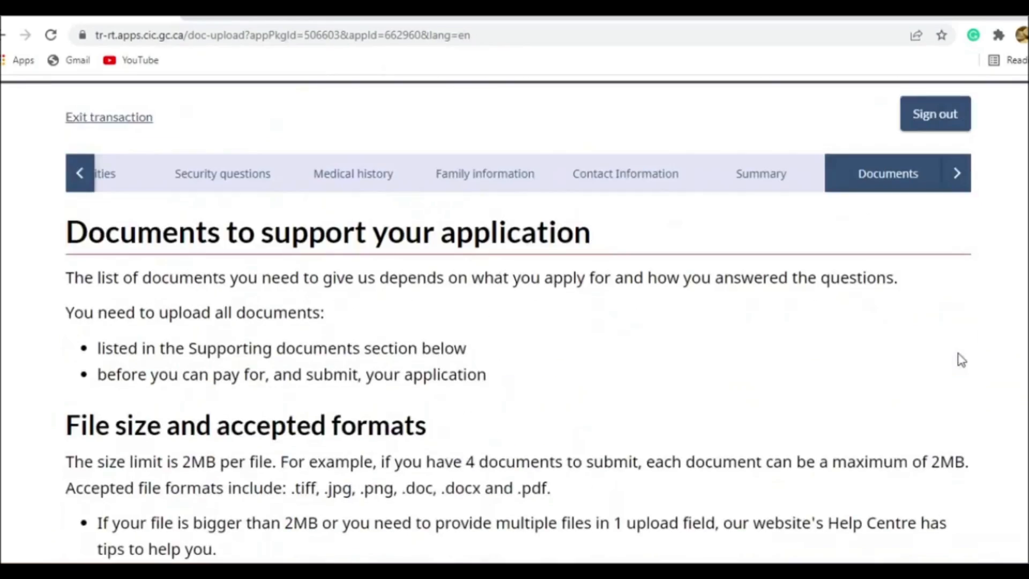